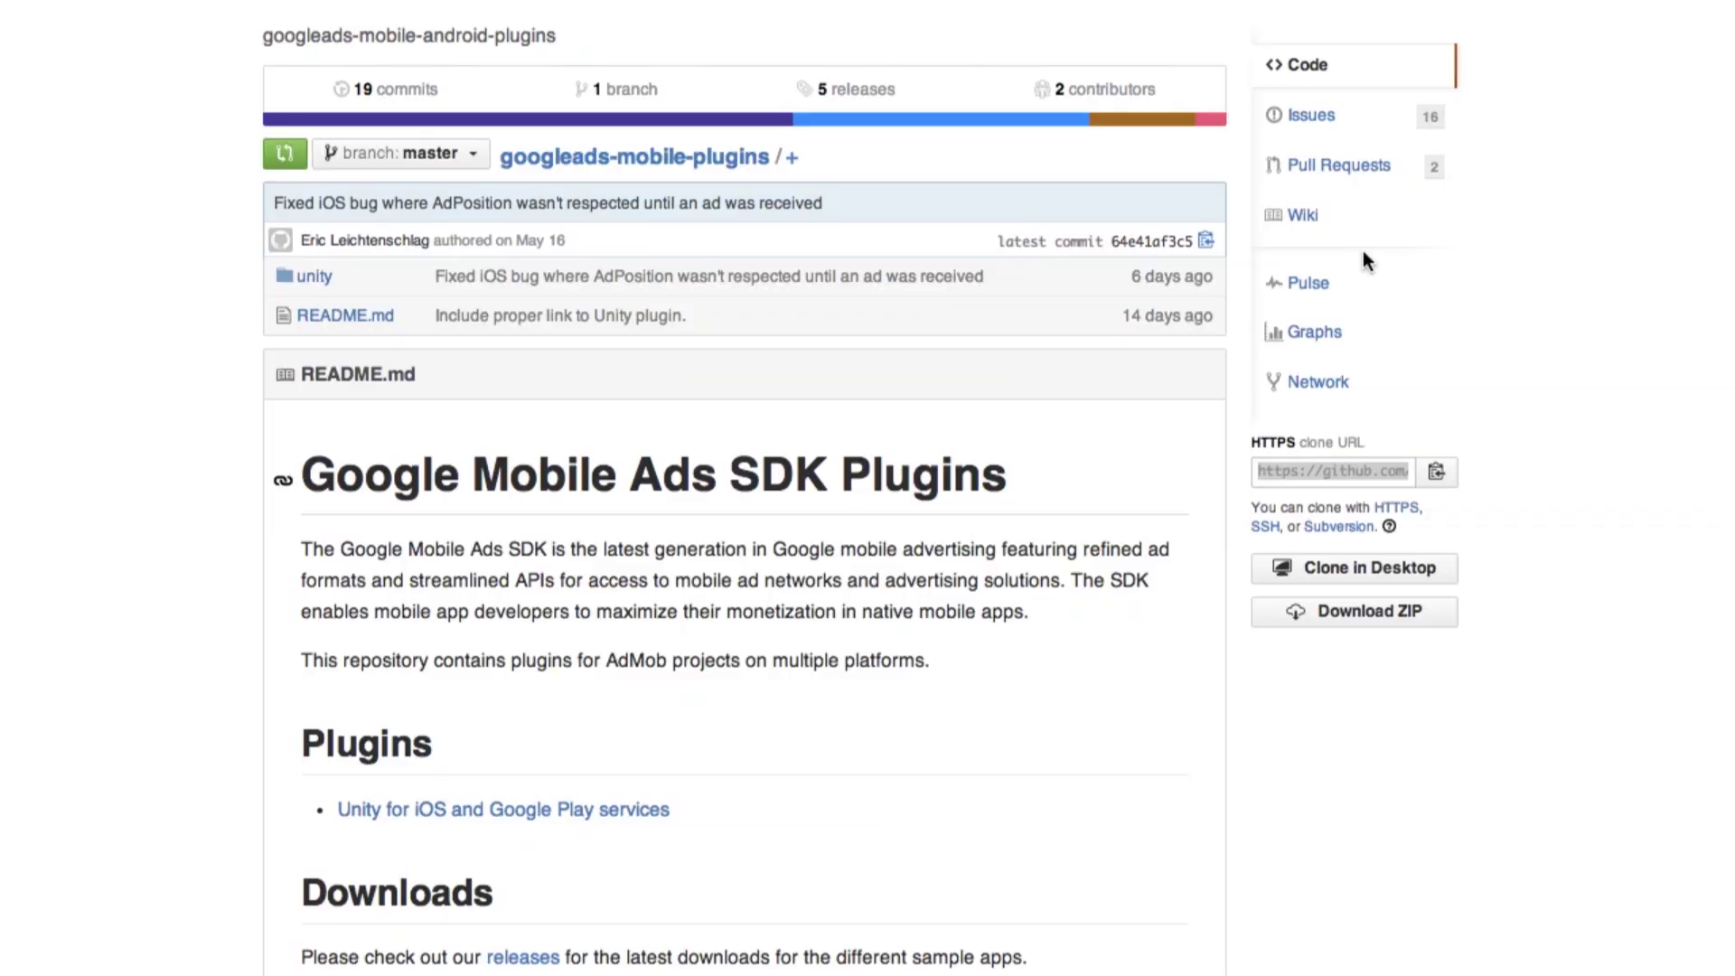
Select the HTTPS clone URL on the googleads-mobile-plugins repository page
click(1333, 471)
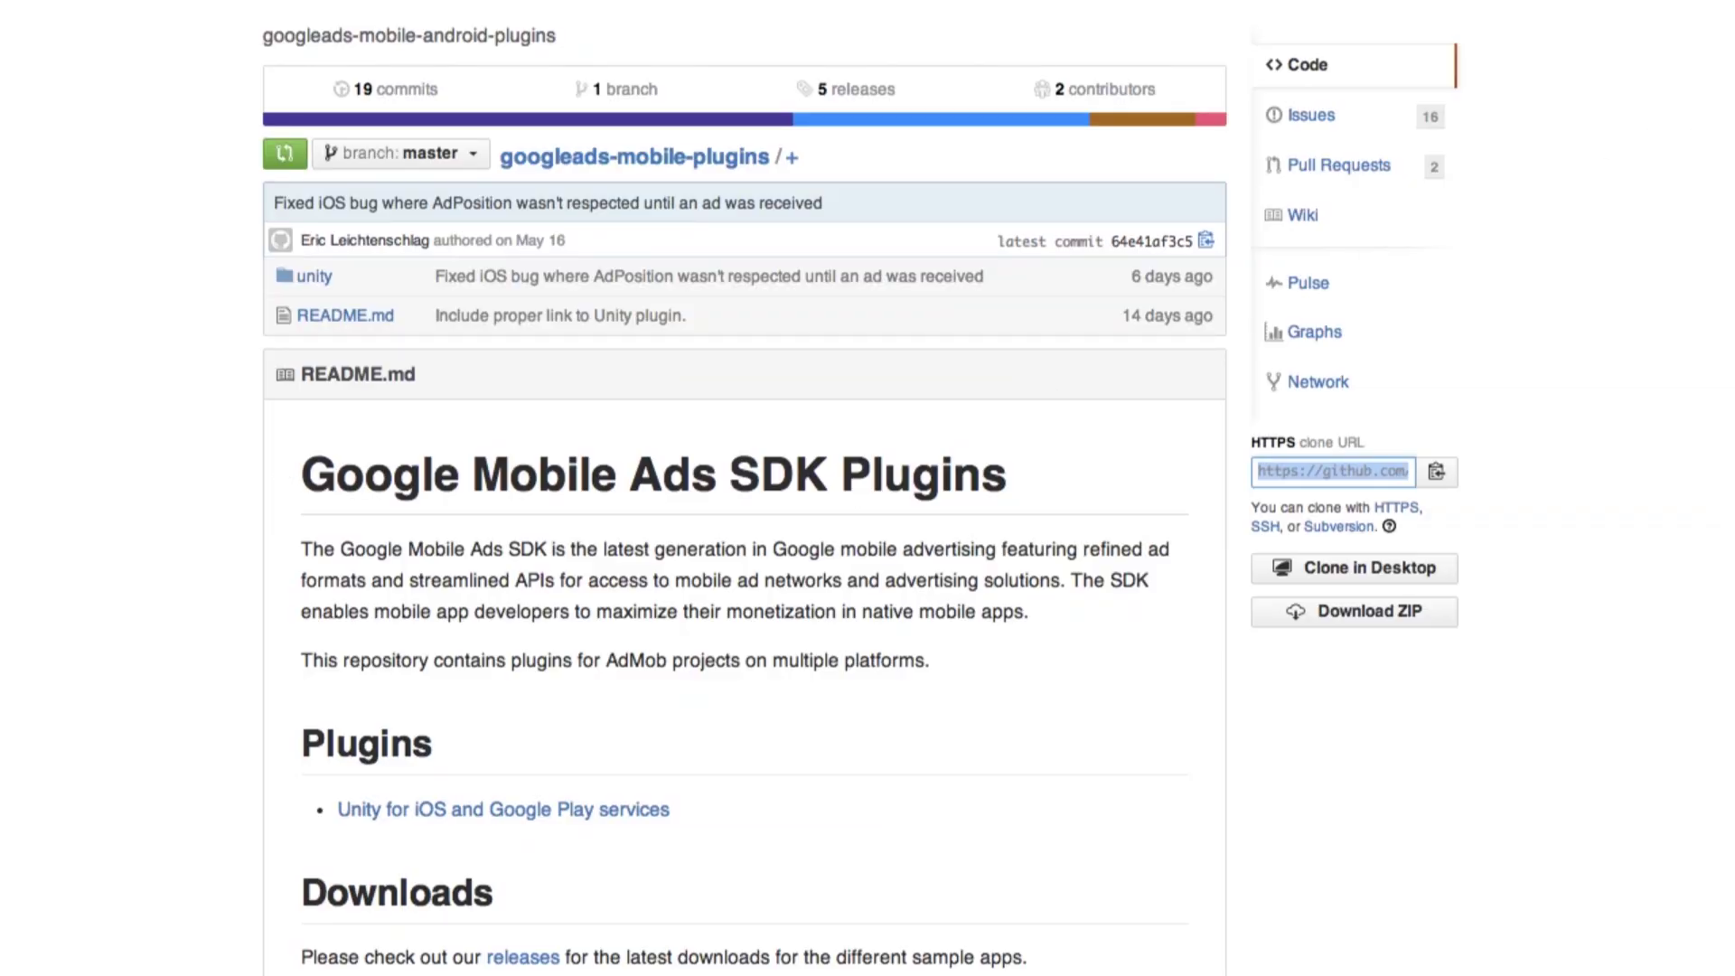
Skim the README, then copy the HTTPS clone URL from the field's context menu
scroll(745, 488, up, 2)
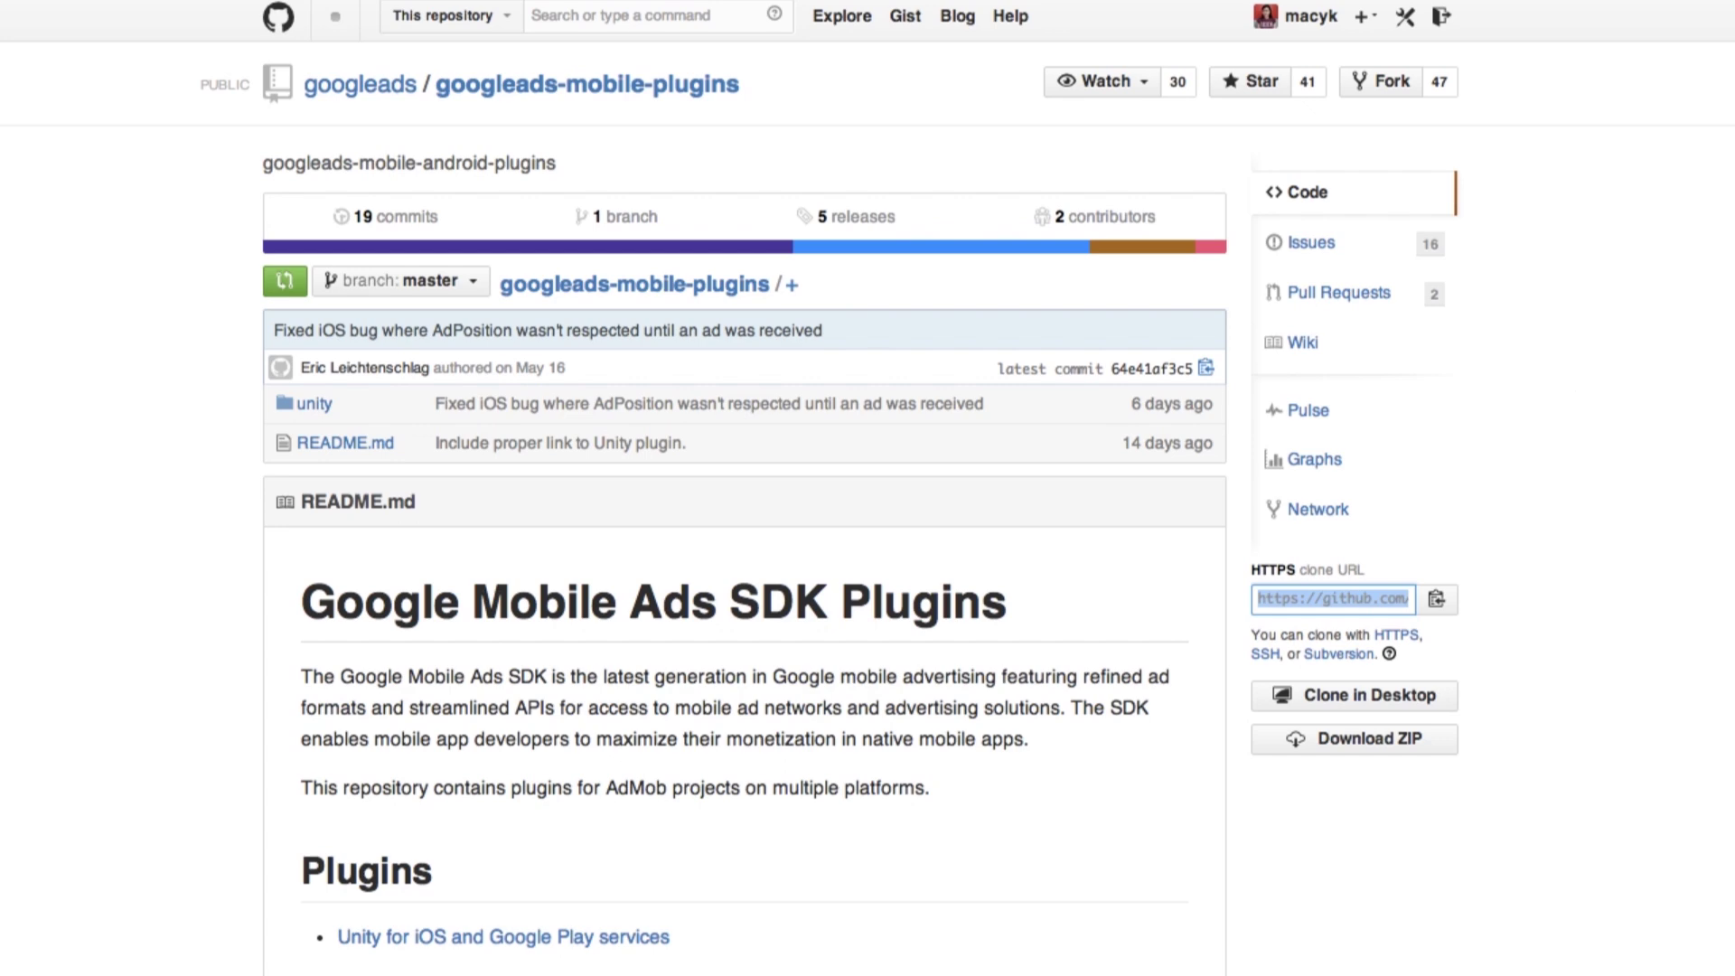
scroll(1580, 380, down, 5)
scroll(862, 488, down, 2)
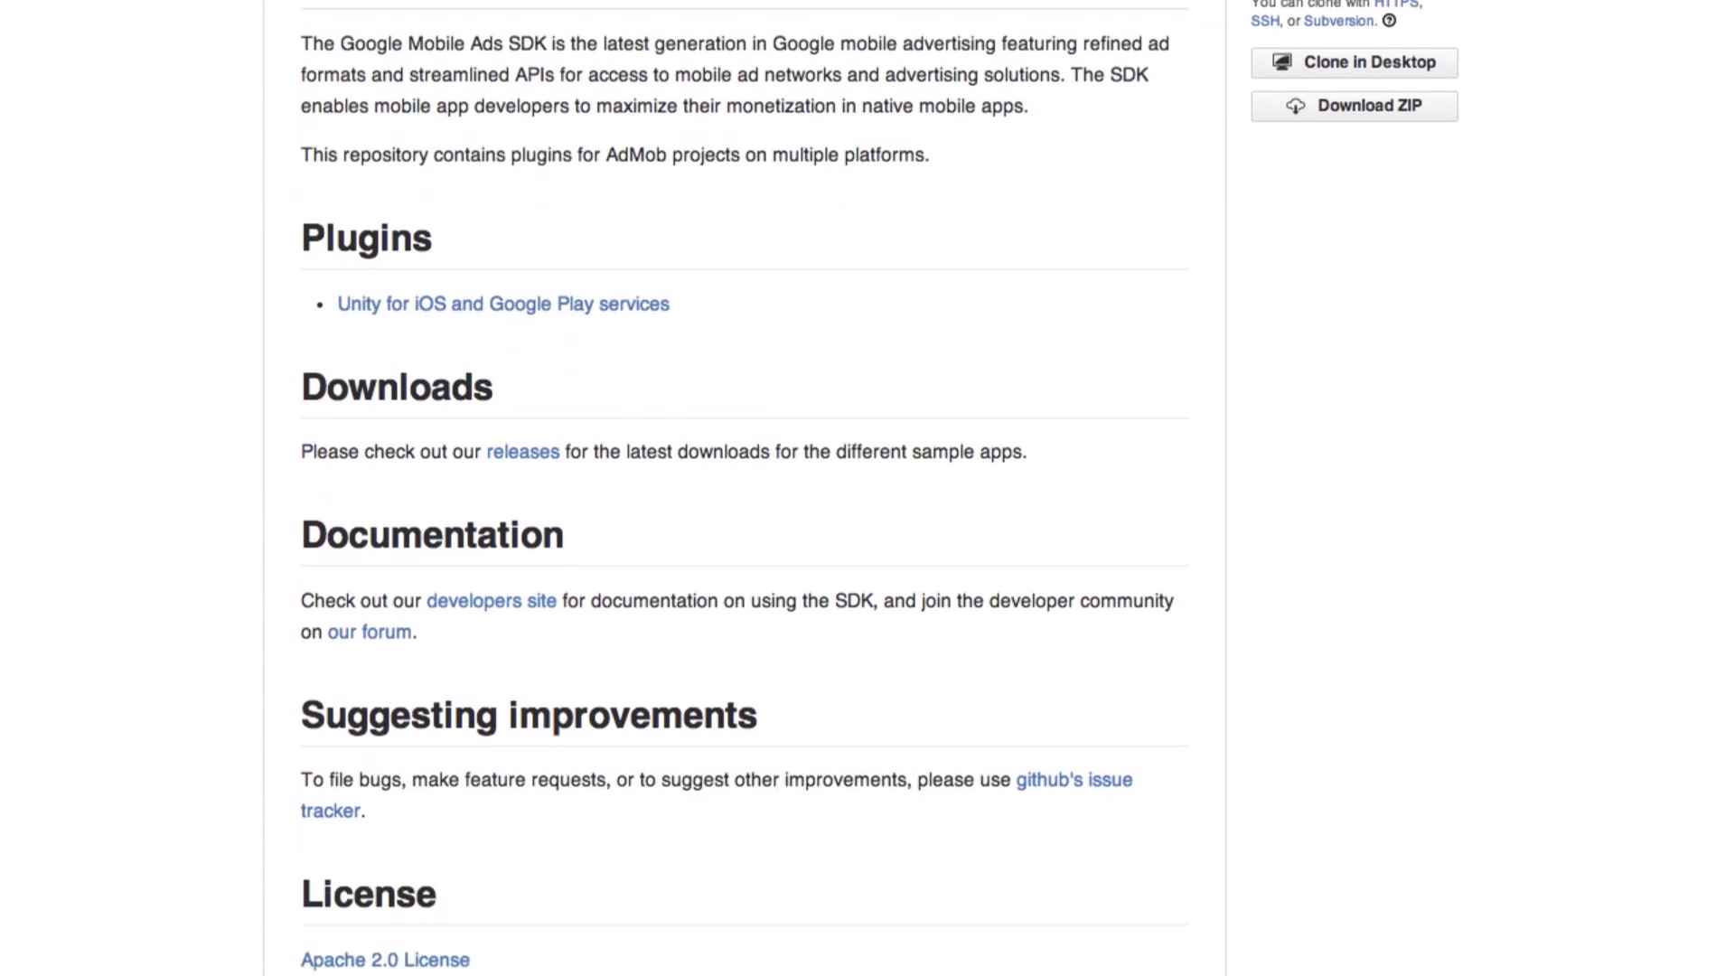
scroll(1708, 690, down, 3)
scroll(1708, 701, up, 4)
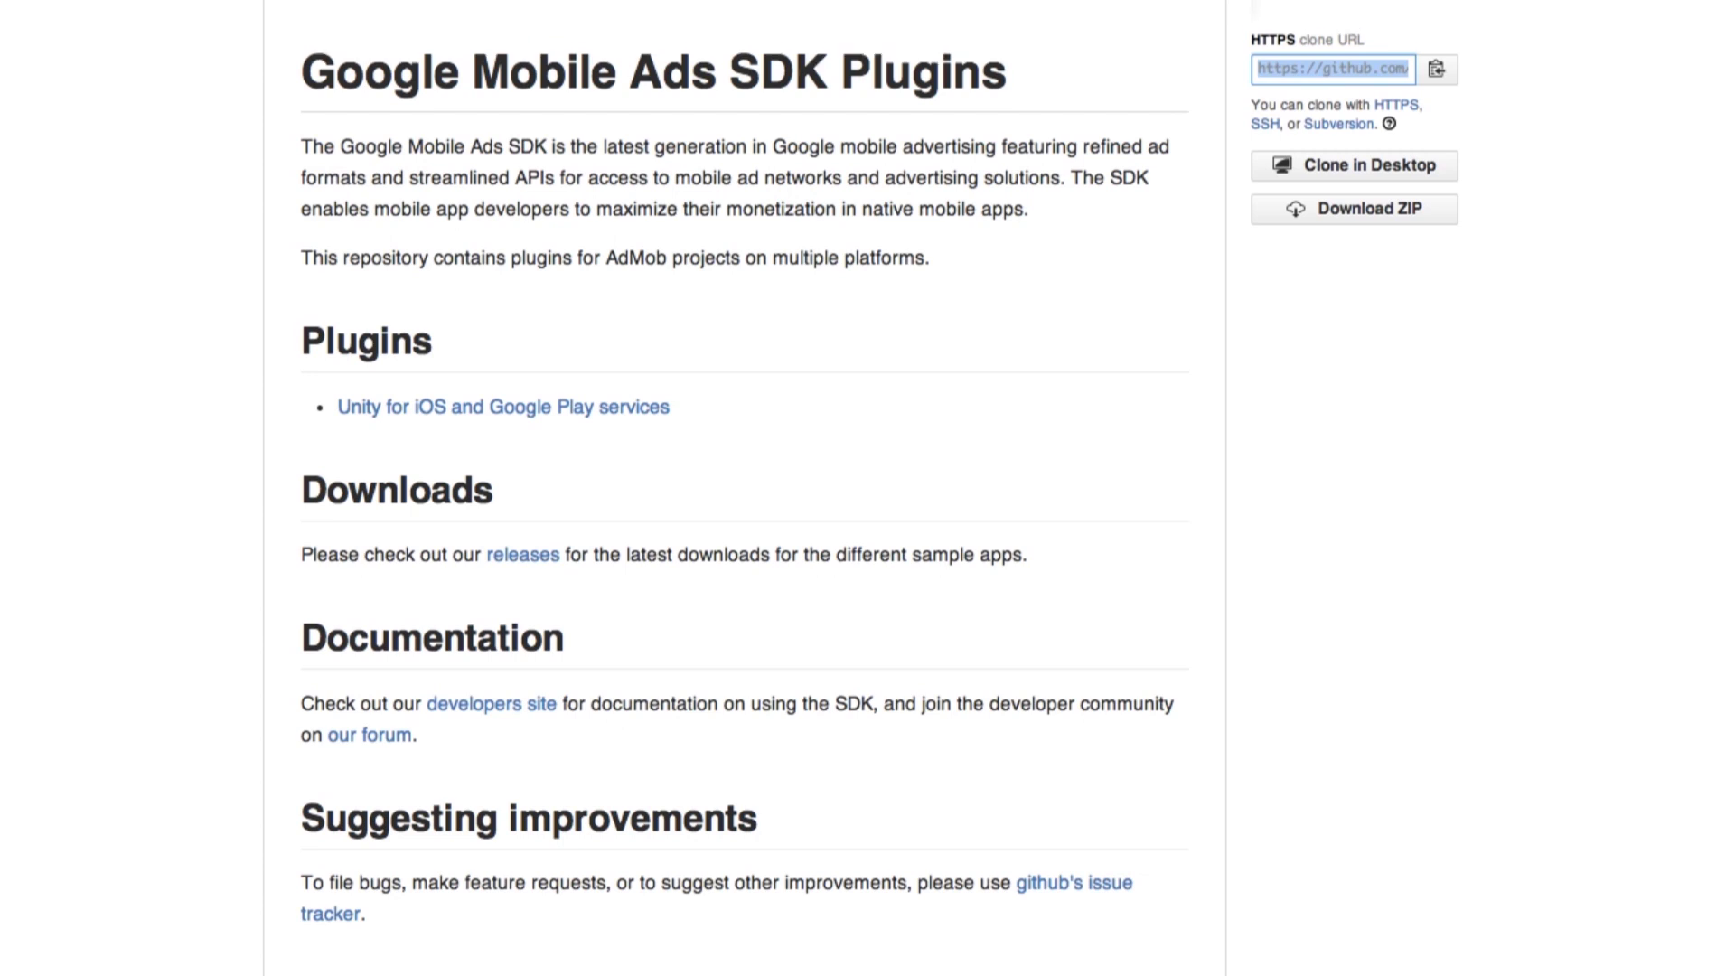
scroll(868, 488, up, 5)
right_click(1384, 491)
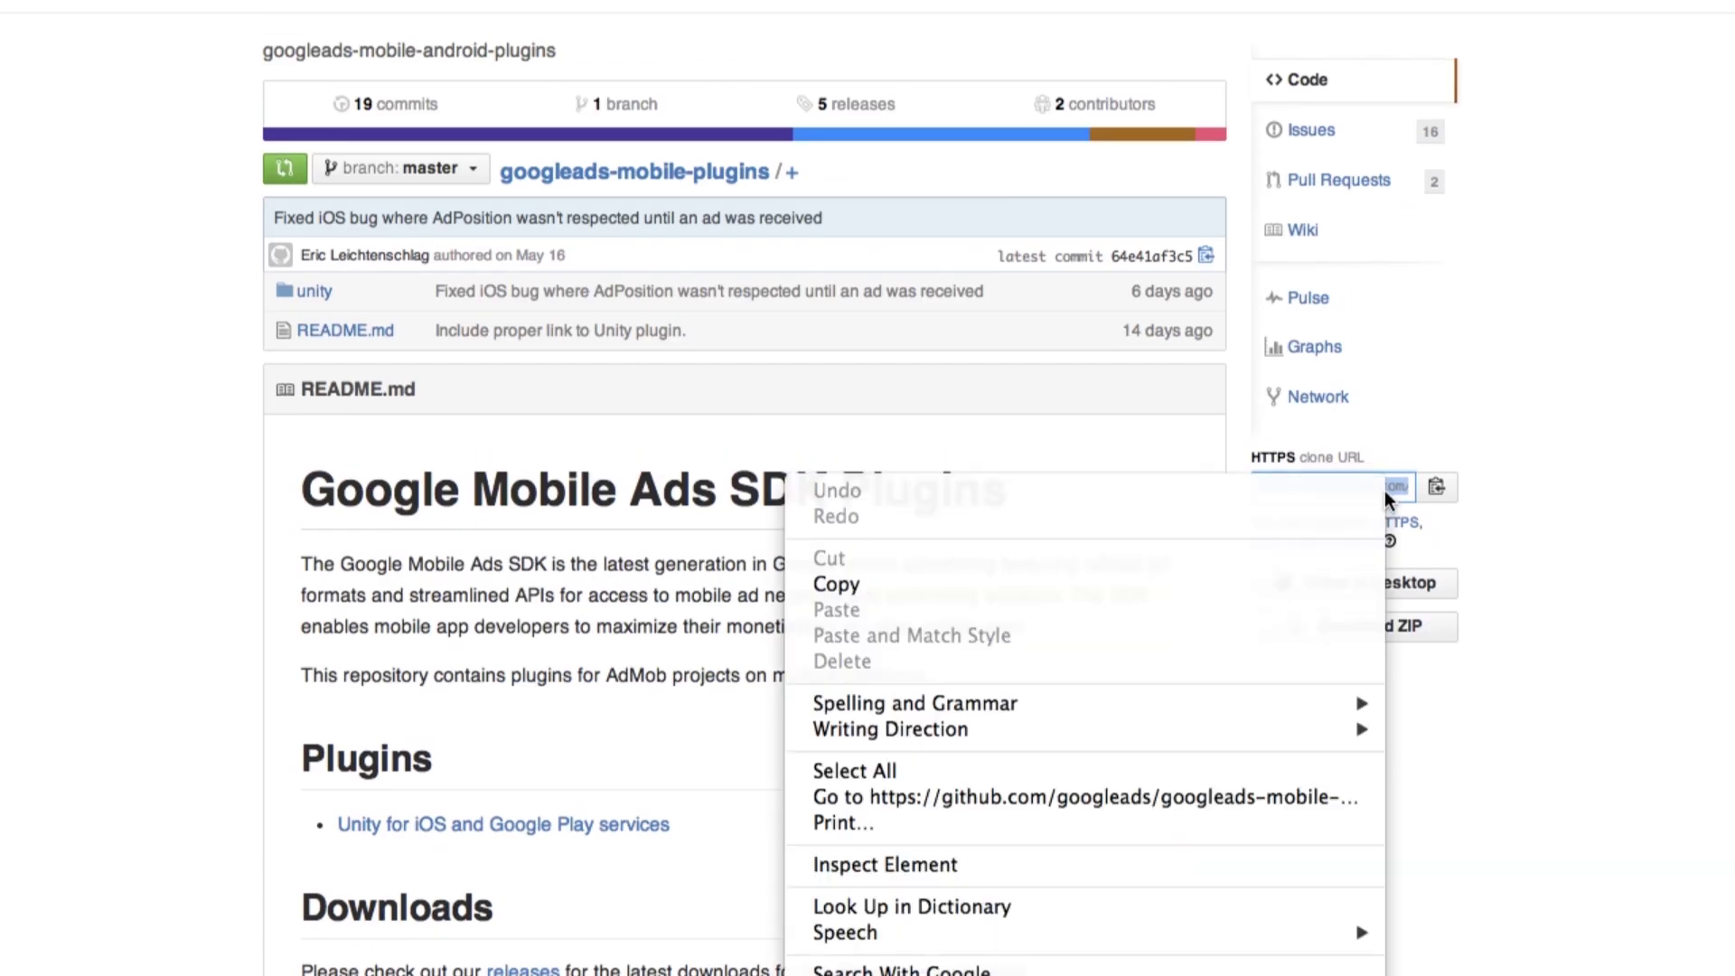
click(1293, 579)
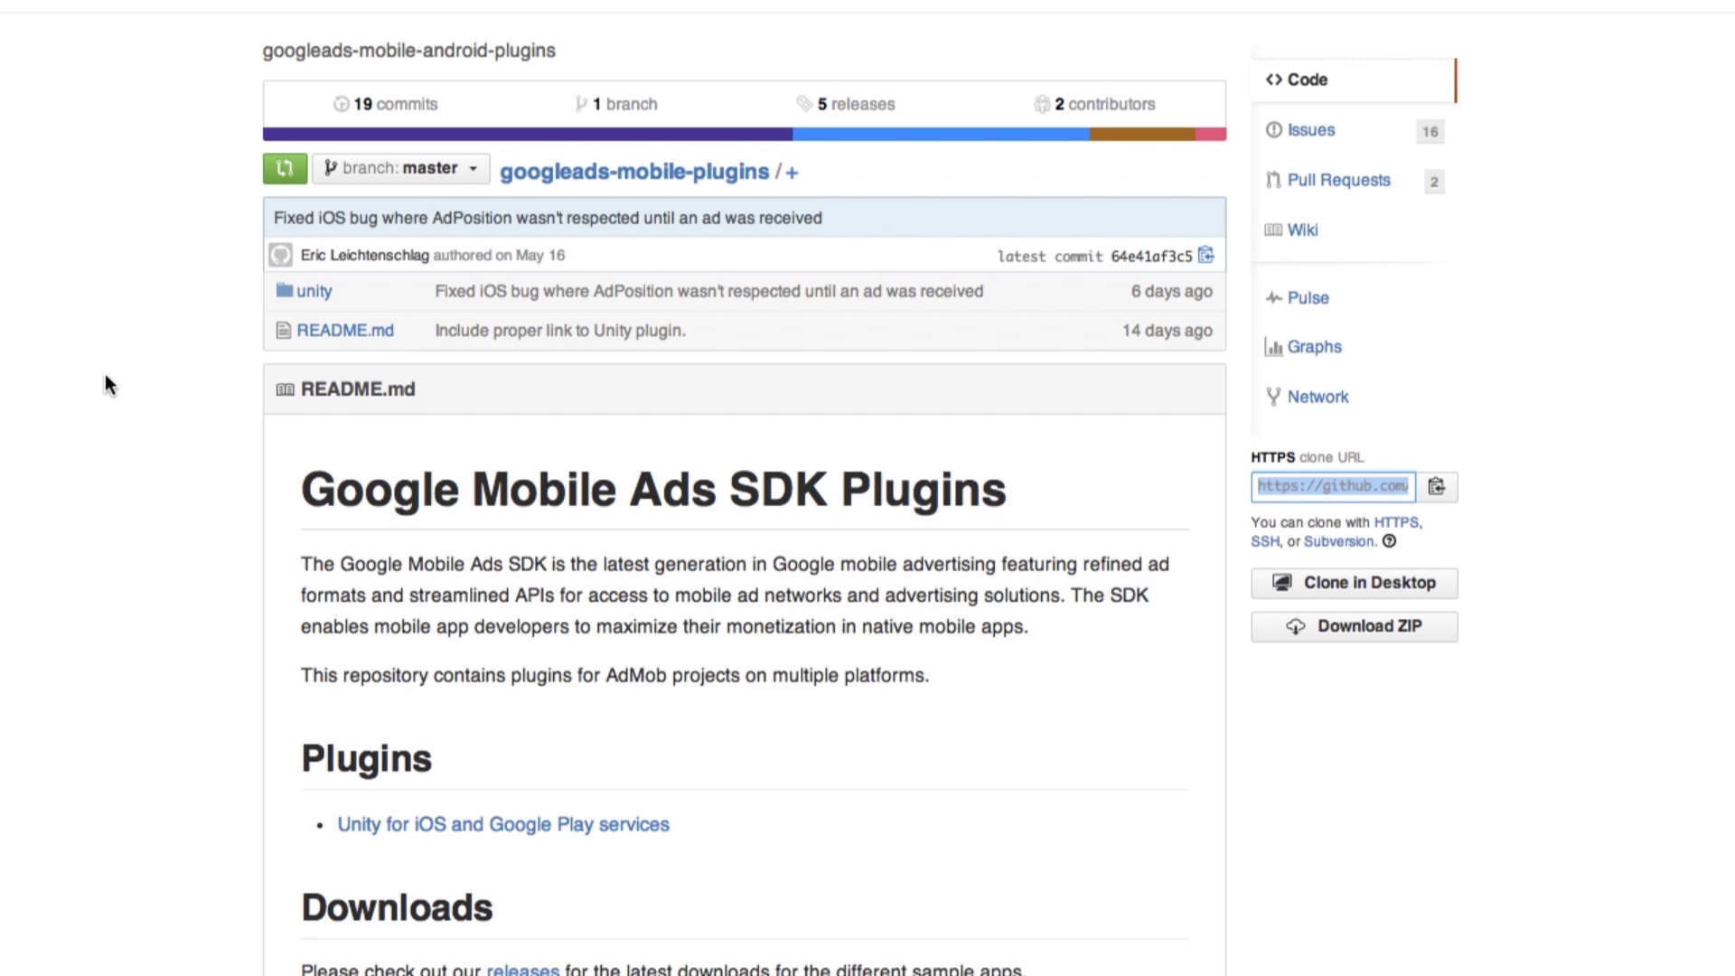
In Terminal, list folders and change directory into Documents/Projects
click(1027, 973)
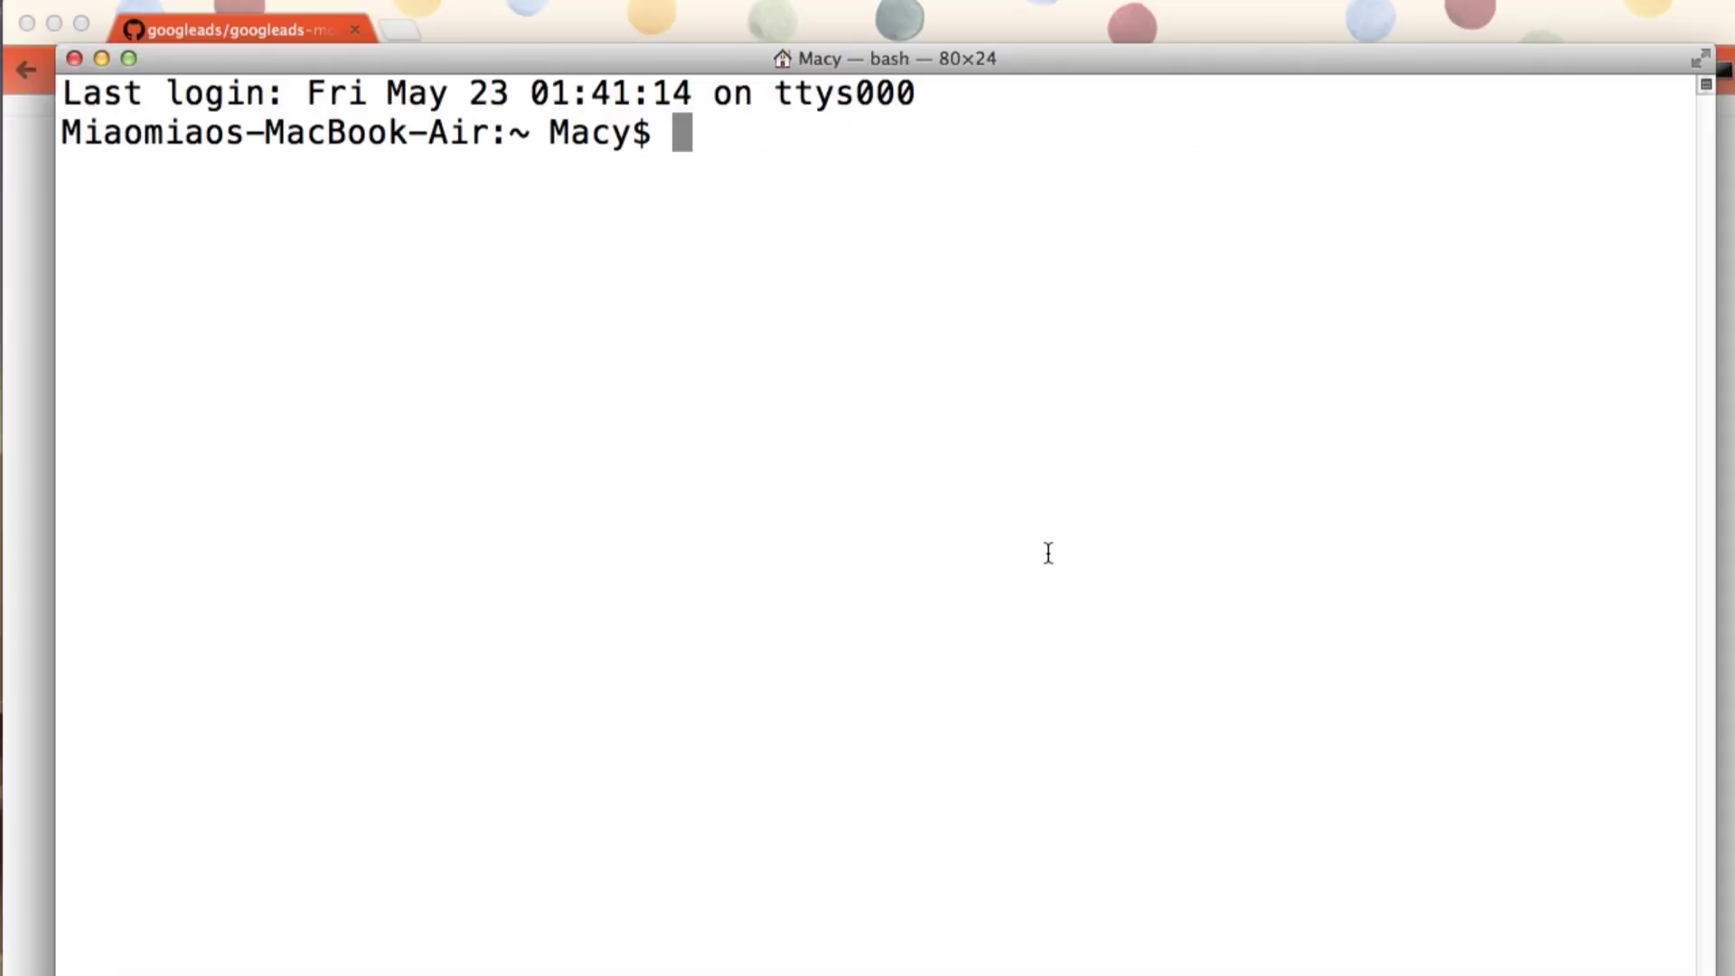
text(cd)
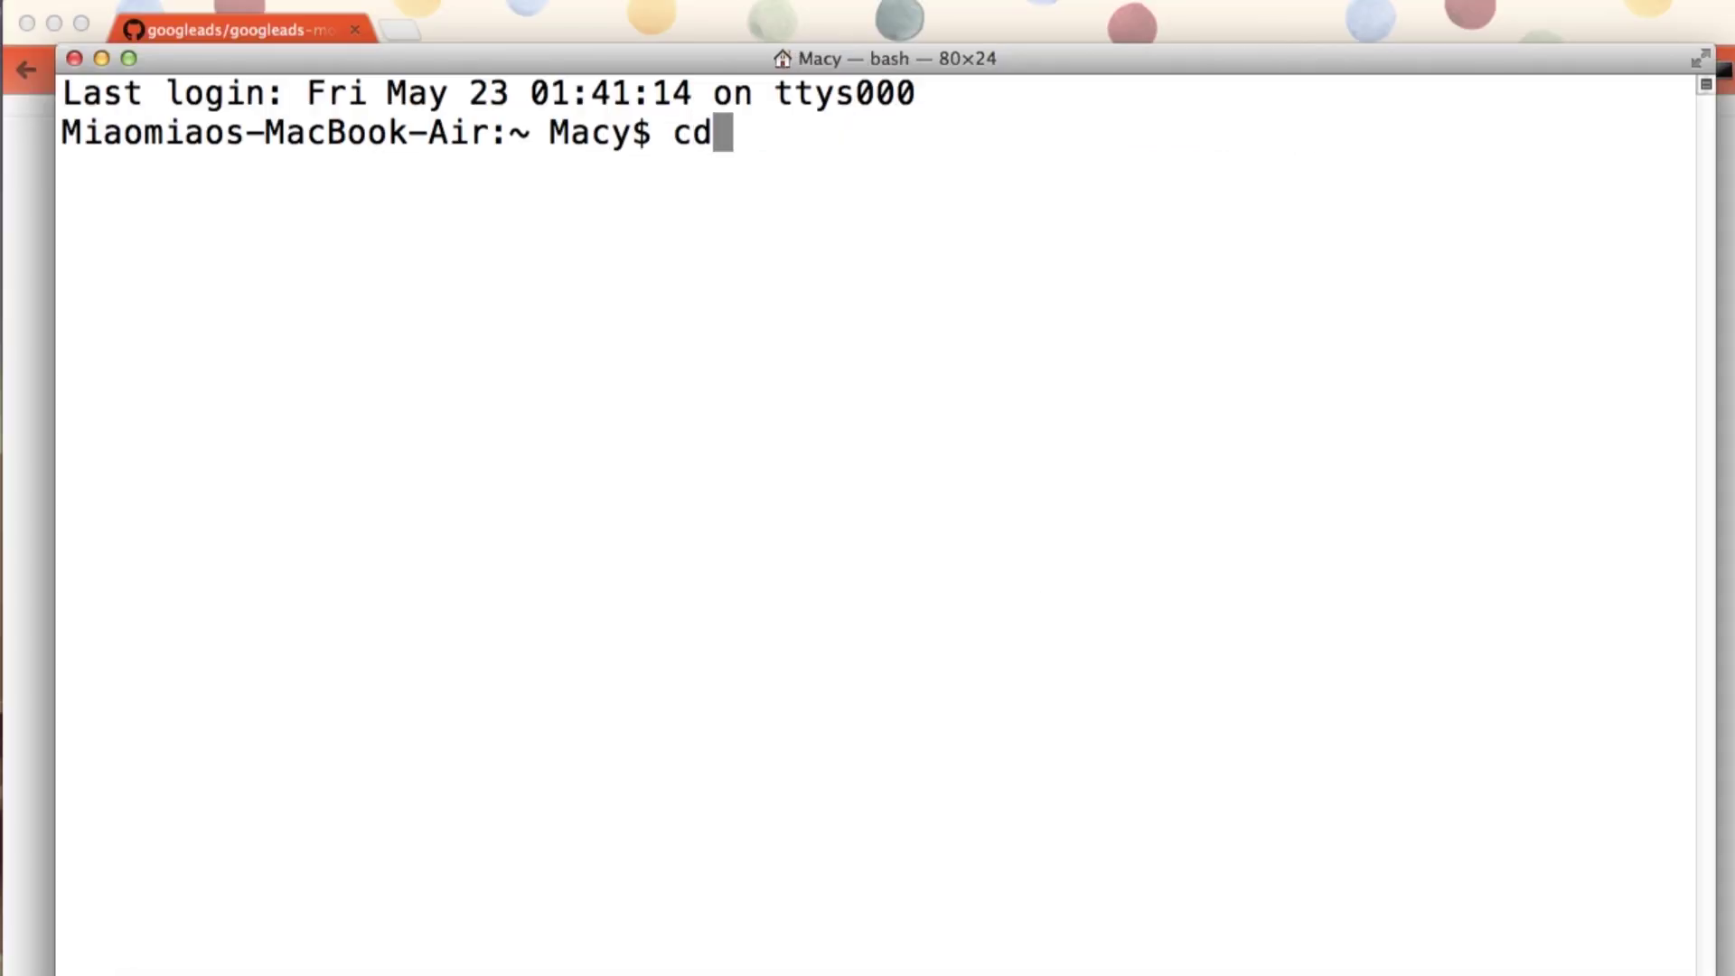
key(BackSpace)
key(BackSpace)
text(ls)
key(Return)
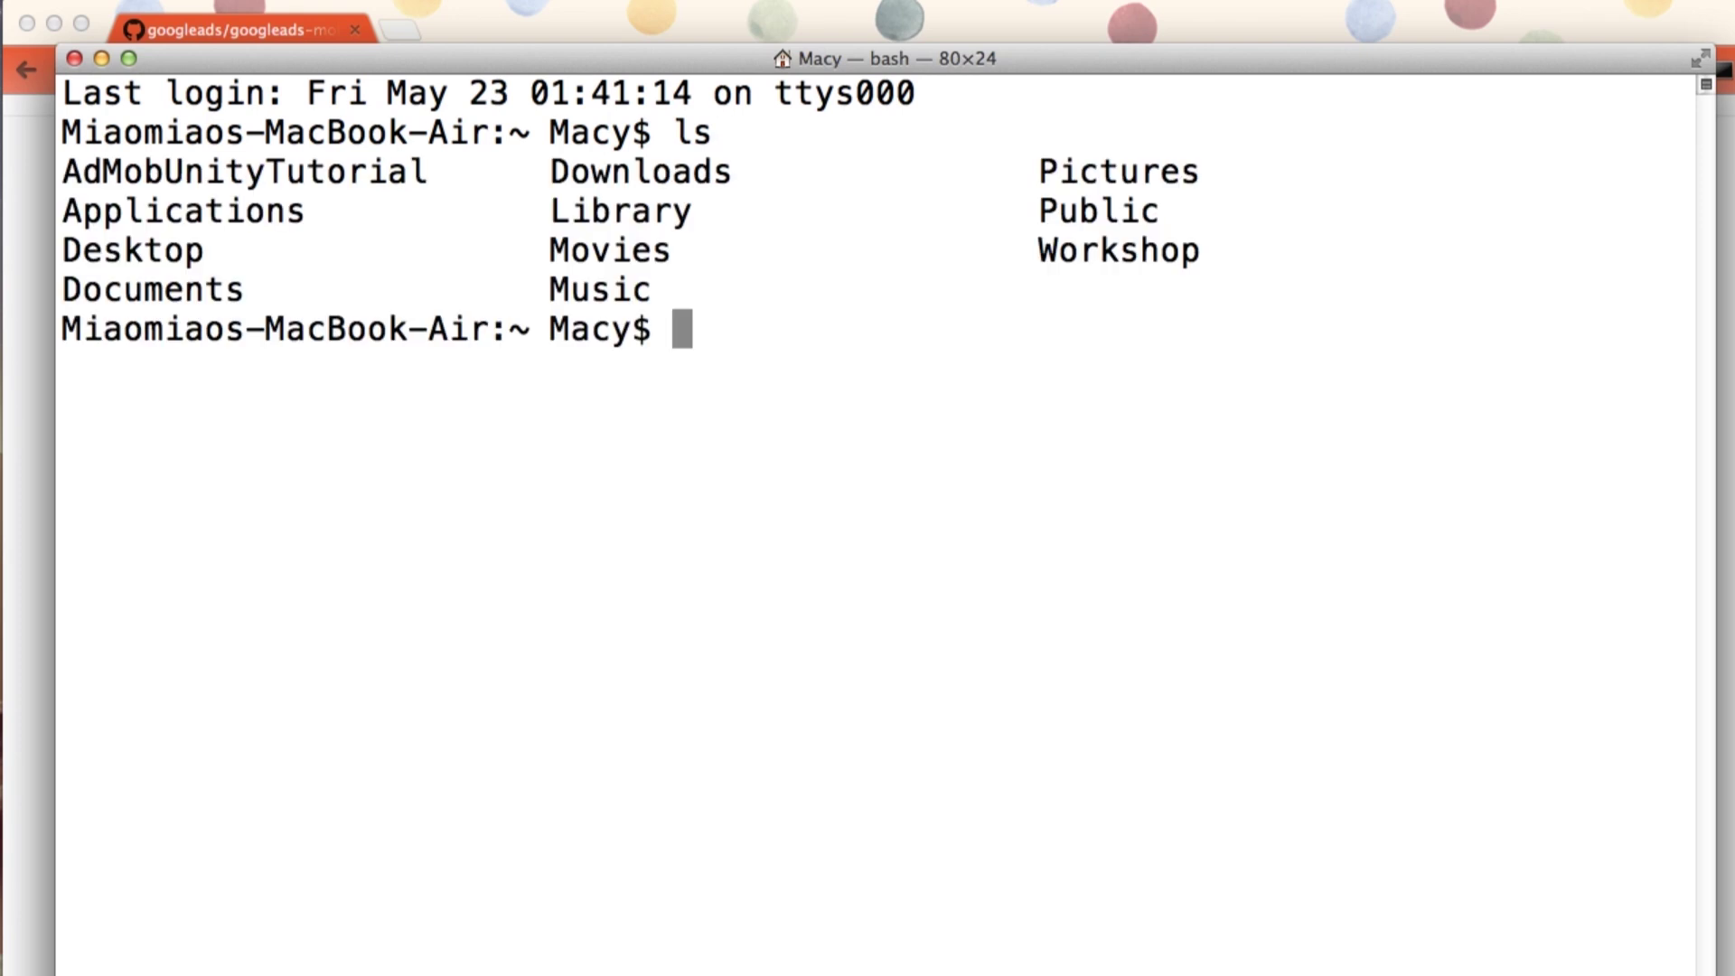
text(cd Doc)
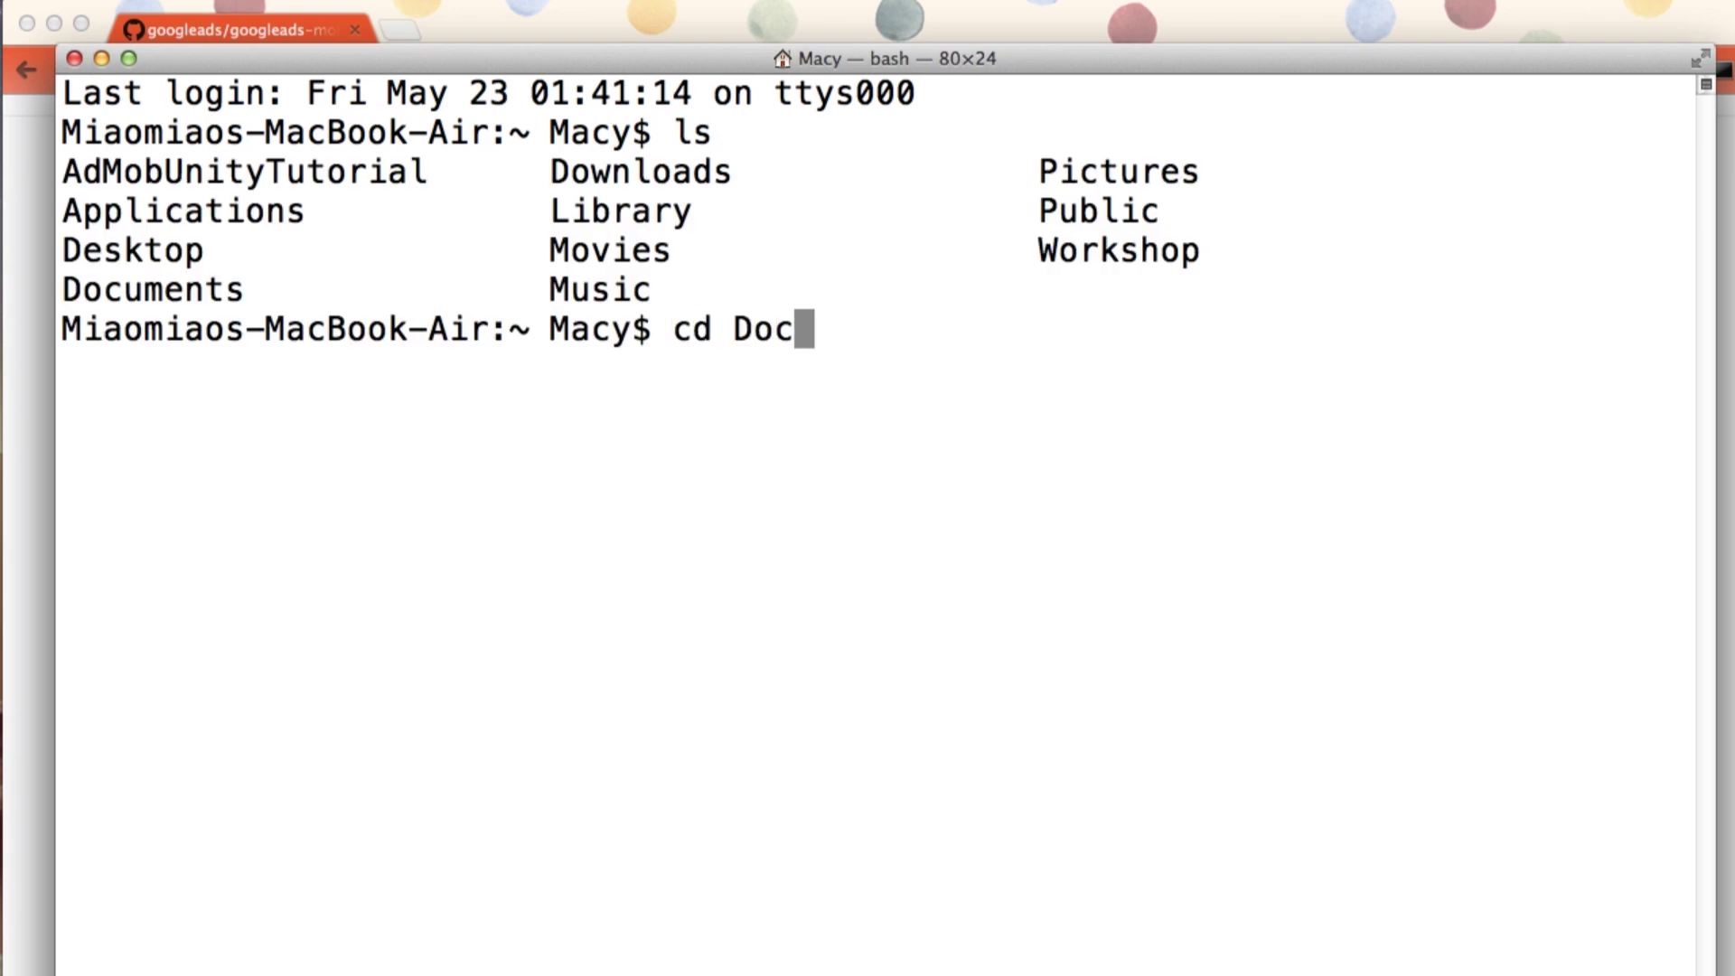
text(uments)
key(Return)
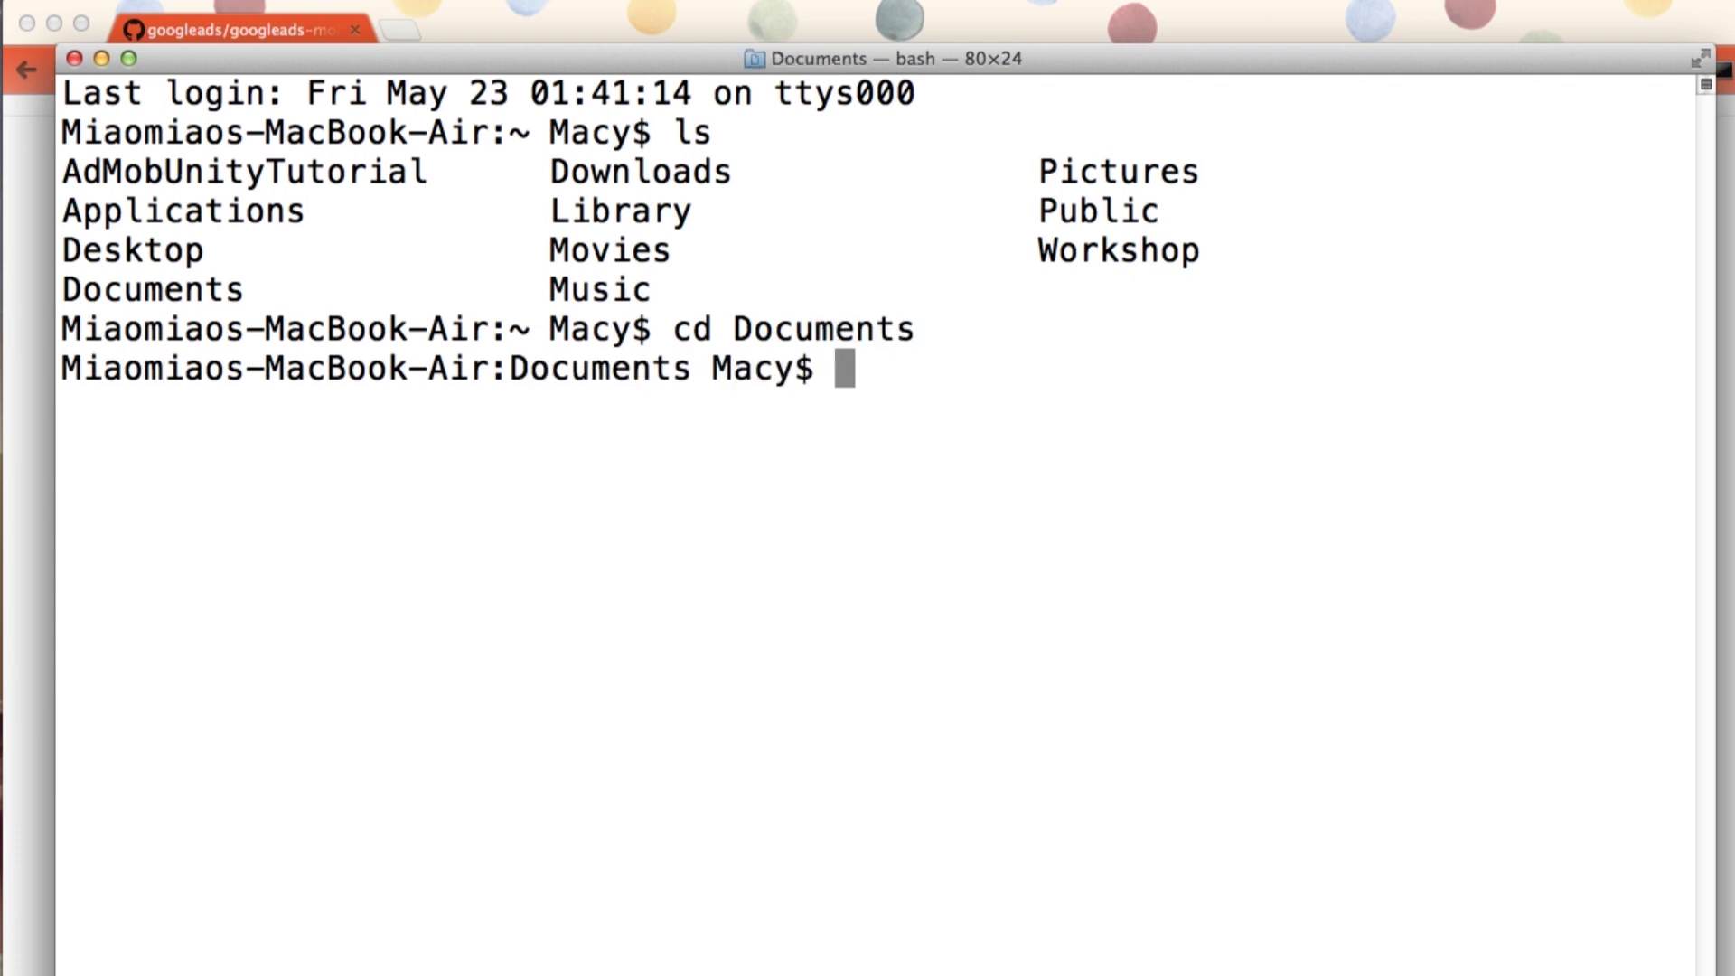
text(ls)
key(Return)
text(cd )
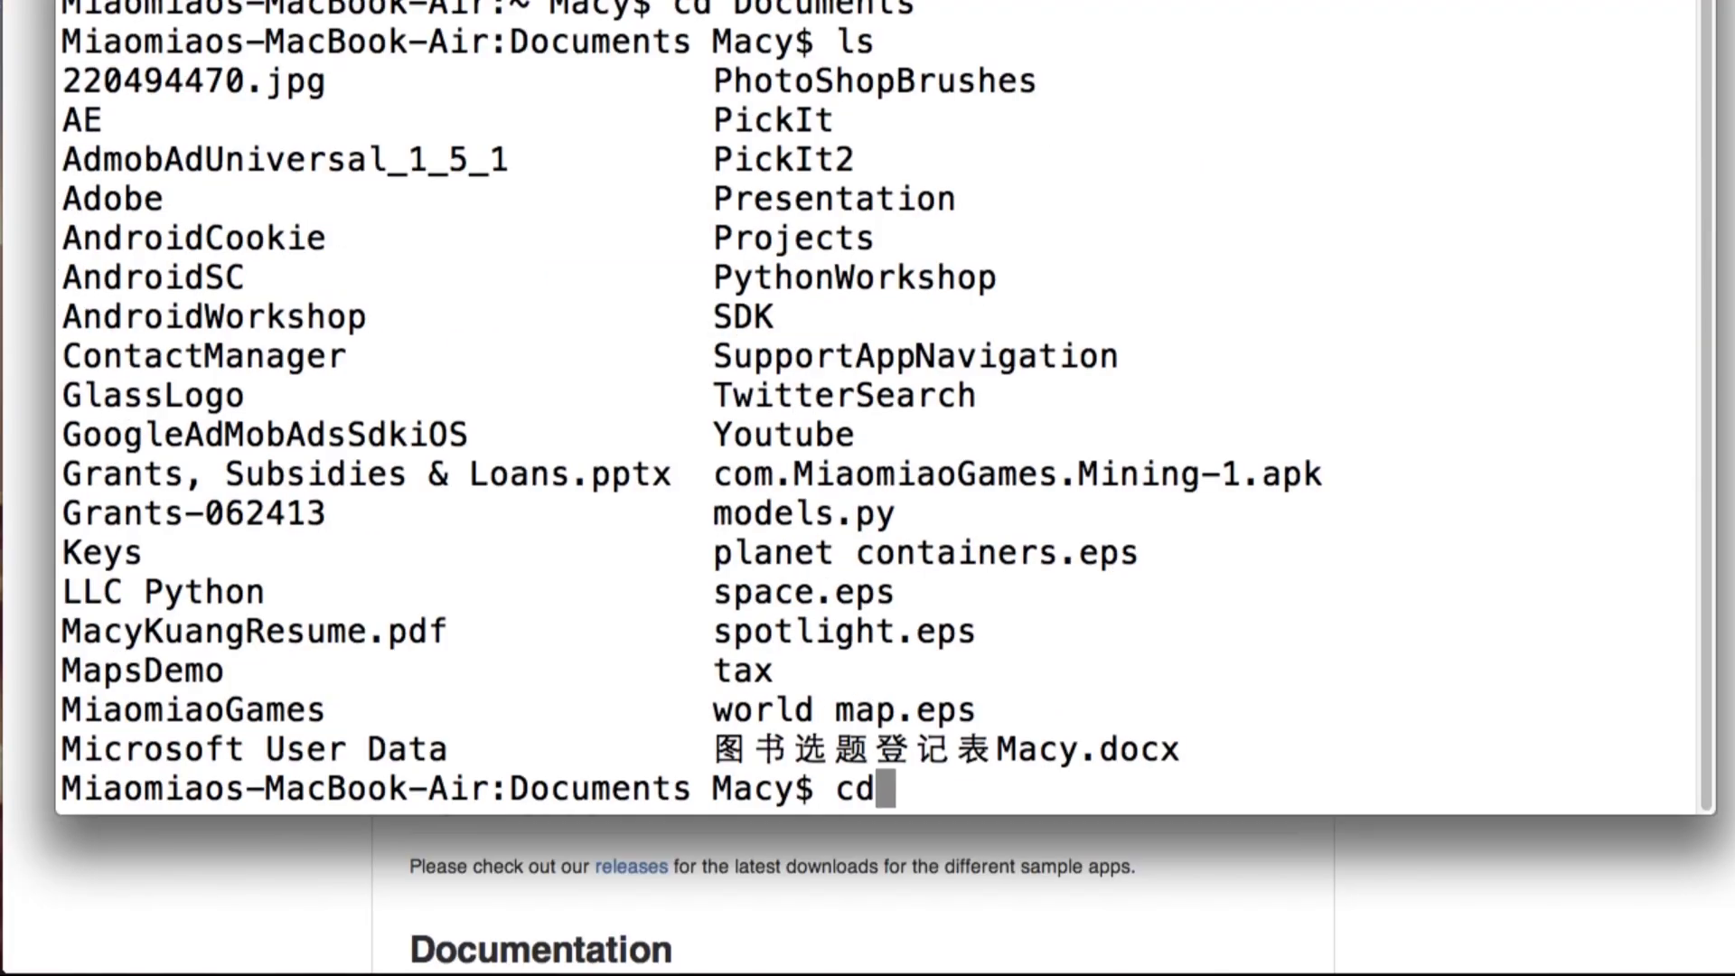
text(Projc)
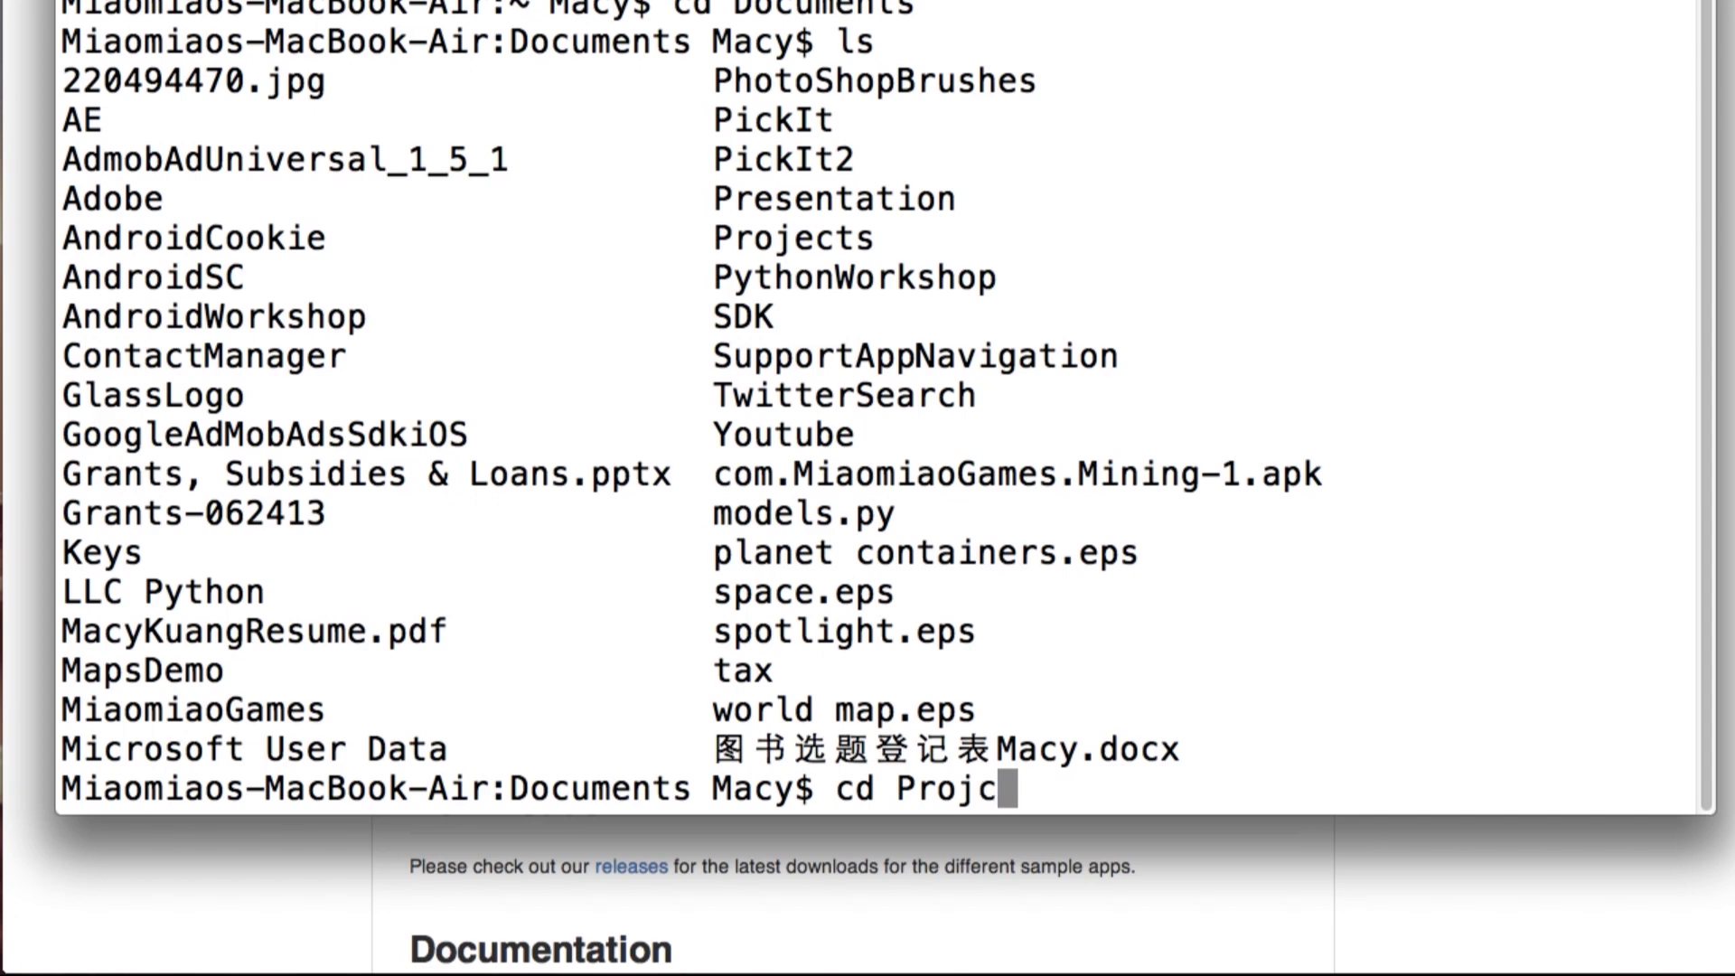
text(ect)
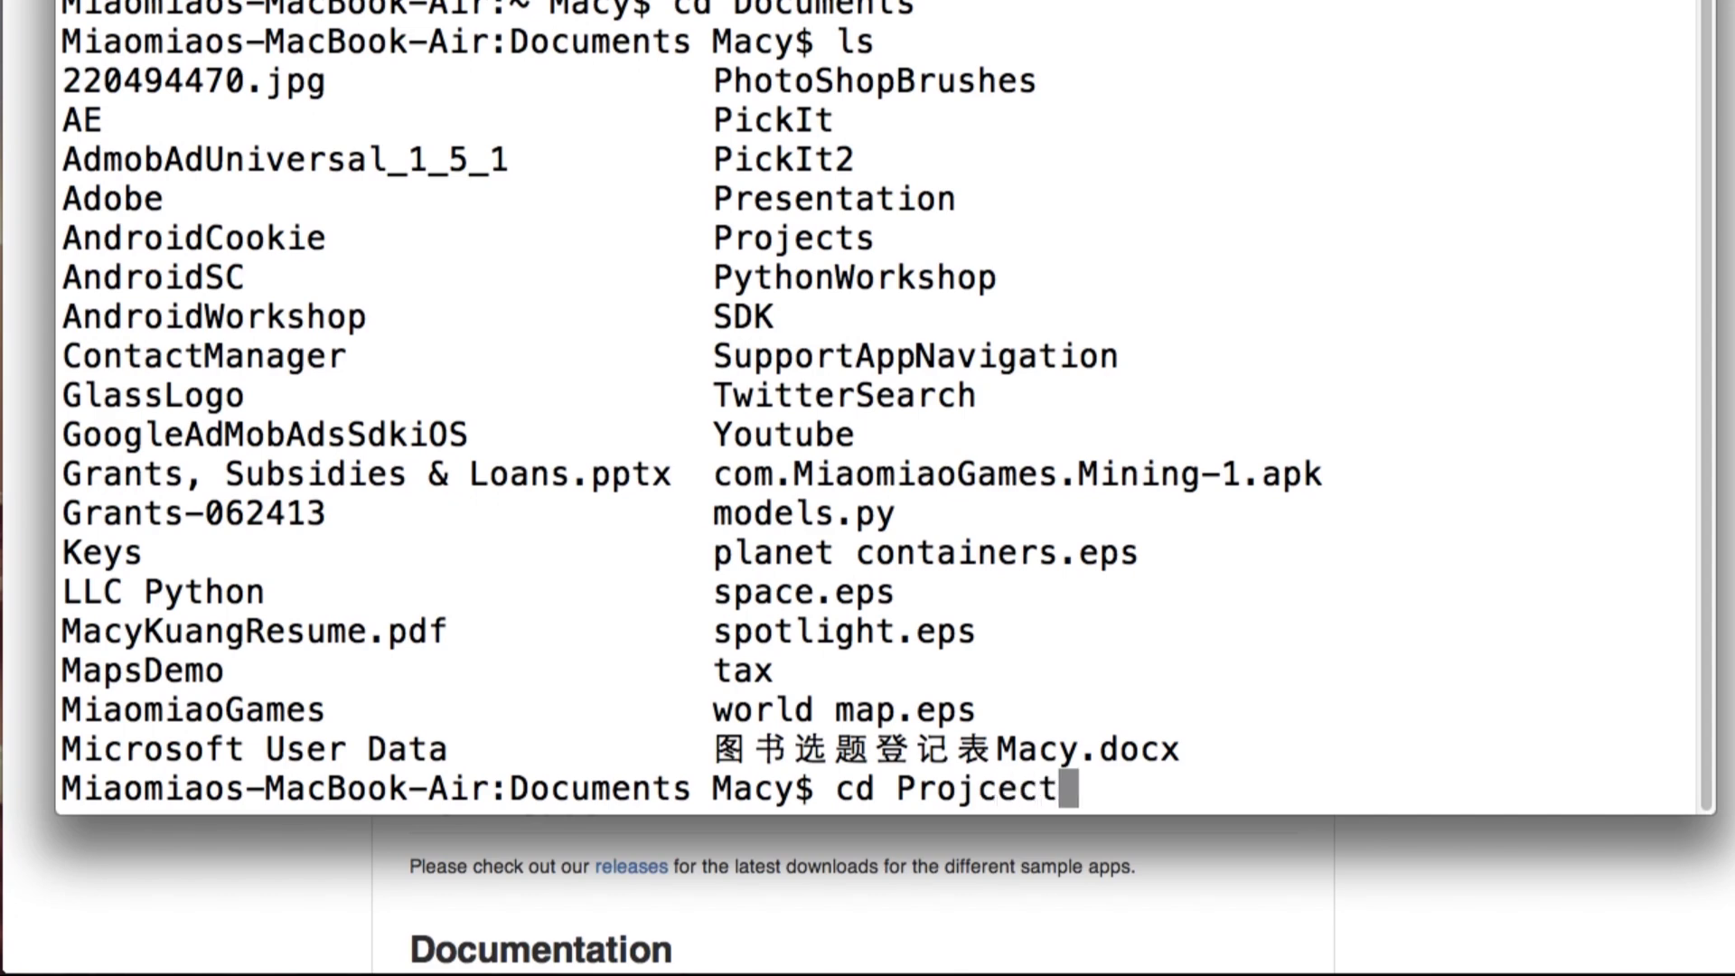
key(Return)
text(cd Project)
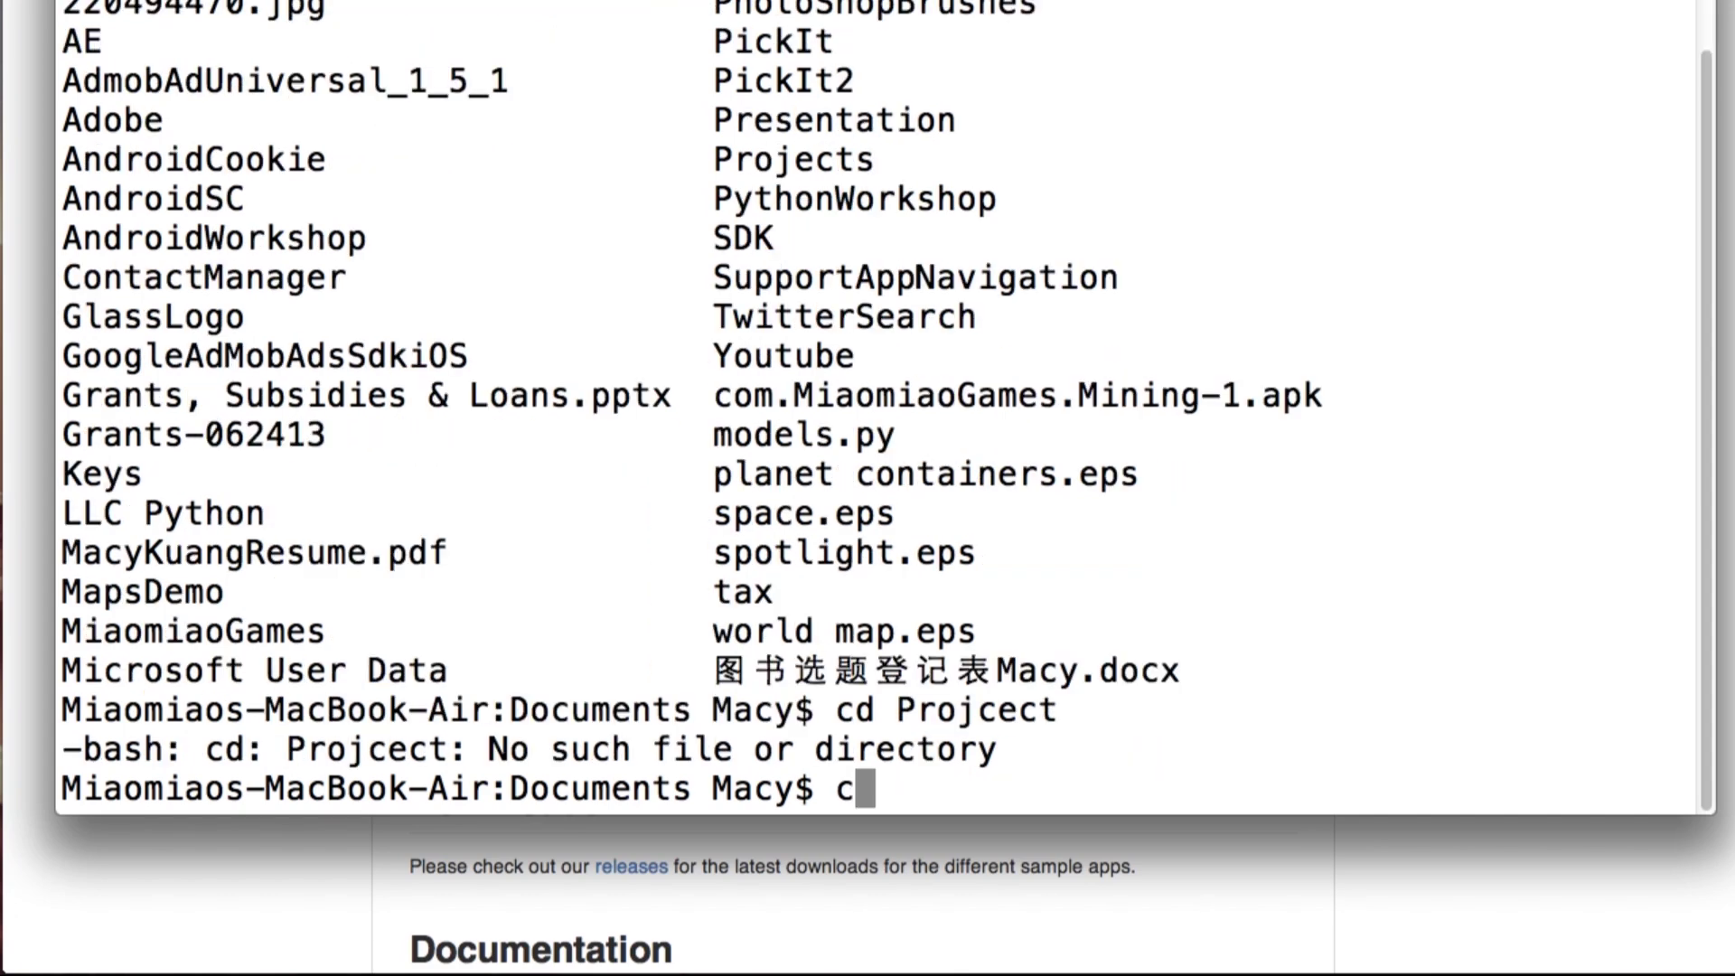
text(s)
key(Return)
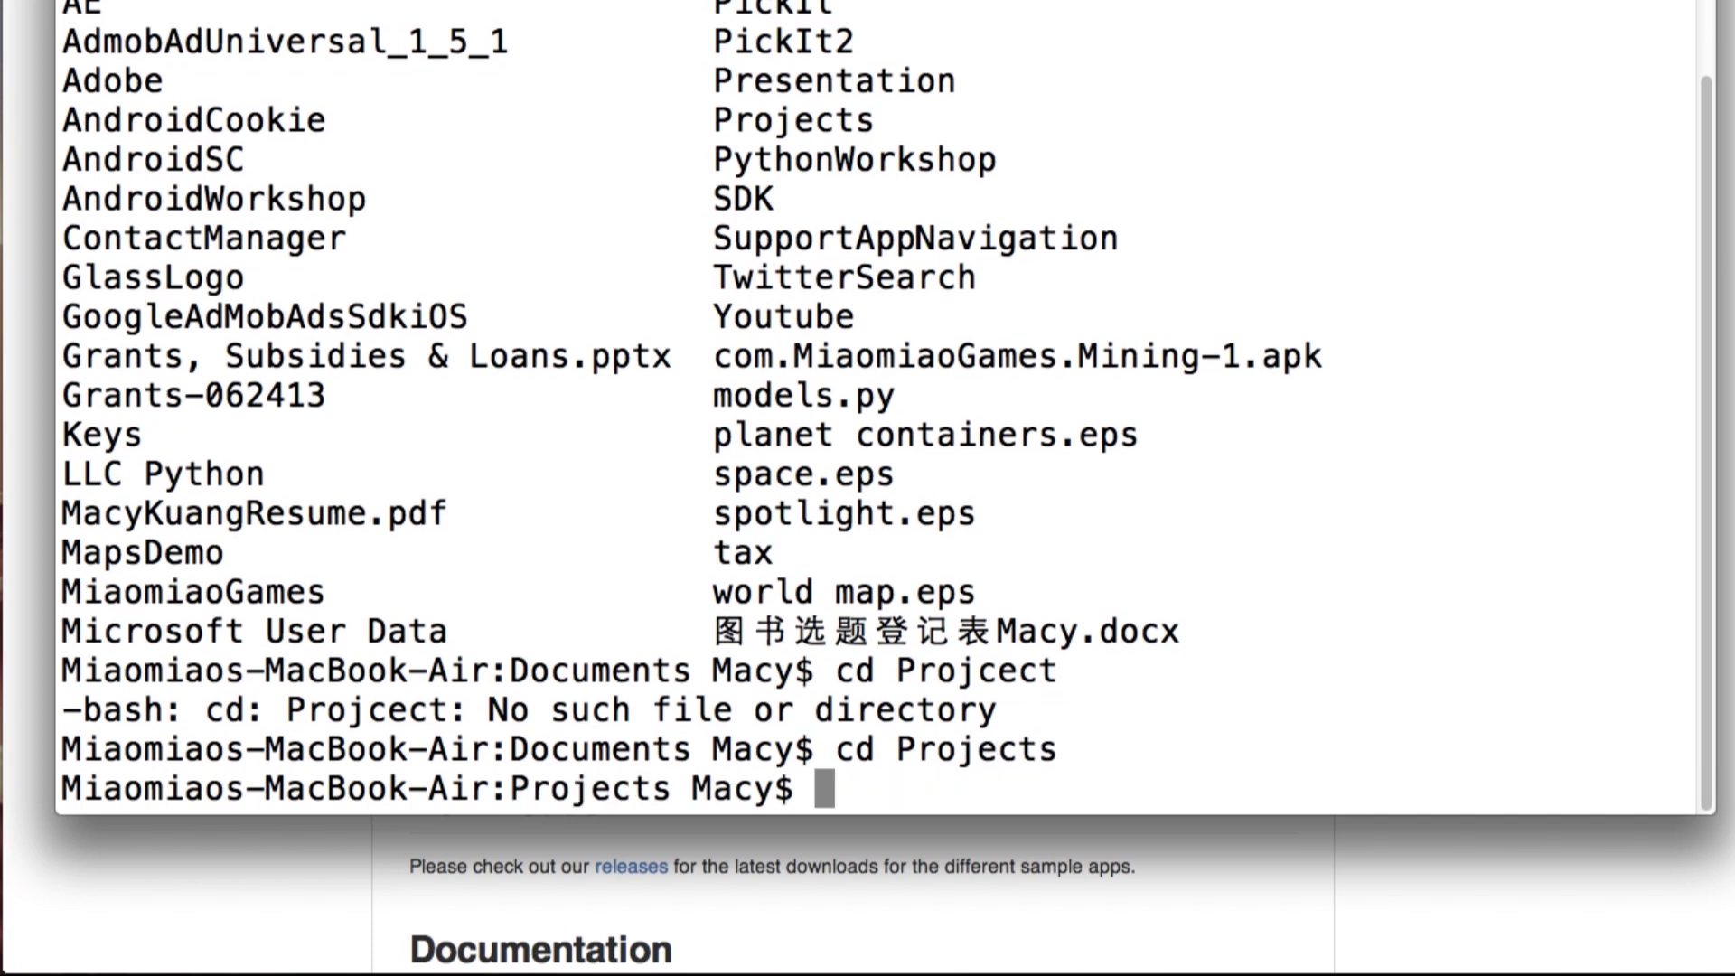
Run git clone with the pasted googleads-mobile-plugins URL
text(git clon)
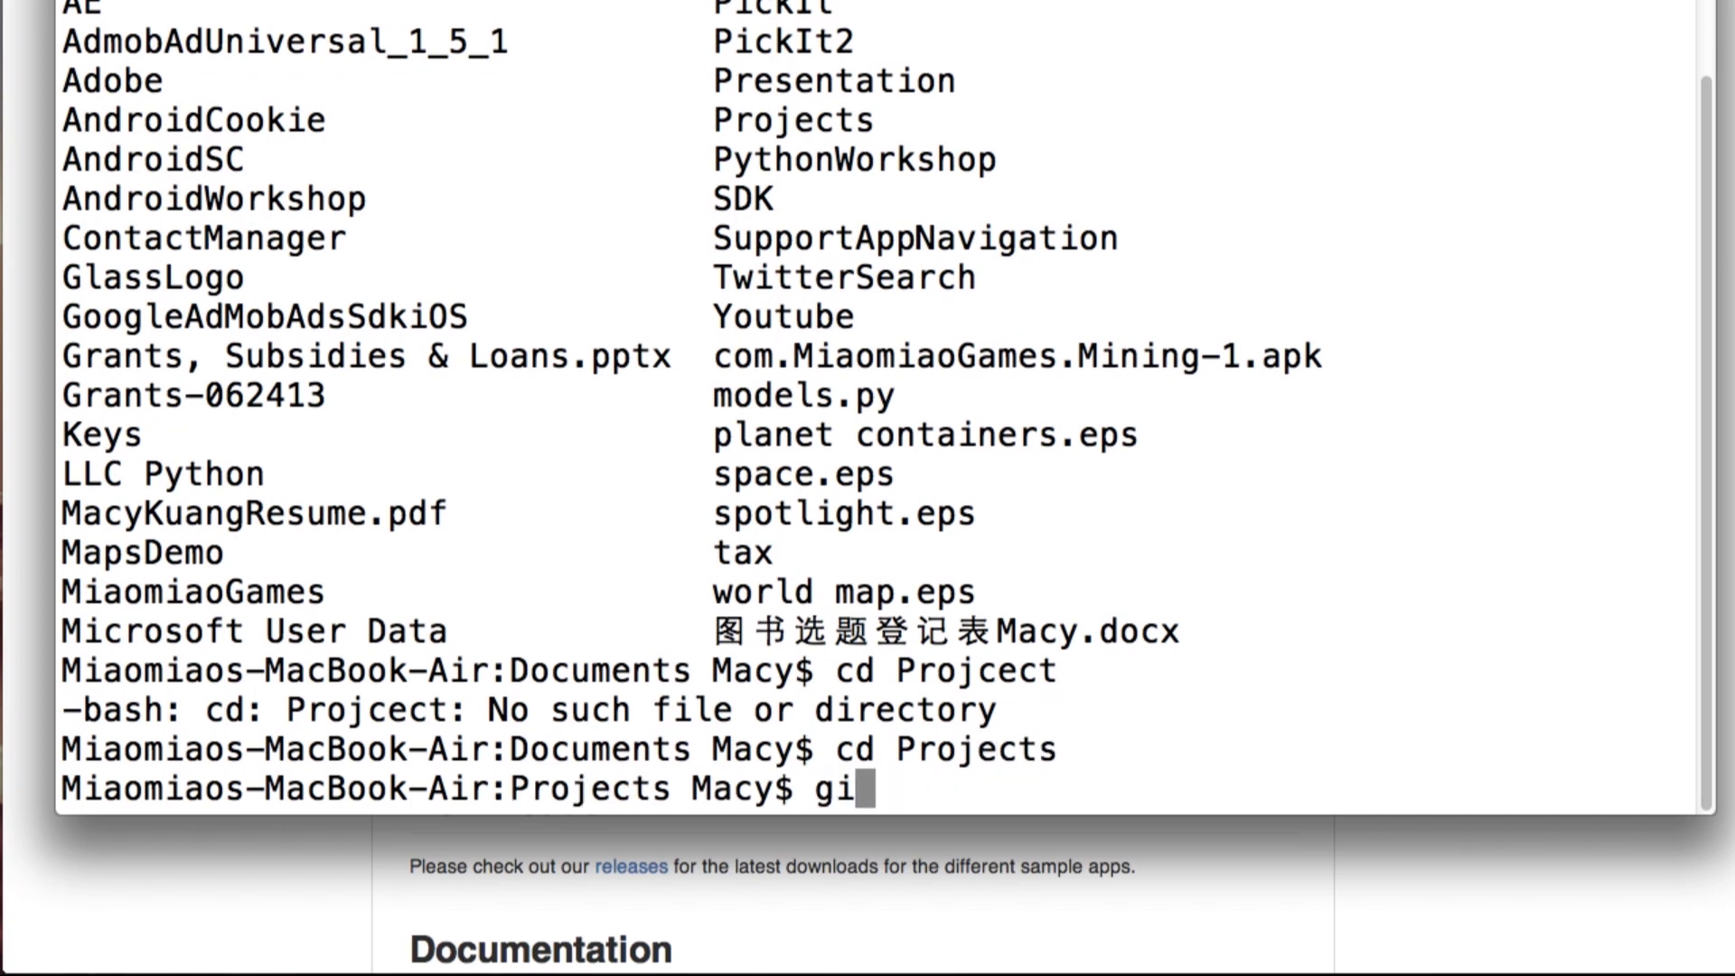
text(e)
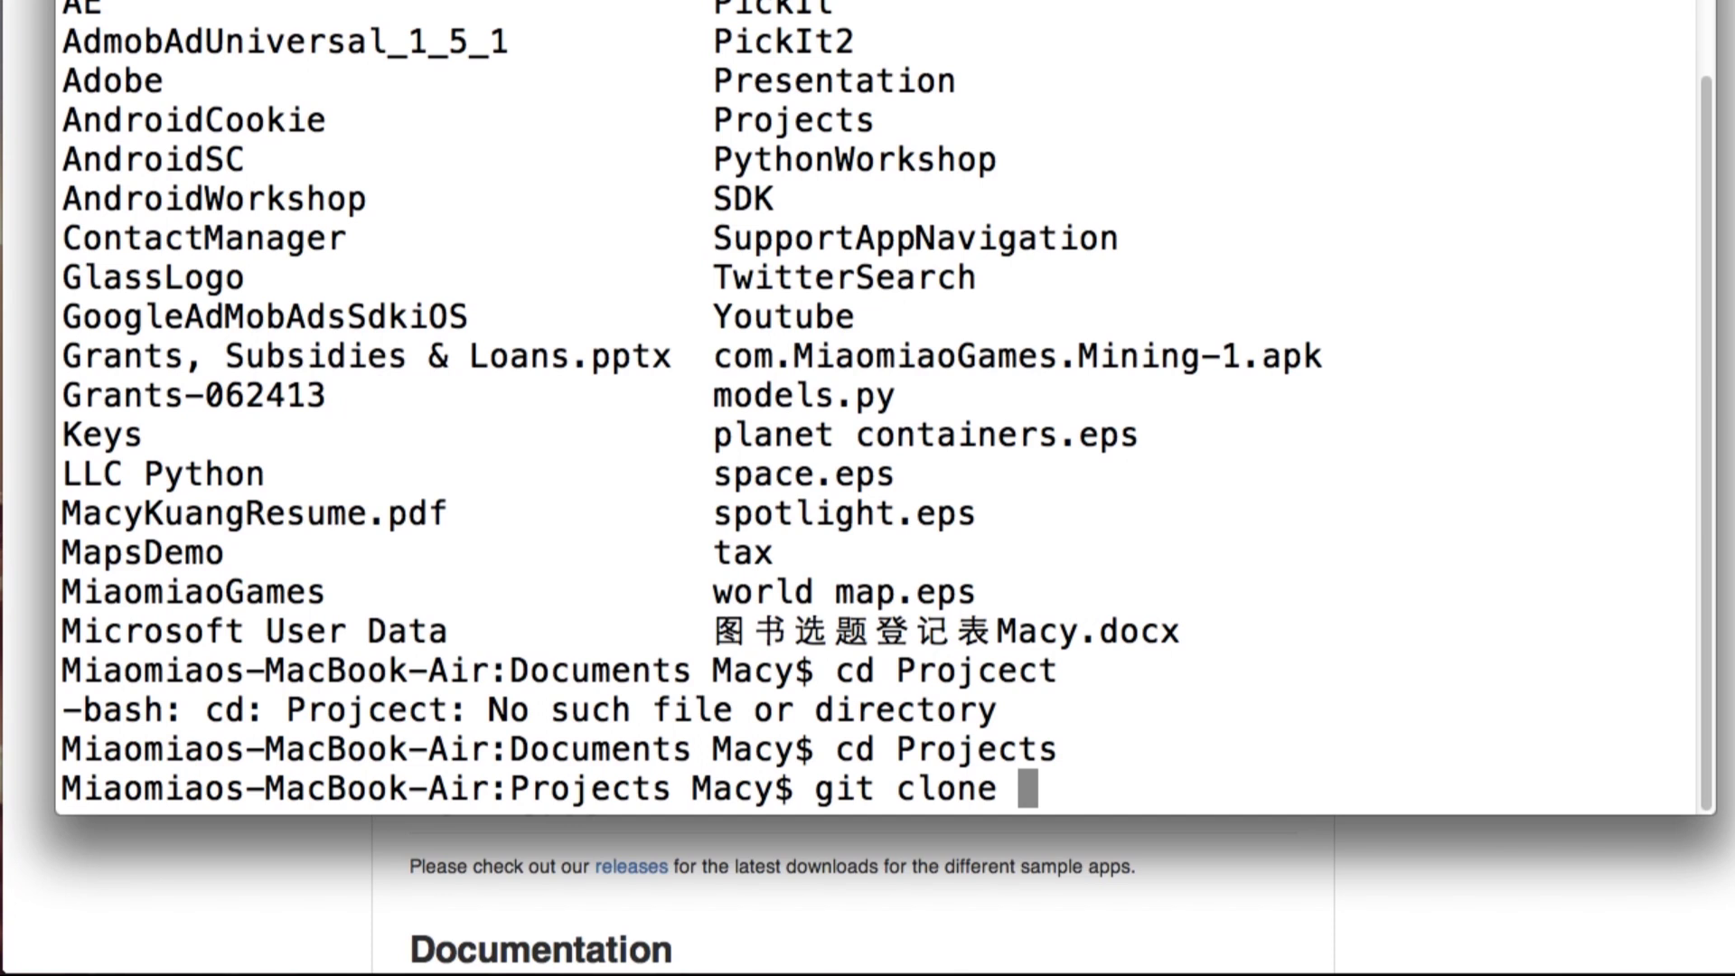
text(https://github.com/googleads/googleads-mobile-plugins.git)
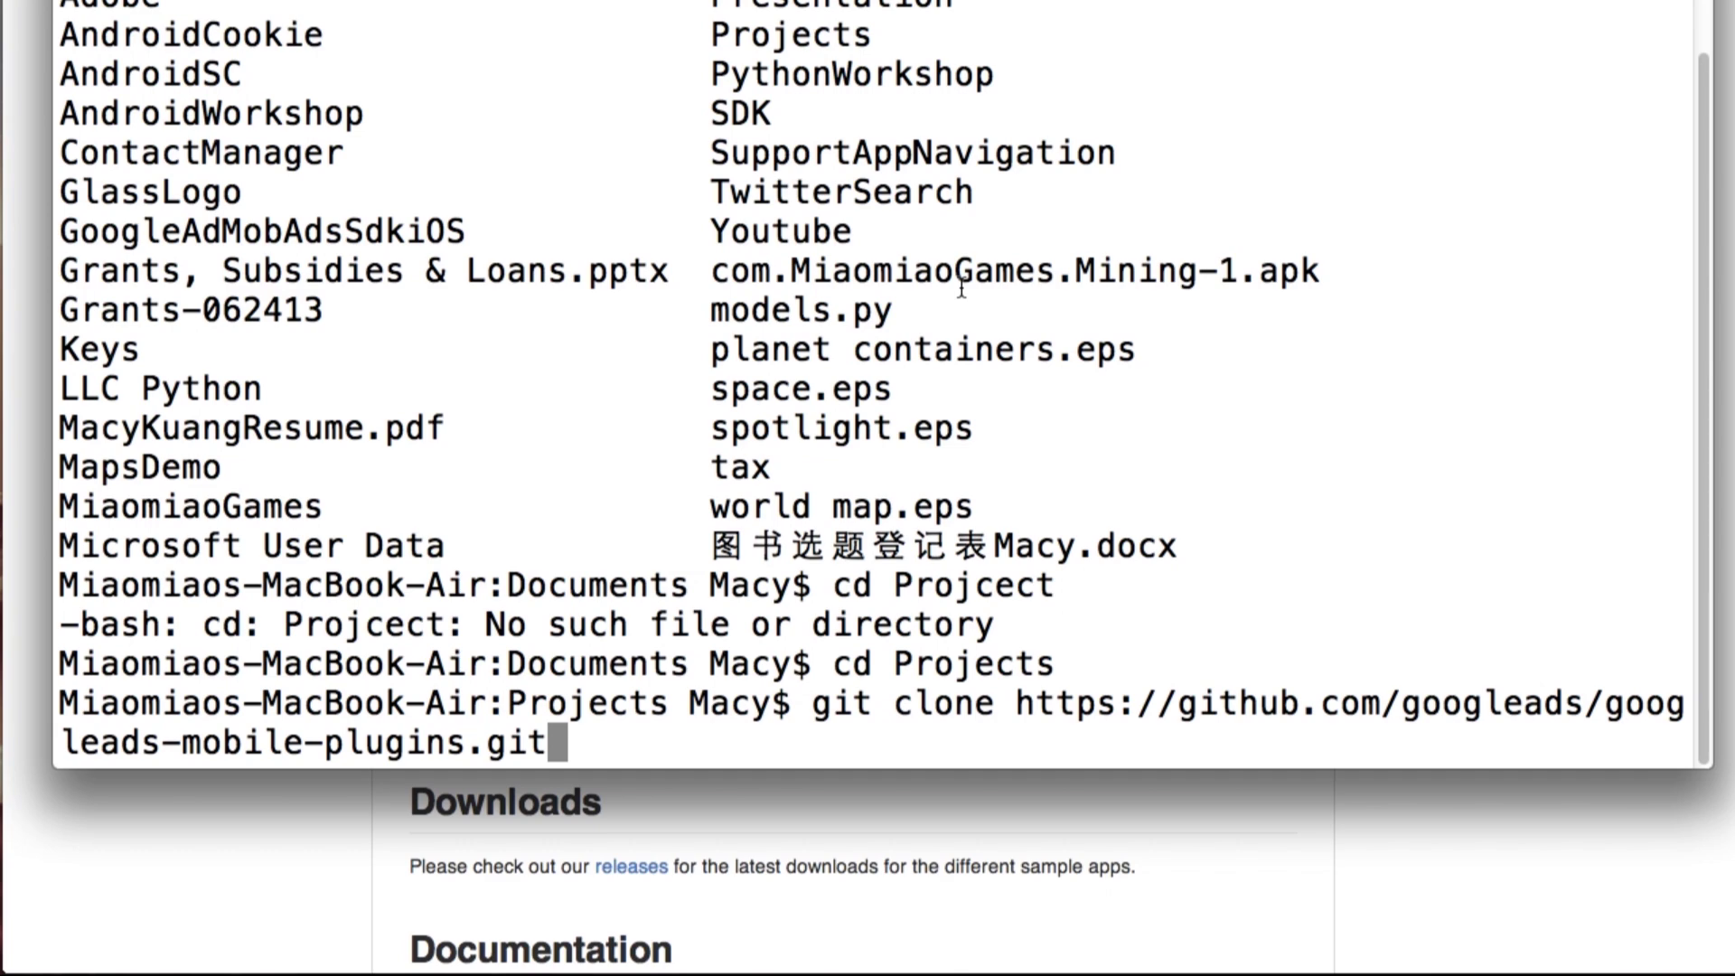
key(Return)
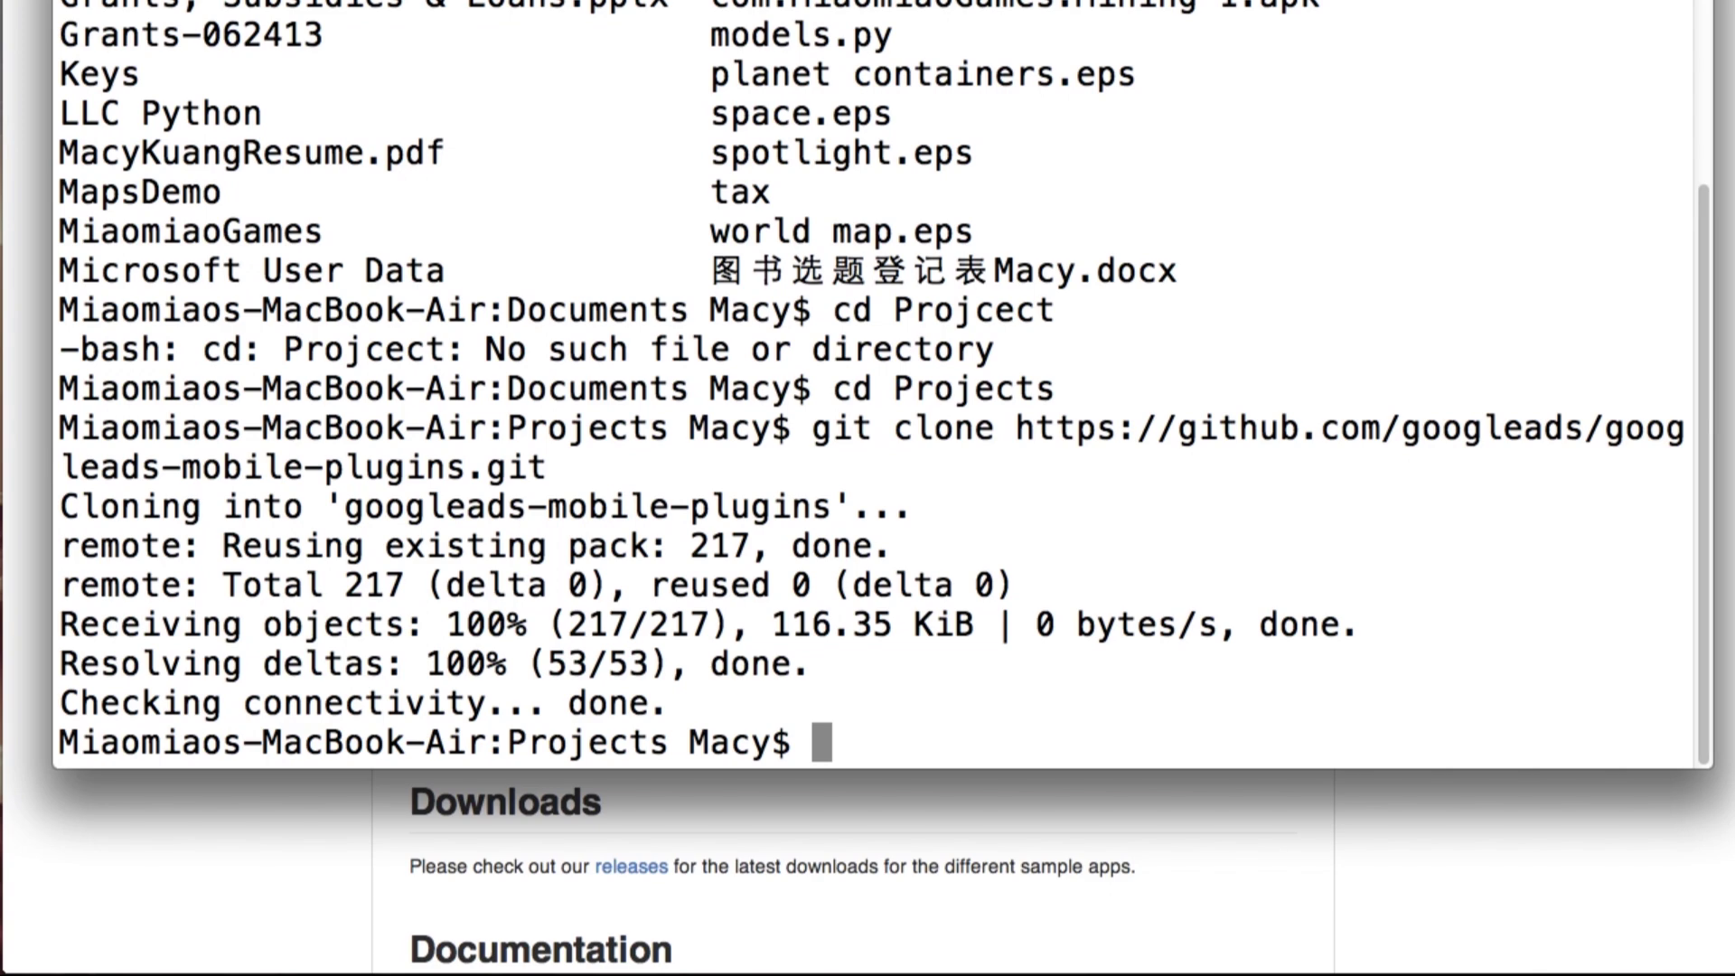
Return to the repository page in the browser and open its unity folder
key(super+Tab)
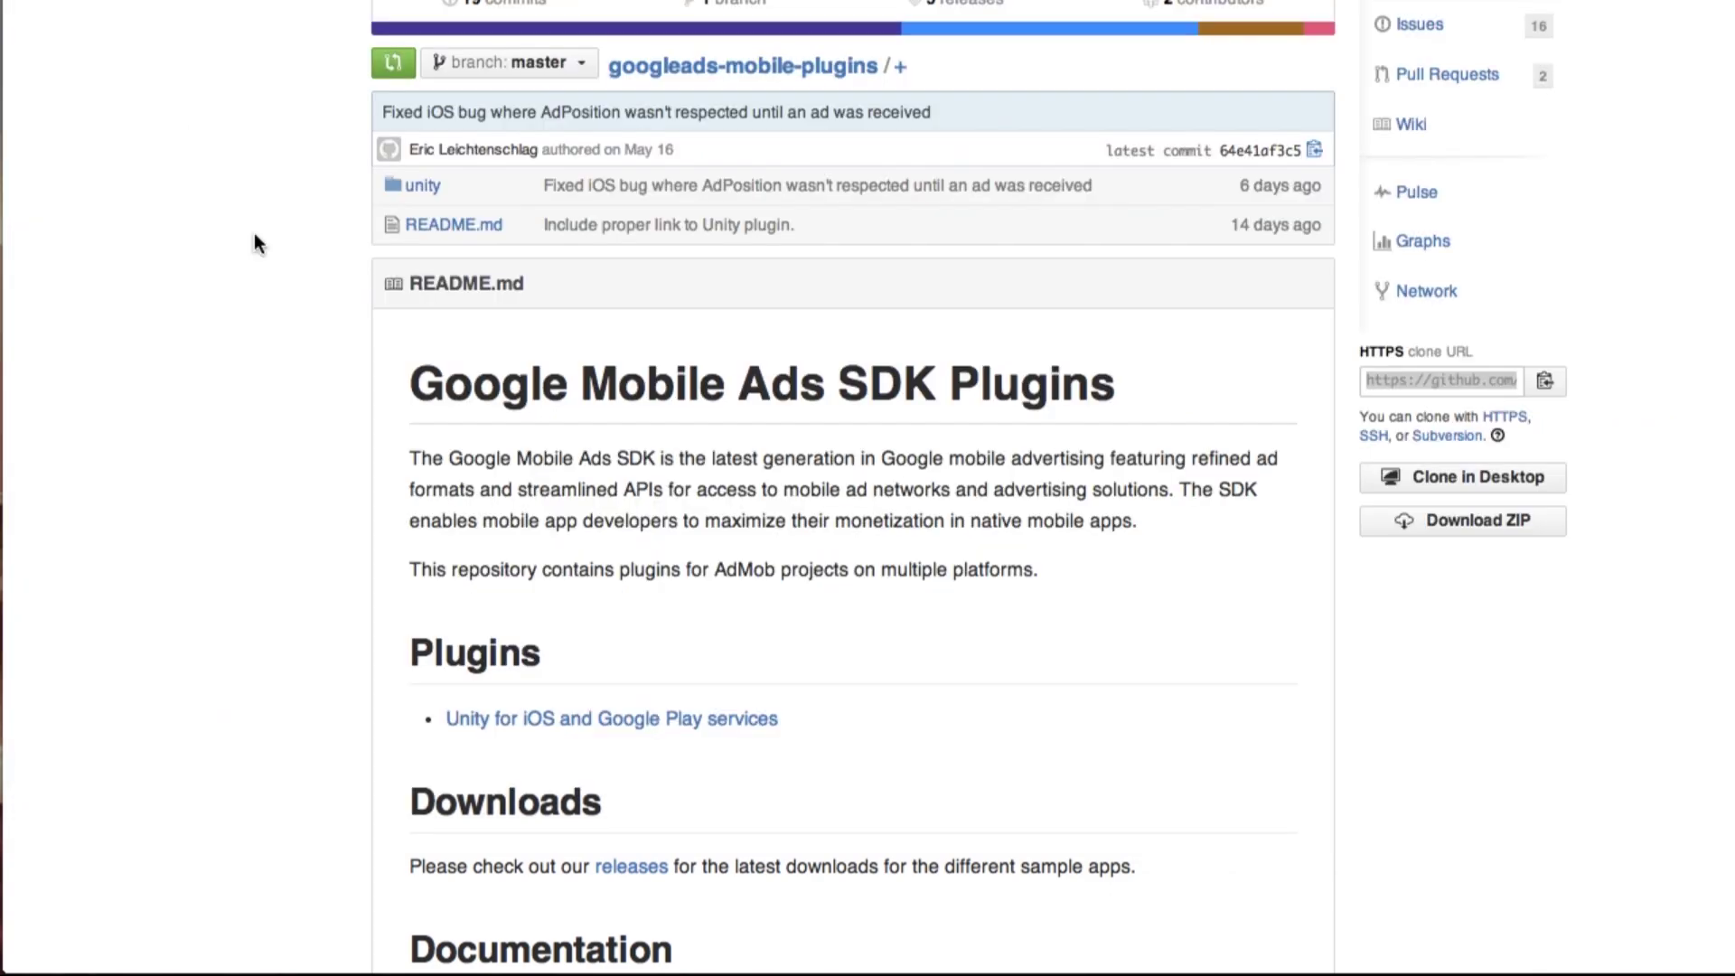
click(465, 225)
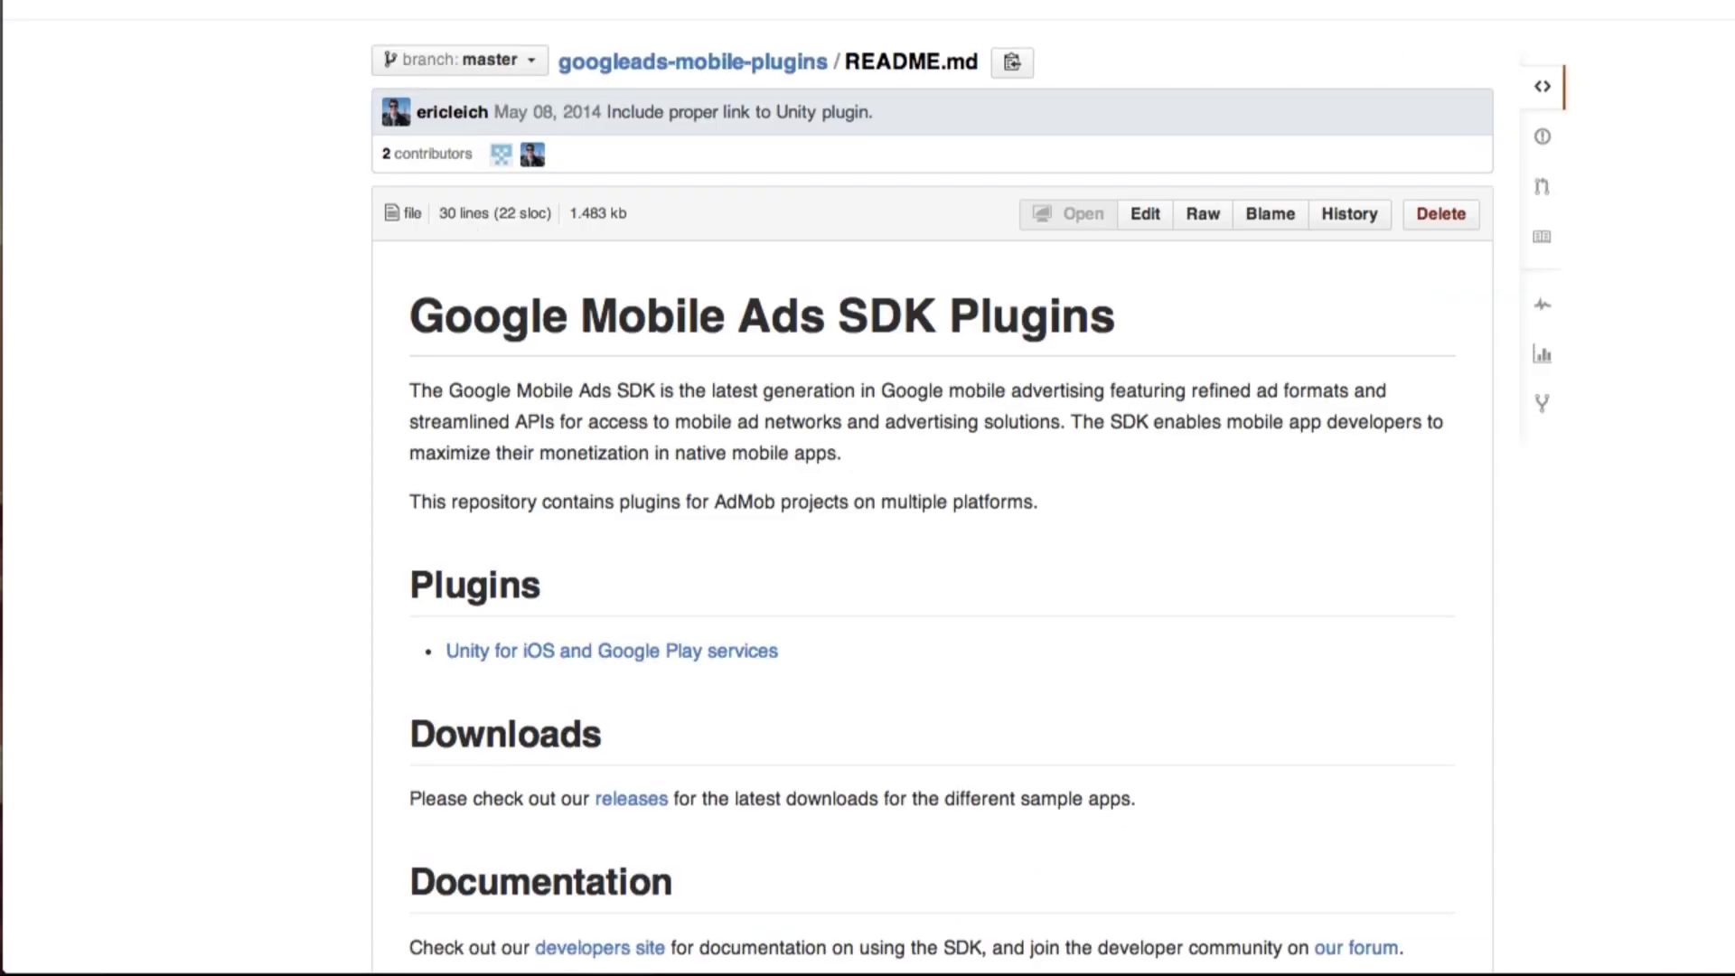
scroll(930, 488, down, 10)
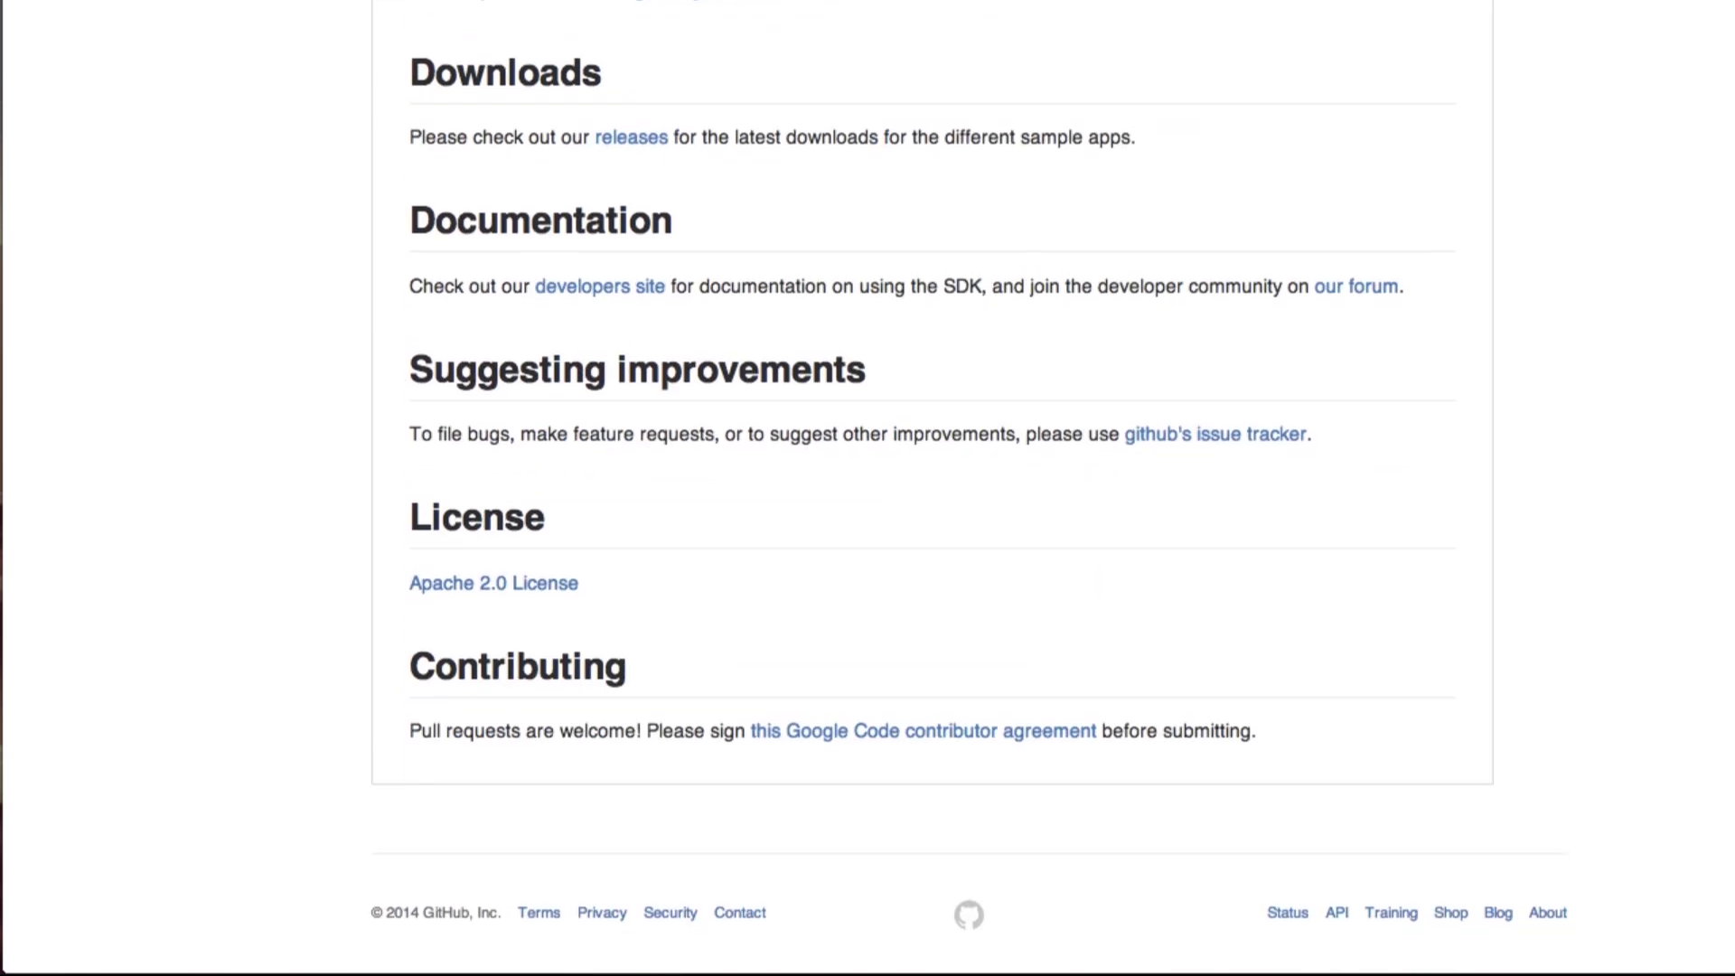
scroll(908, 262, up, 10)
click(764, 45)
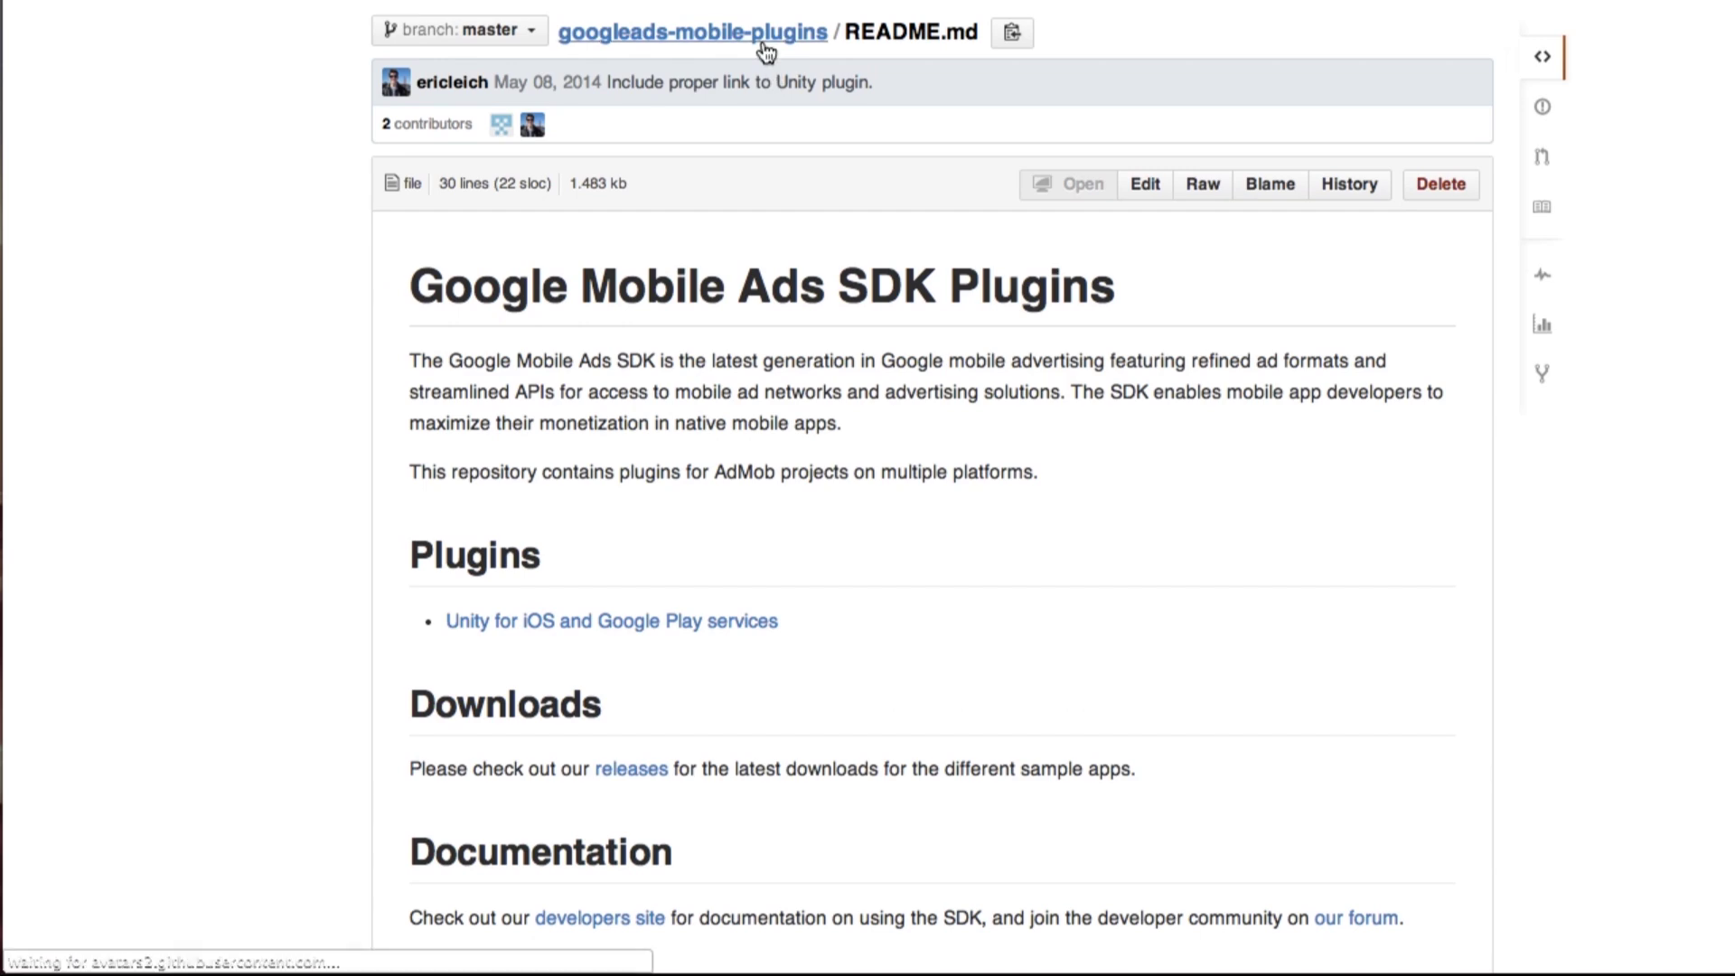
click(416, 302)
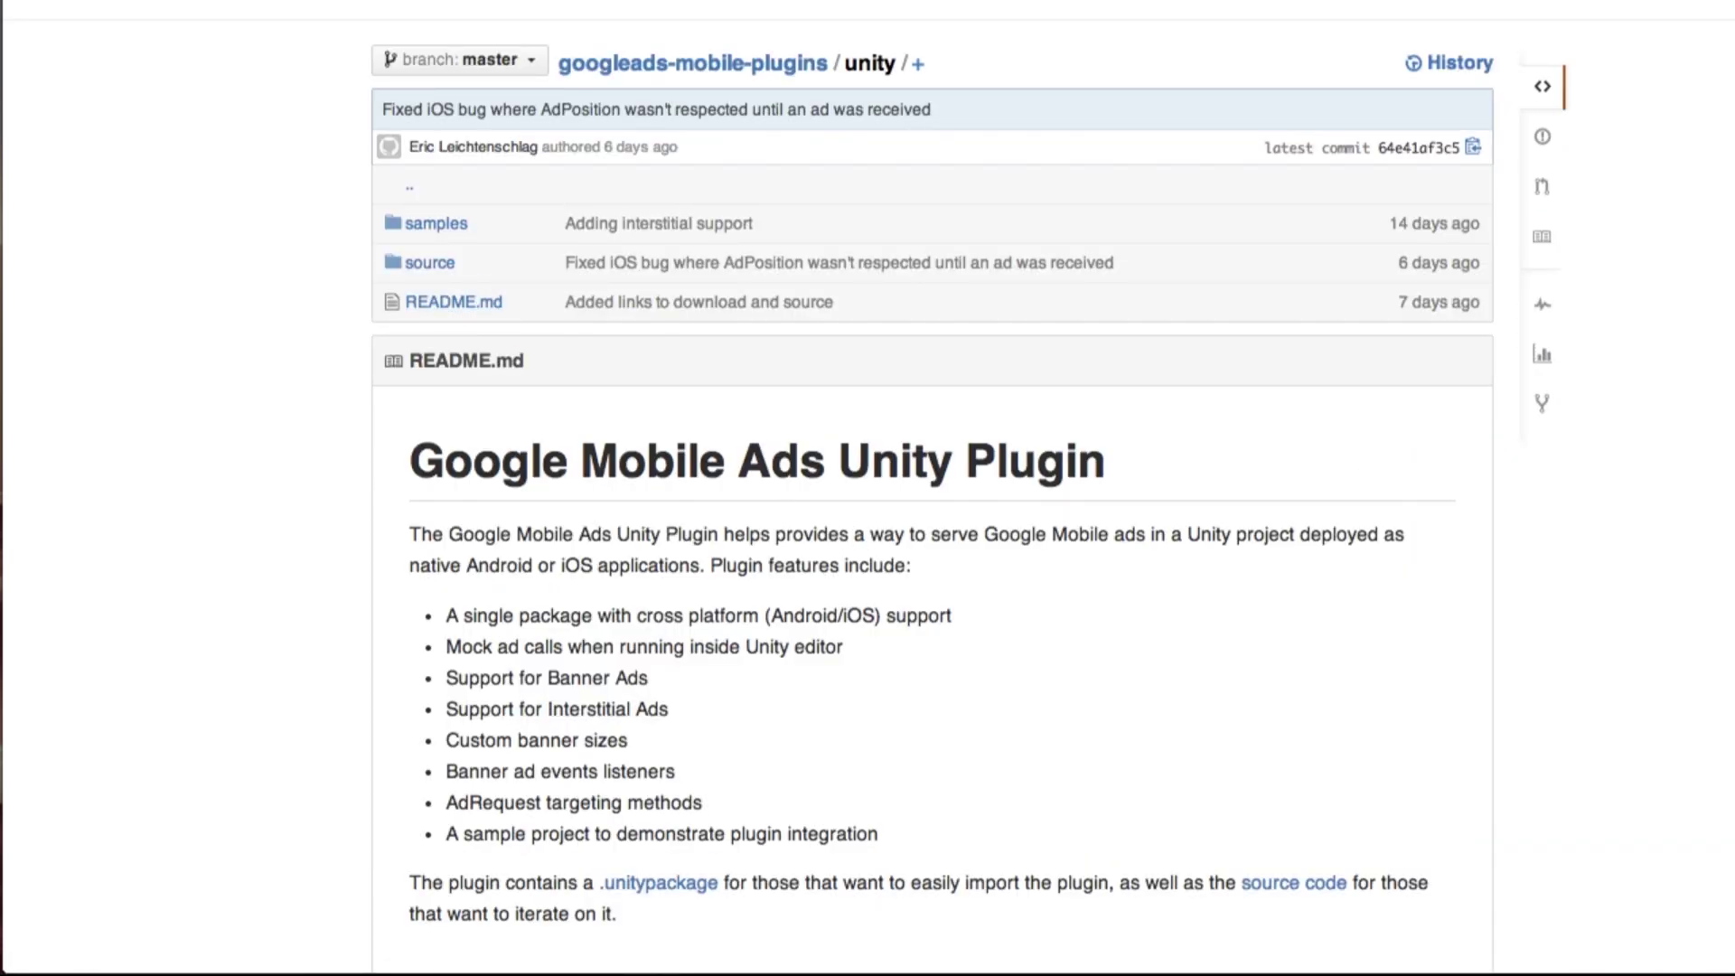
Scroll to 'Run the project' and select 'Google Mobile Ads iOS SDK library'
scroll(931, 488, down, 20)
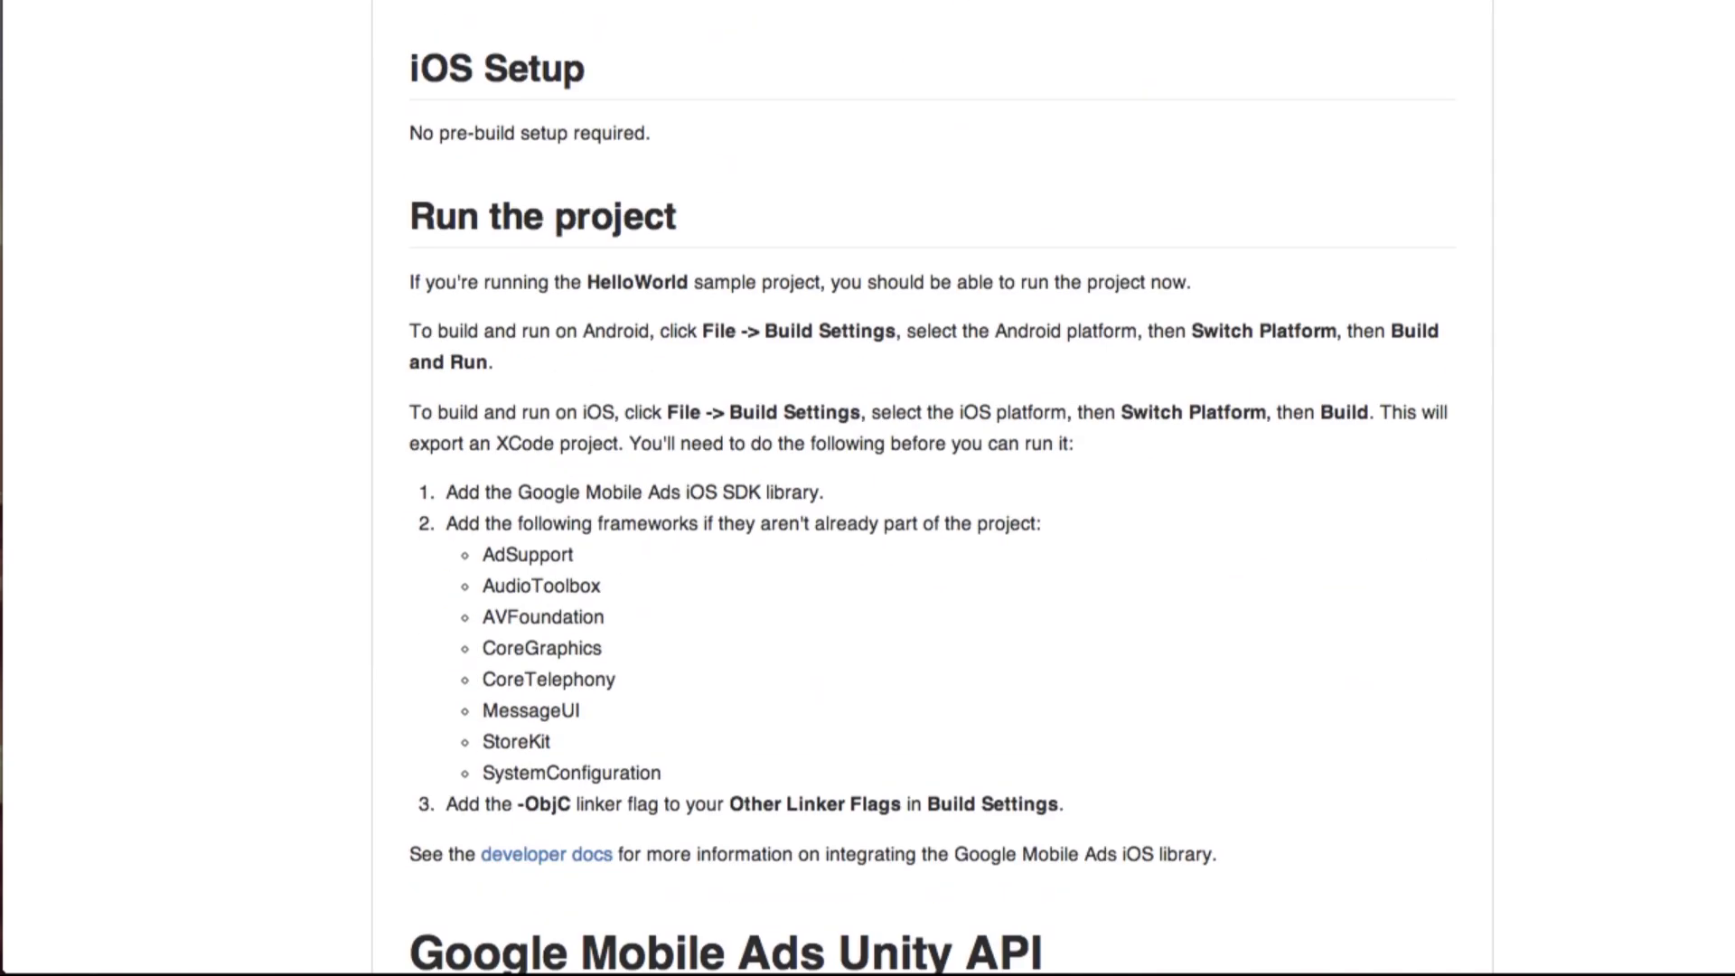
scroll(992, 484, down, 3)
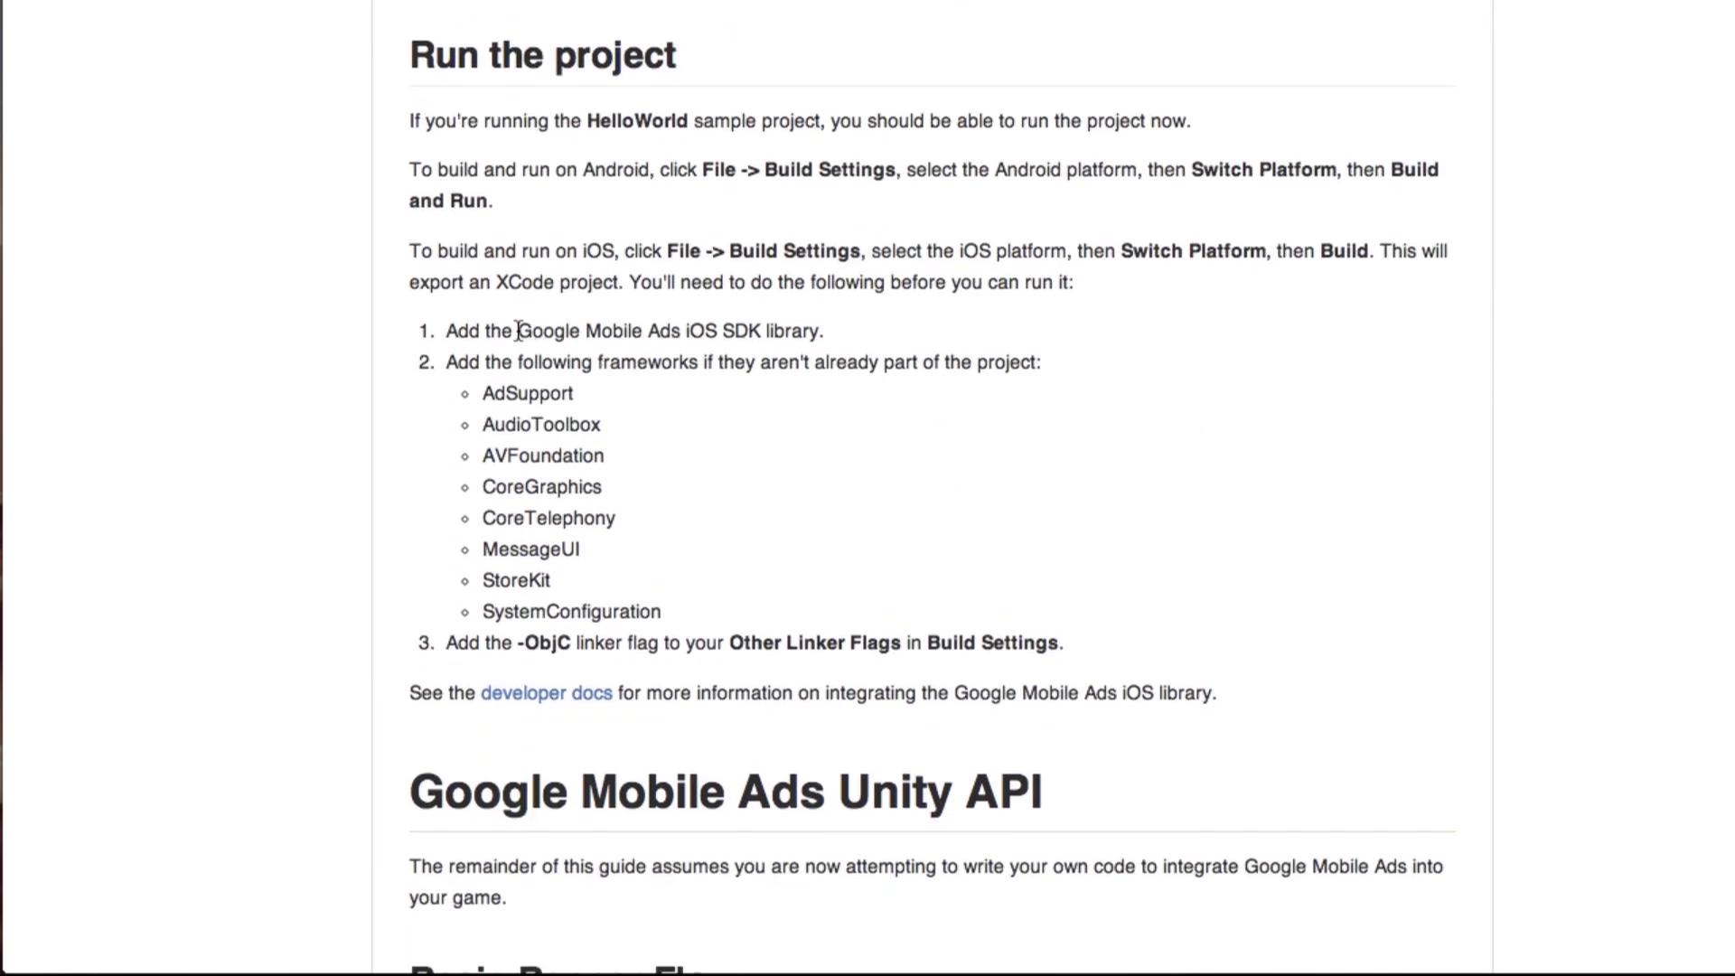
drag(518, 331, 816, 327)
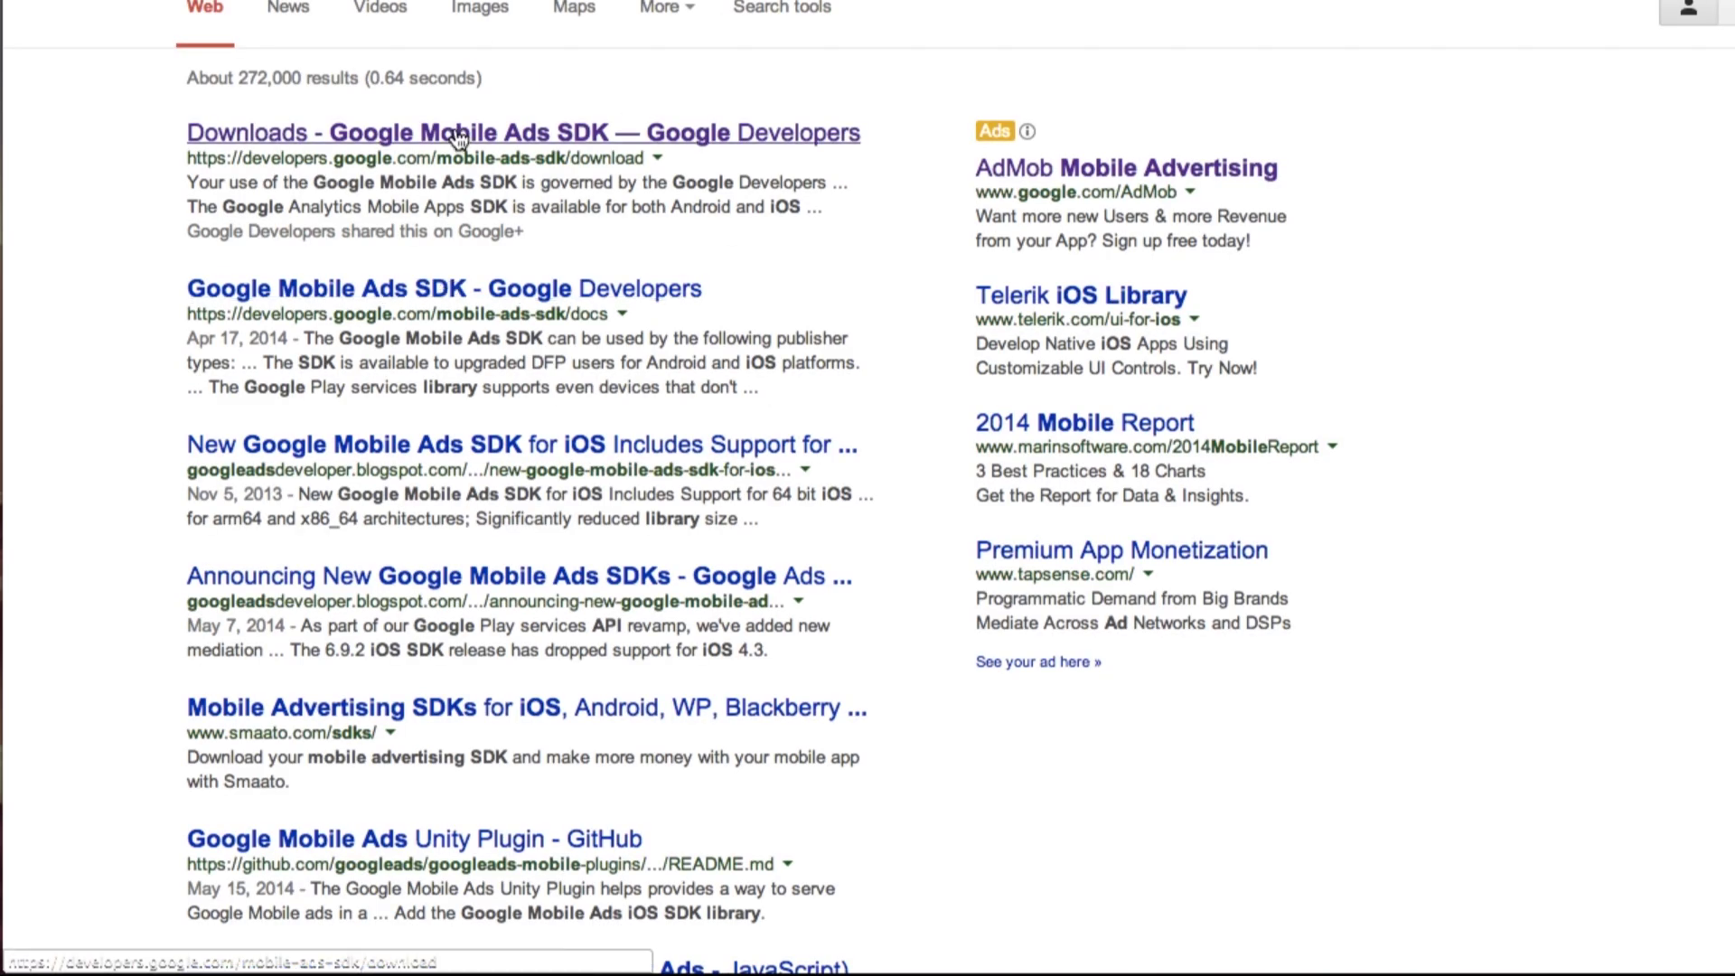
Download GoogleMobileAdsSdkiOS.zip (version 6.9.2) from the Downloads page's iOS tab
click(459, 137)
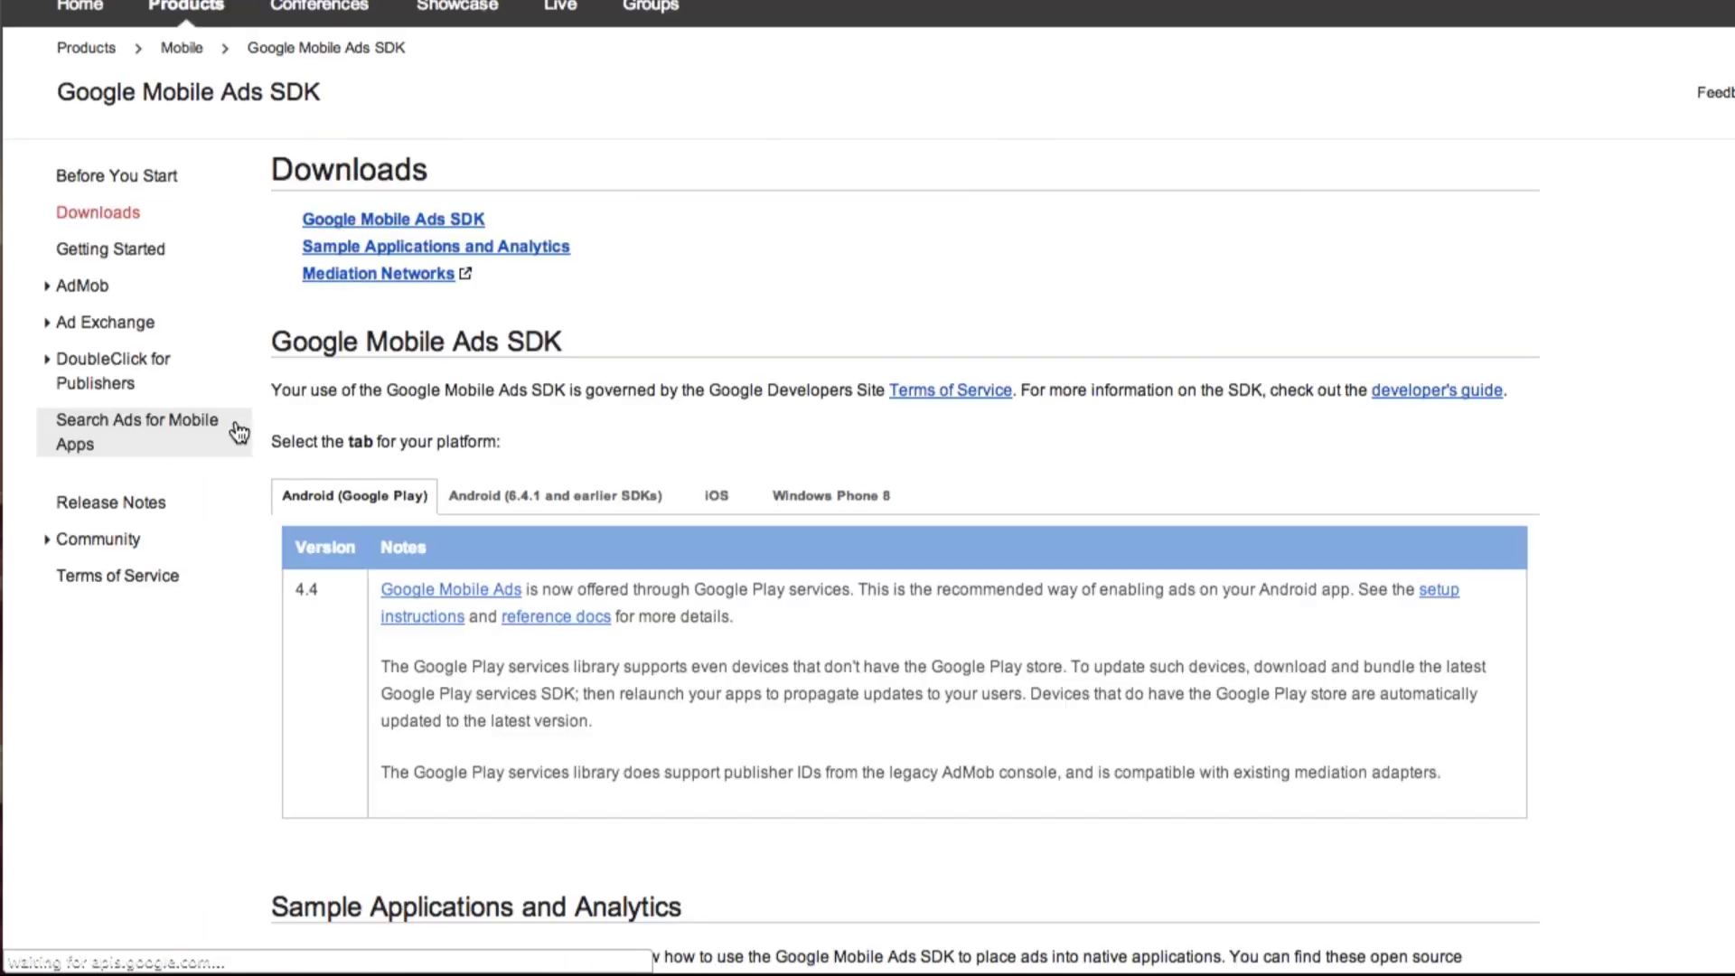
scroll(232, 427, down, 3)
scroll(867, 484, down, 5)
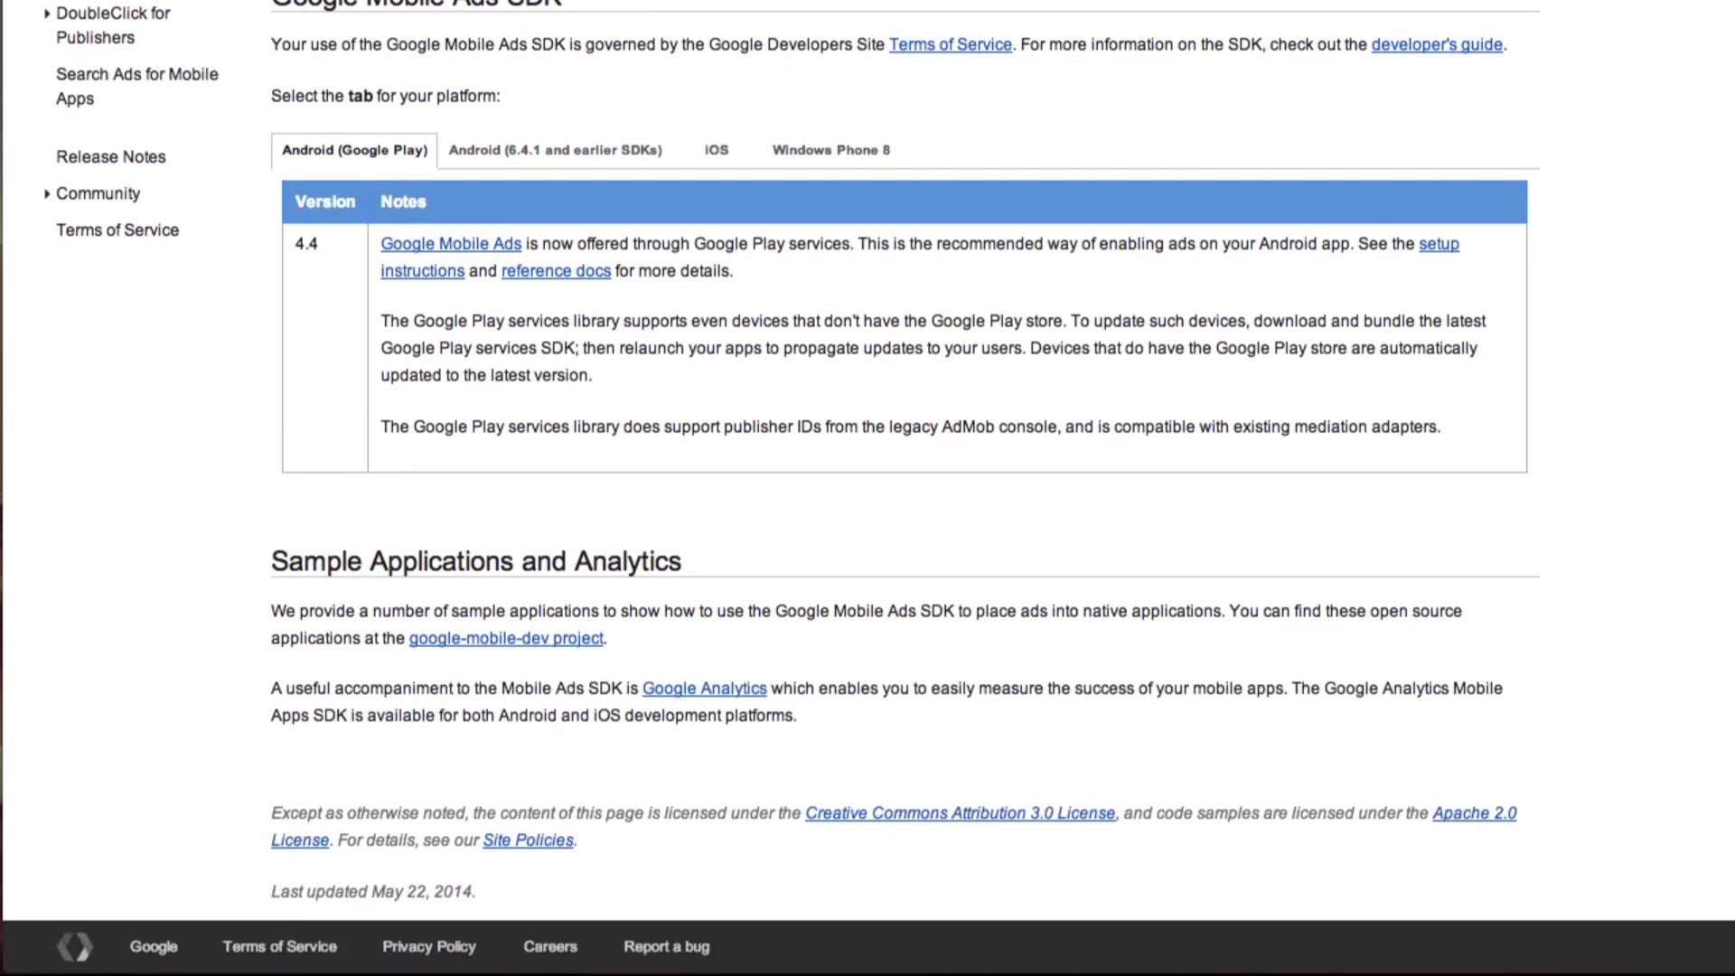
scroll(868, 488, up, 1)
click(713, 205)
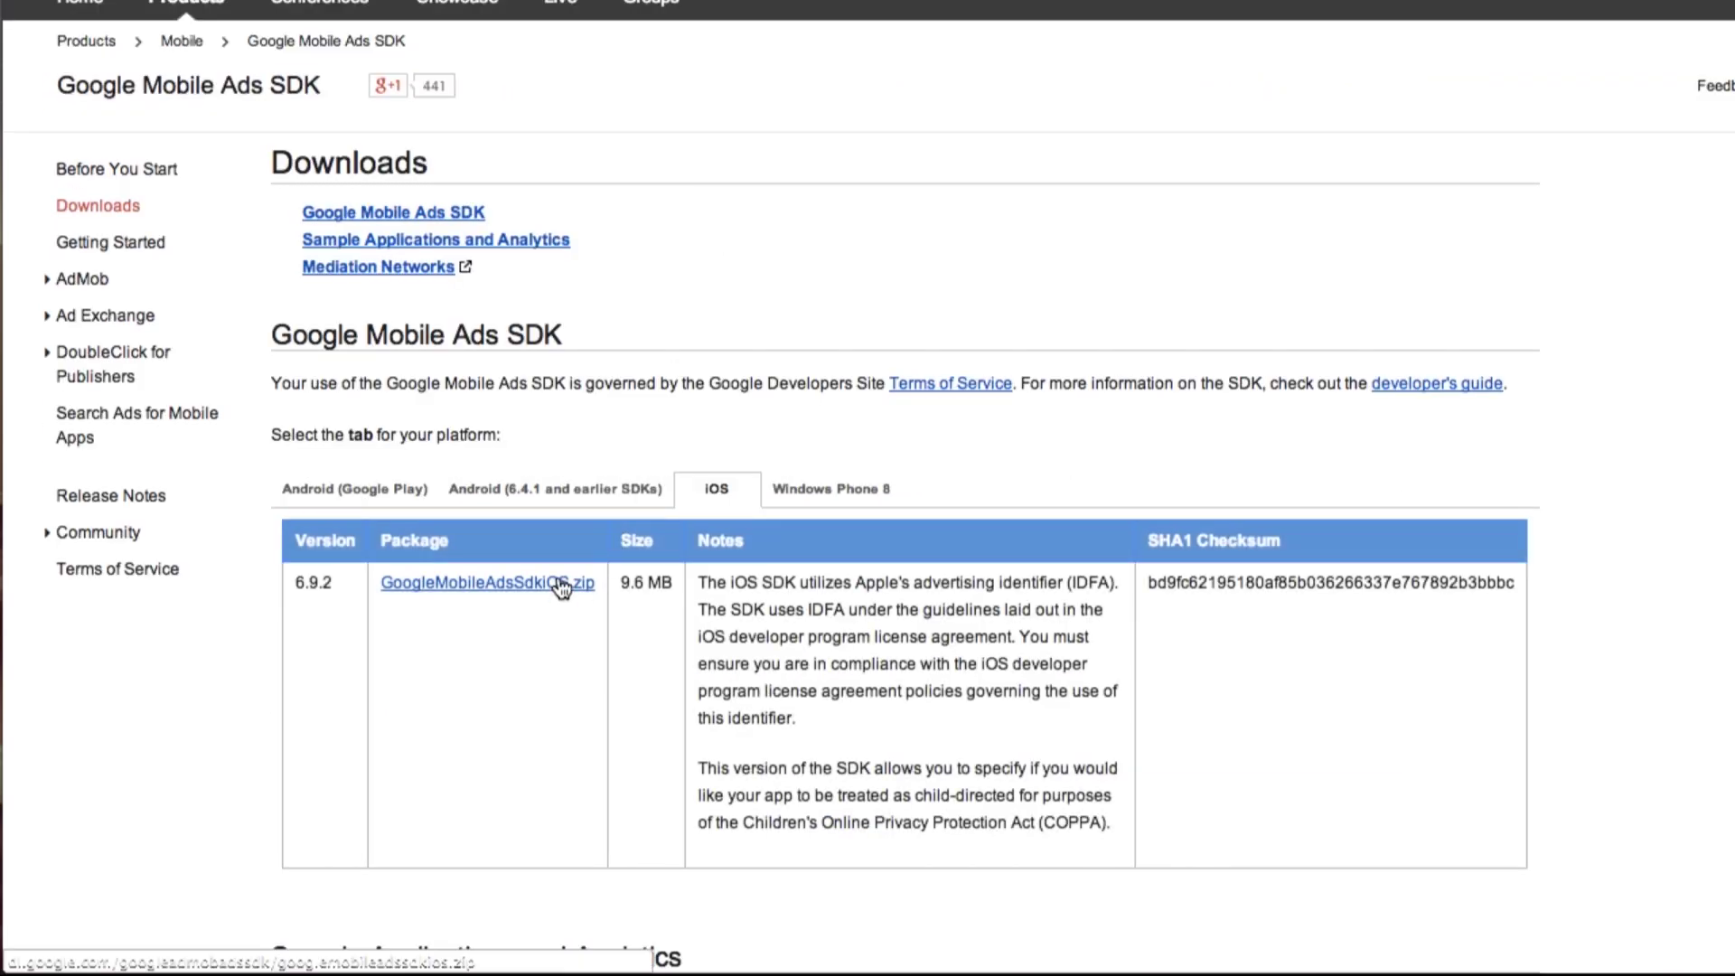
click(561, 586)
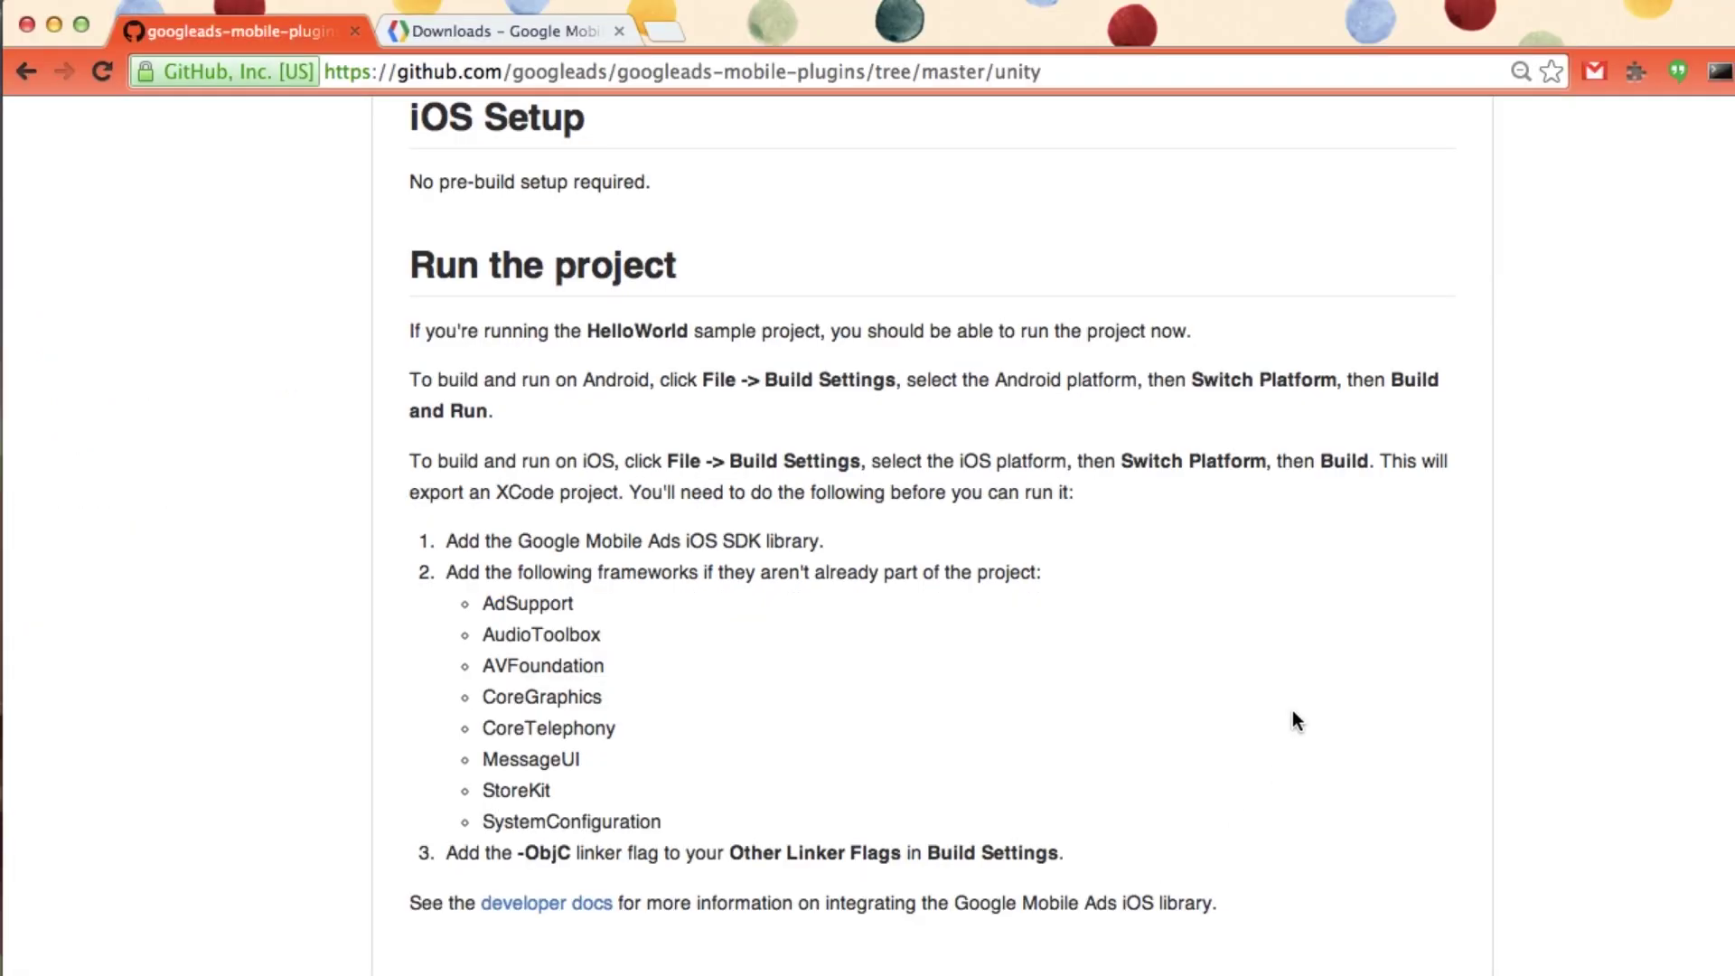
Launch Unity through Spotlight search
key(super+space)
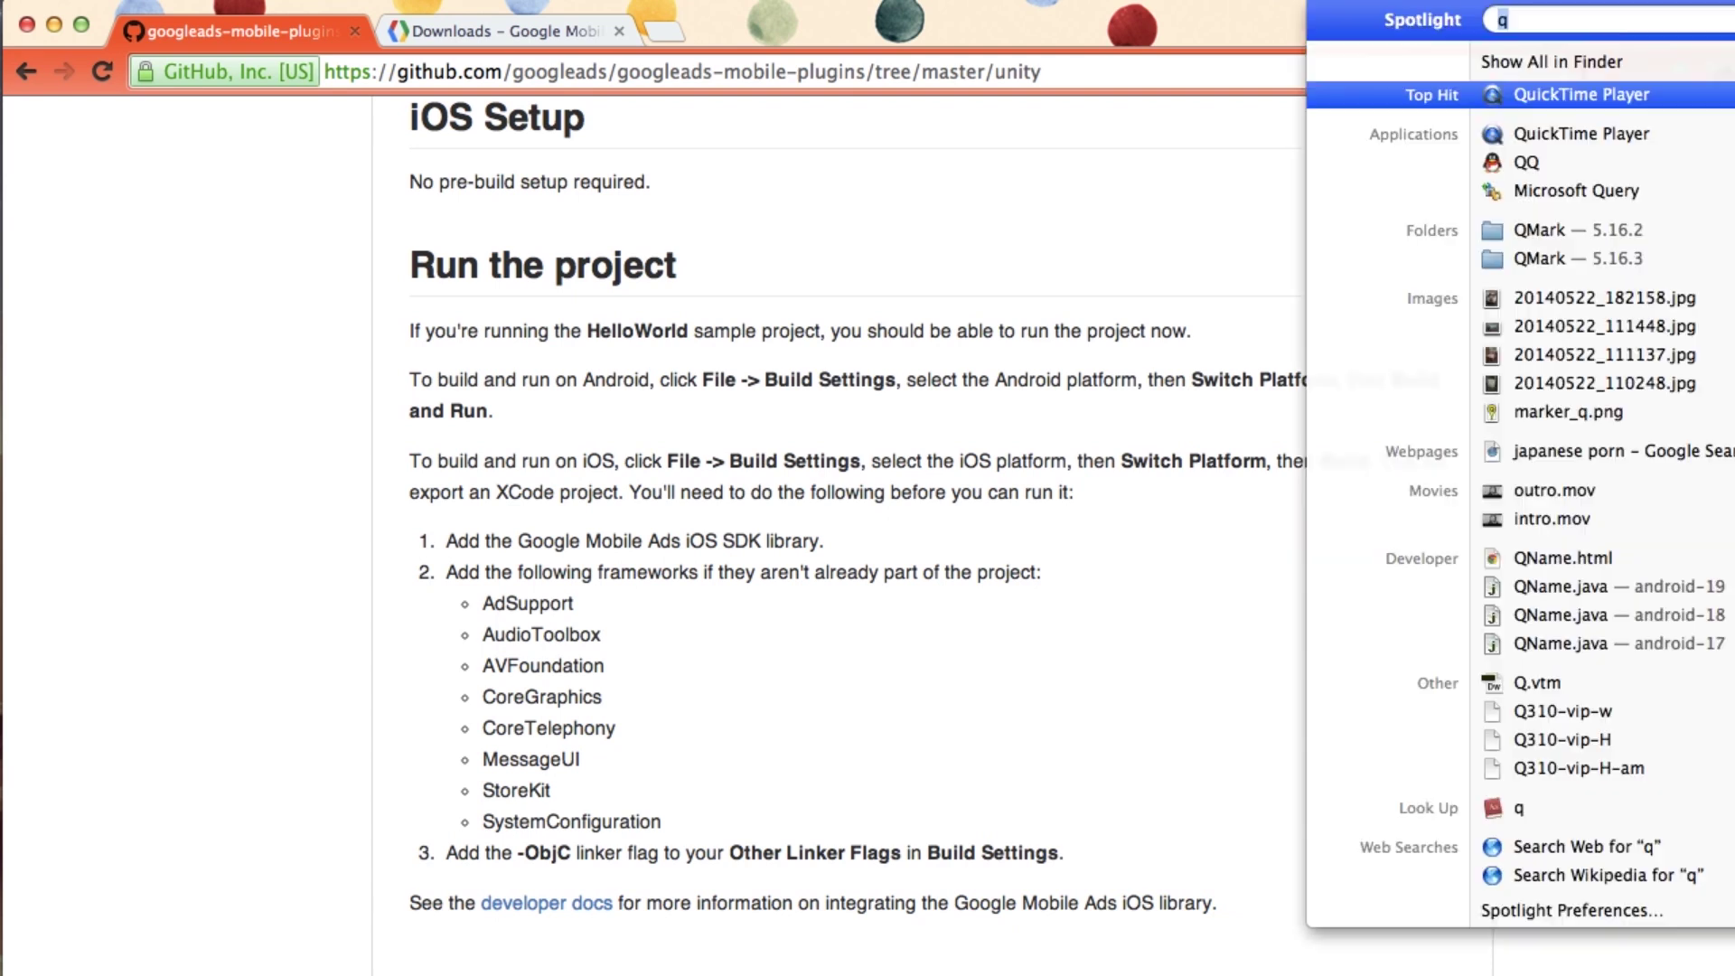
text(uni)
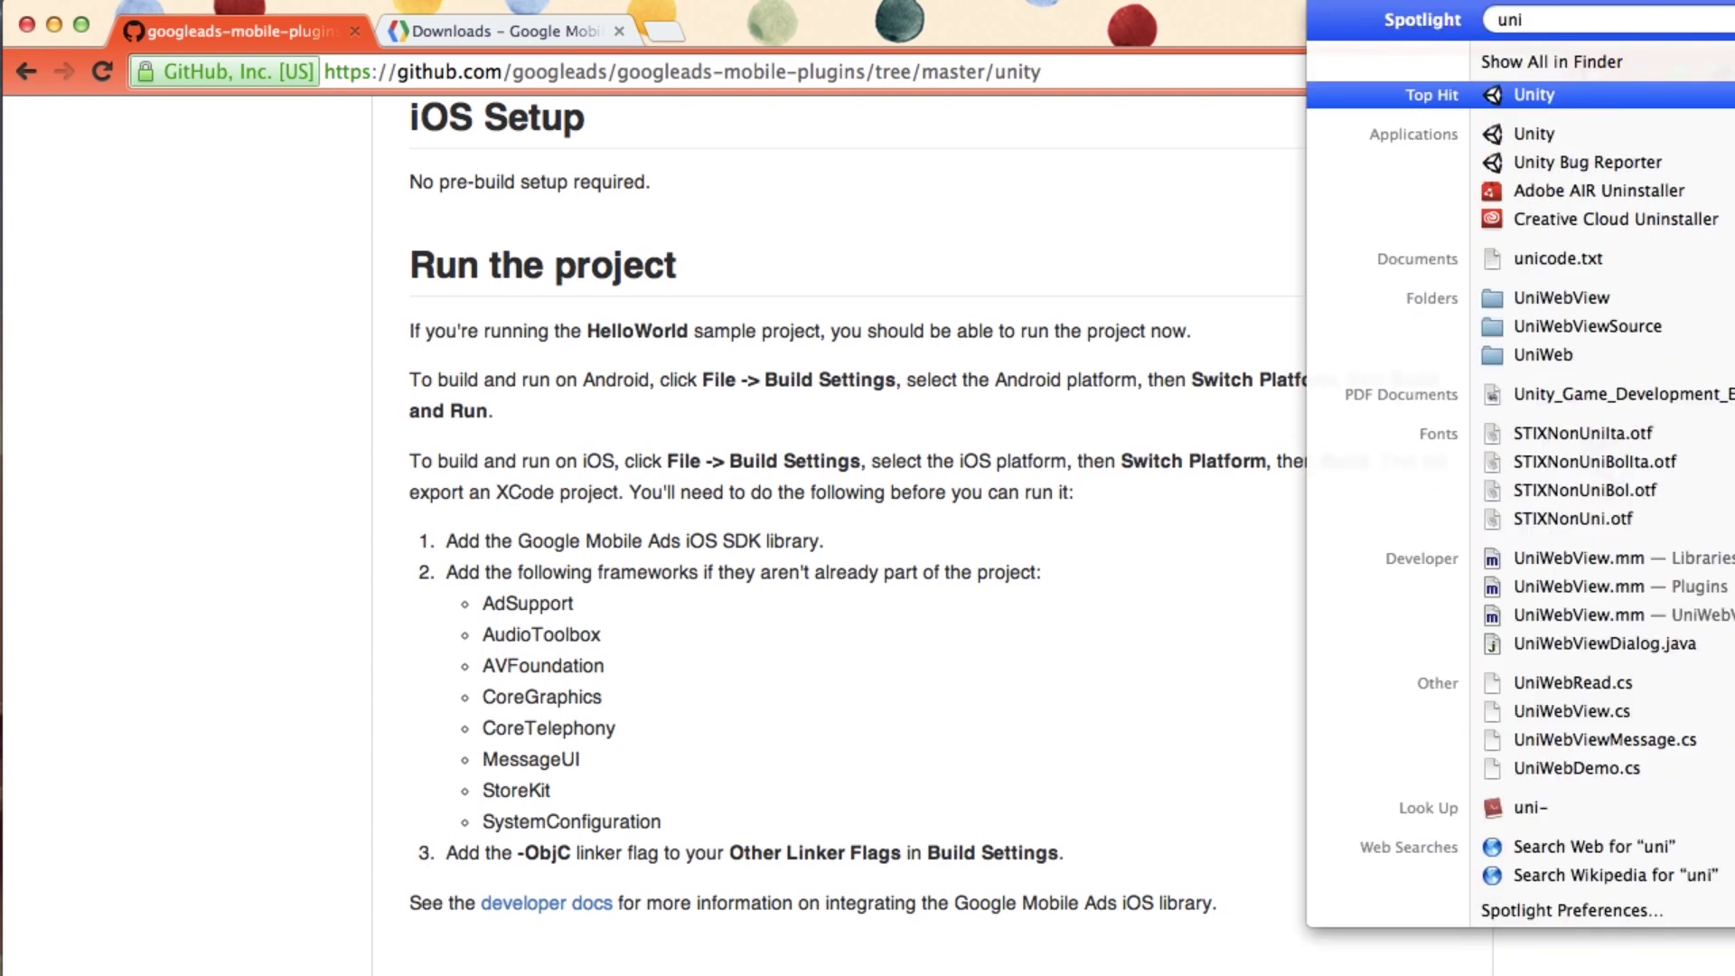
key(Return)
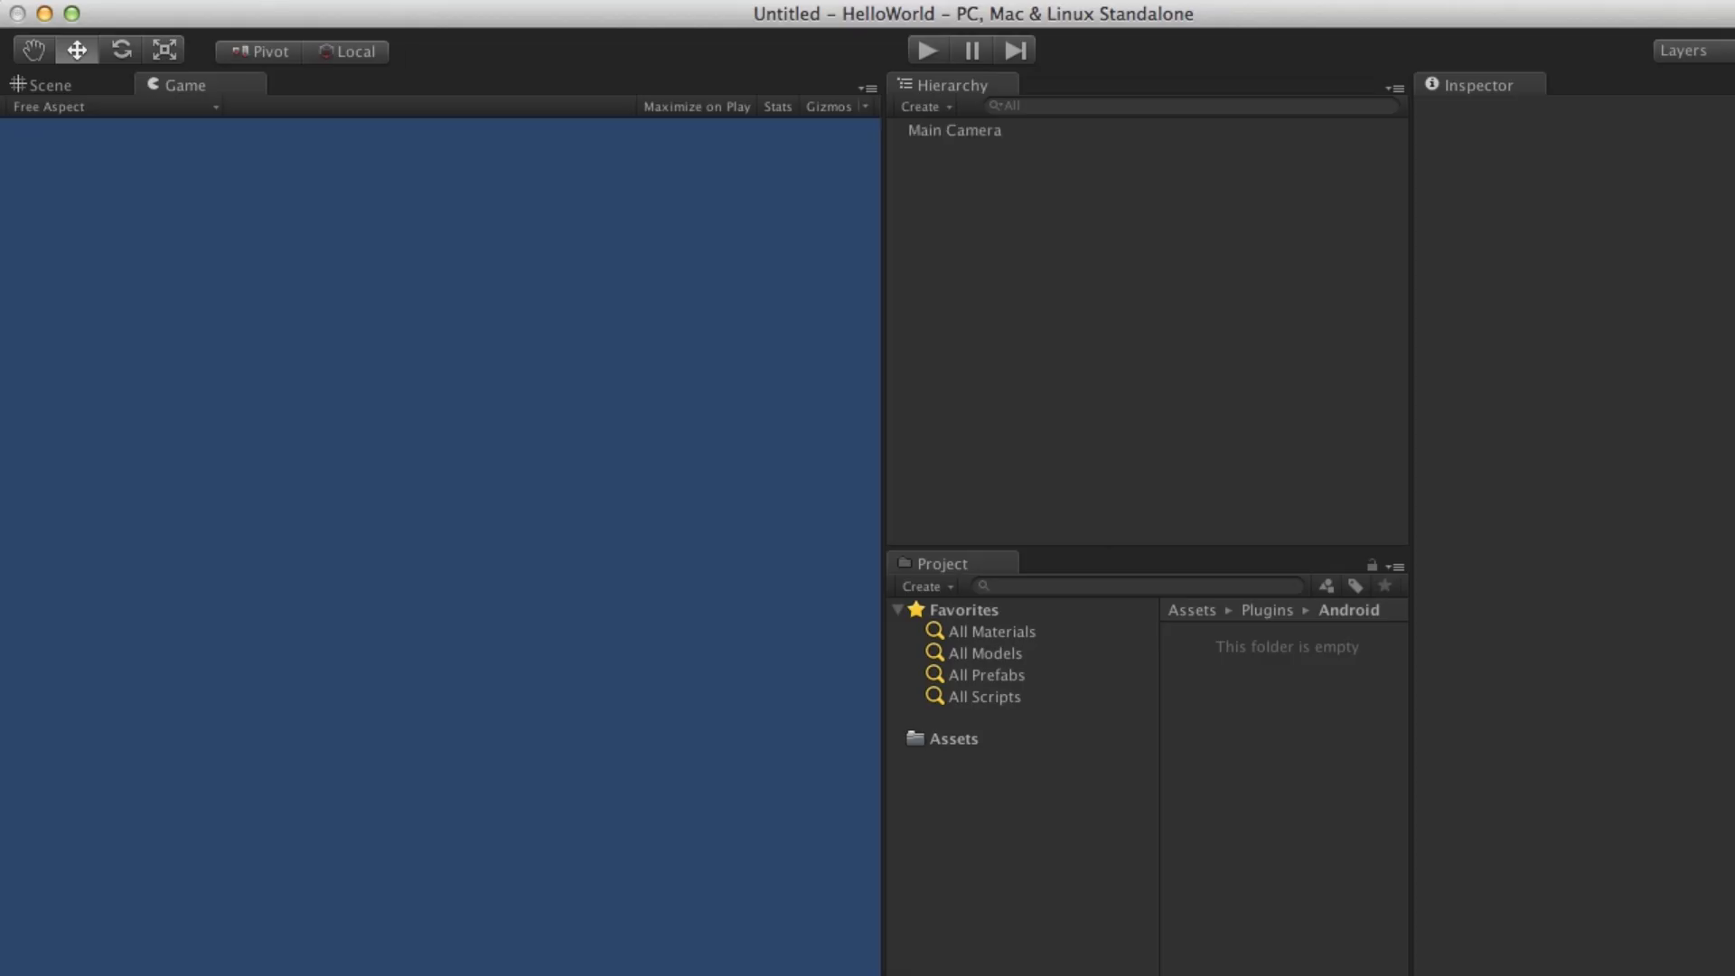
Open File > Open Project, widen the Project Wizard, and browse for a project folder
click(162, 1)
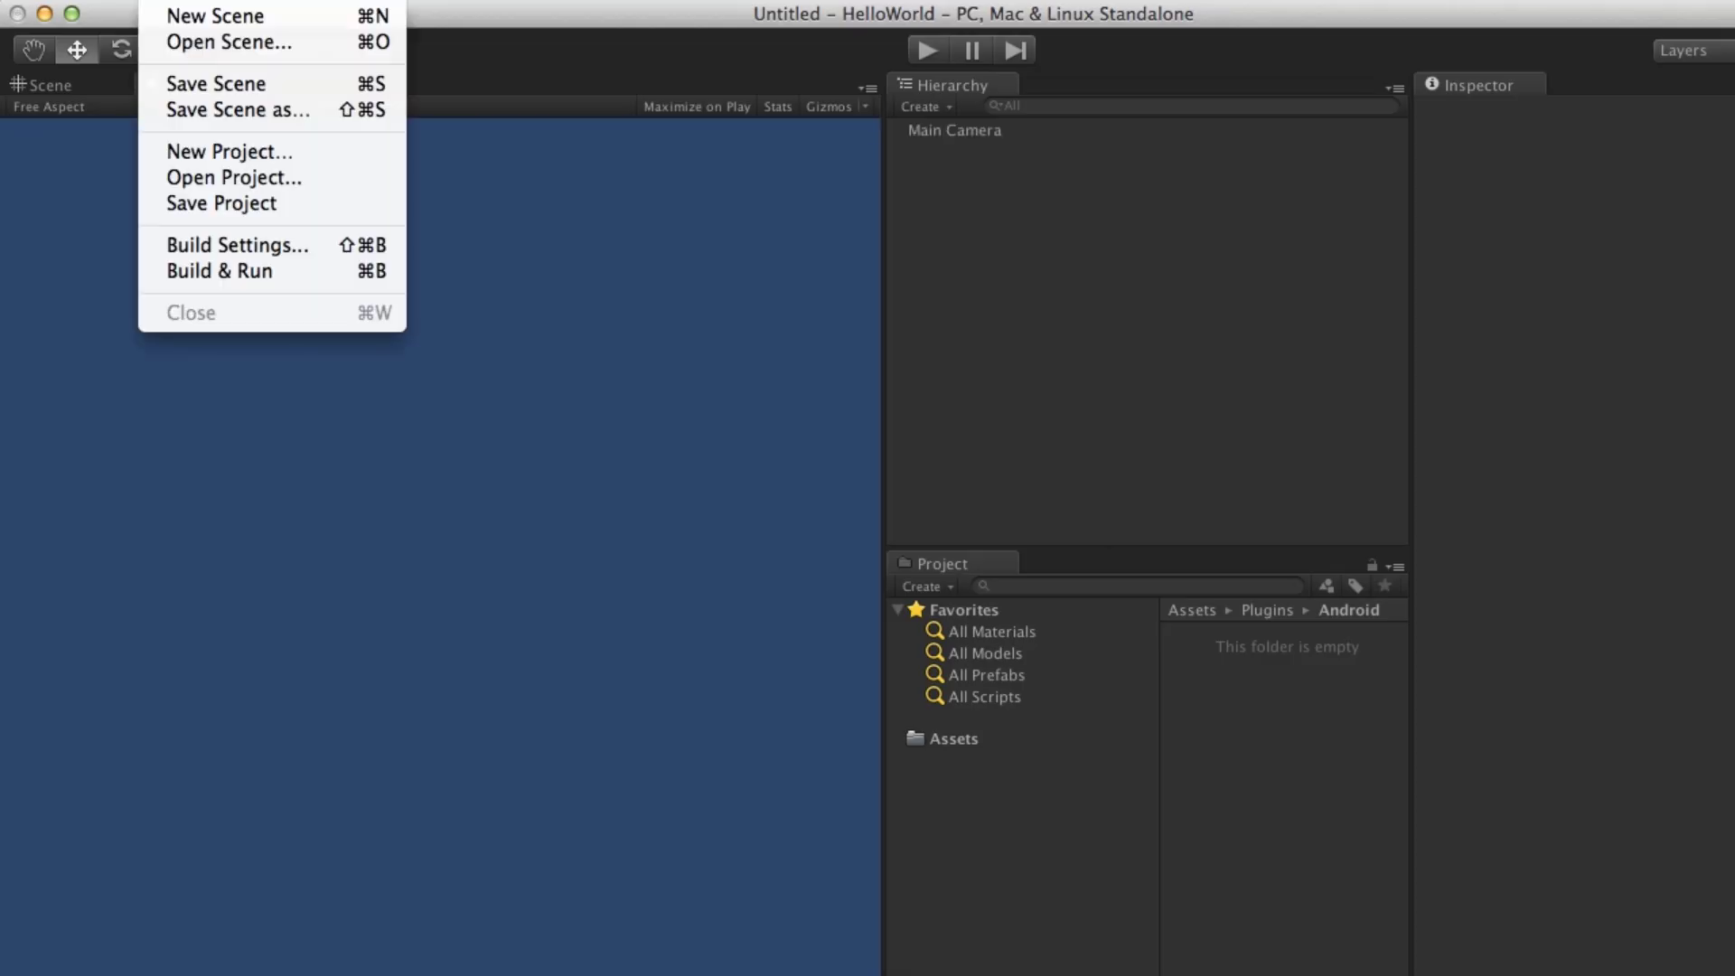
click(198, 180)
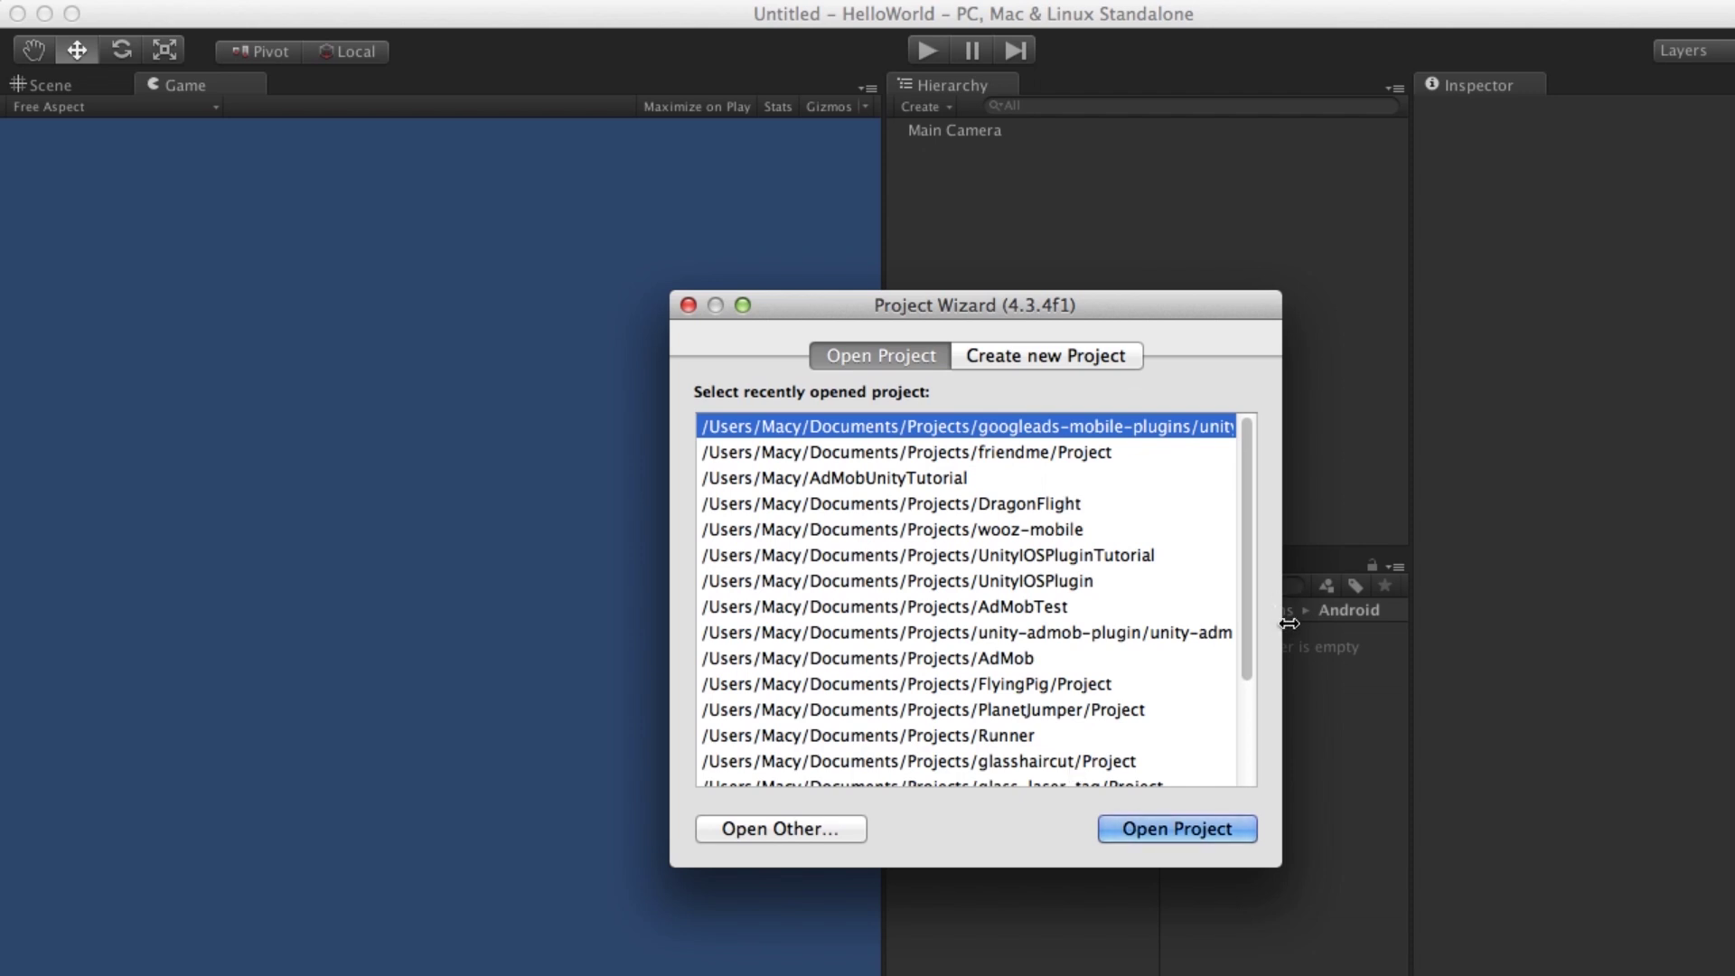
drag(1282, 587, 1668, 585)
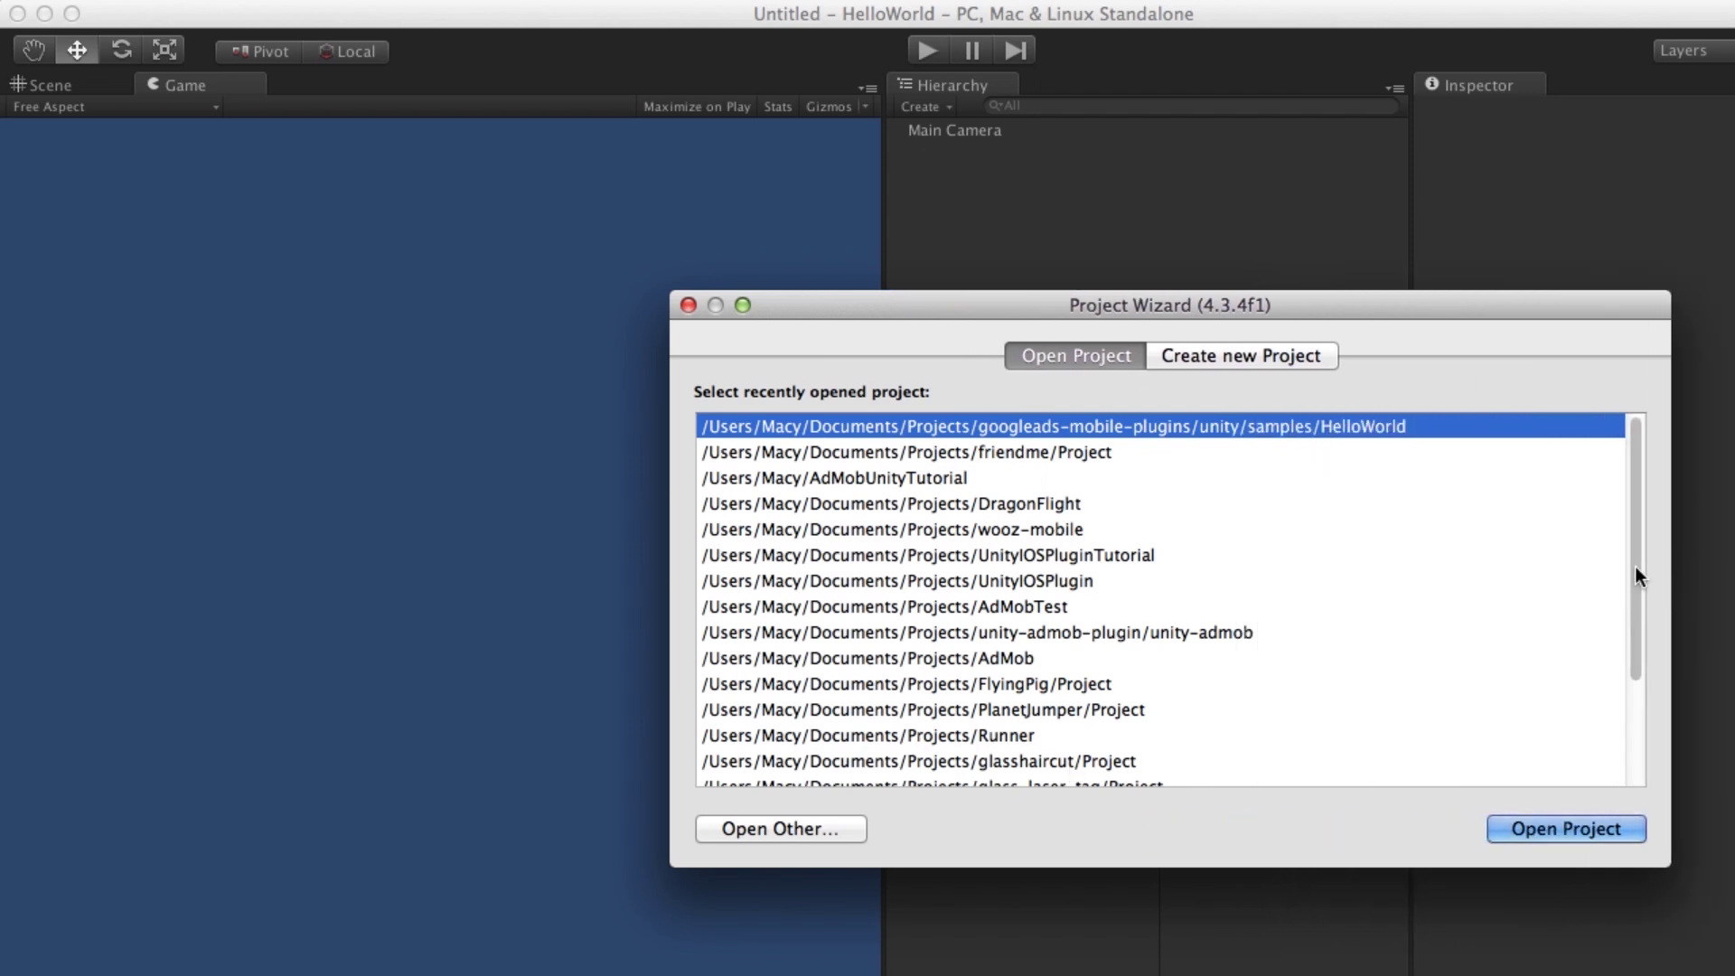
click(741, 826)
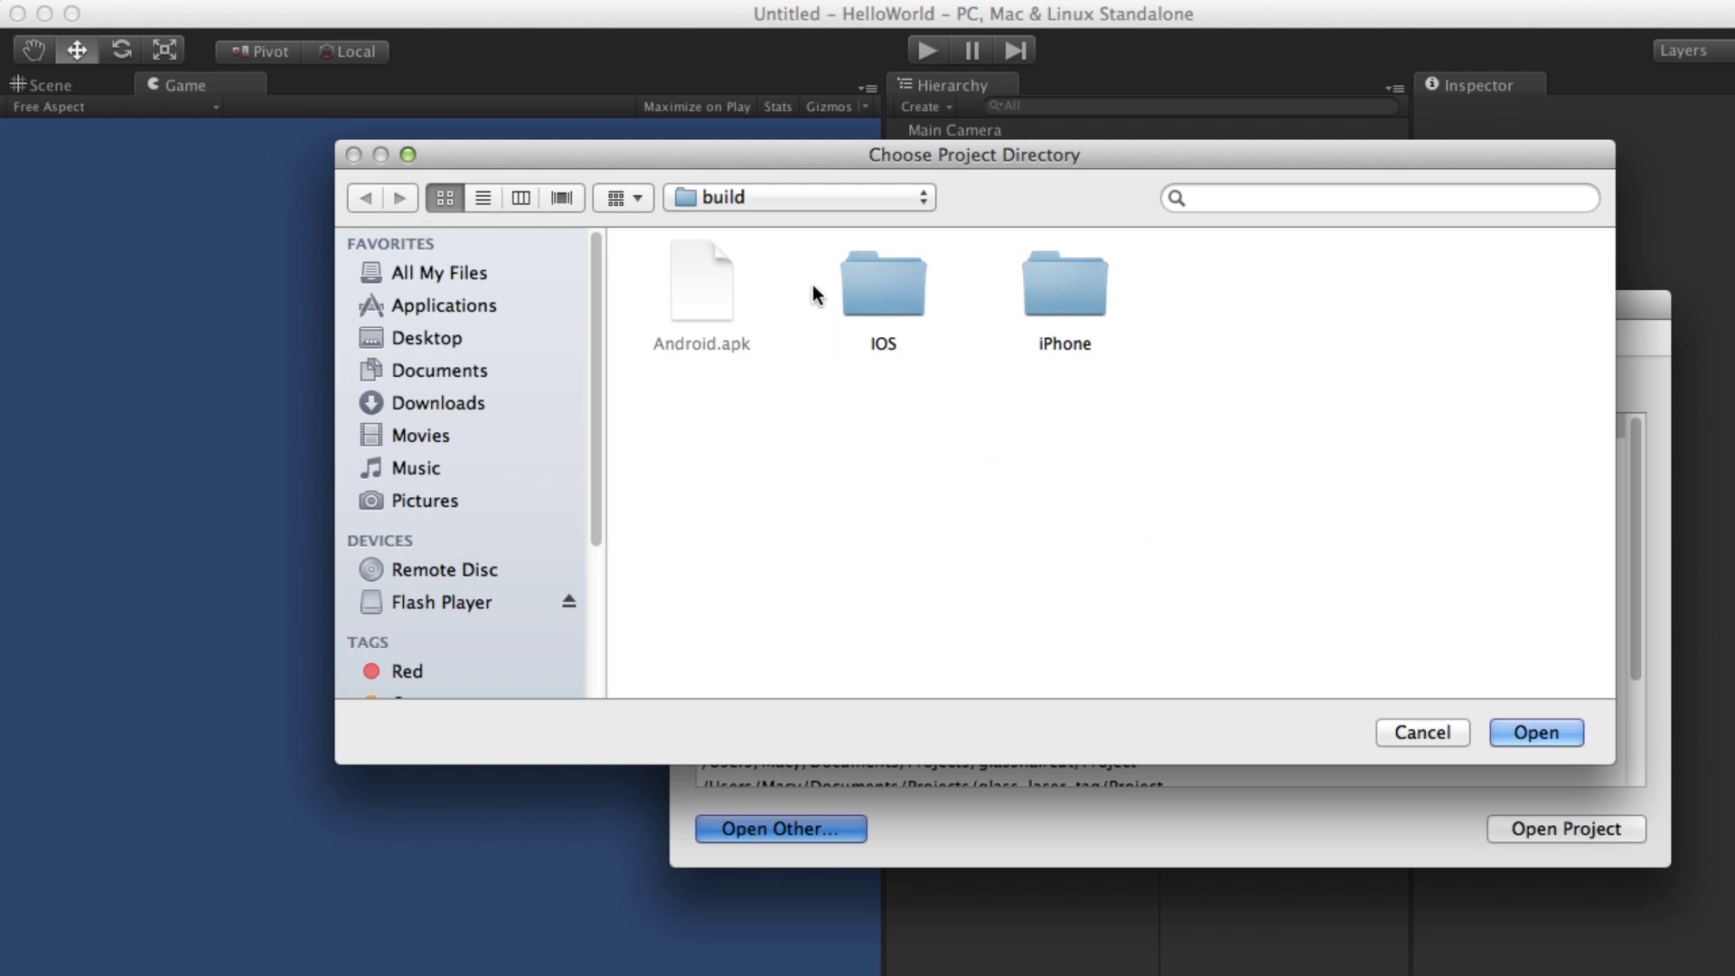
Browse to Projects/googleads-mobile-plugins/unity/samples/HelloWorld and open it as the project
click(799, 190)
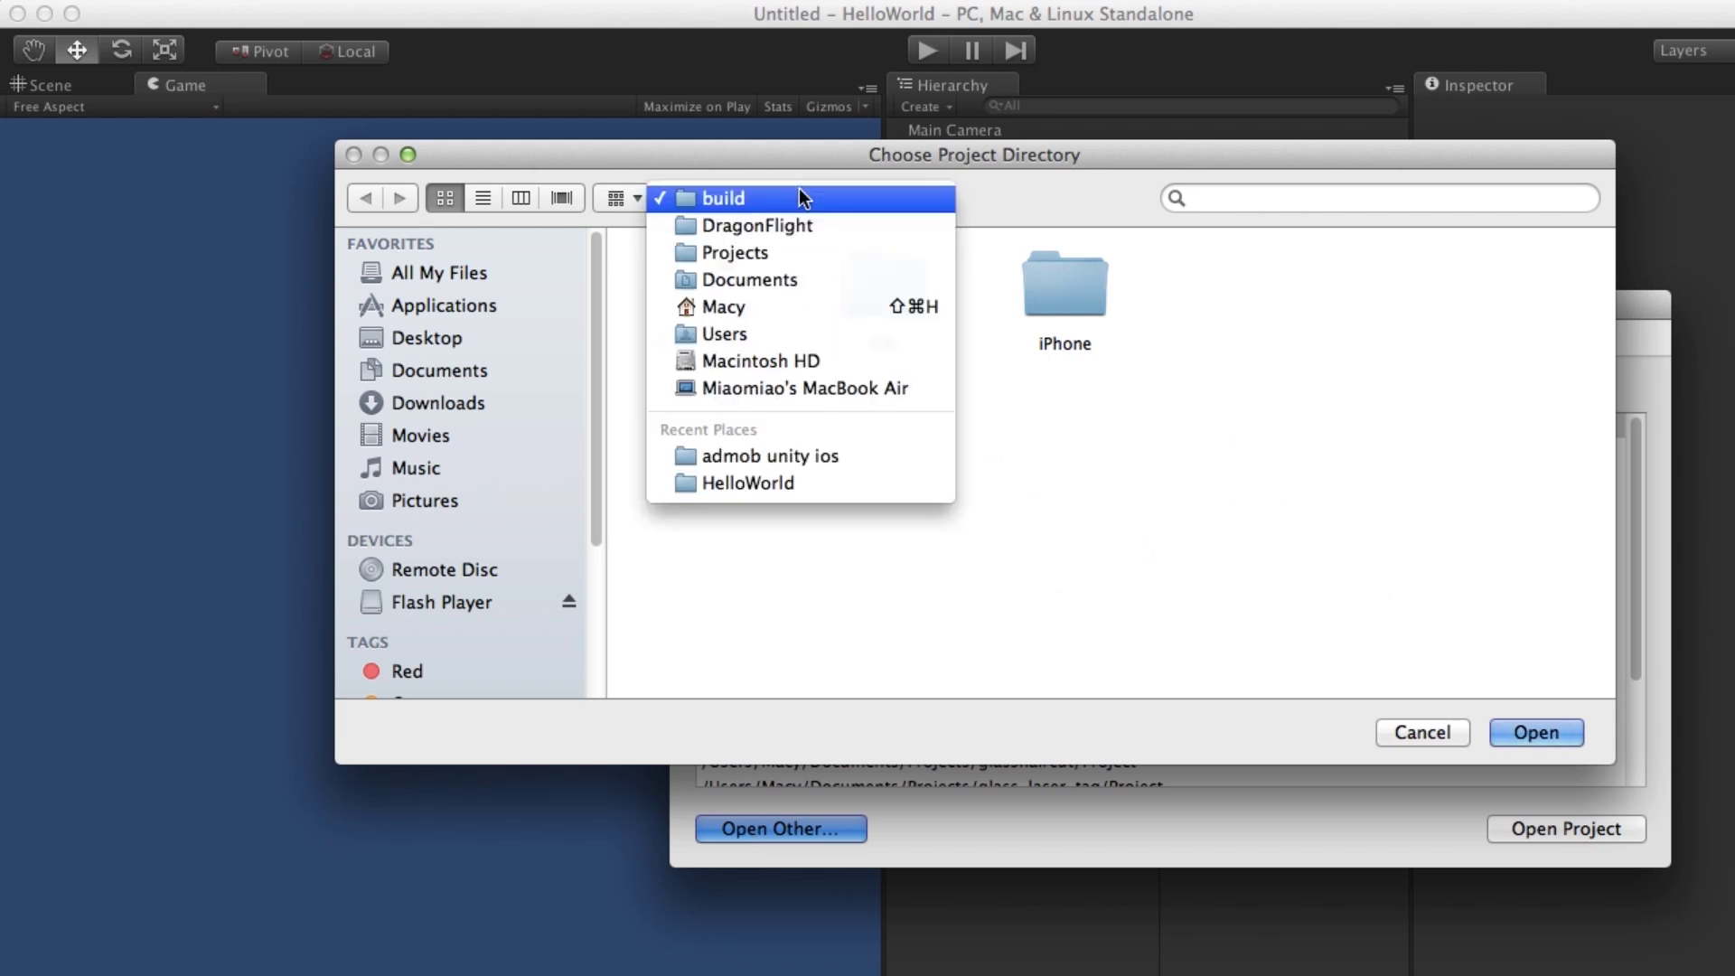
click(786, 252)
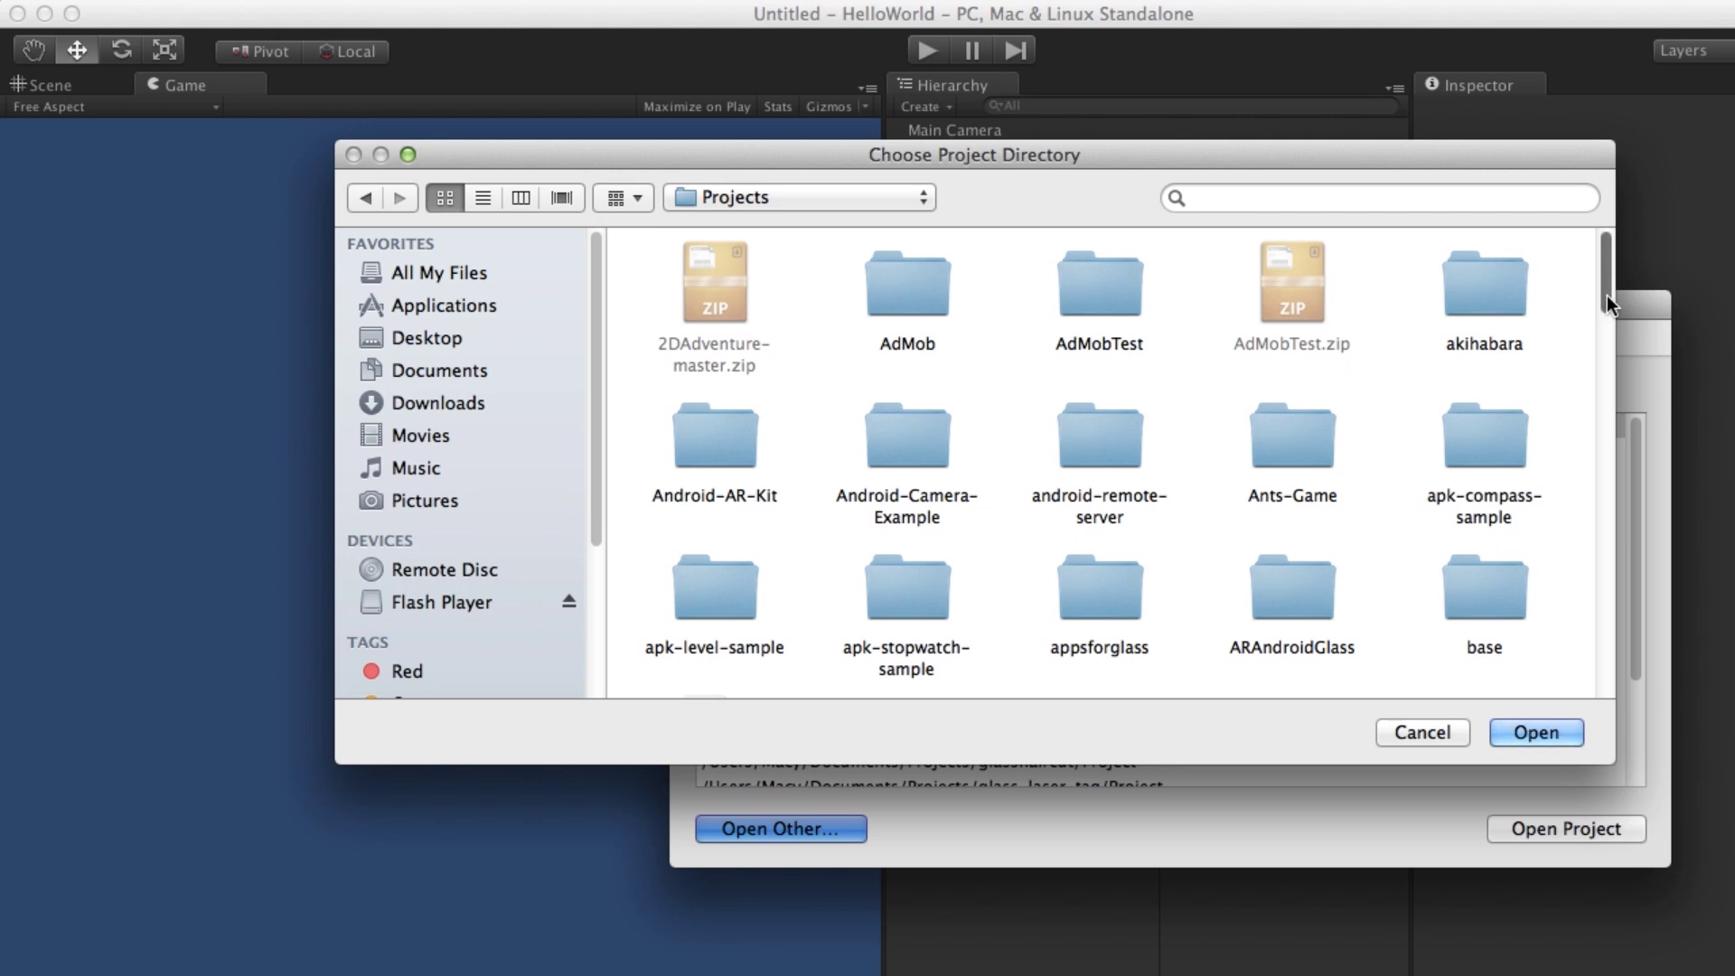
drag(1606, 298, 1607, 450)
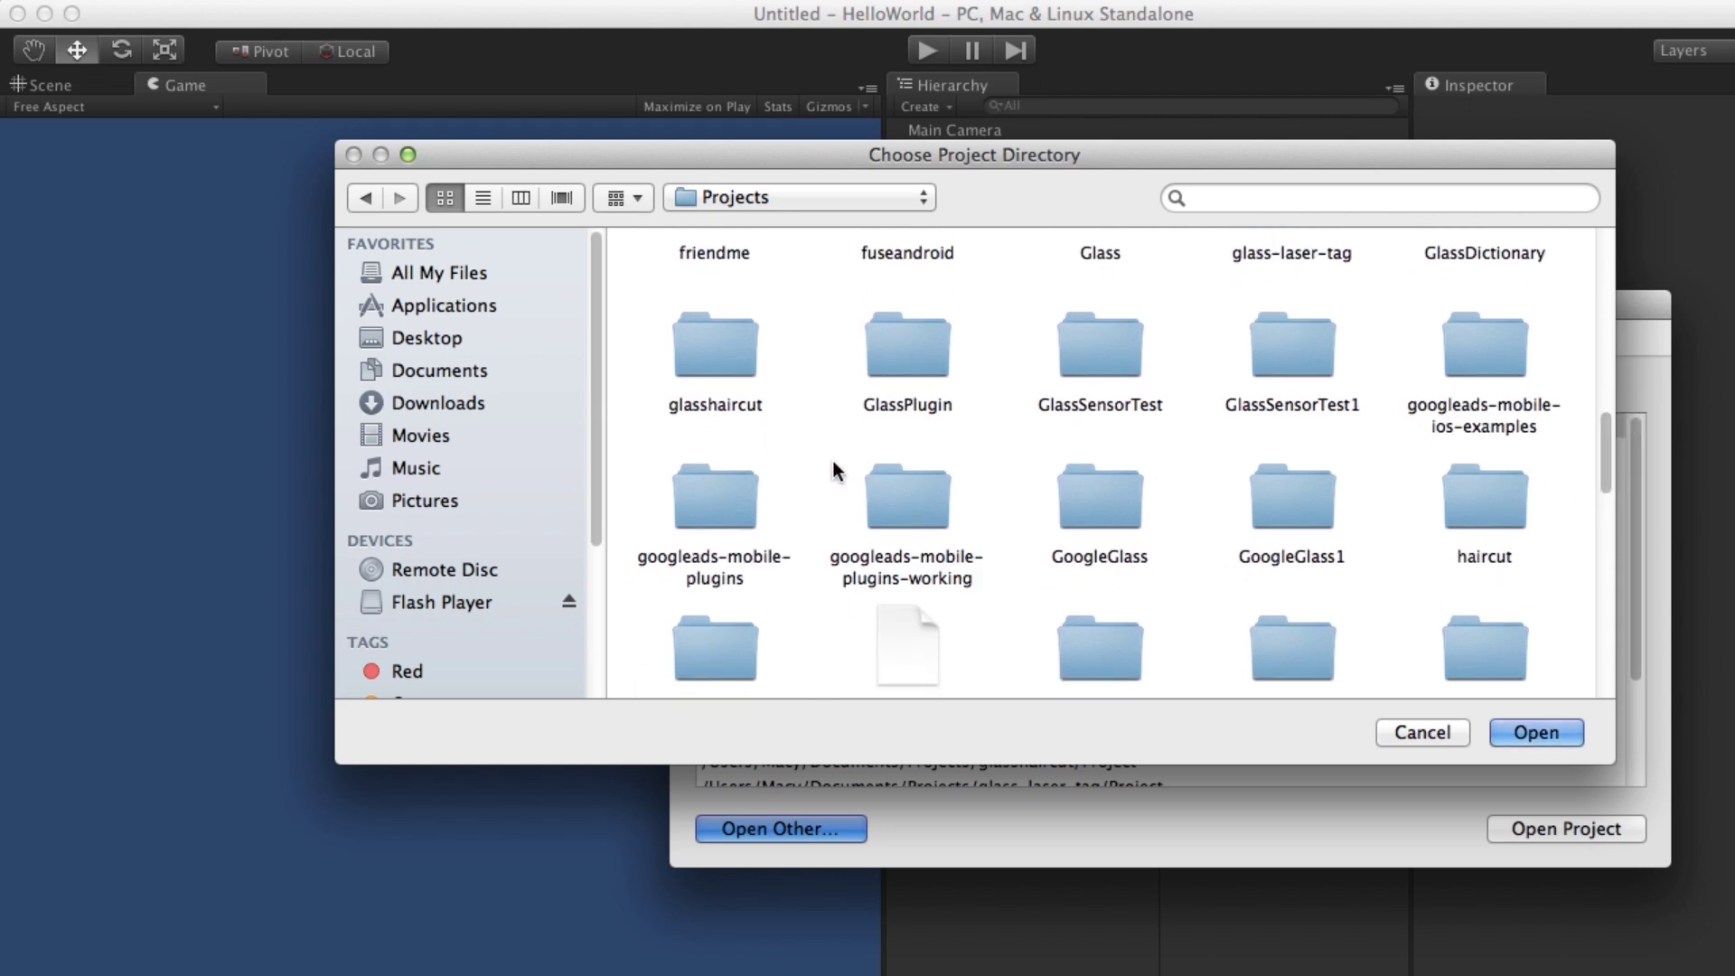
double_click(719, 481)
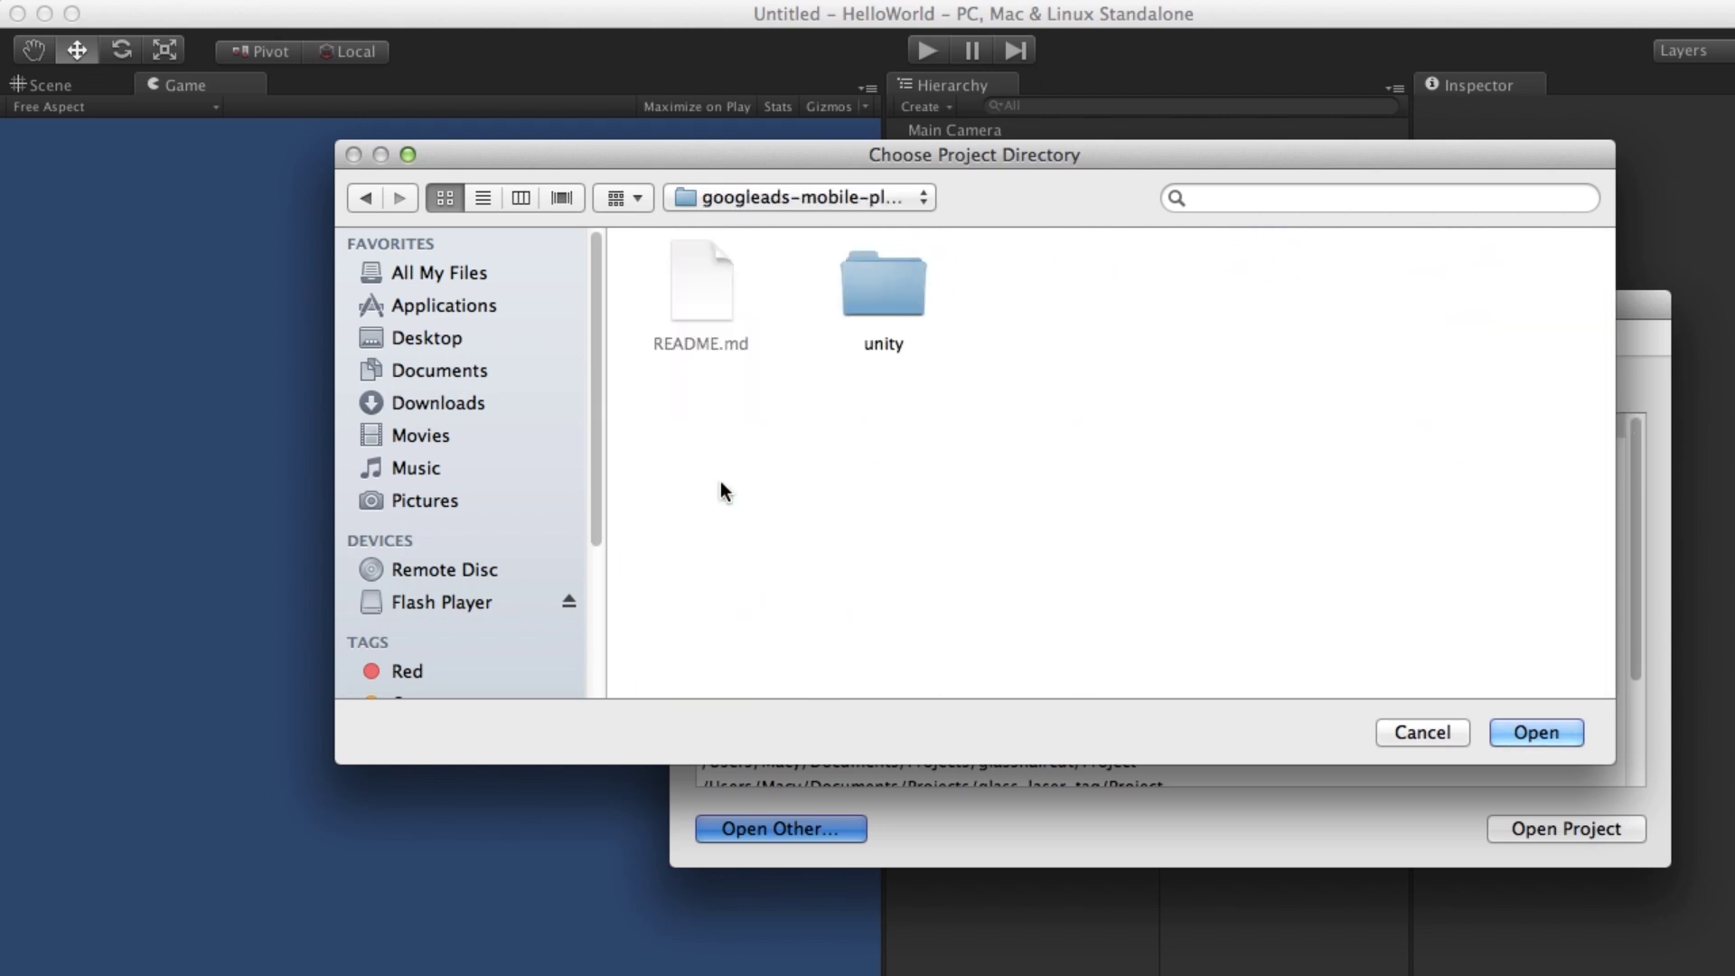
double_click(875, 281)
click(876, 285)
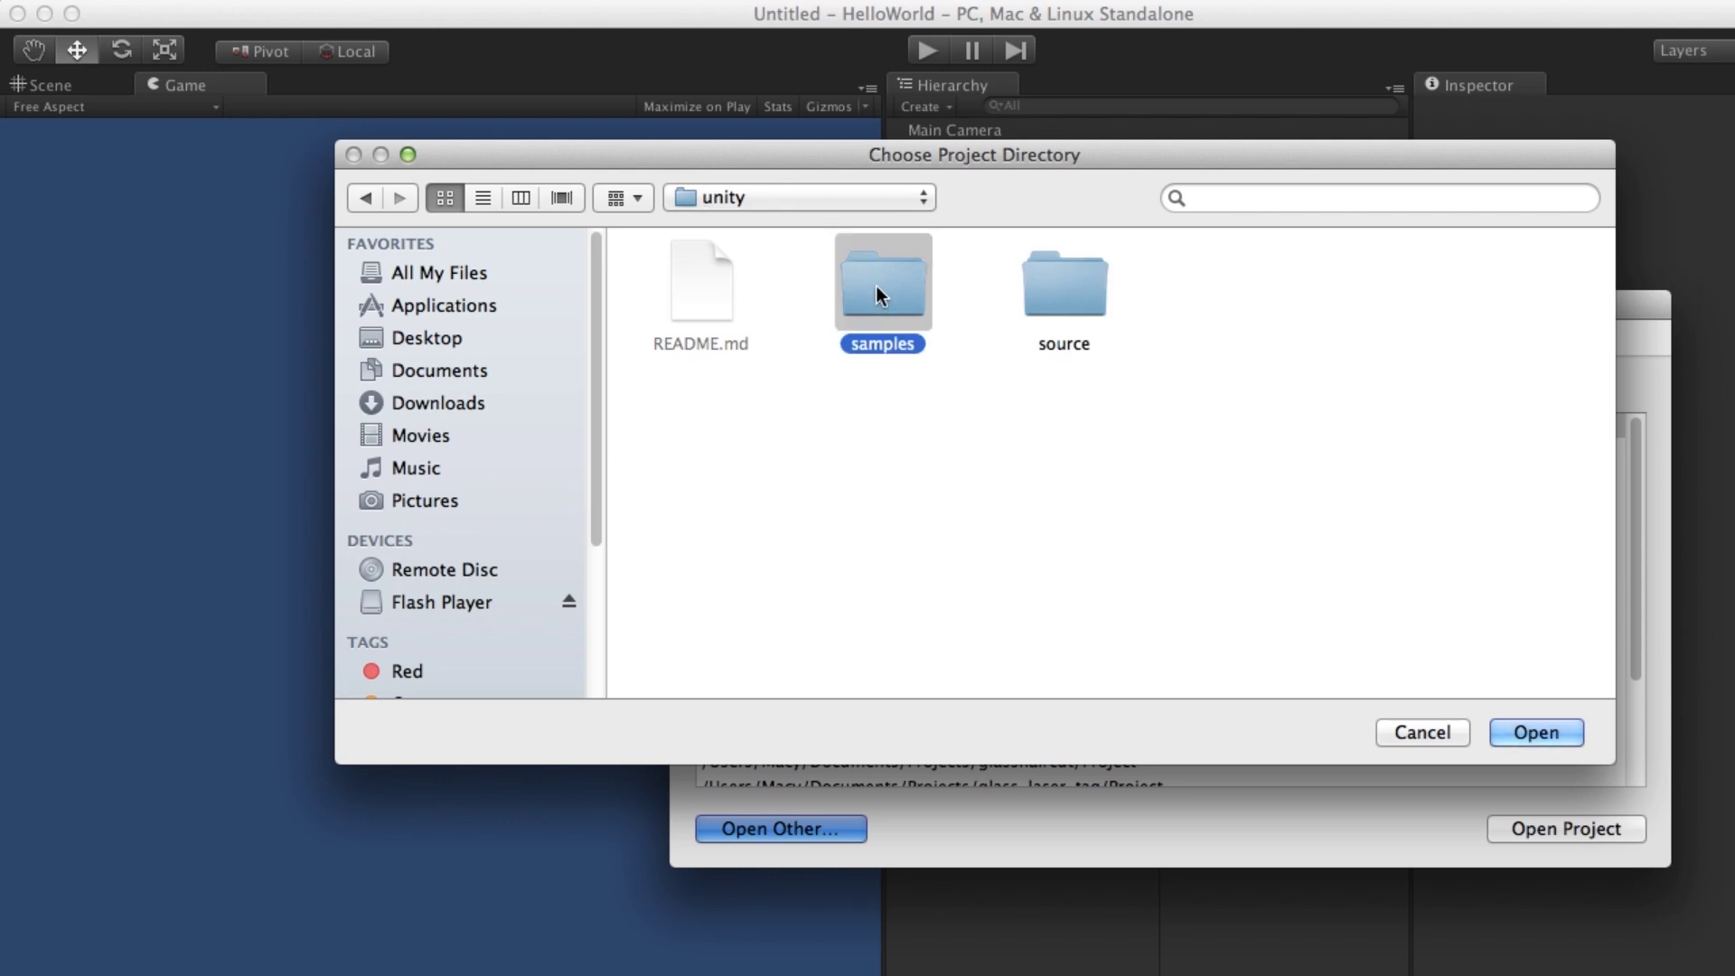
double_click(877, 285)
click(708, 262)
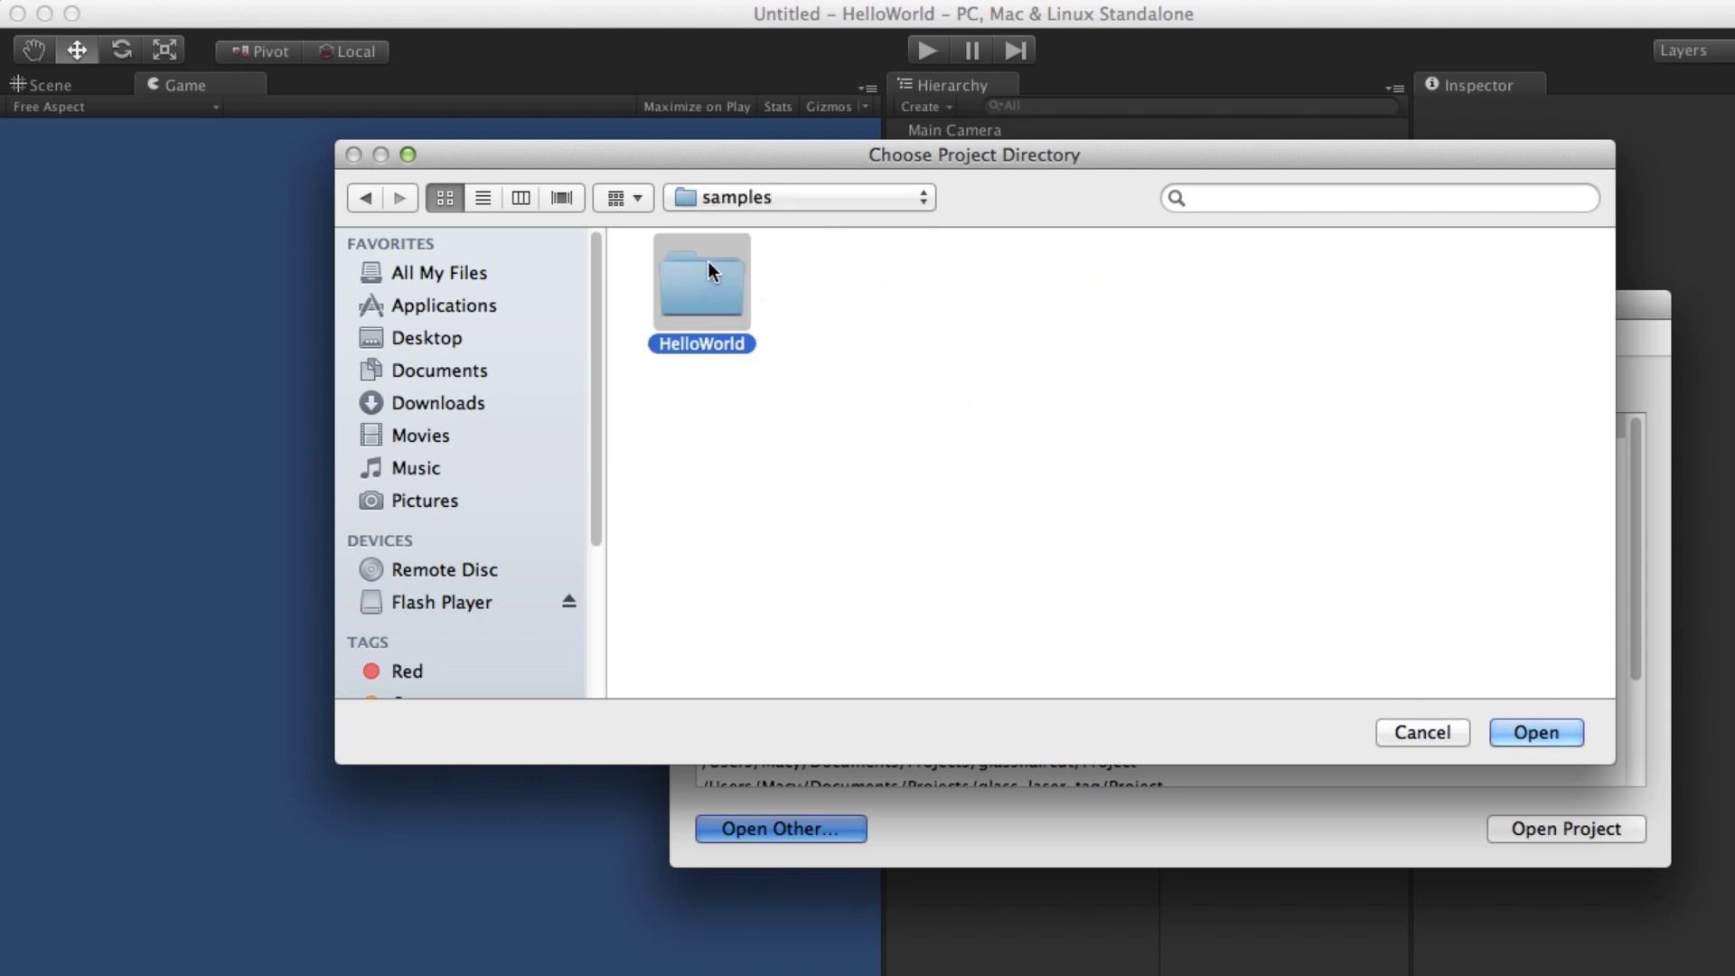
double_click(708, 262)
click(1534, 730)
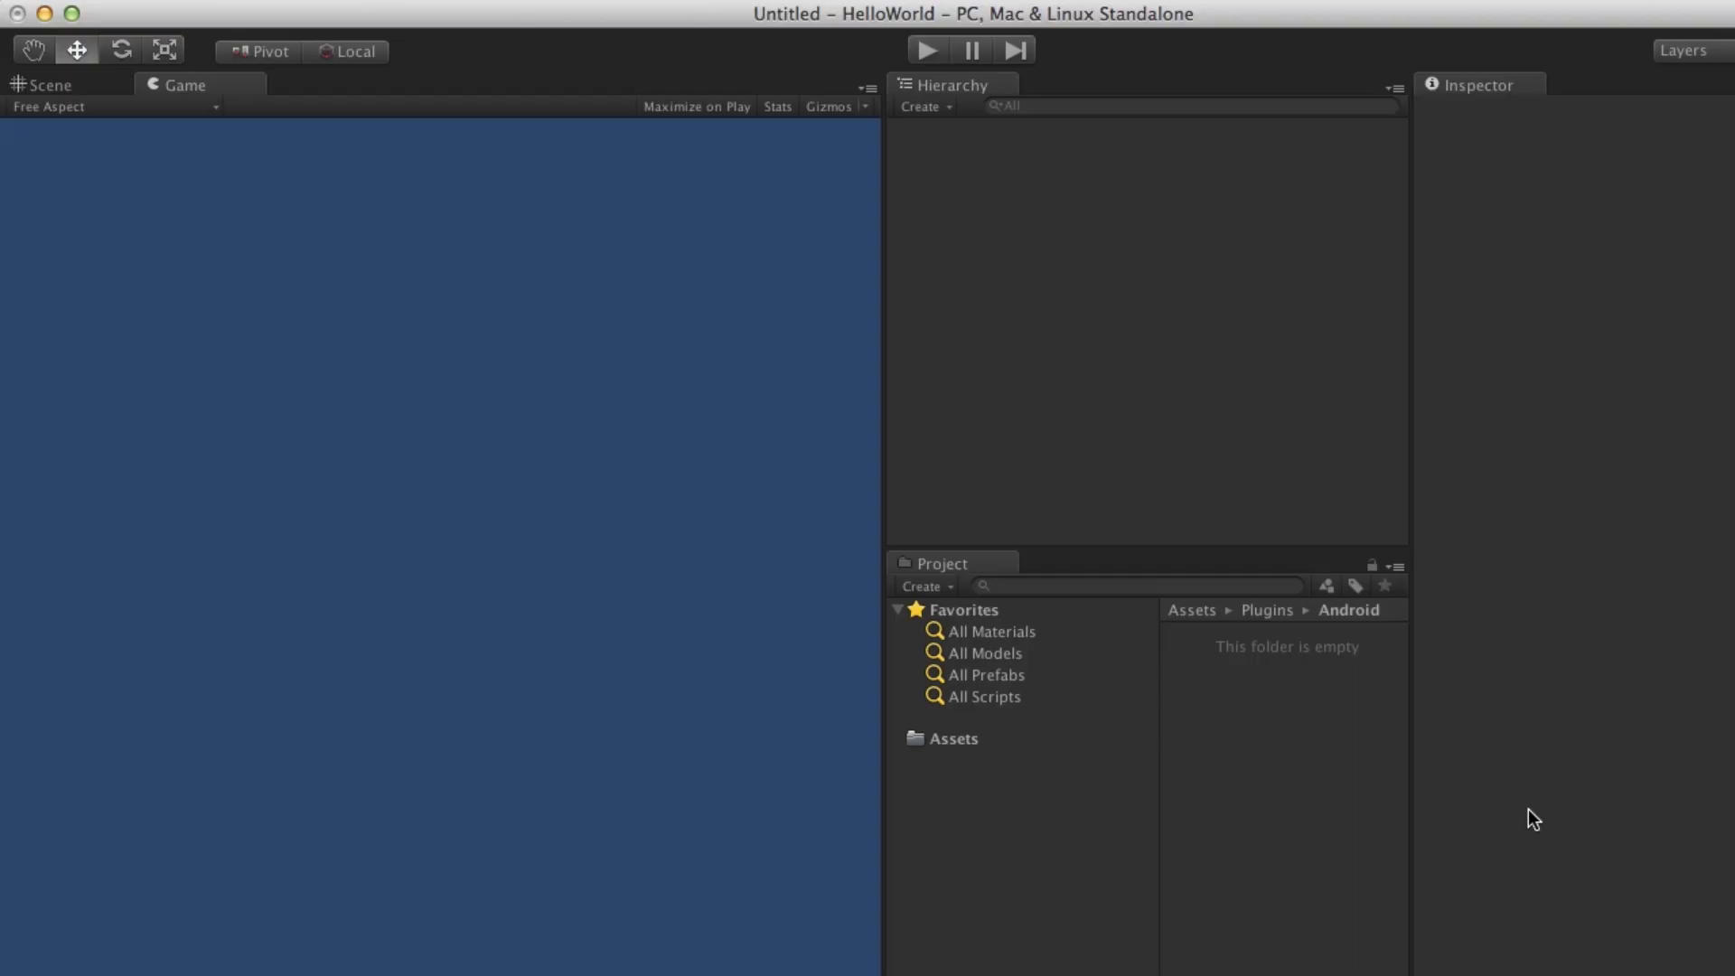
Open MainScene from the Assets folder in the Project panel
click(958, 736)
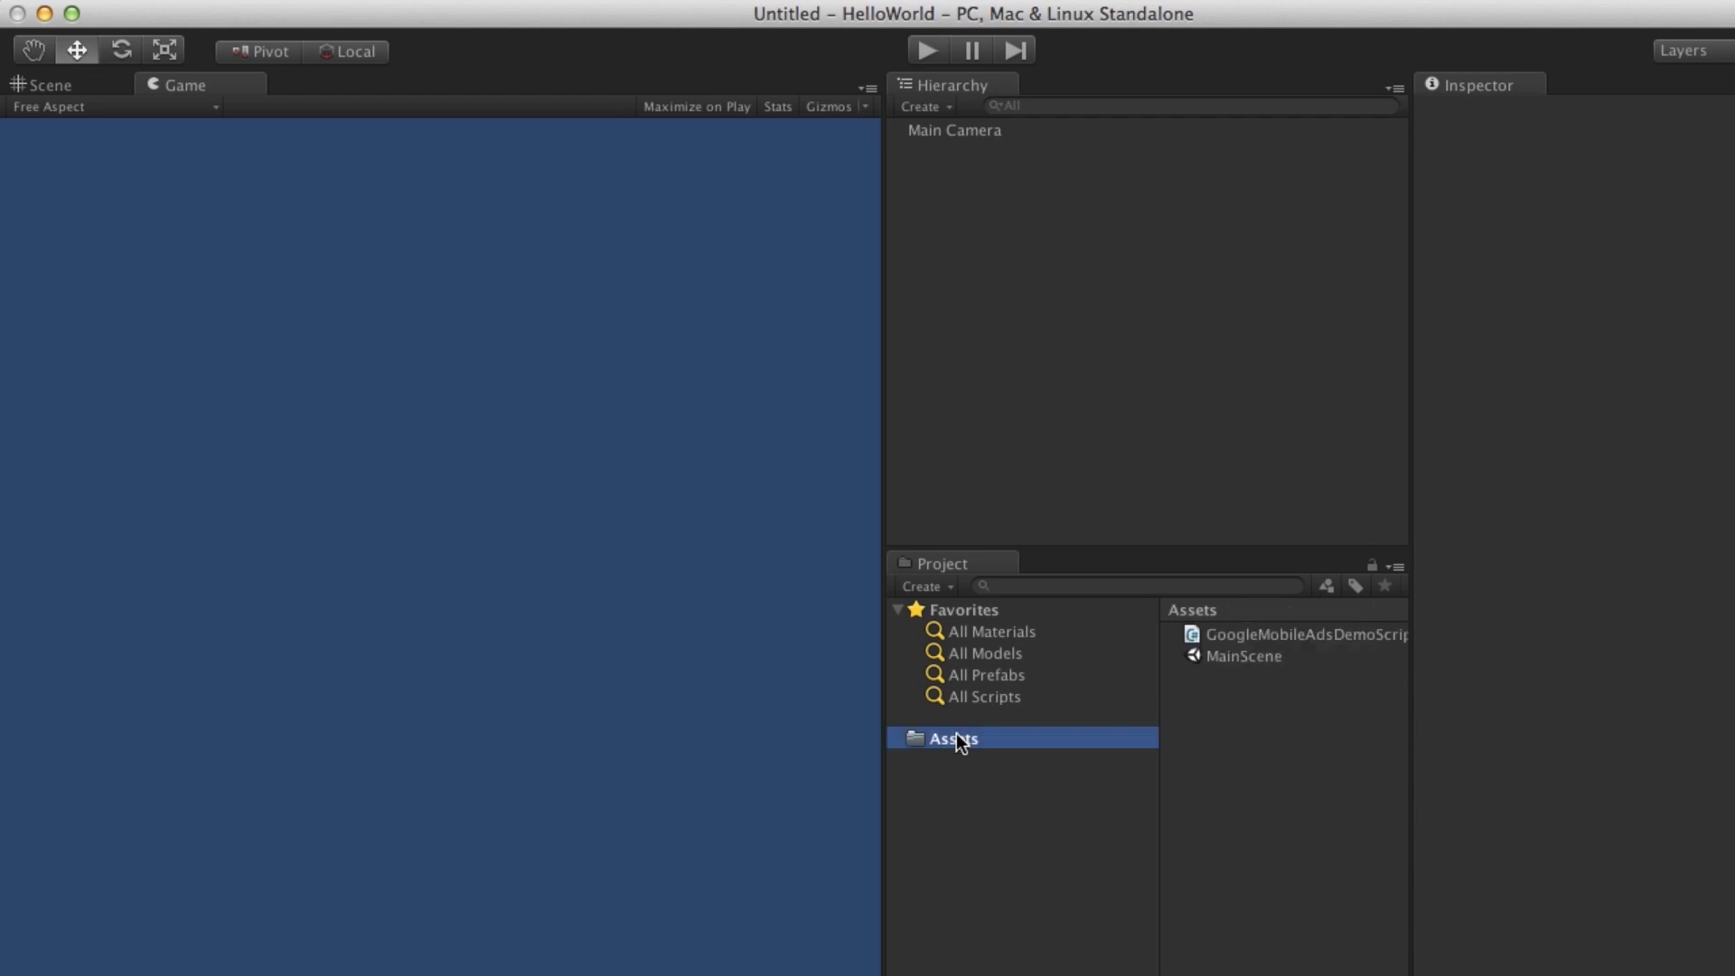
double_click(1239, 656)
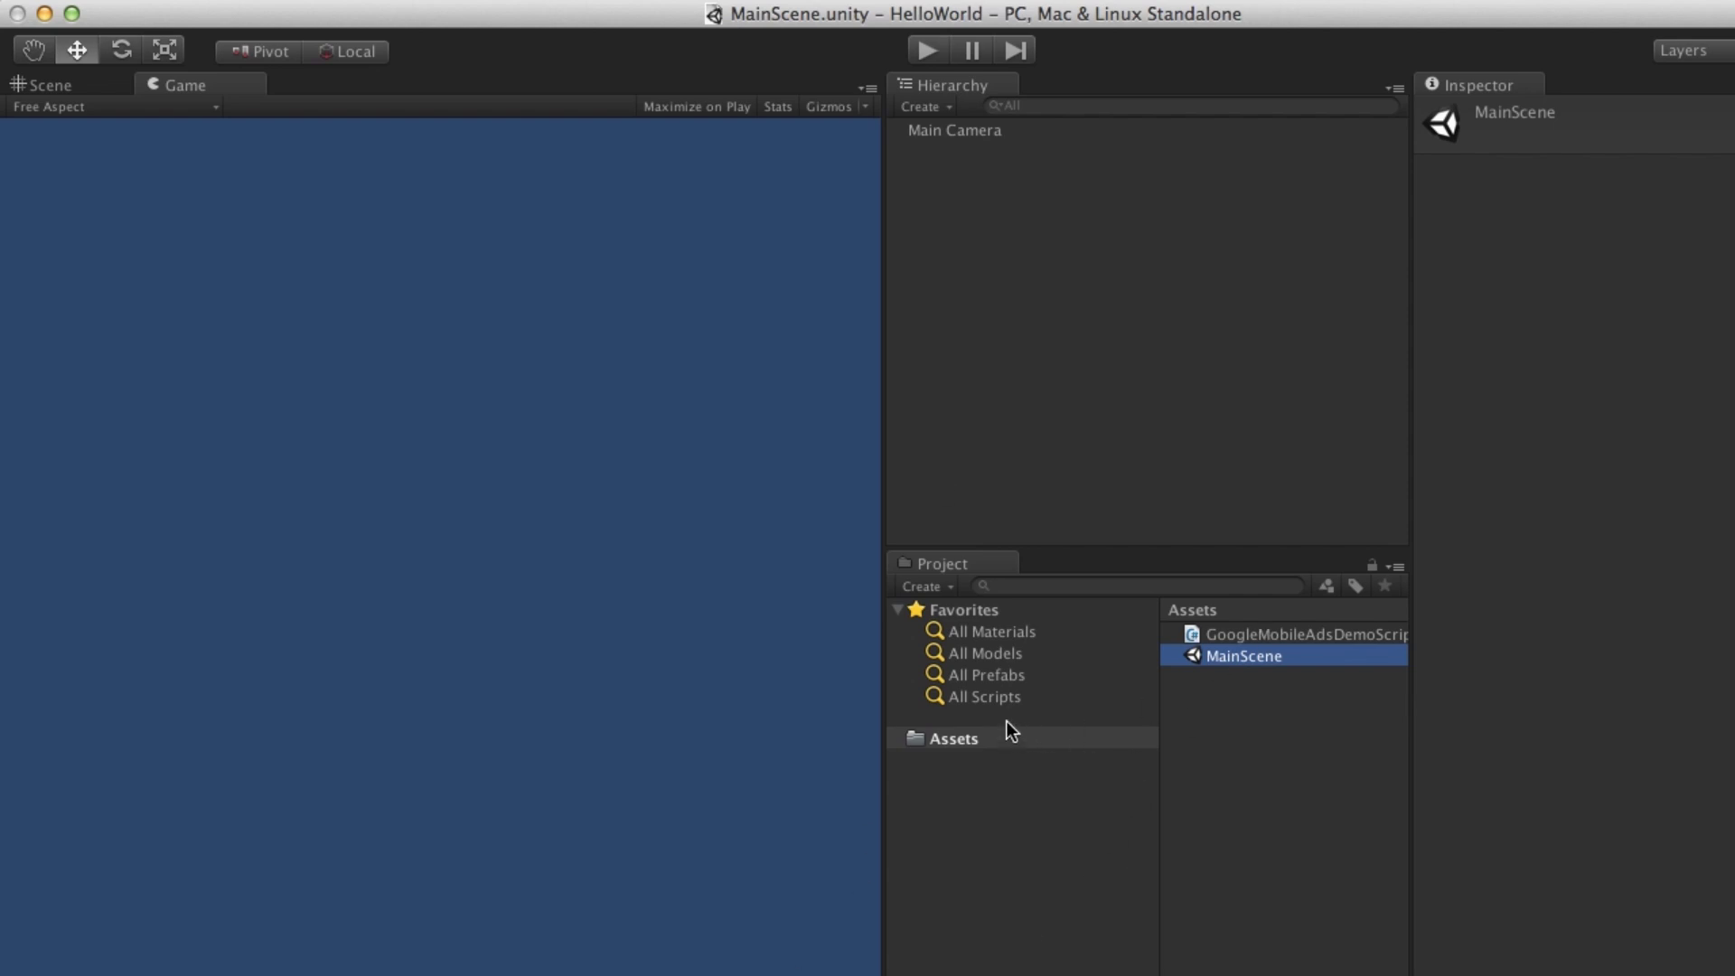
click(1094, 821)
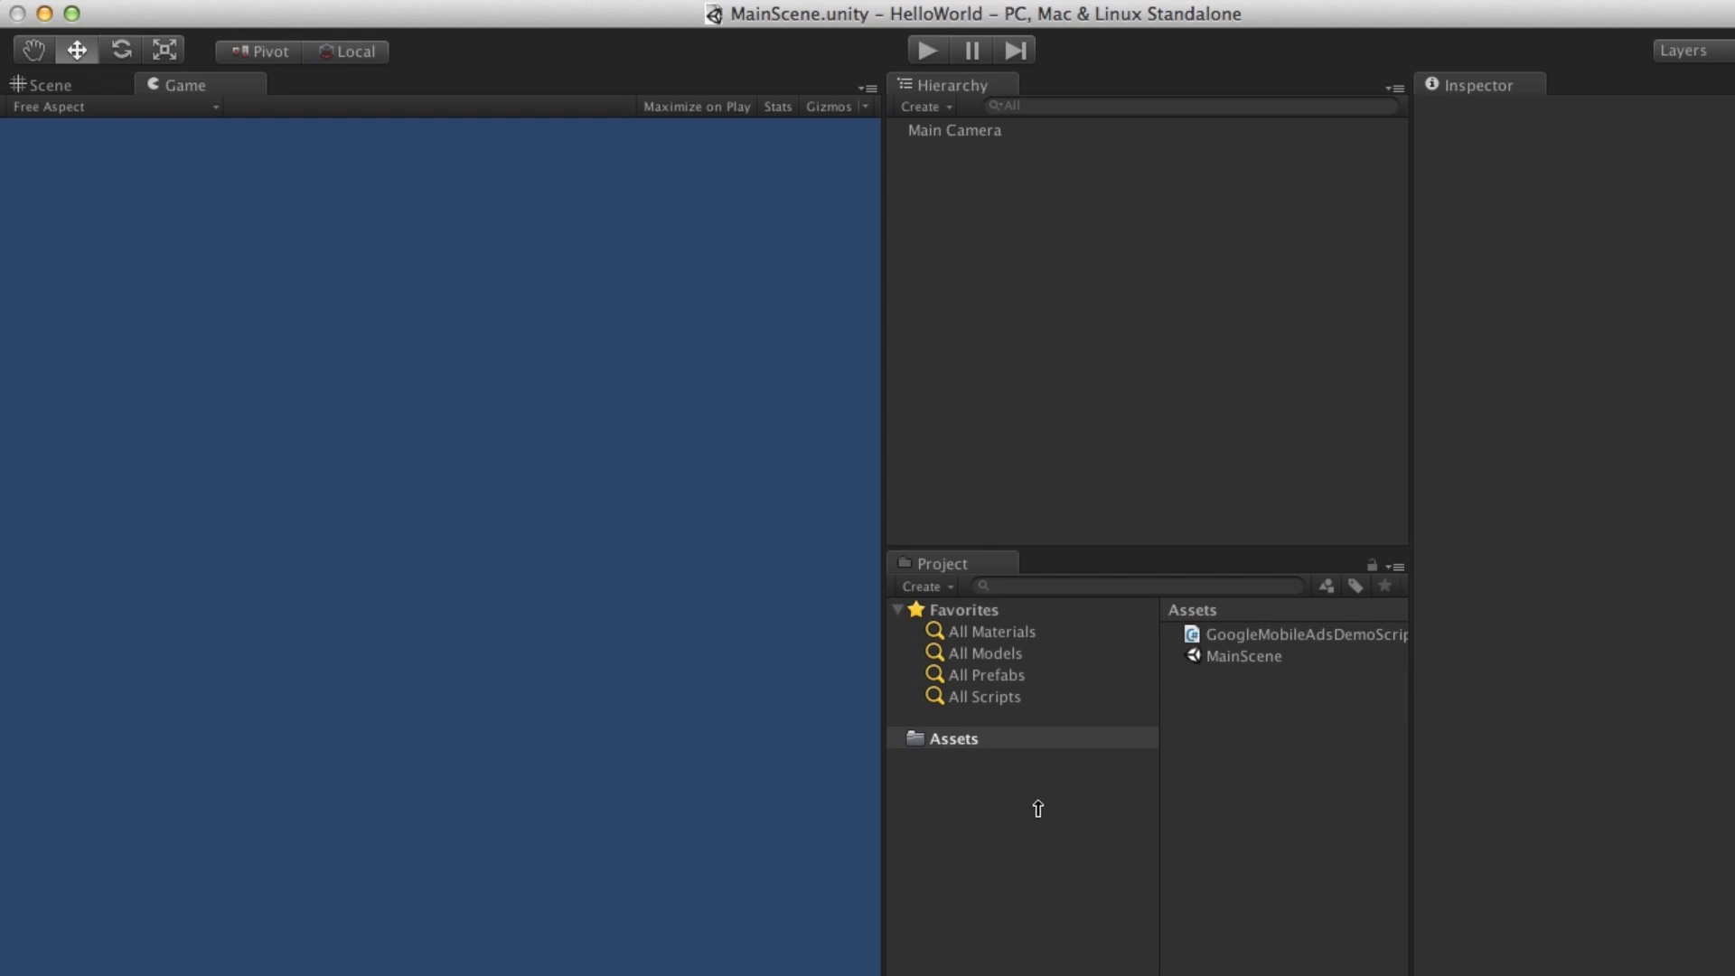
Reveal the Assets folder in Finder and browse to the plugin's source/Assets folder
right_click(1032, 741)
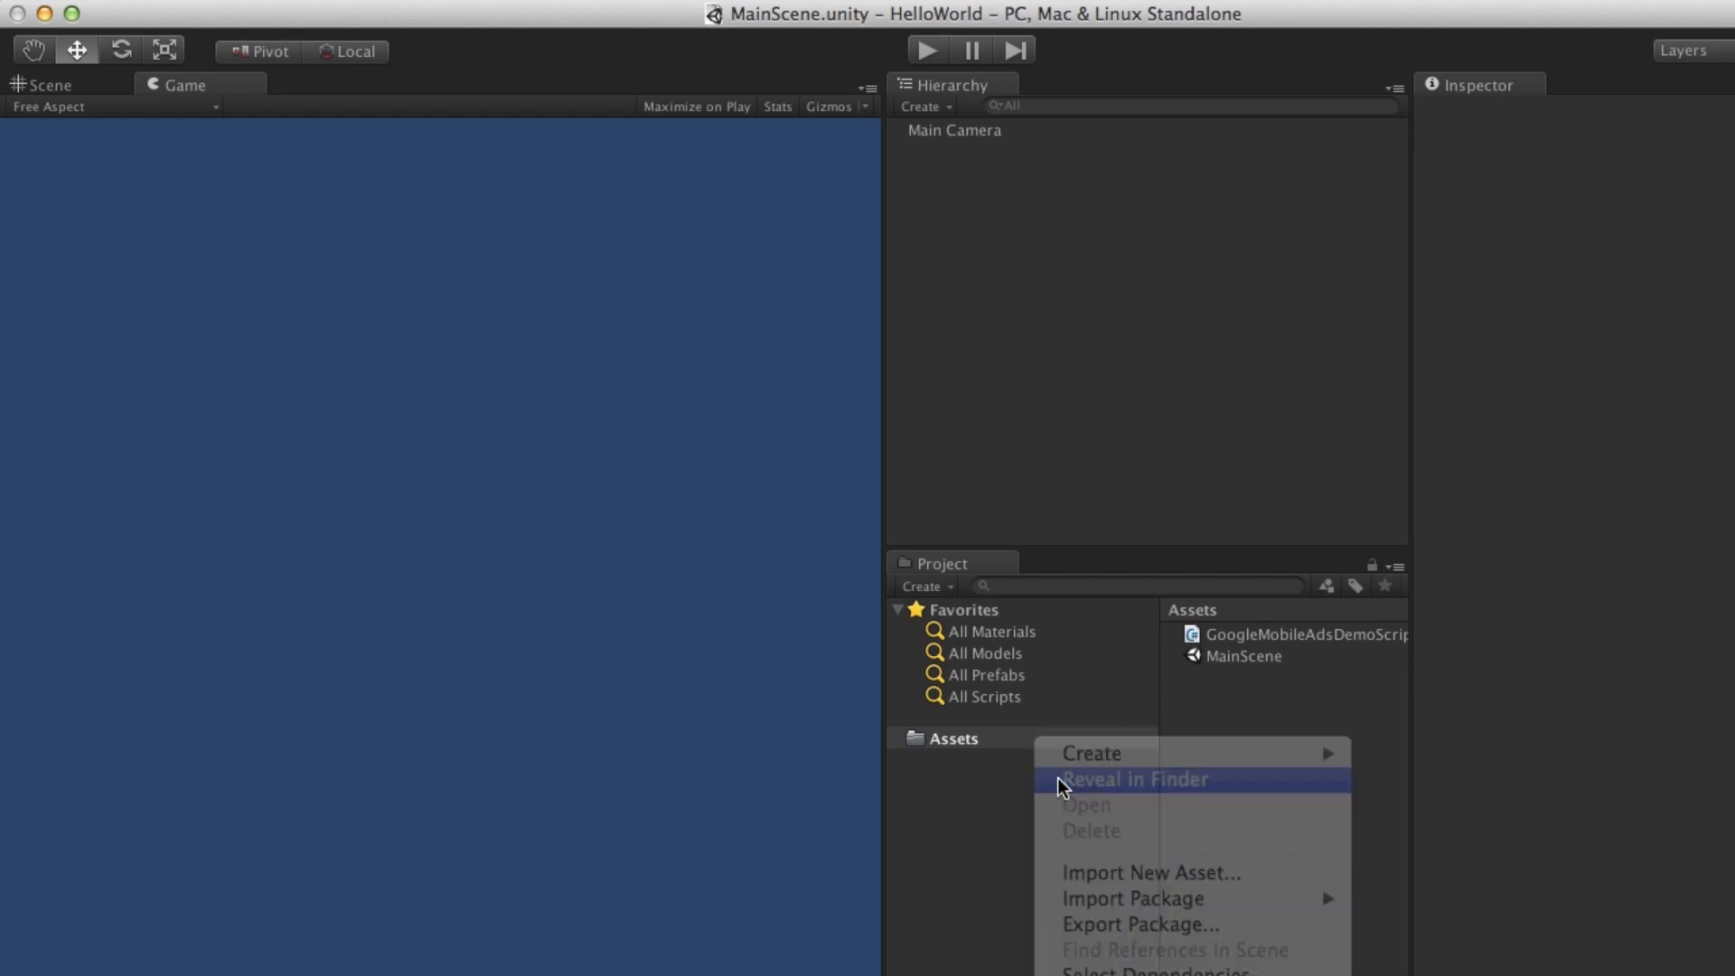
click(1058, 779)
drag(1167, 756, 974, 749)
click(970, 275)
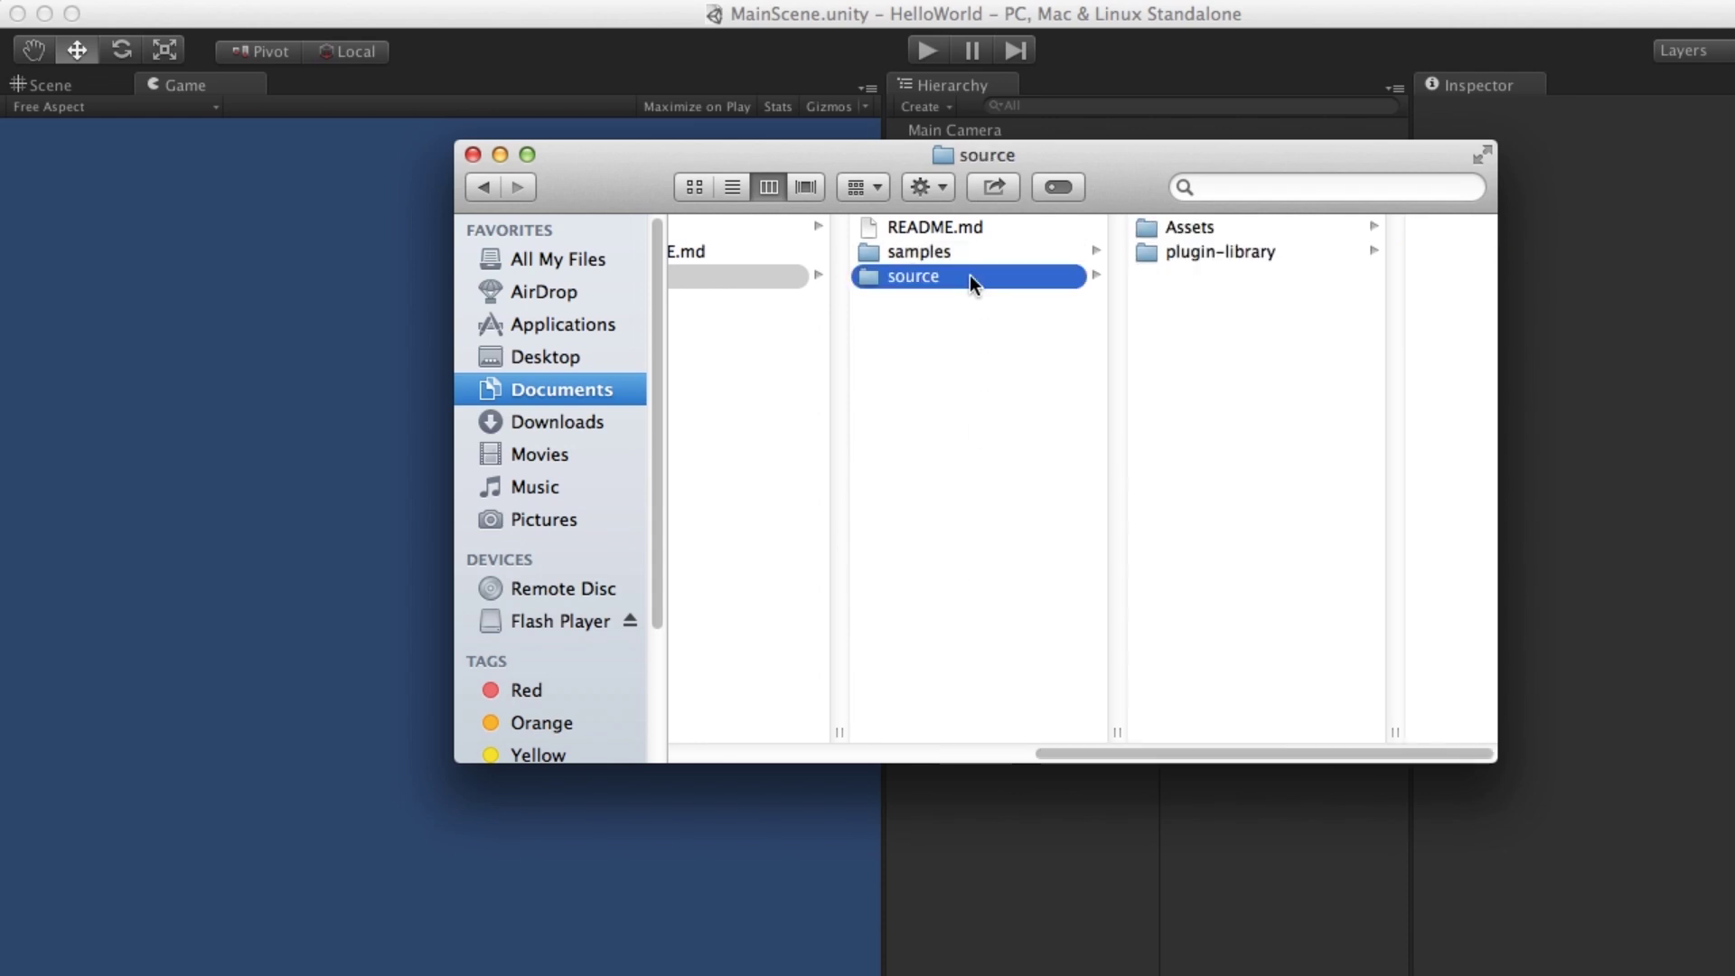
click(1198, 226)
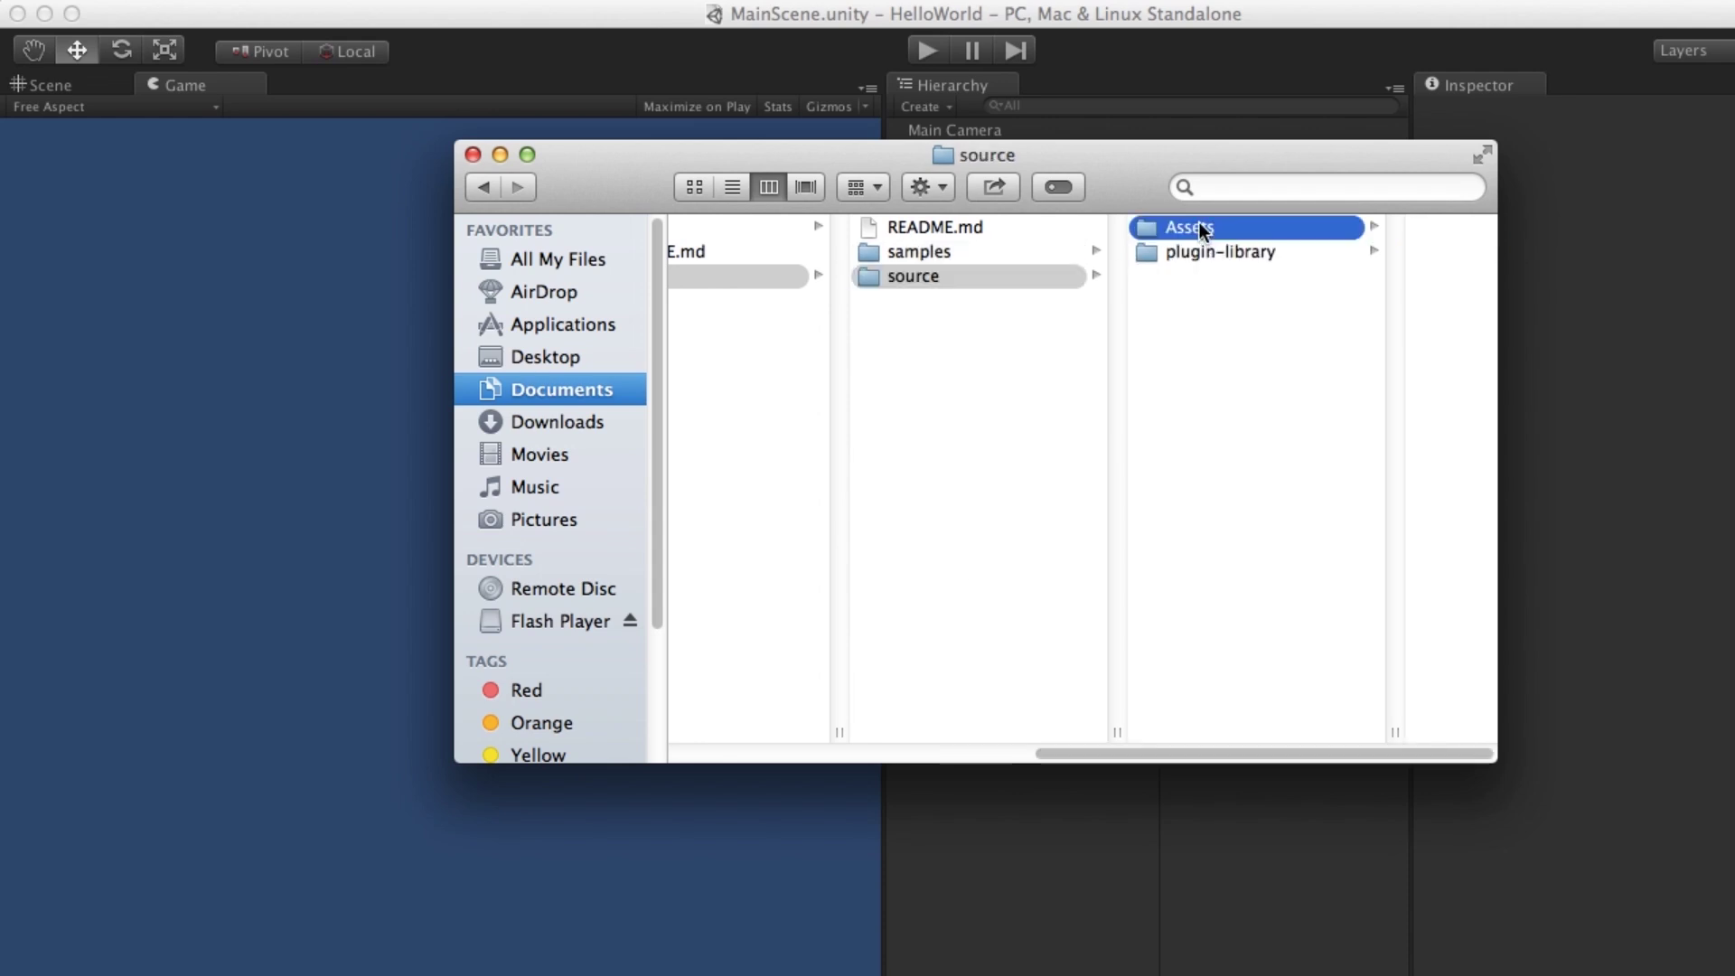
click(1283, 251)
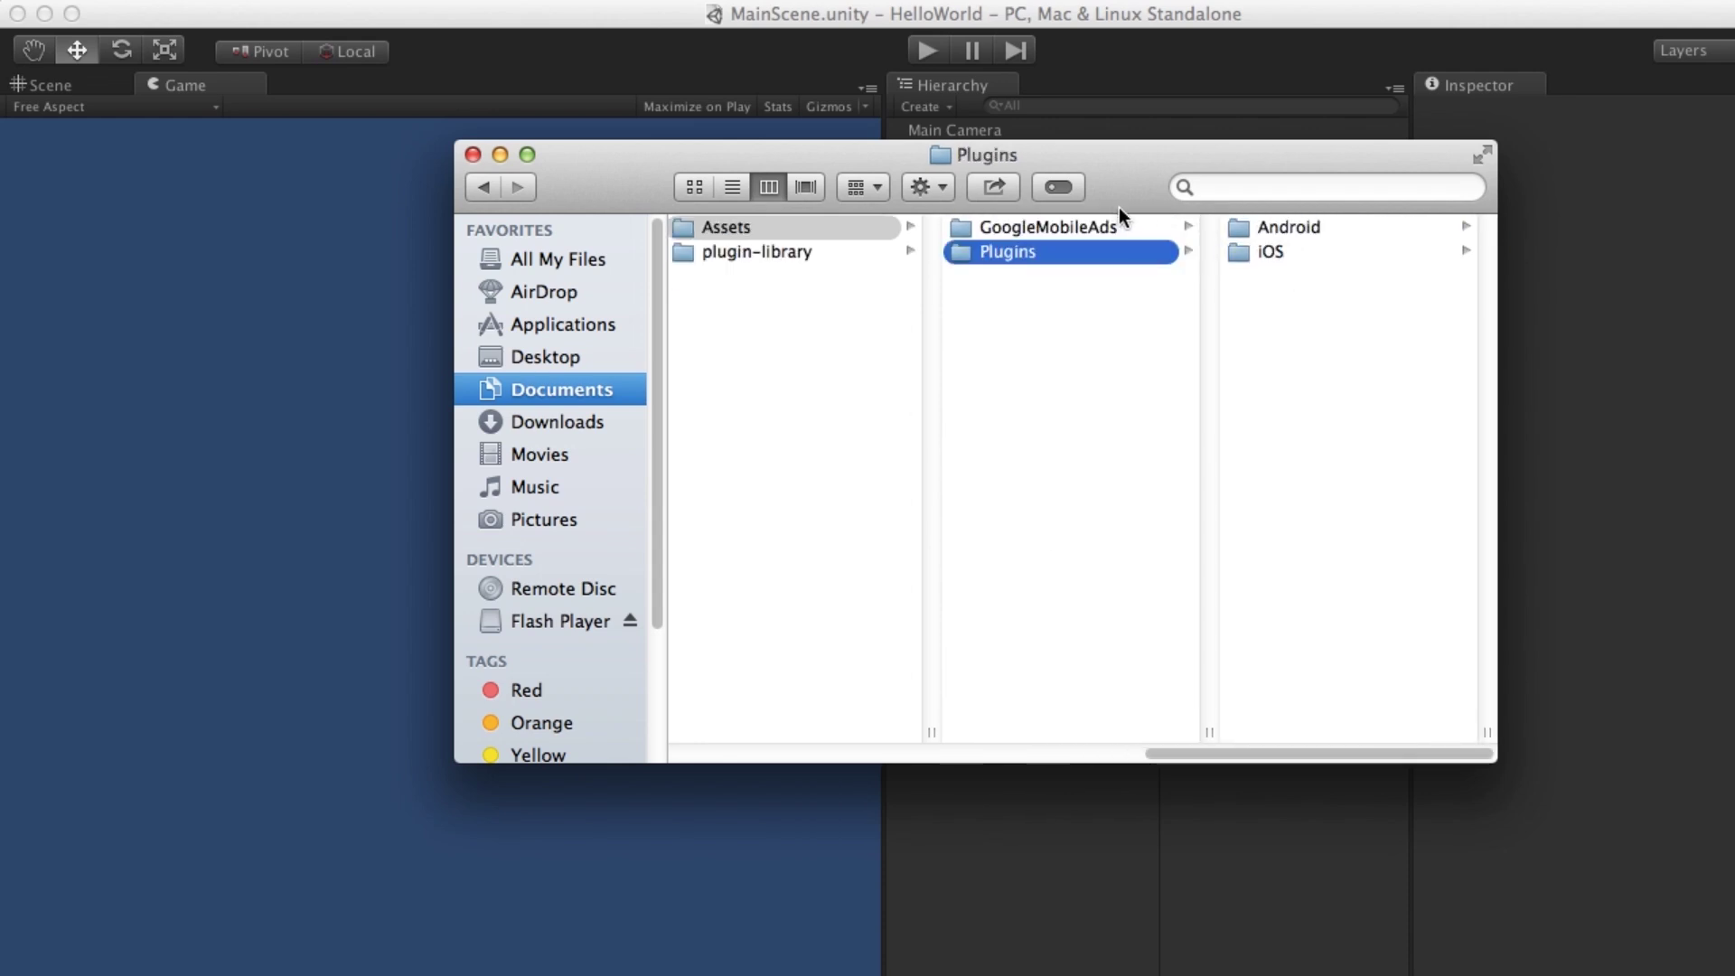
Drag GoogleMobileAds and Plugins into Unity's Assets, then close the Finder window
click(1079, 226)
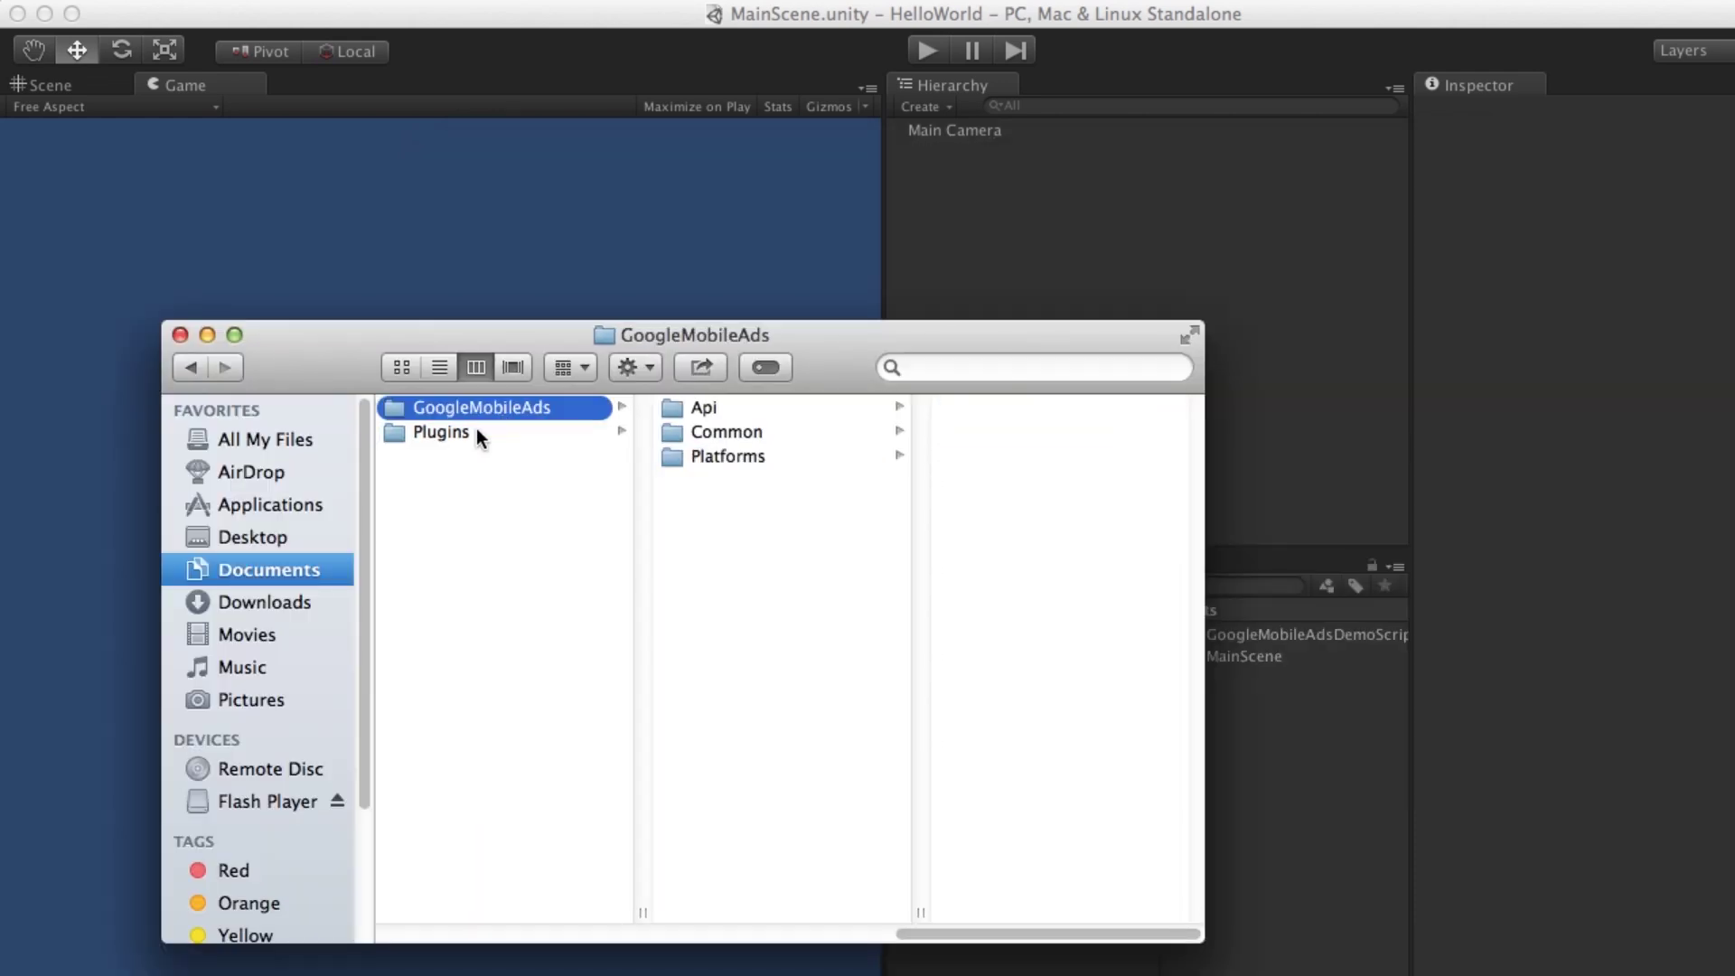
shift+click(453, 432)
drag(620, 338, 458, 46)
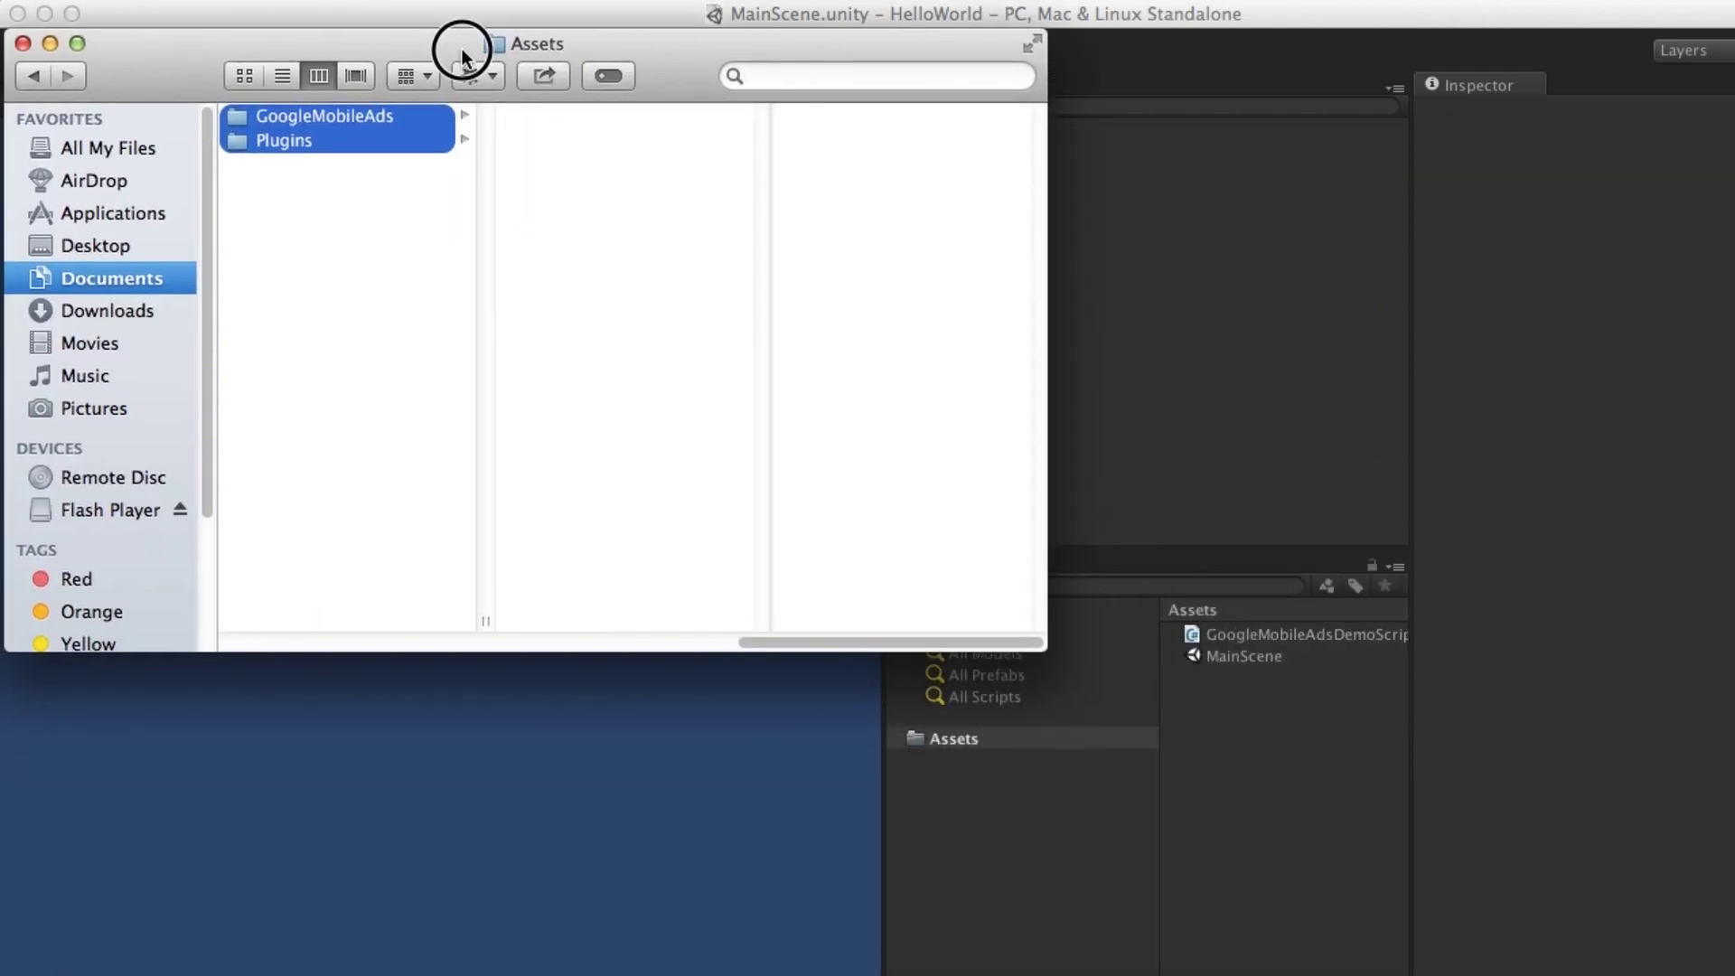
drag(373, 140, 1297, 839)
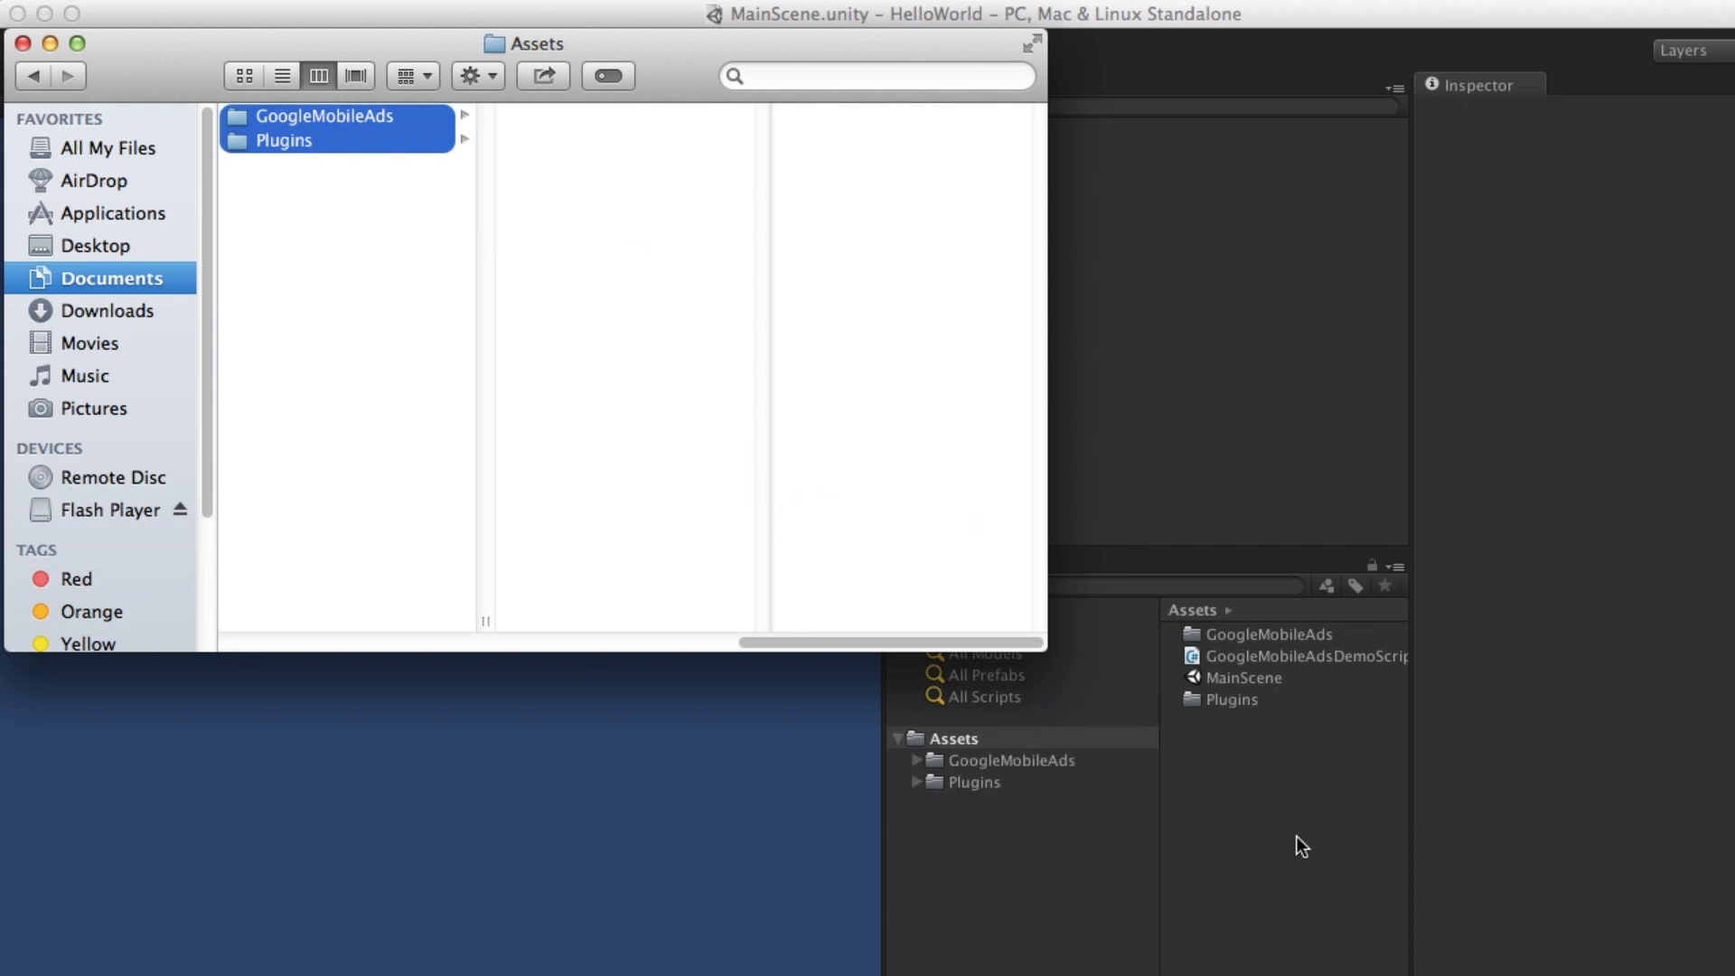
click(22, 44)
Look through Plugins' iOS and Android subfolders, then open the downloaded iOS SDK zip
double_click(1229, 700)
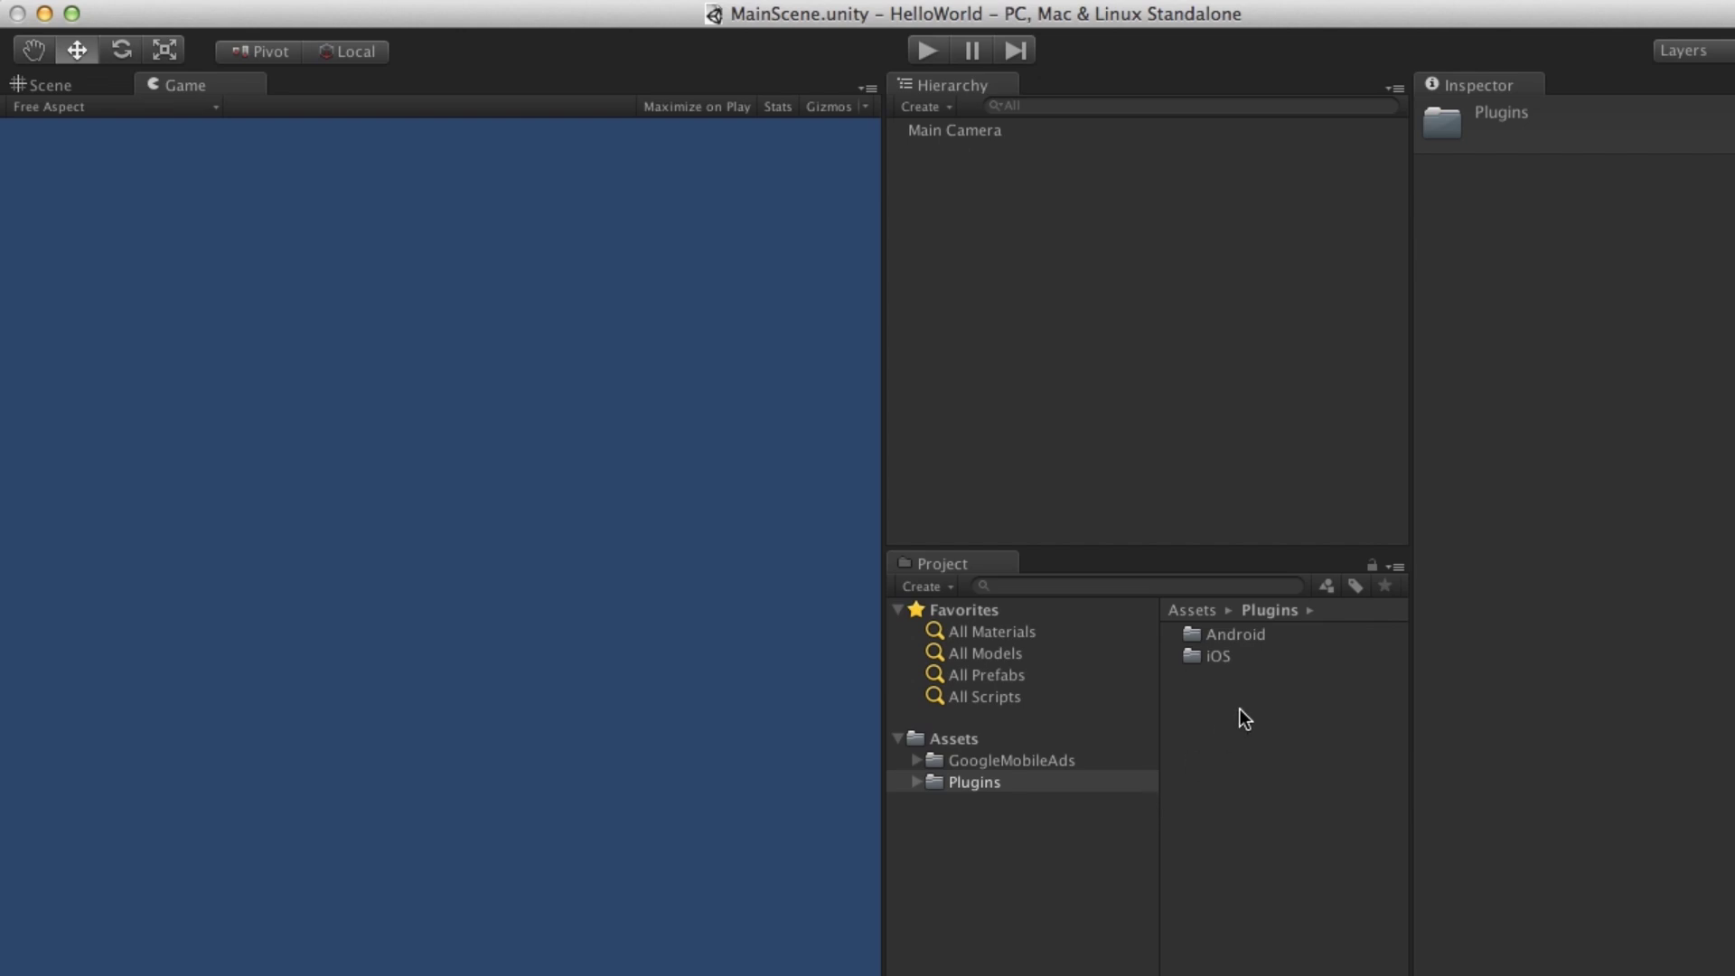
double_click(1201, 659)
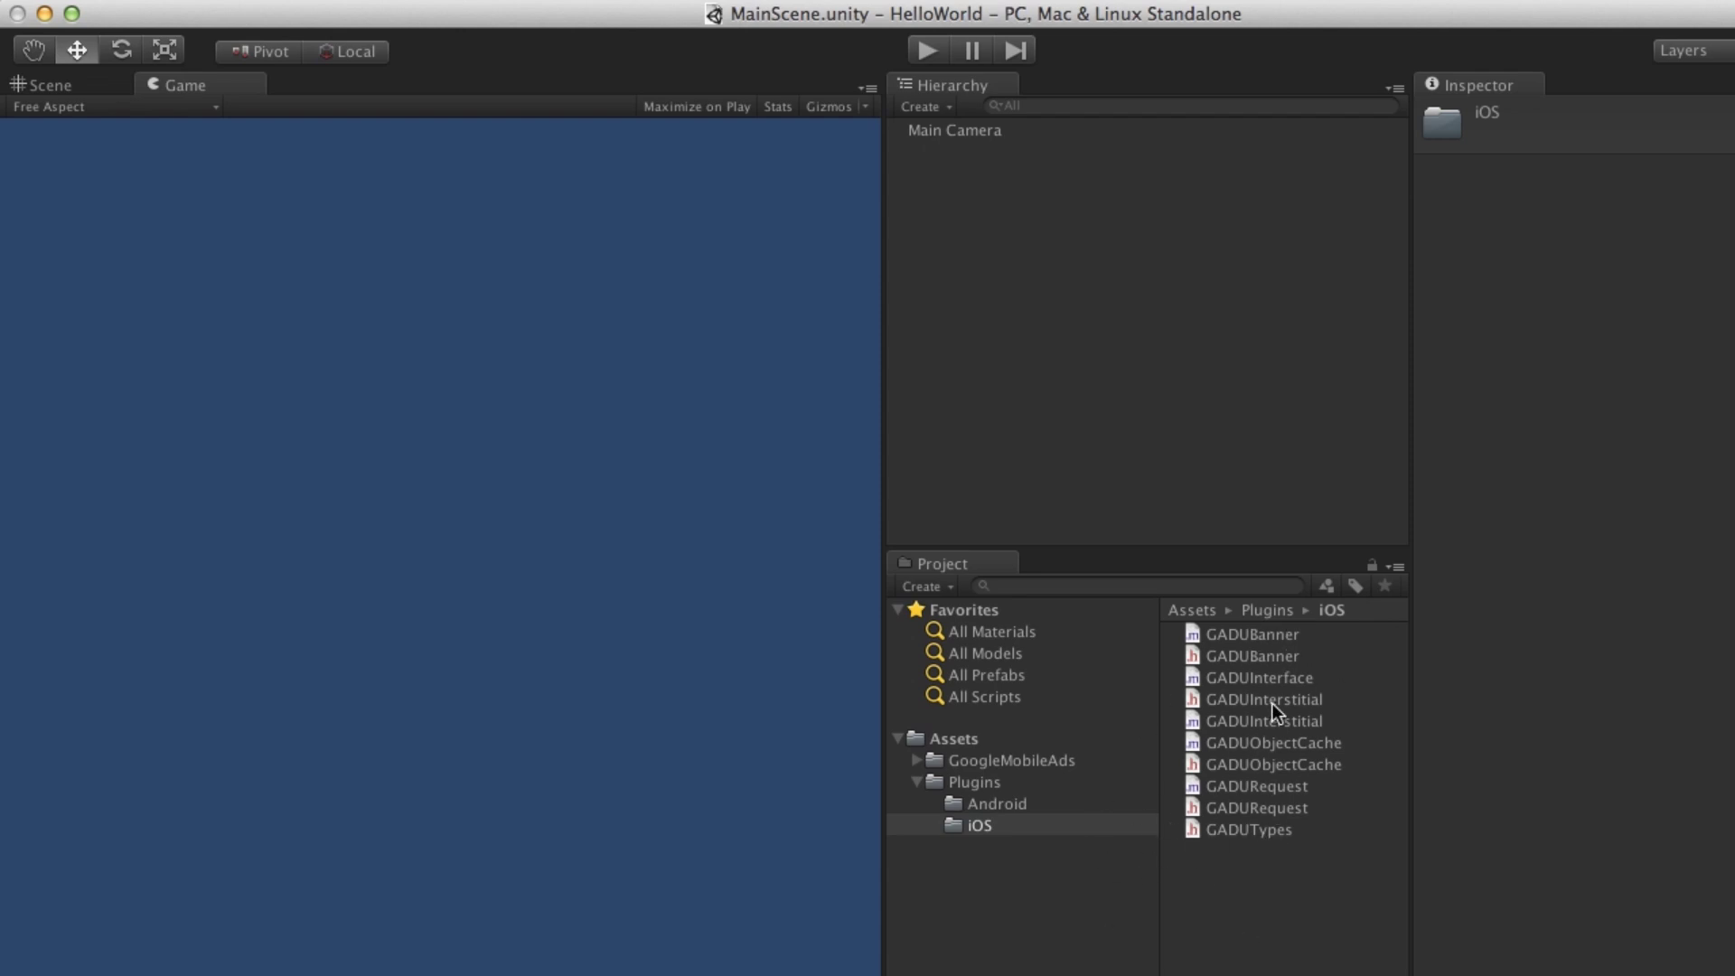
click(1049, 805)
click(924, 782)
click(917, 783)
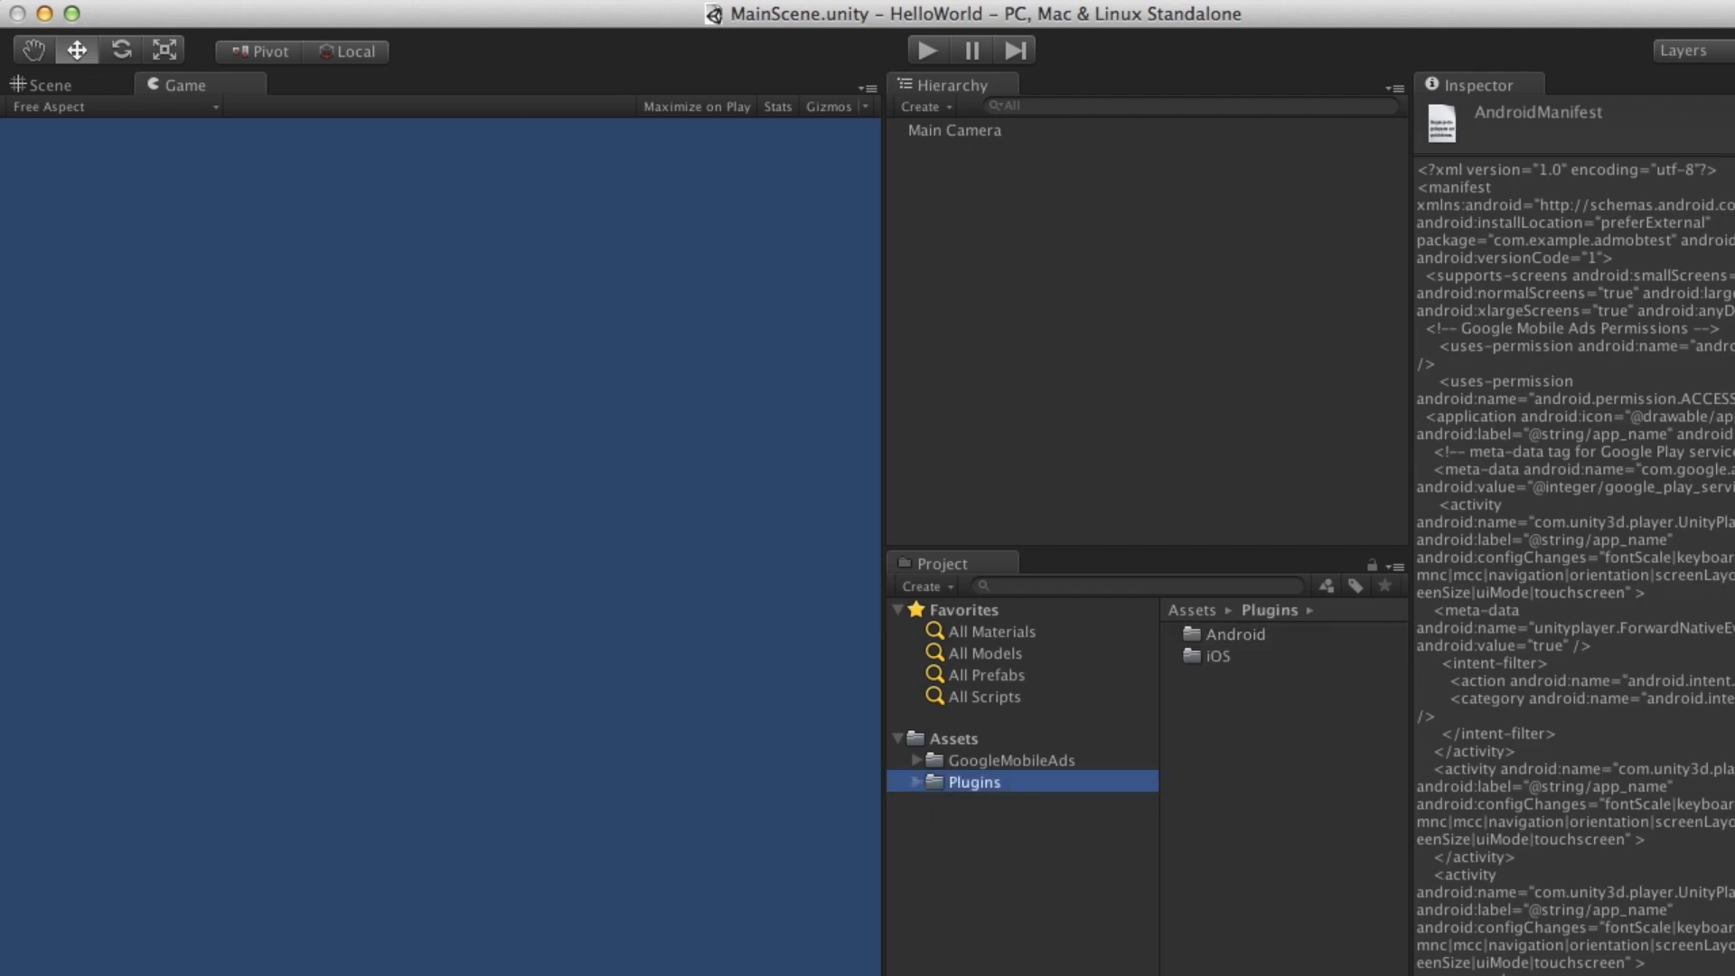
drag(1734, 352, 1728, 350)
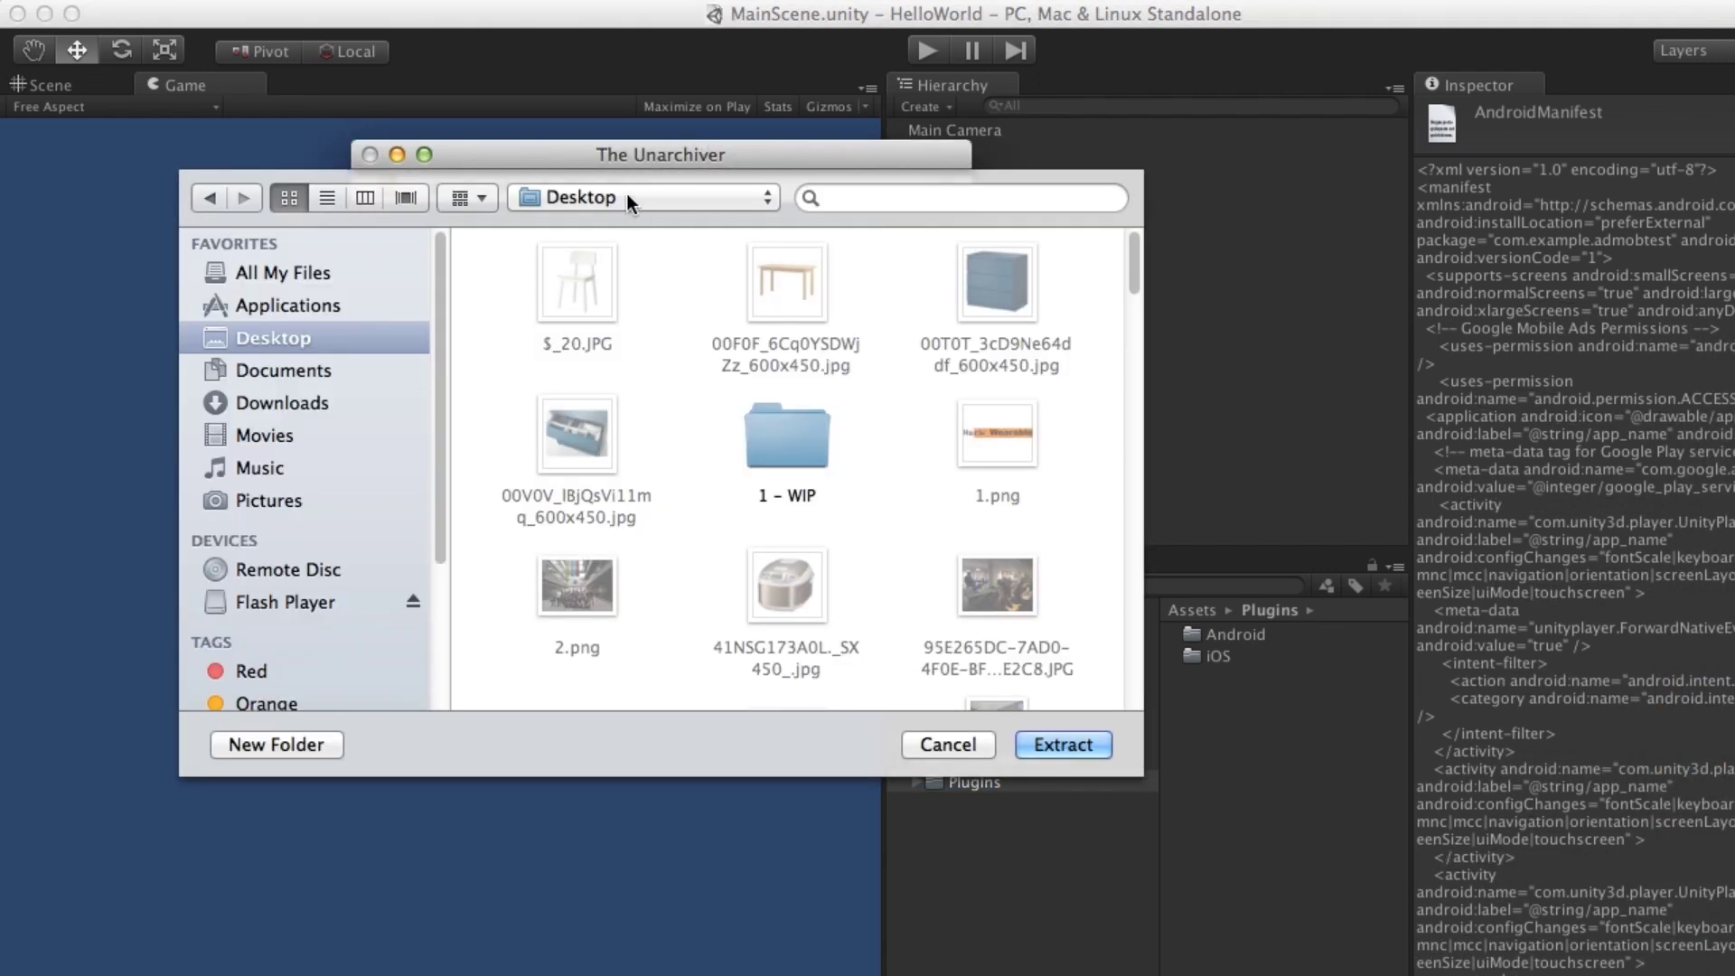
Extract the Google Mobile Ads iOS SDK zip to the Desktop and open GoogleMobileAdsSdkiOS-6.9.2
click(1063, 744)
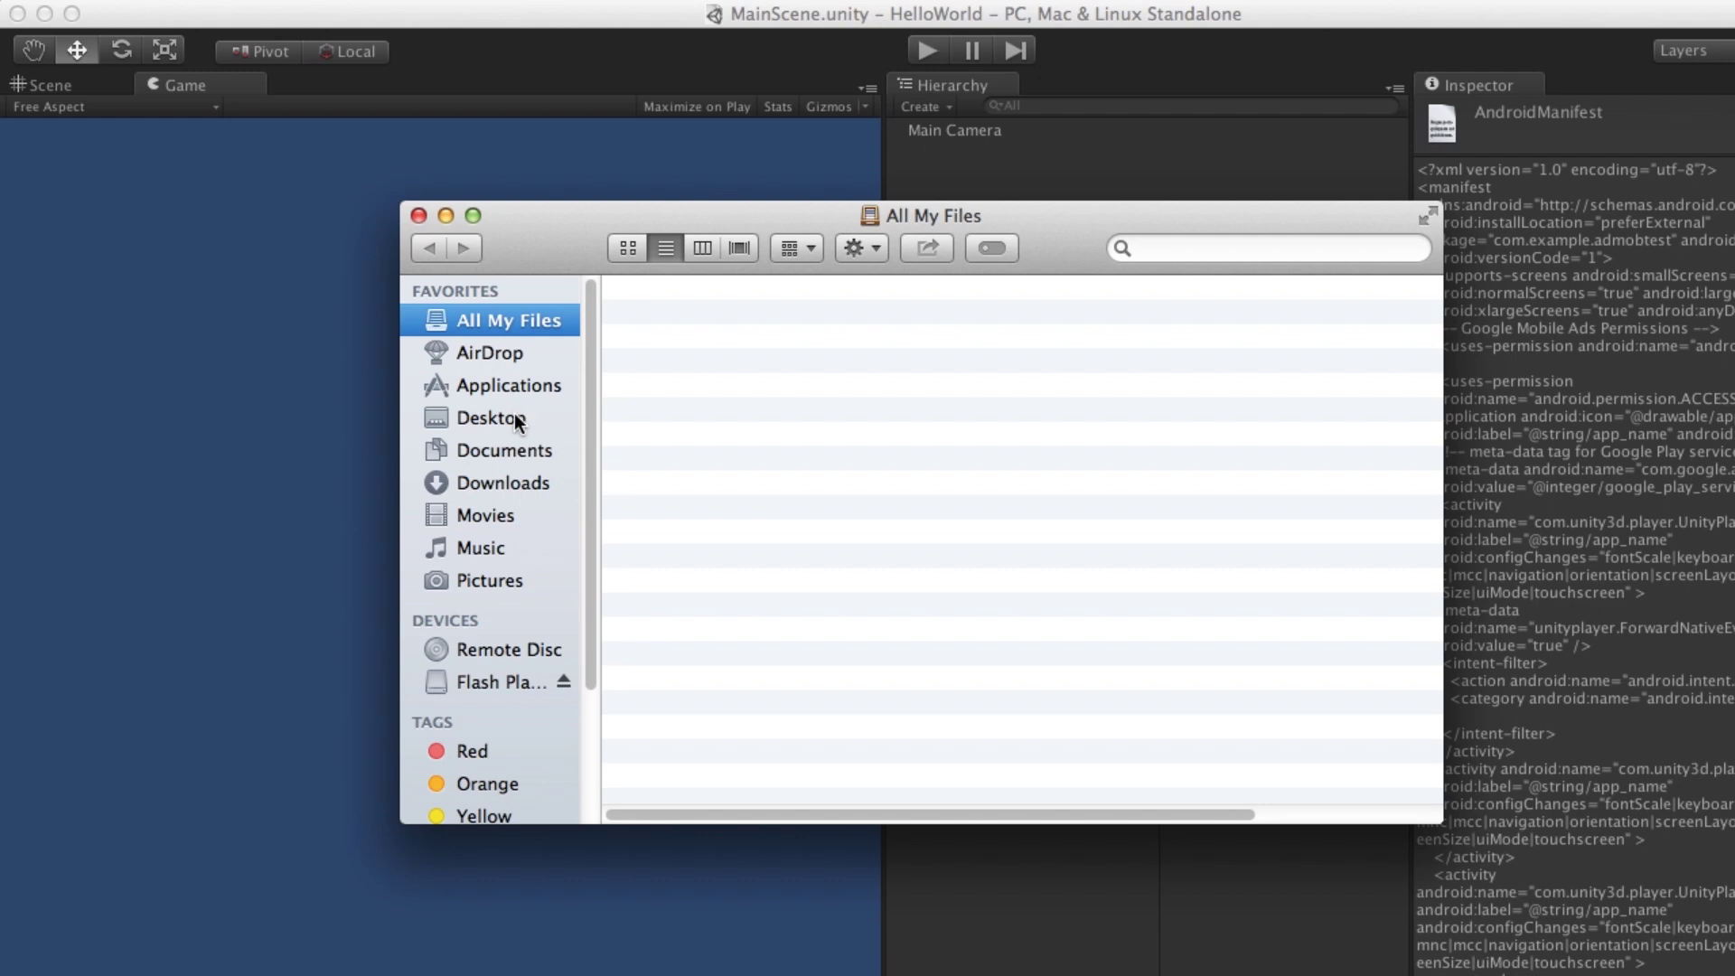
click(492, 417)
drag(551, 256, 429, 257)
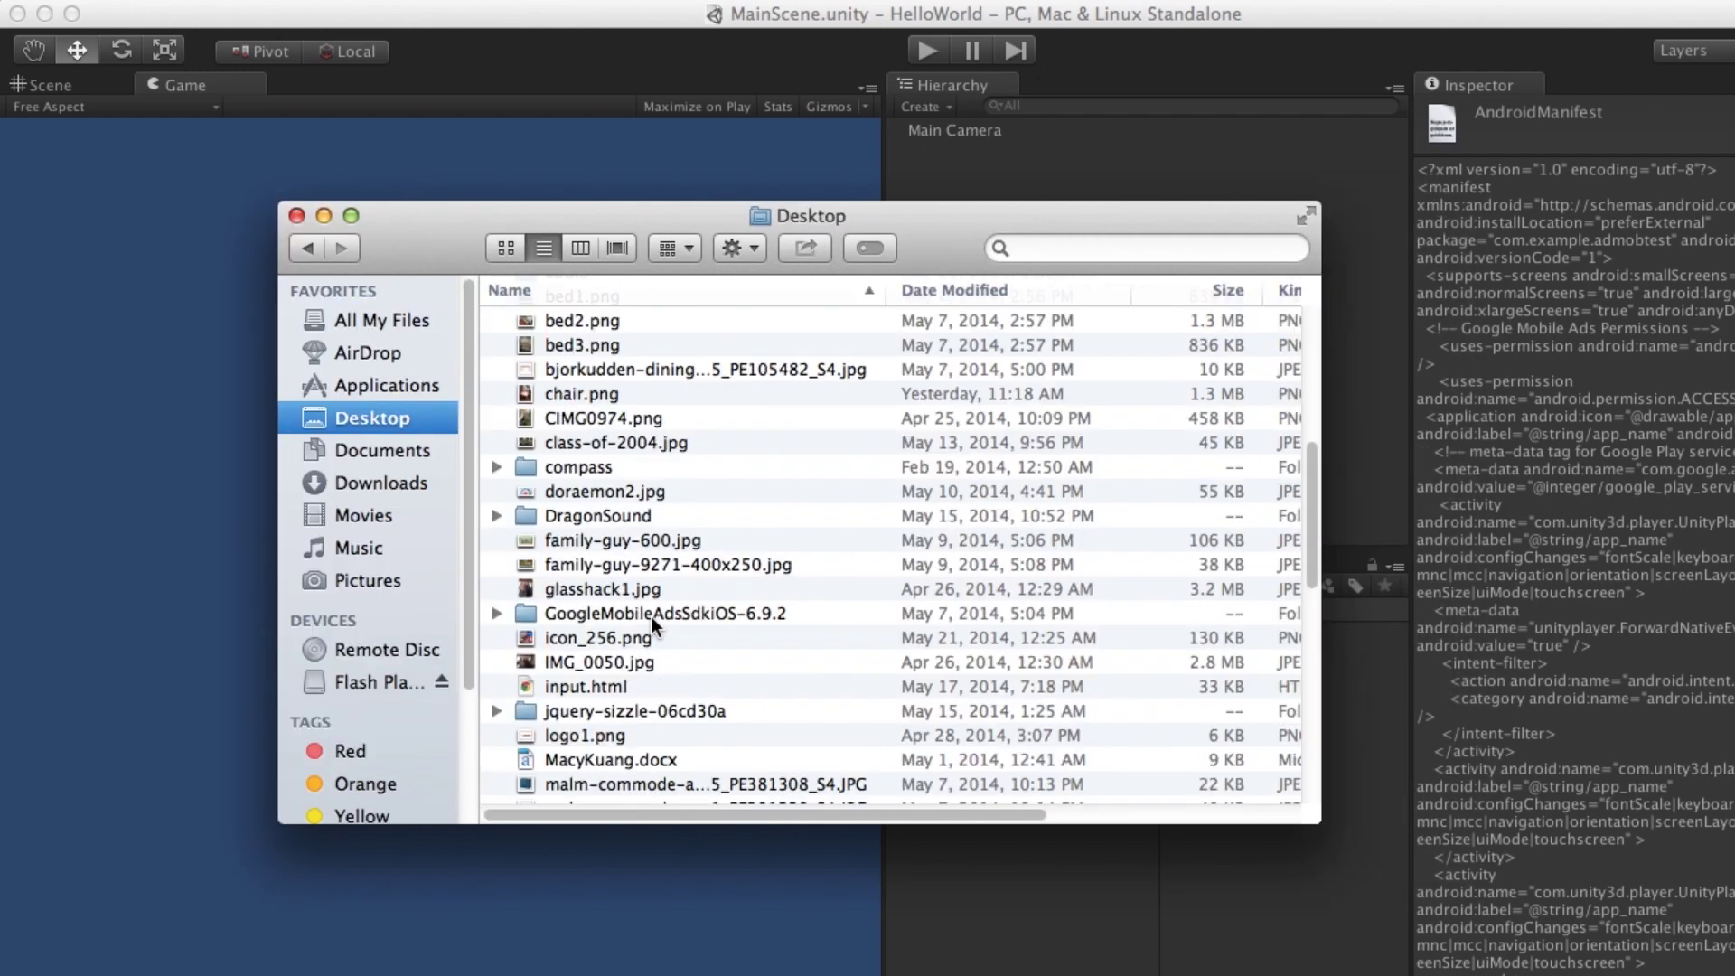
double_click(651, 617)
Drag the SDK files, from Add-ons through libGoogleAdMobAds.a, into Unity's Plugins/iOS folder
drag(723, 215, 437, 180)
click(321, 604)
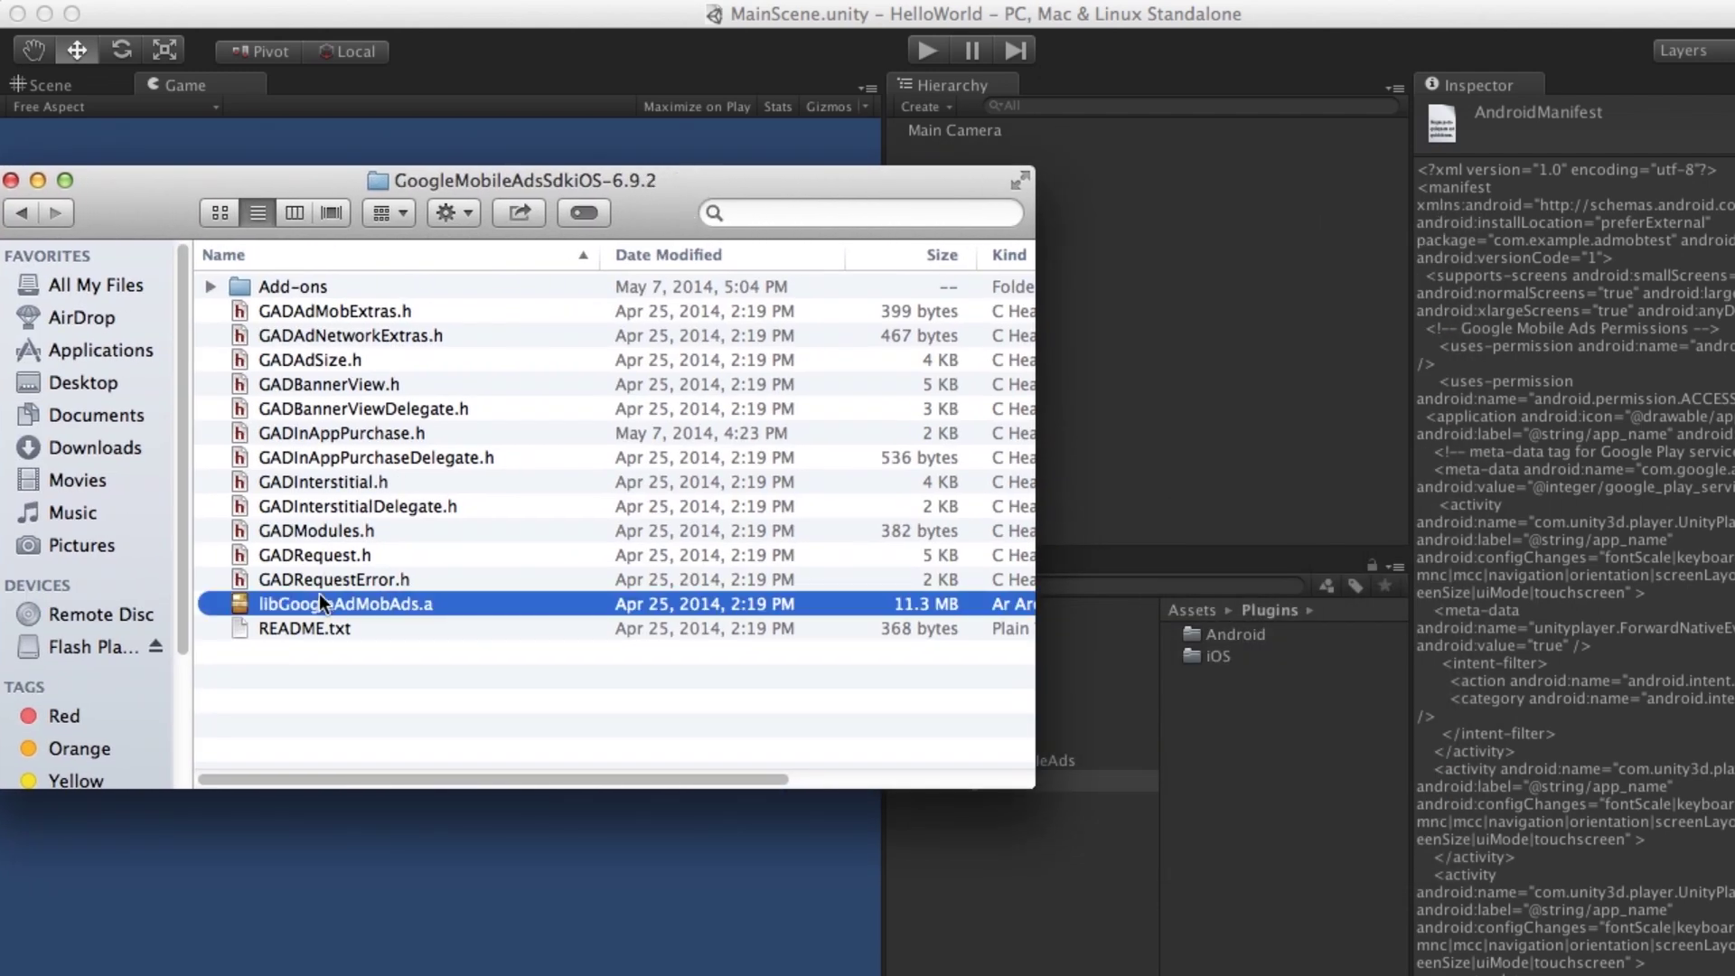
shift+click(301, 289)
drag(376, 286, 1212, 658)
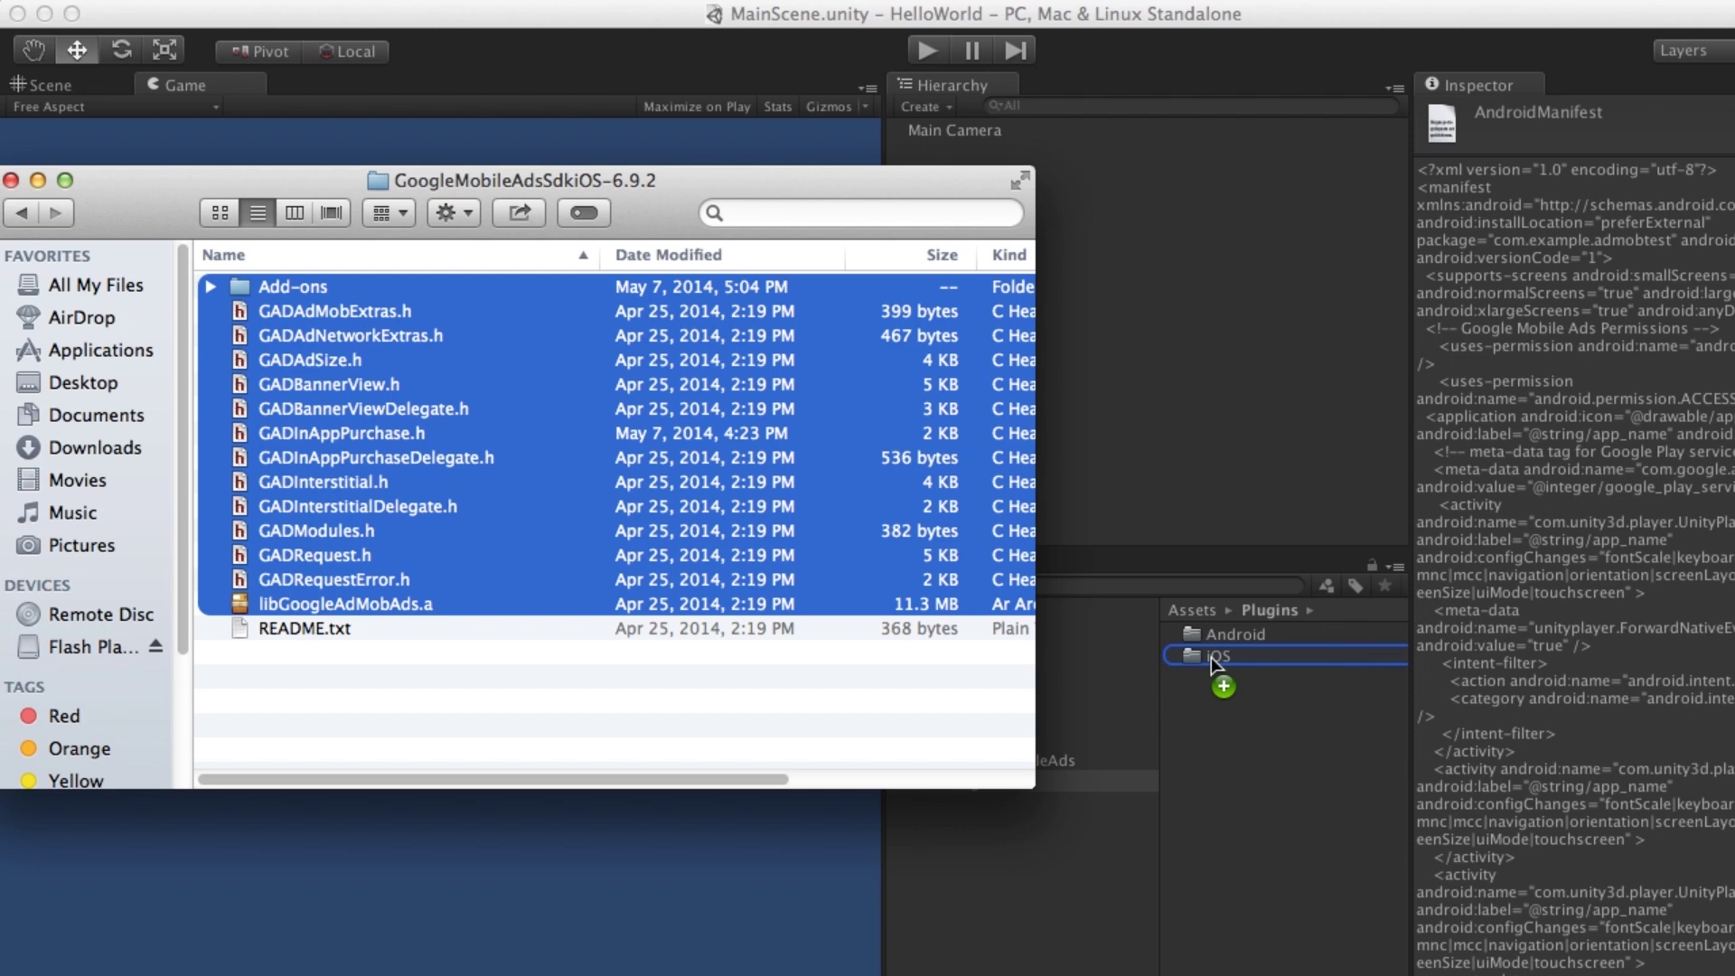
drag(1211, 658, 1211, 658)
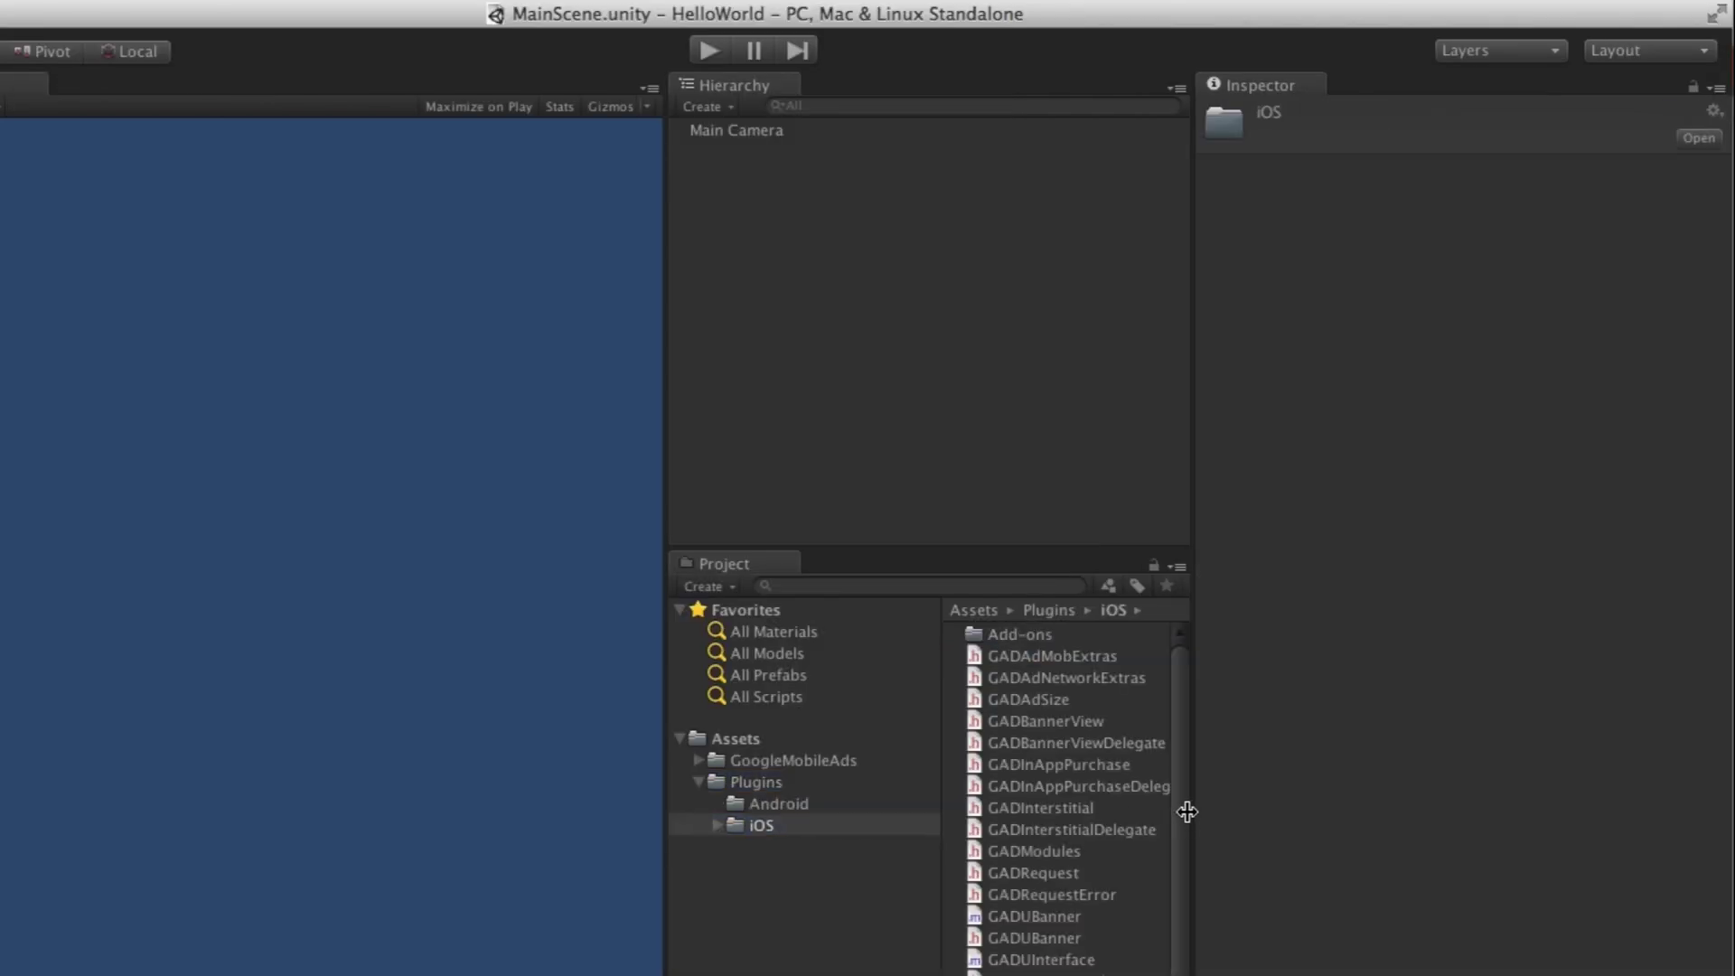
drag(1181, 813, 1195, 723)
Assign GoogleMobileAdsDemoScript from Assets to the Main Camera's missing script slot
click(821, 130)
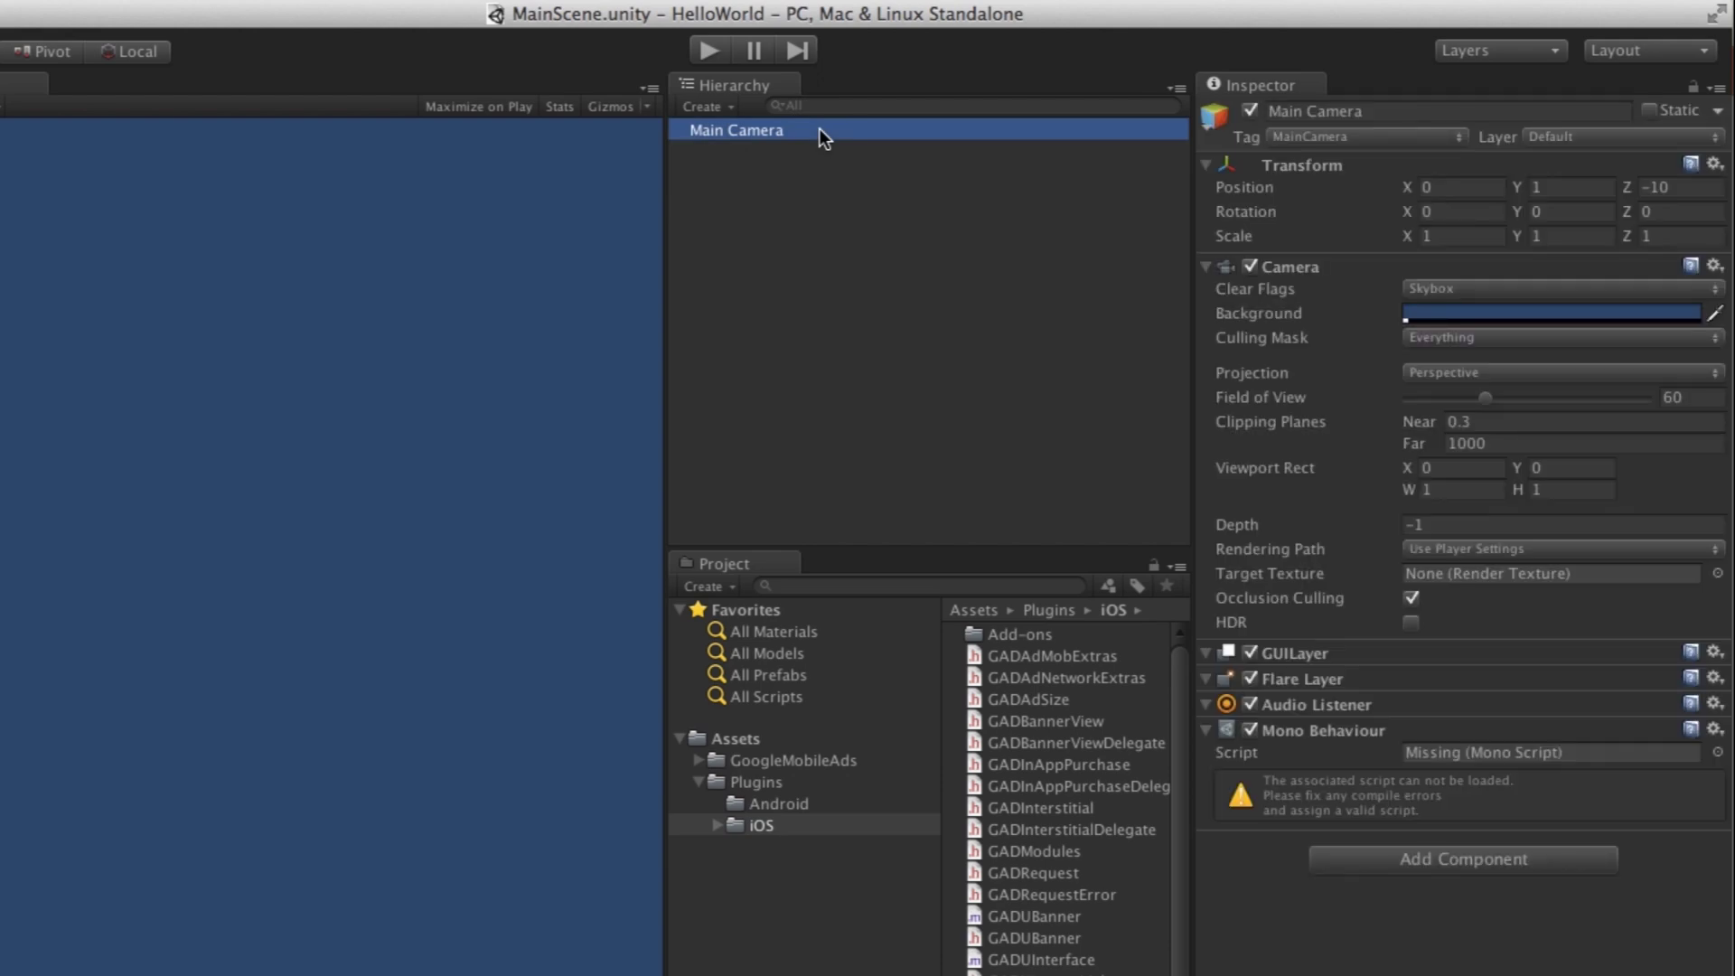
click(774, 740)
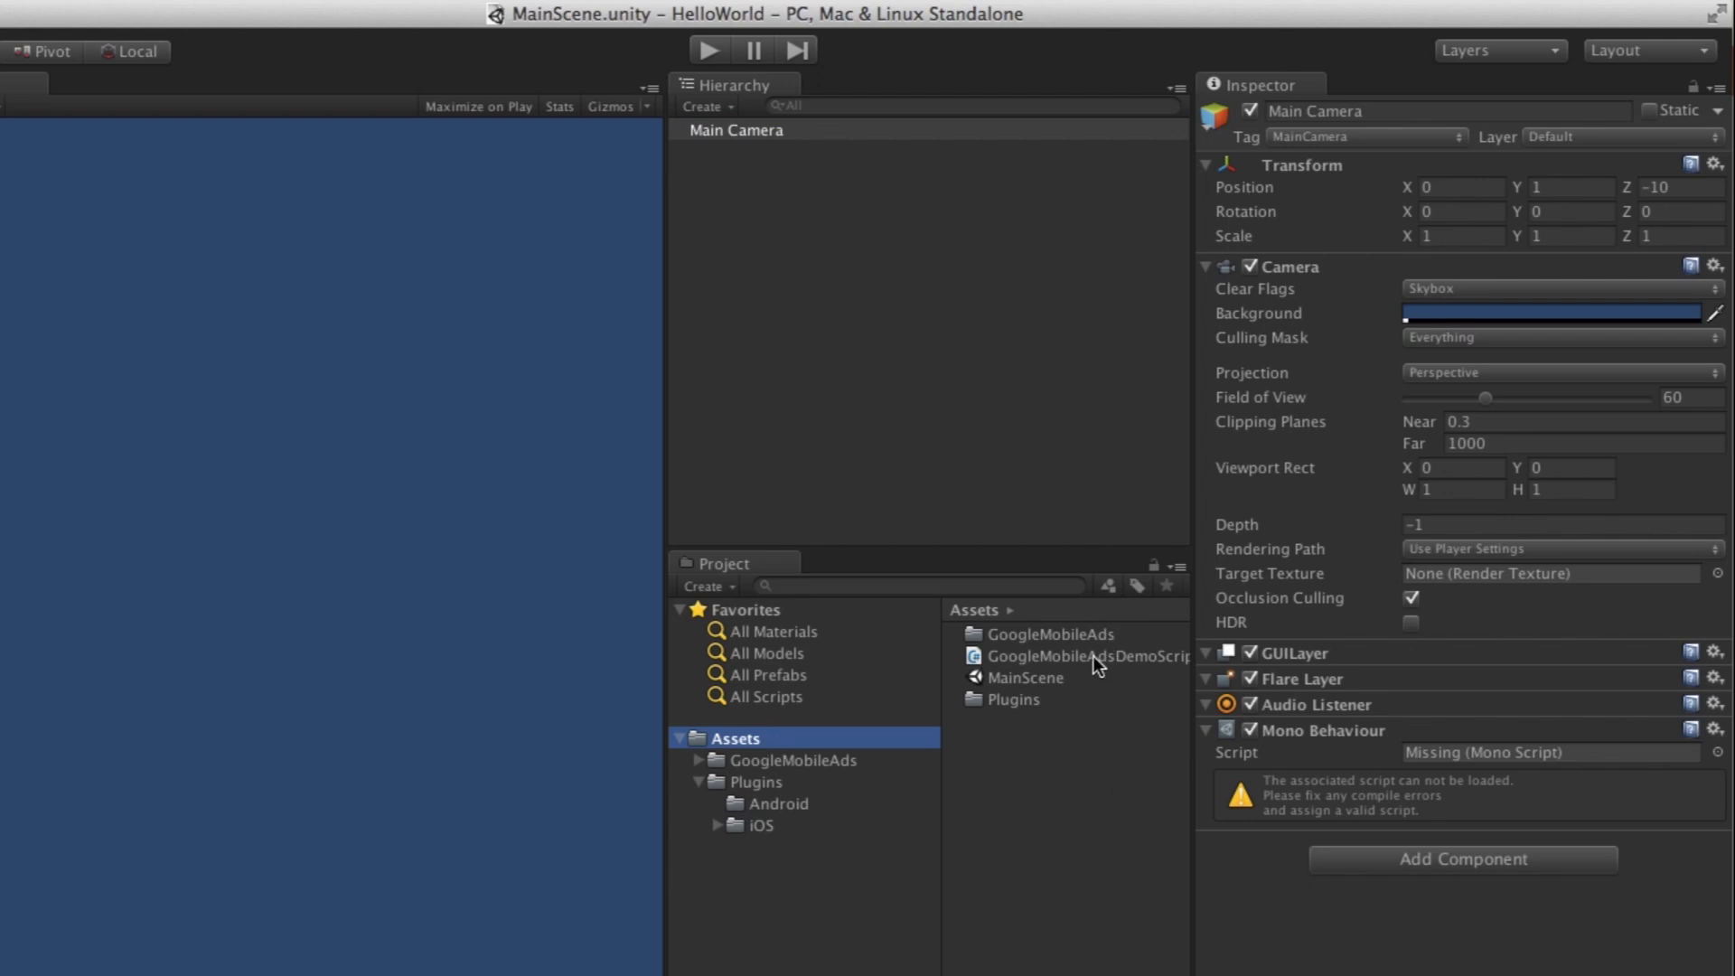
drag(1093, 656, 1440, 758)
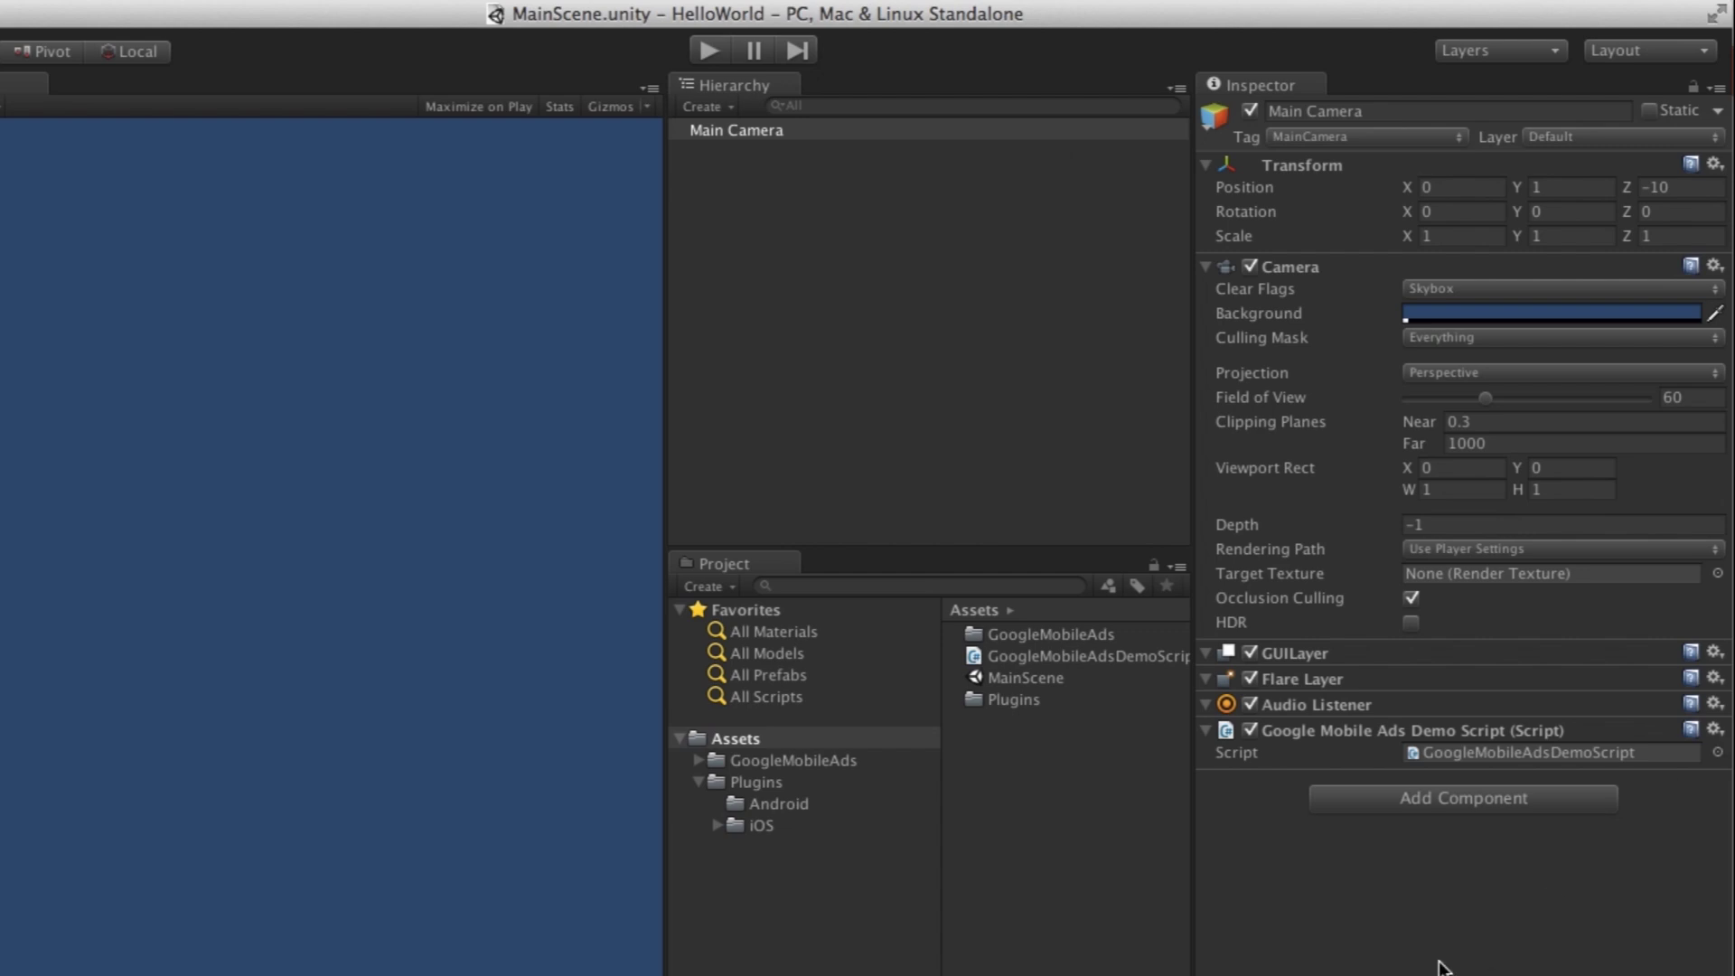
click(1715, 730)
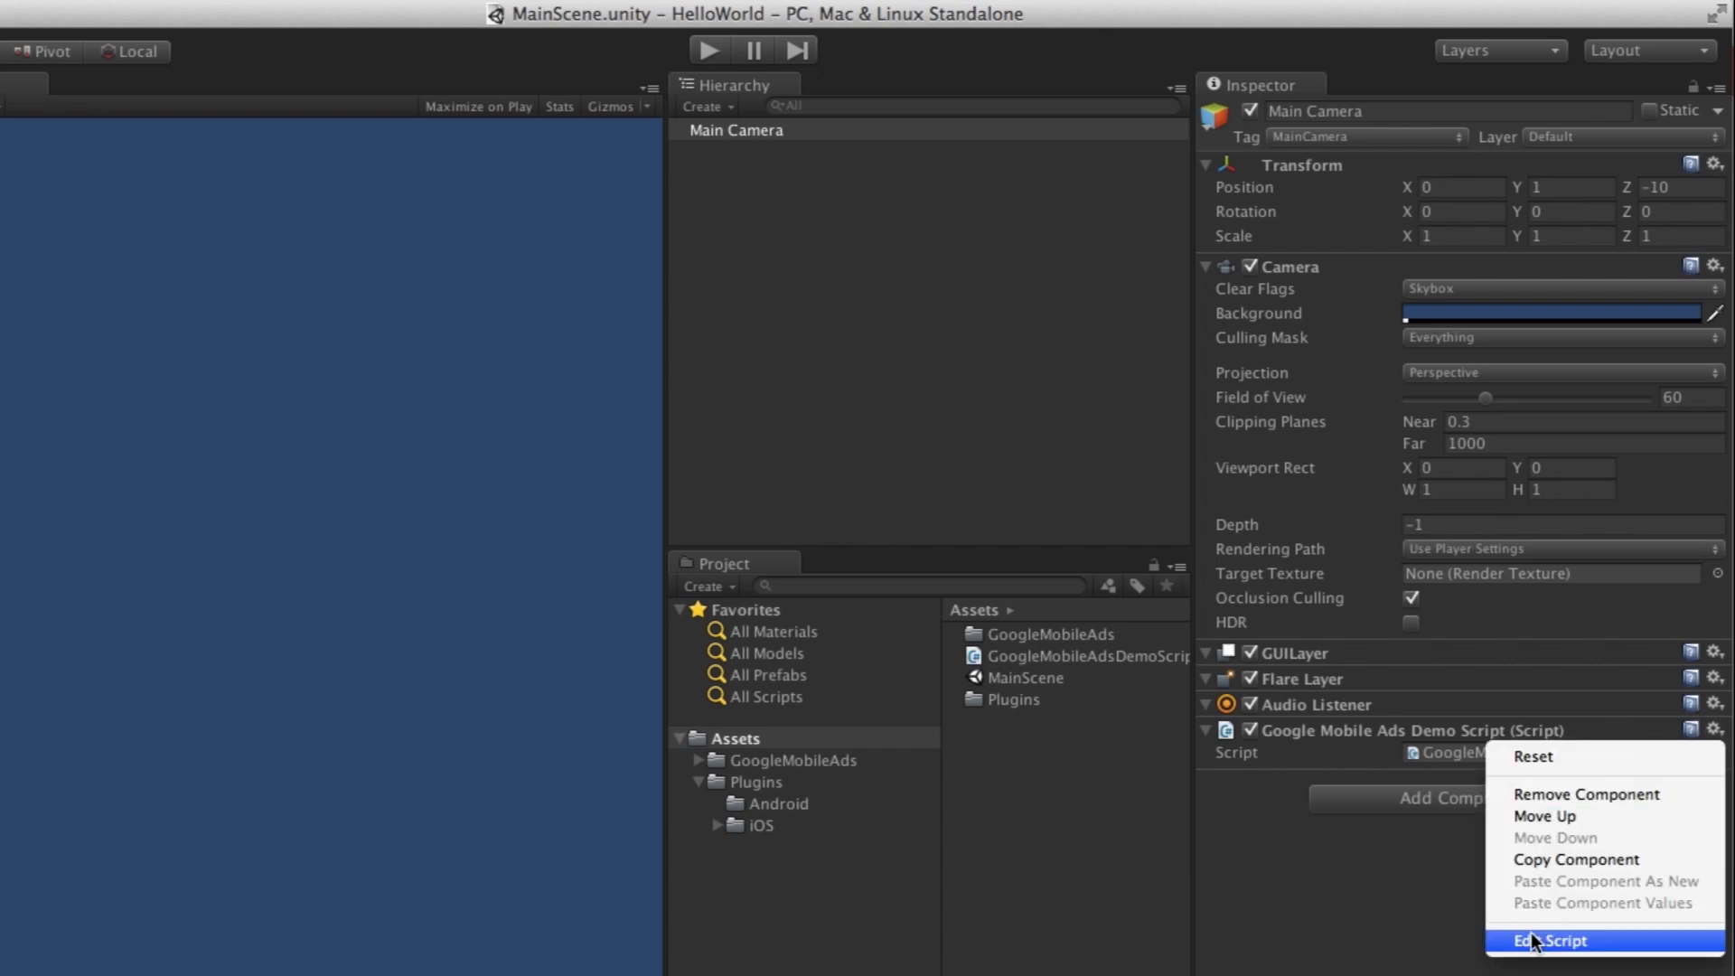
Edit the demo script in Xamarin Studio, closing every other open file tab
click(1428, 903)
click(1715, 730)
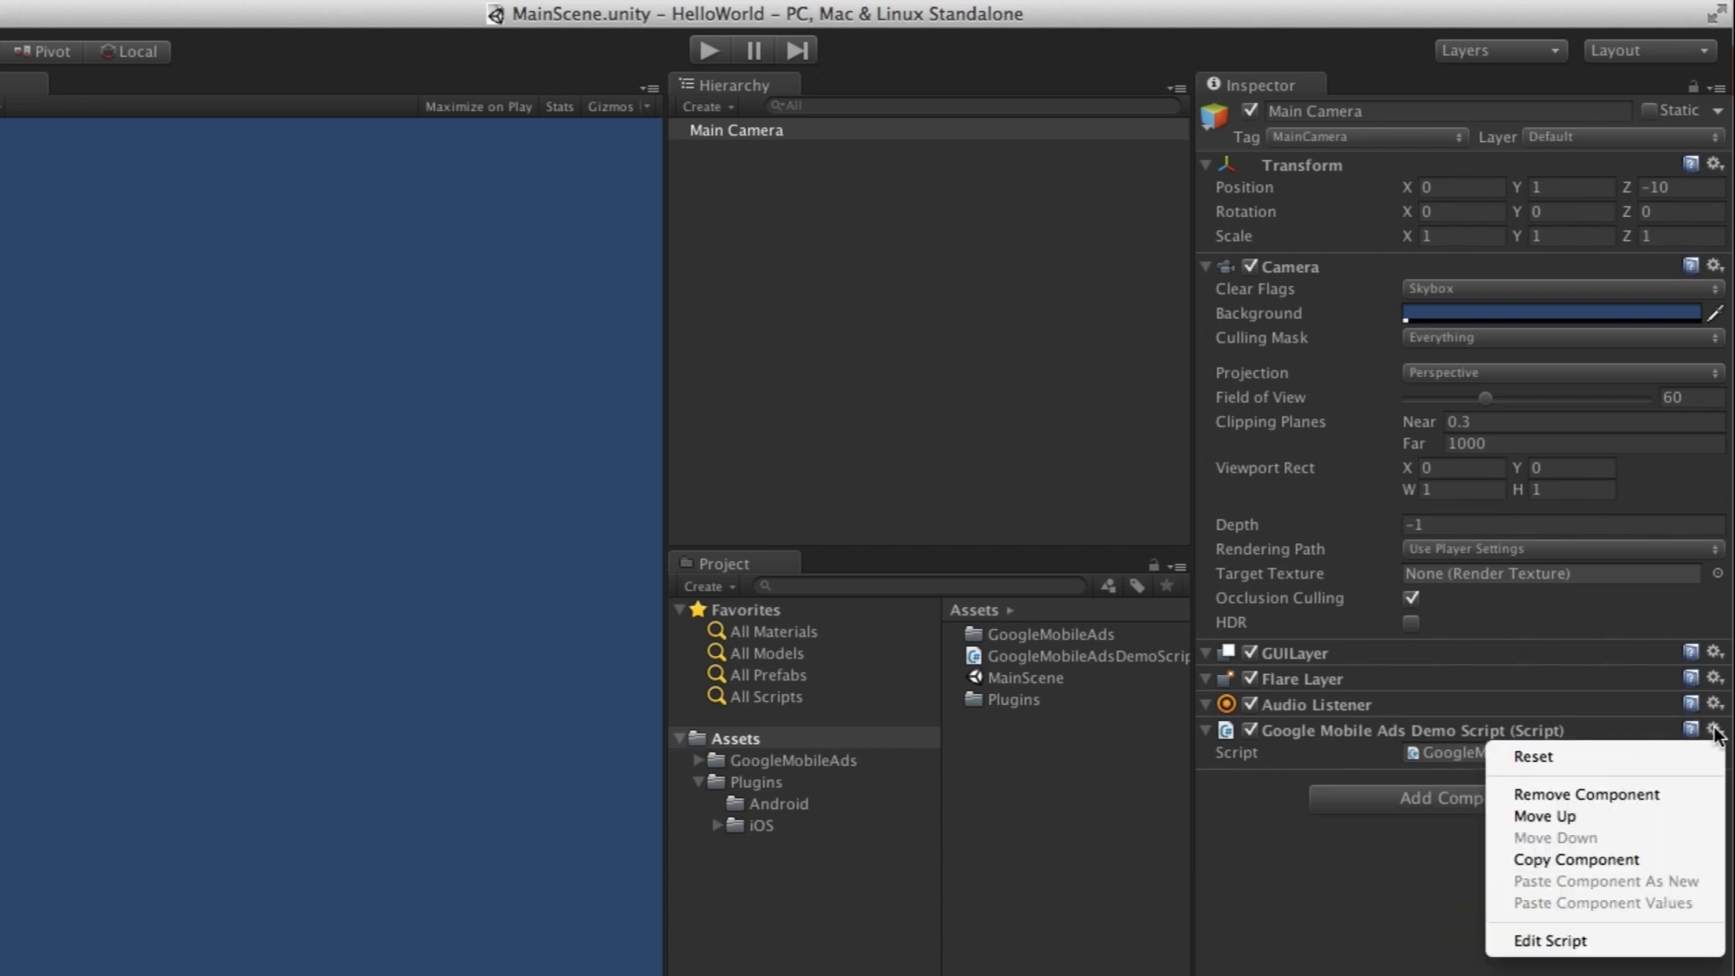
click(1559, 933)
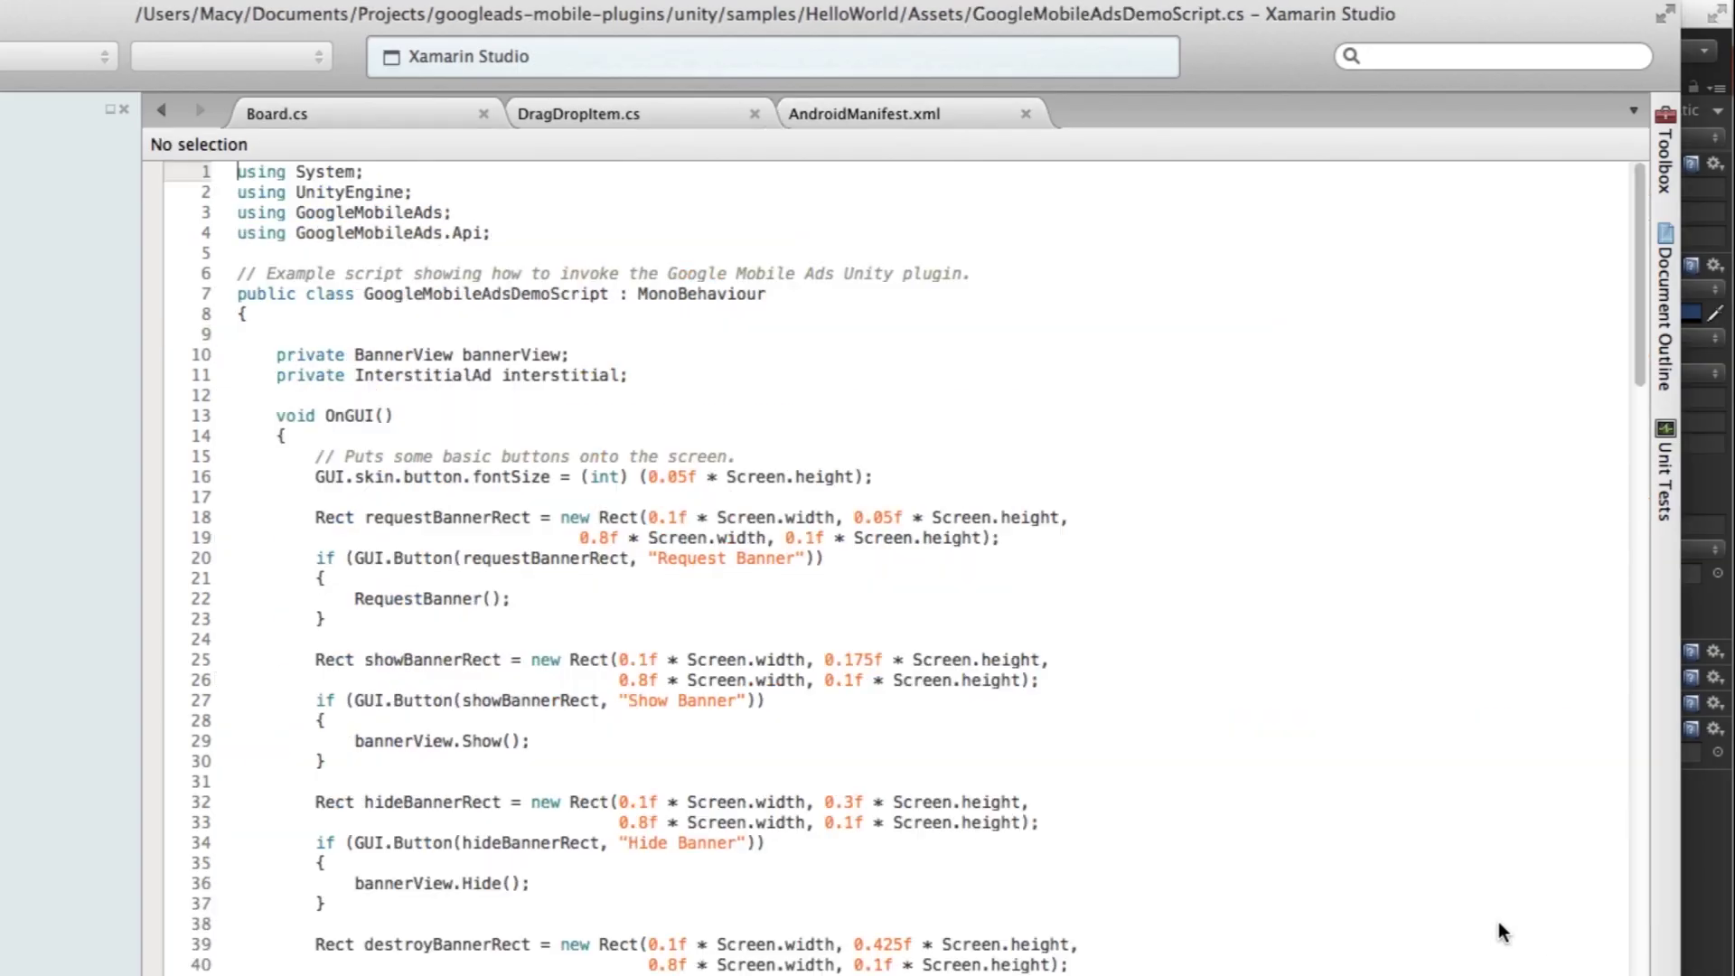
right_click(1187, 116)
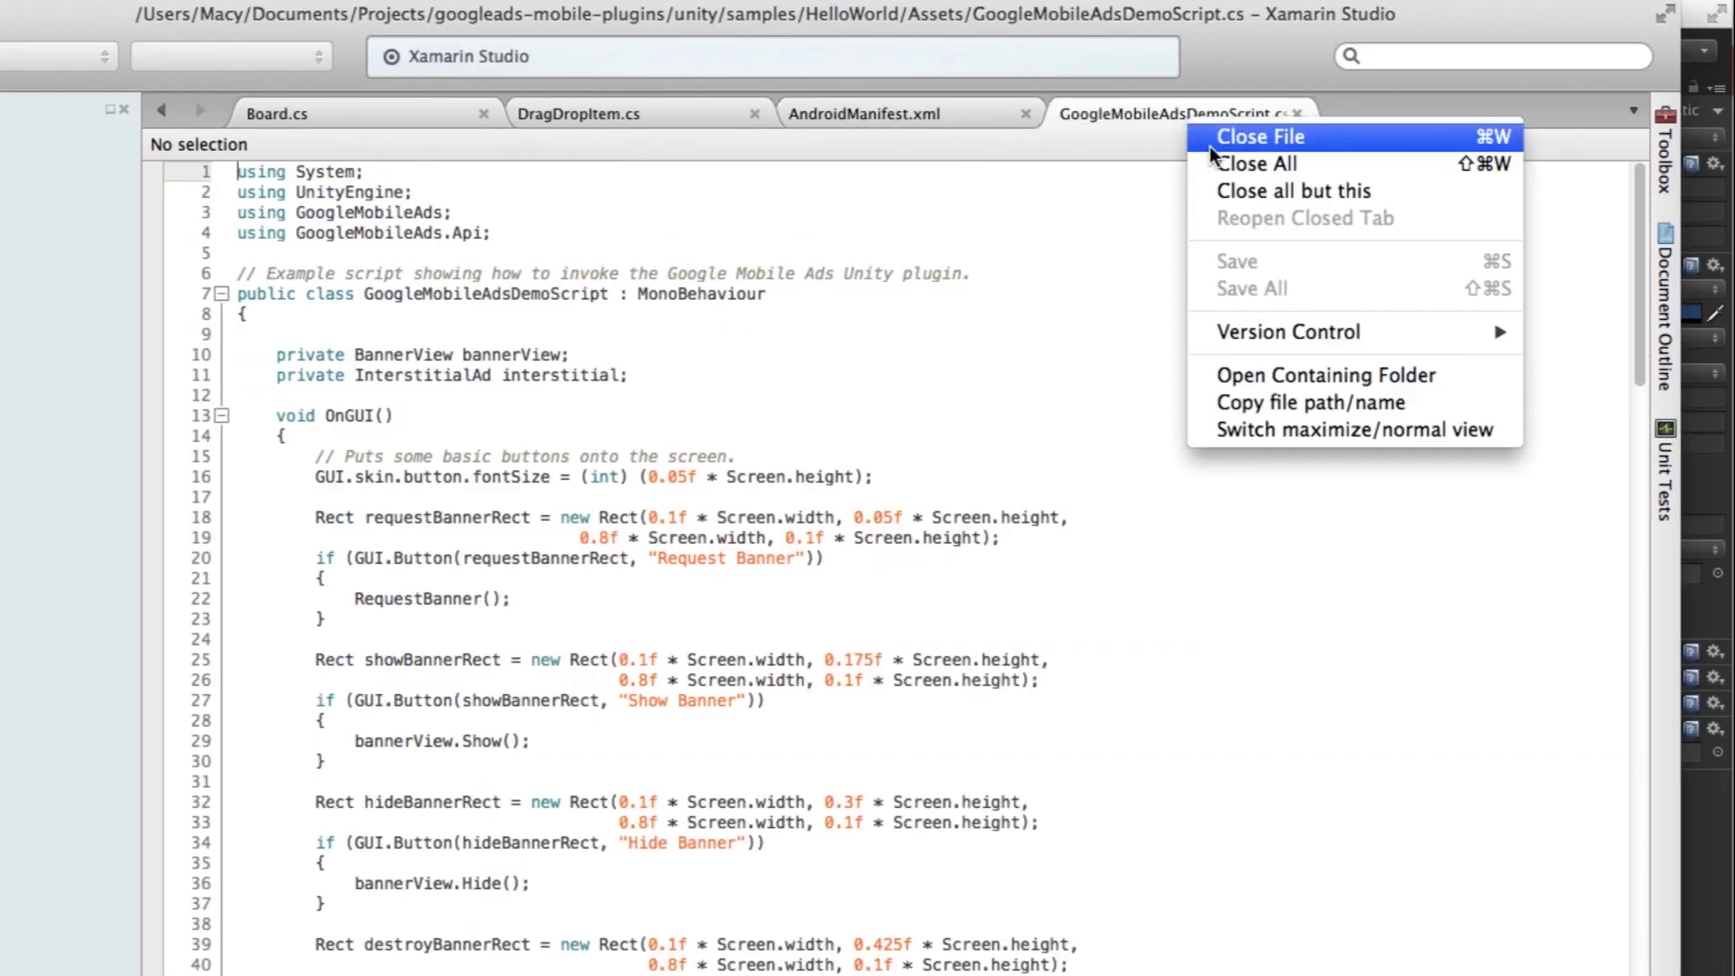
click(1265, 190)
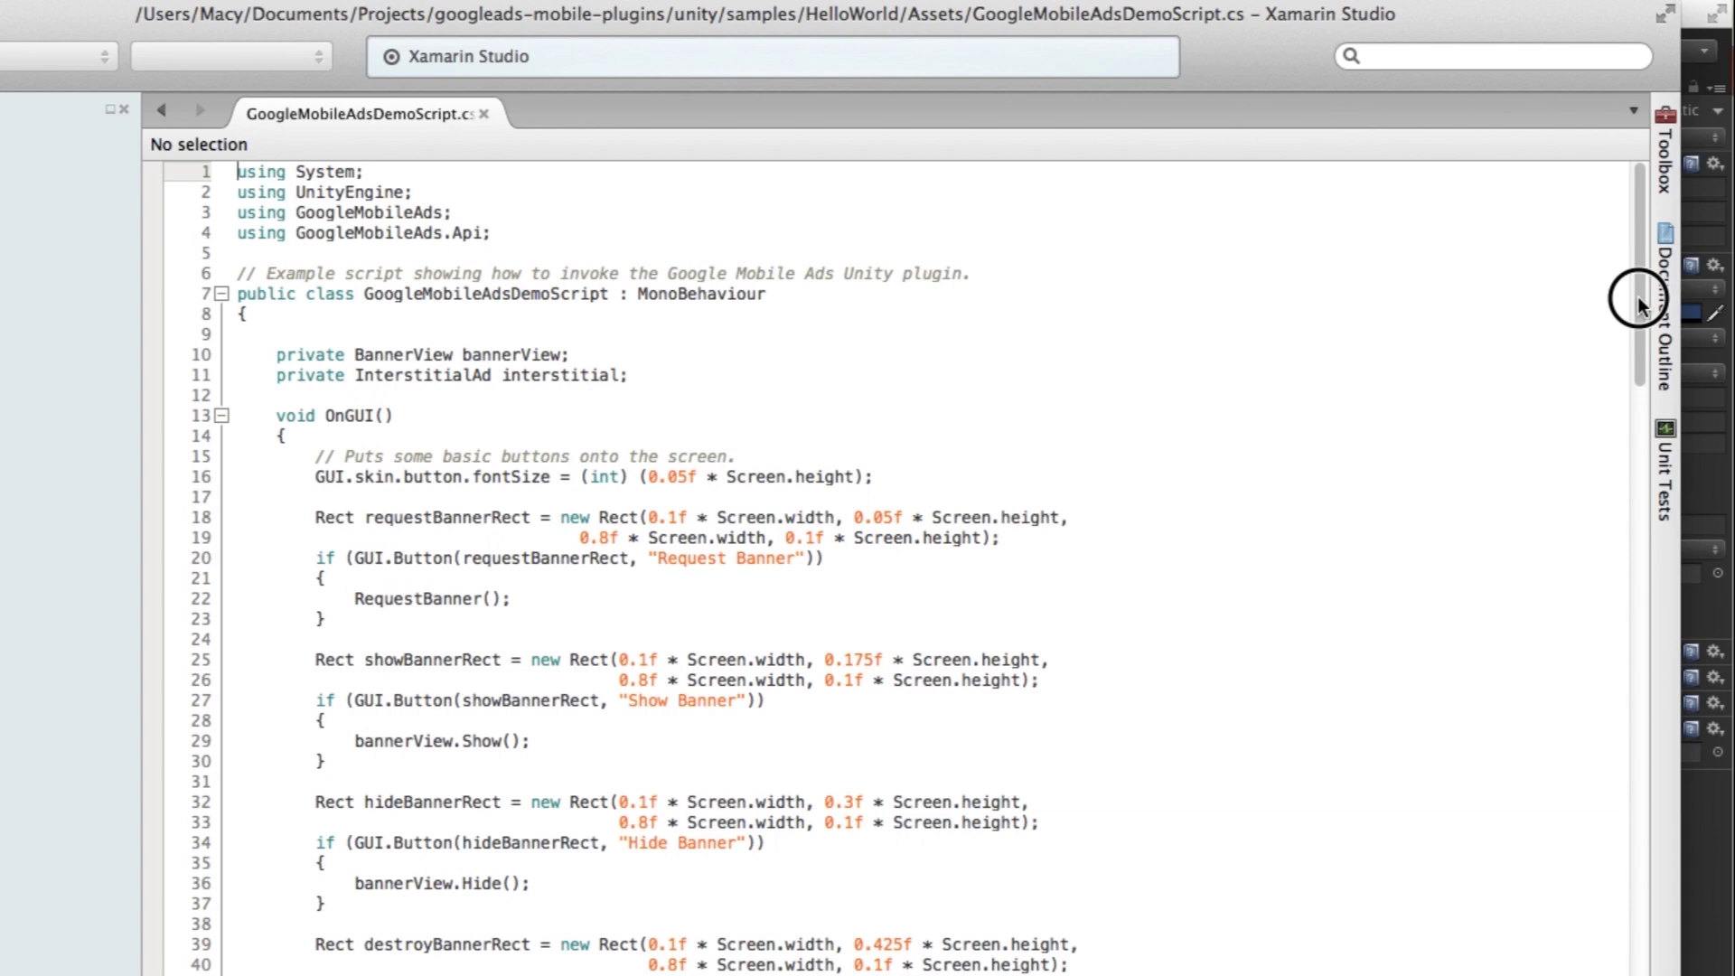
drag(1638, 302, 1553, 637)
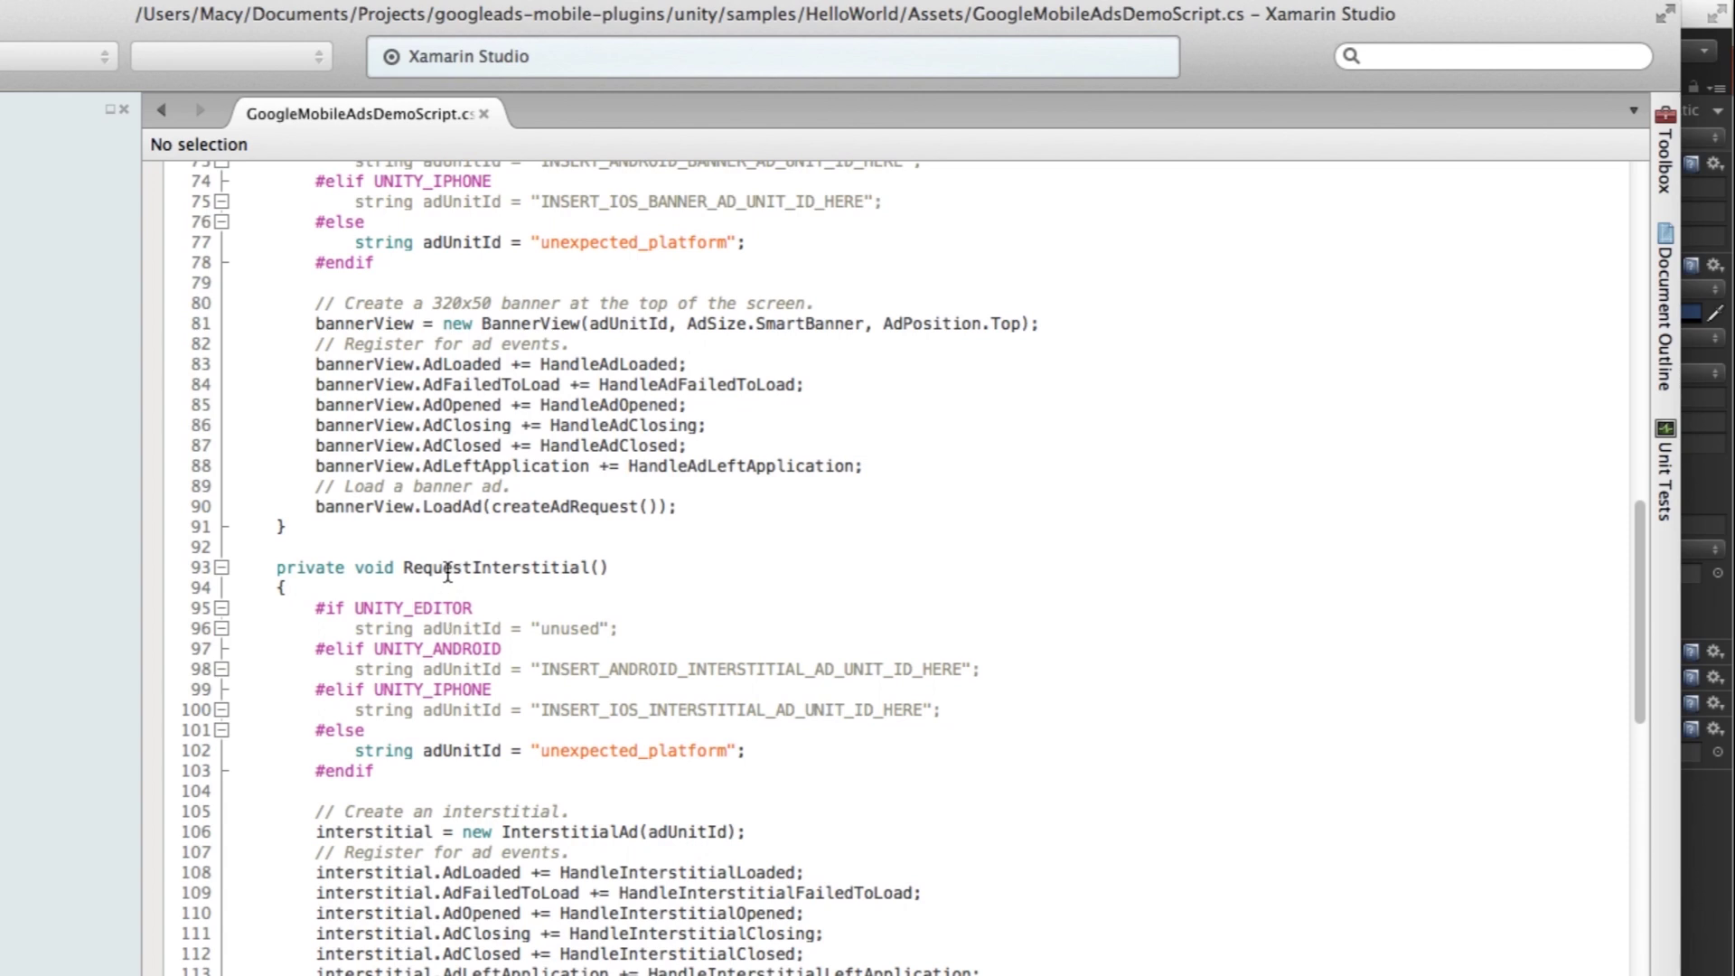
Inspect the interstitial adUnitId lines 98–100 around the #elif UNITY_IPHONE branch
double_click(460, 669)
double_click(460, 711)
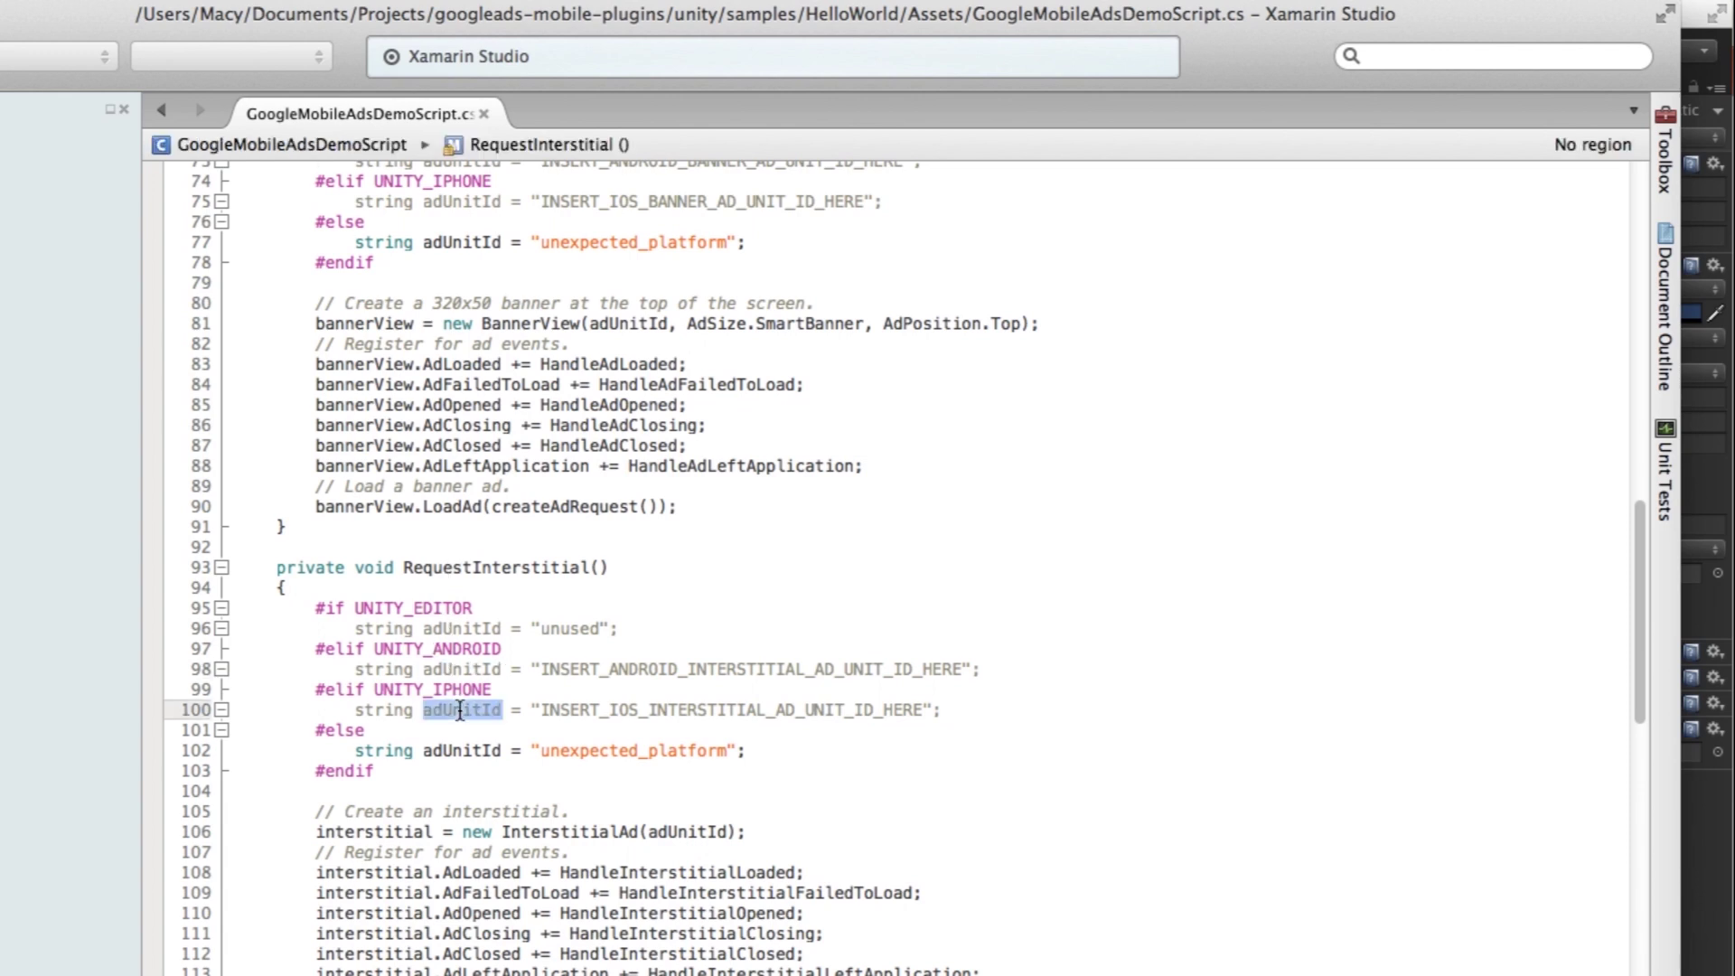
click(661, 687)
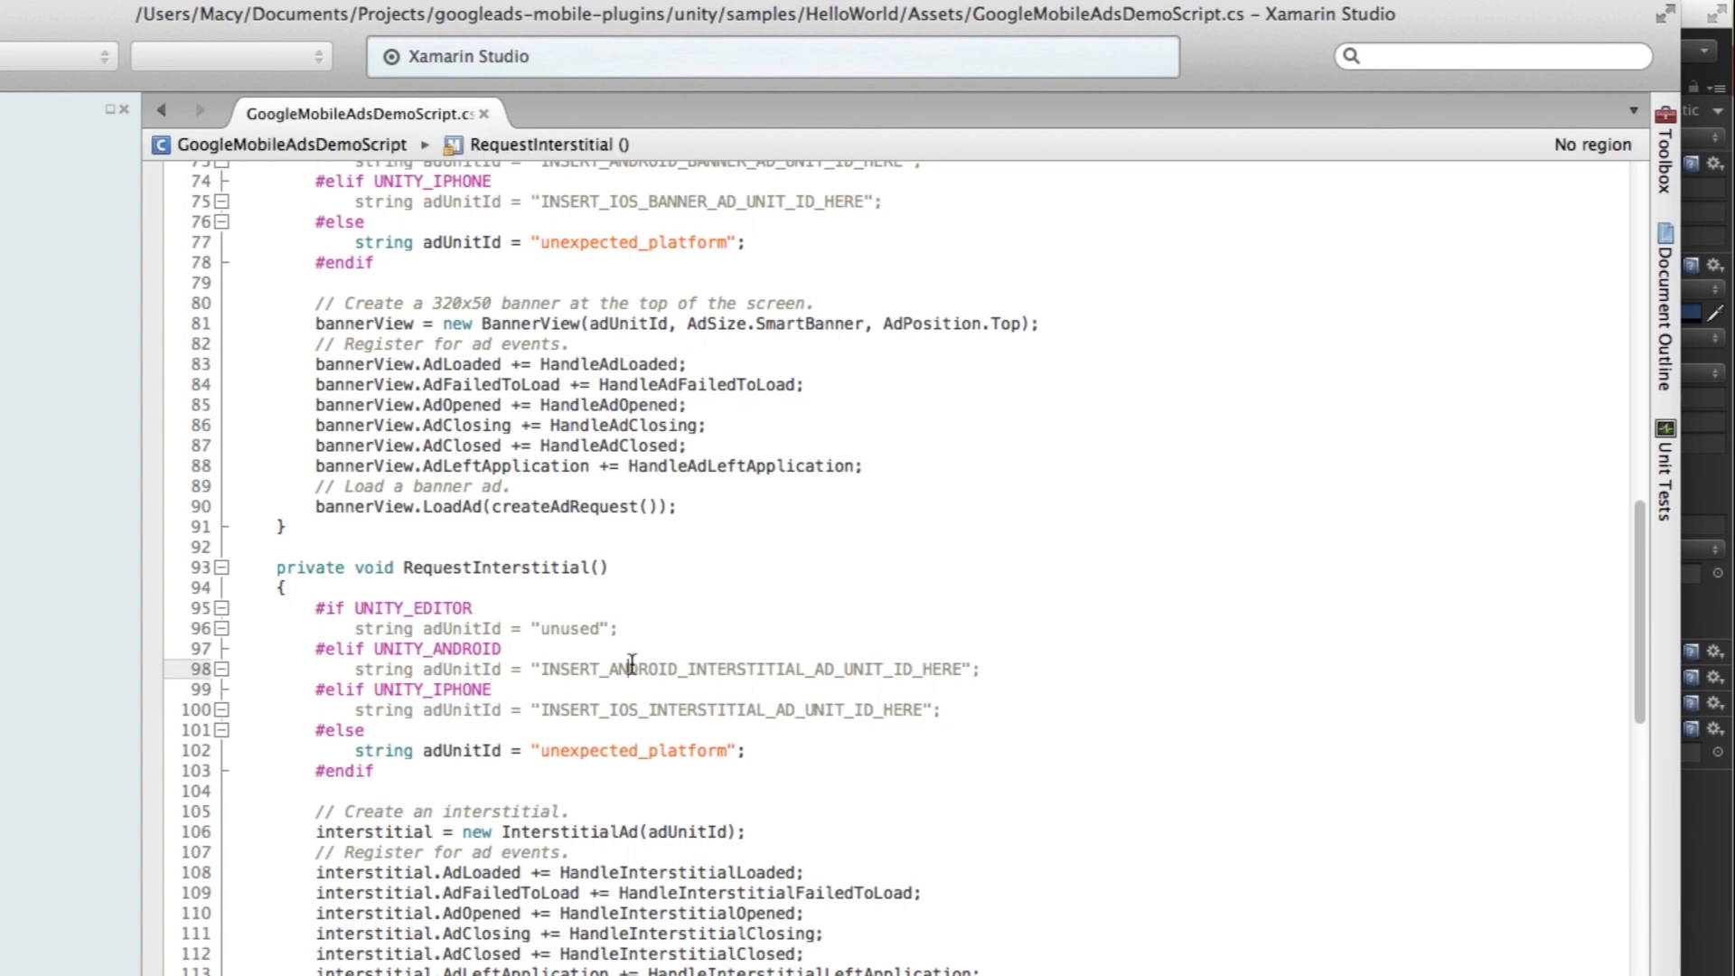
triple_click(632, 667)
click(633, 667)
click(626, 696)
triple_click(626, 696)
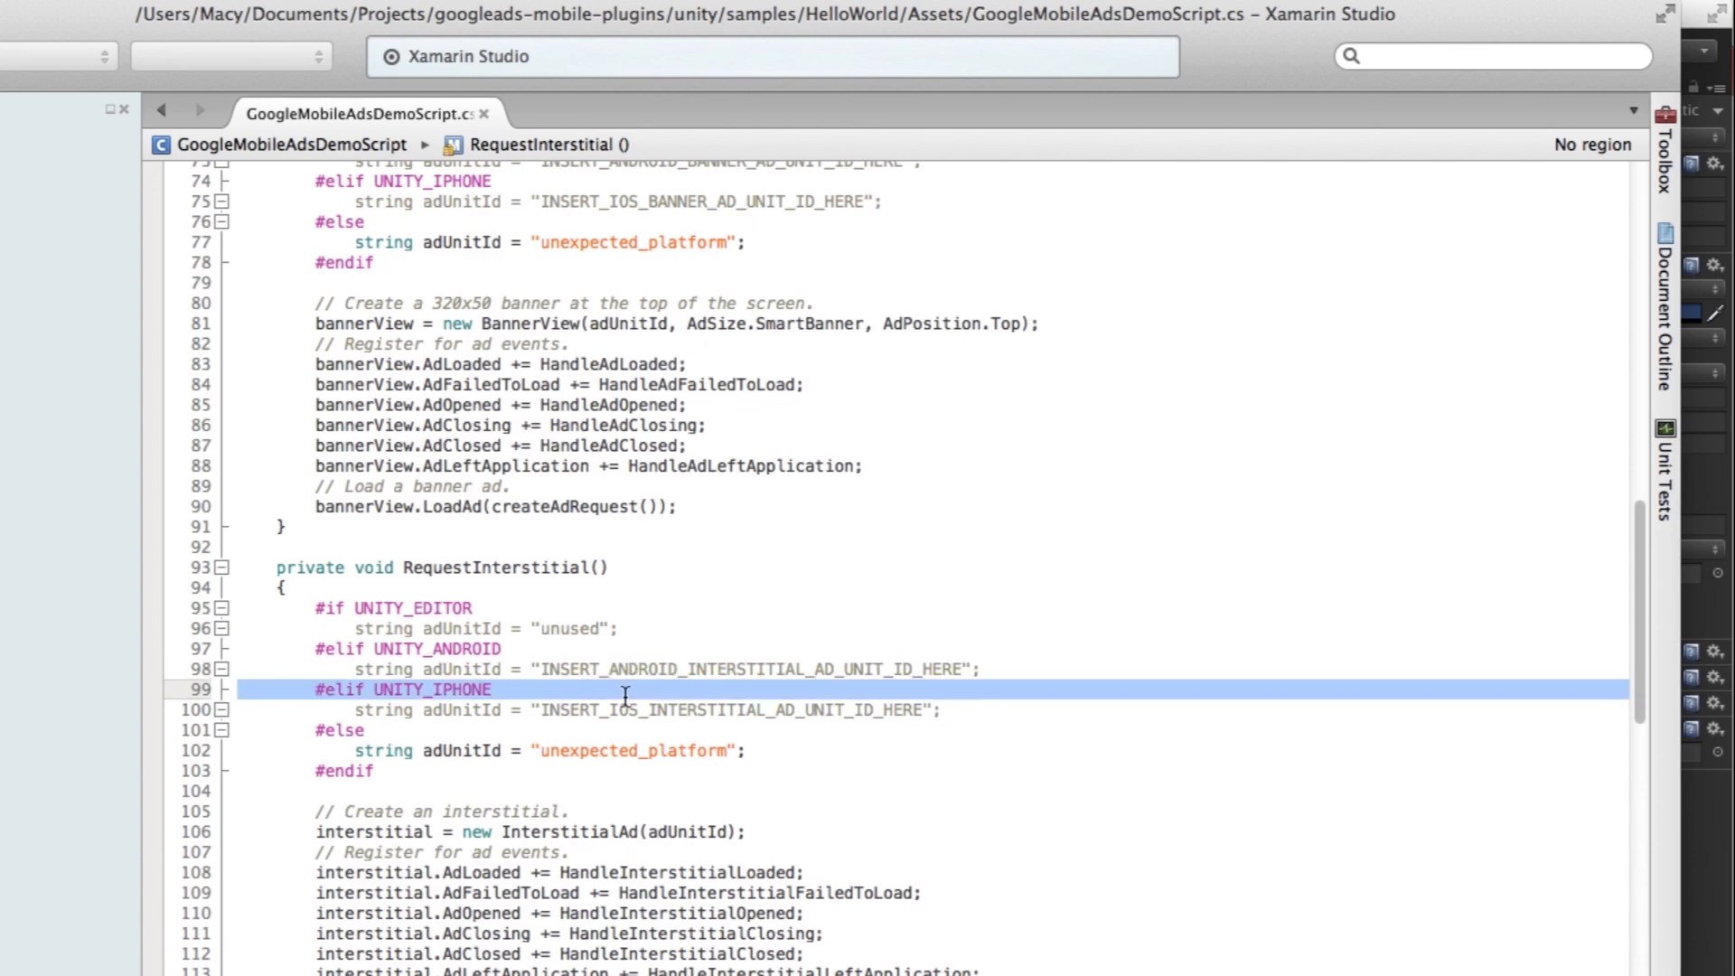
click(625, 696)
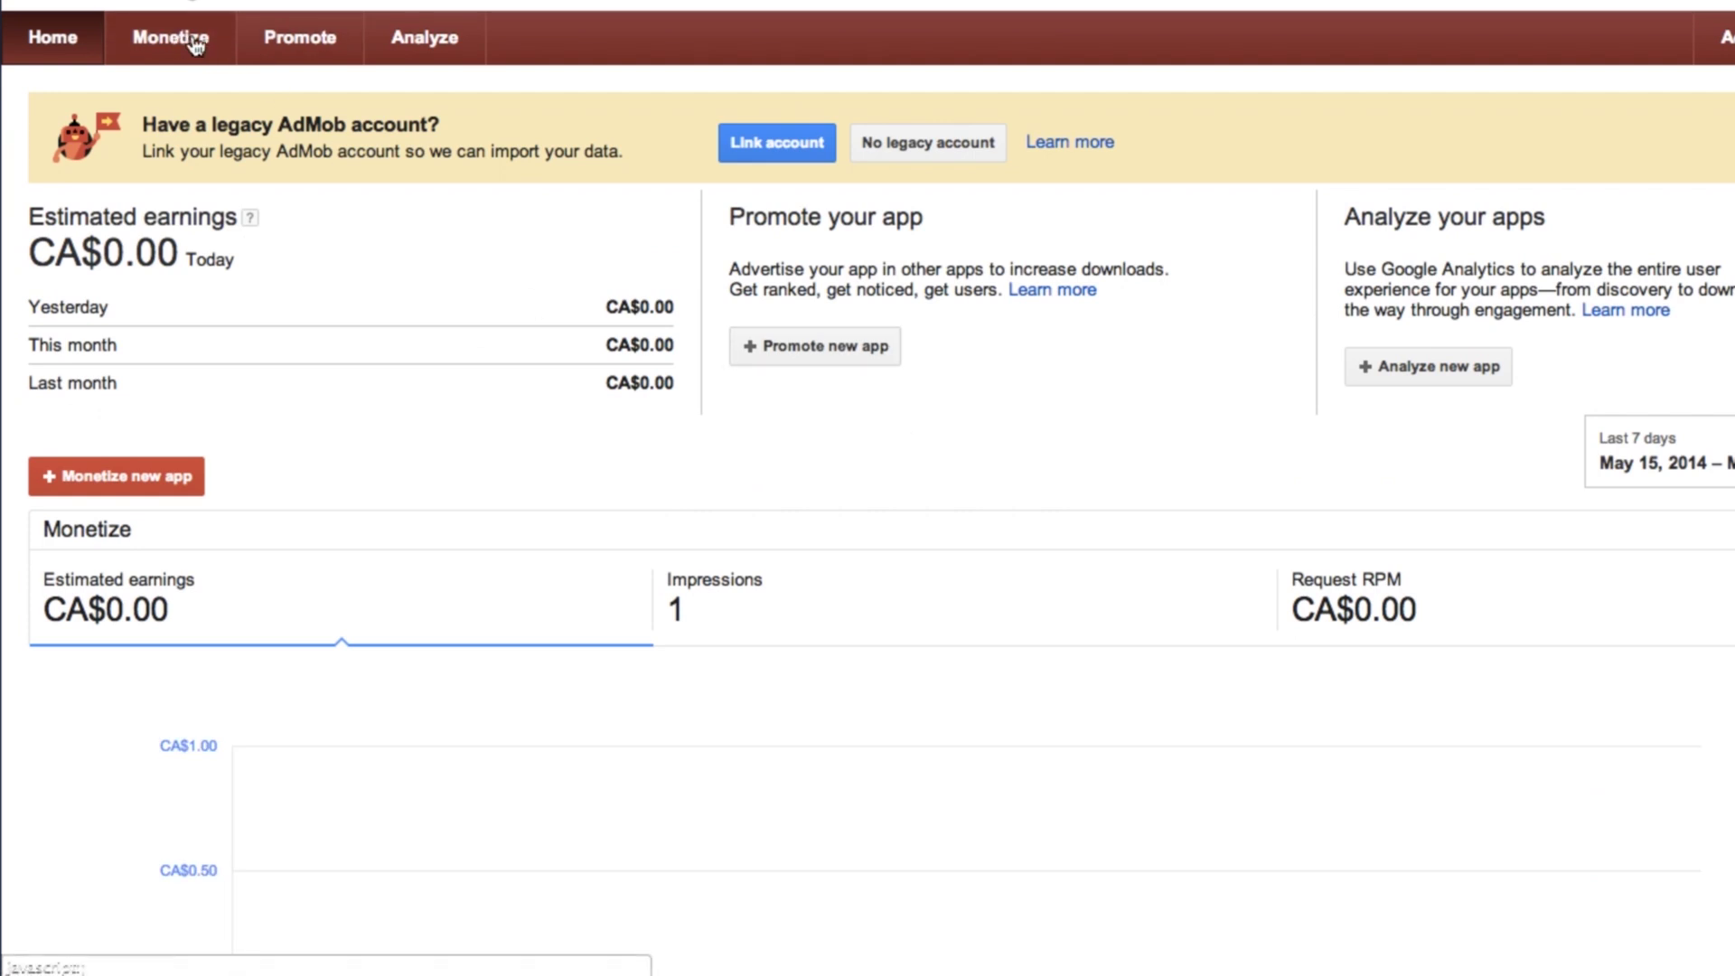
Go to Monetize > All apps > AdMob Test and start selecting the banner ad unit ID
click(177, 46)
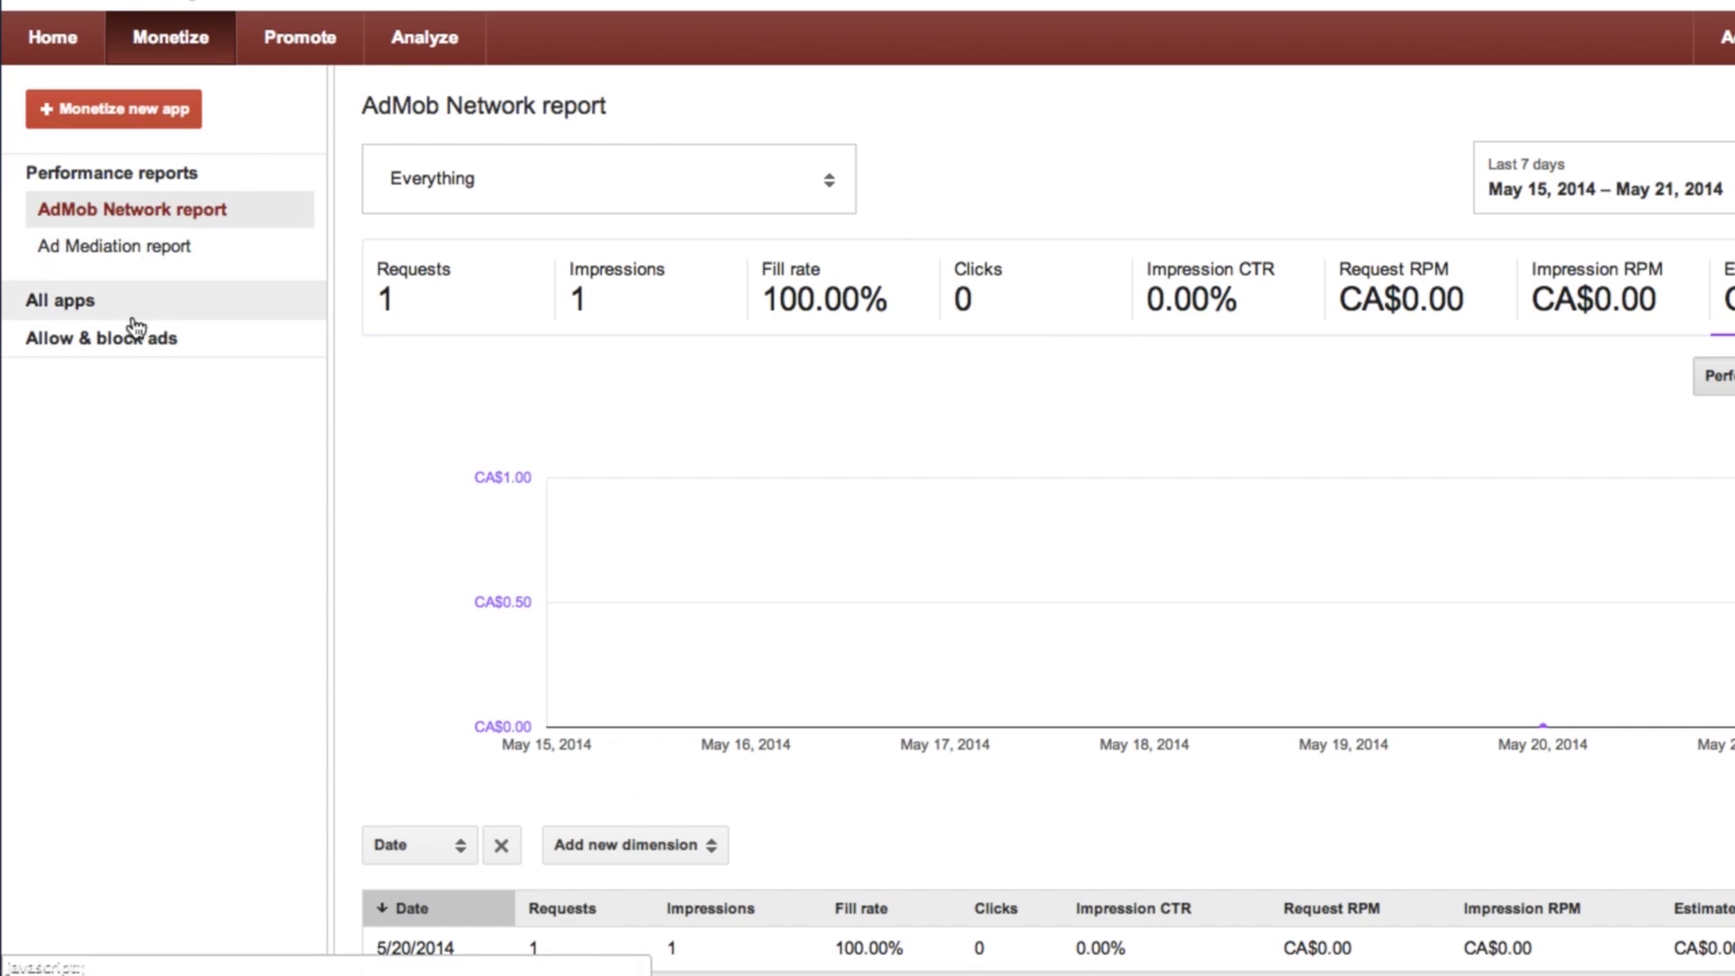
click(93, 310)
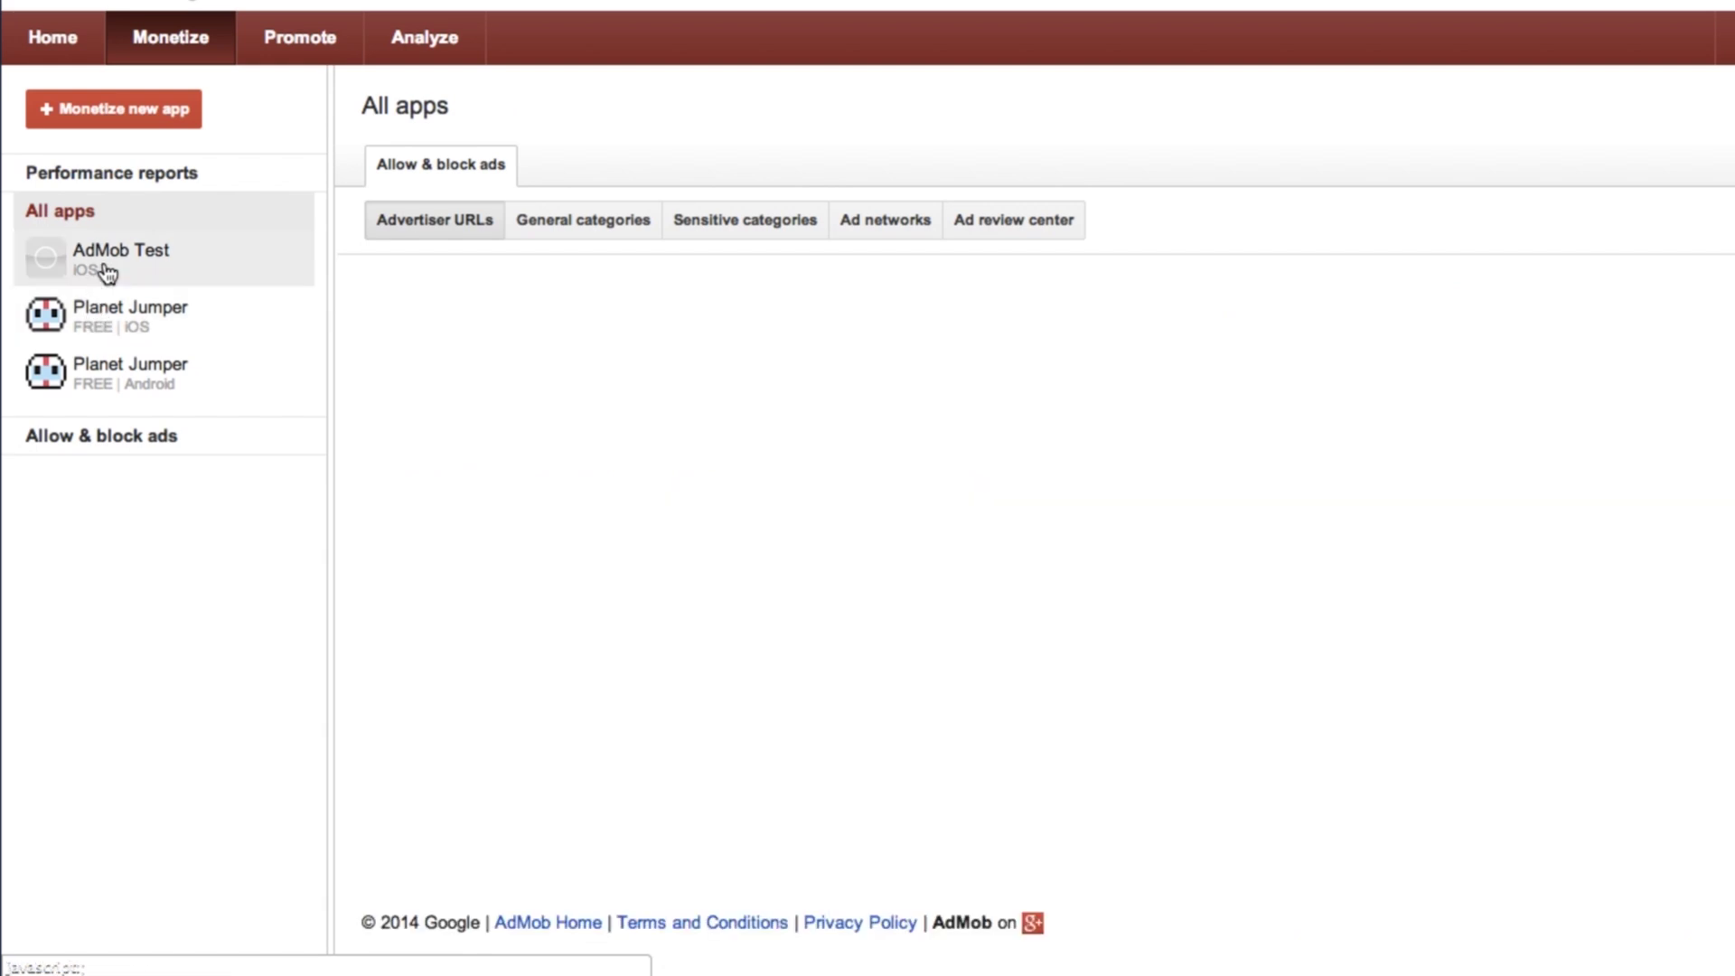
click(107, 271)
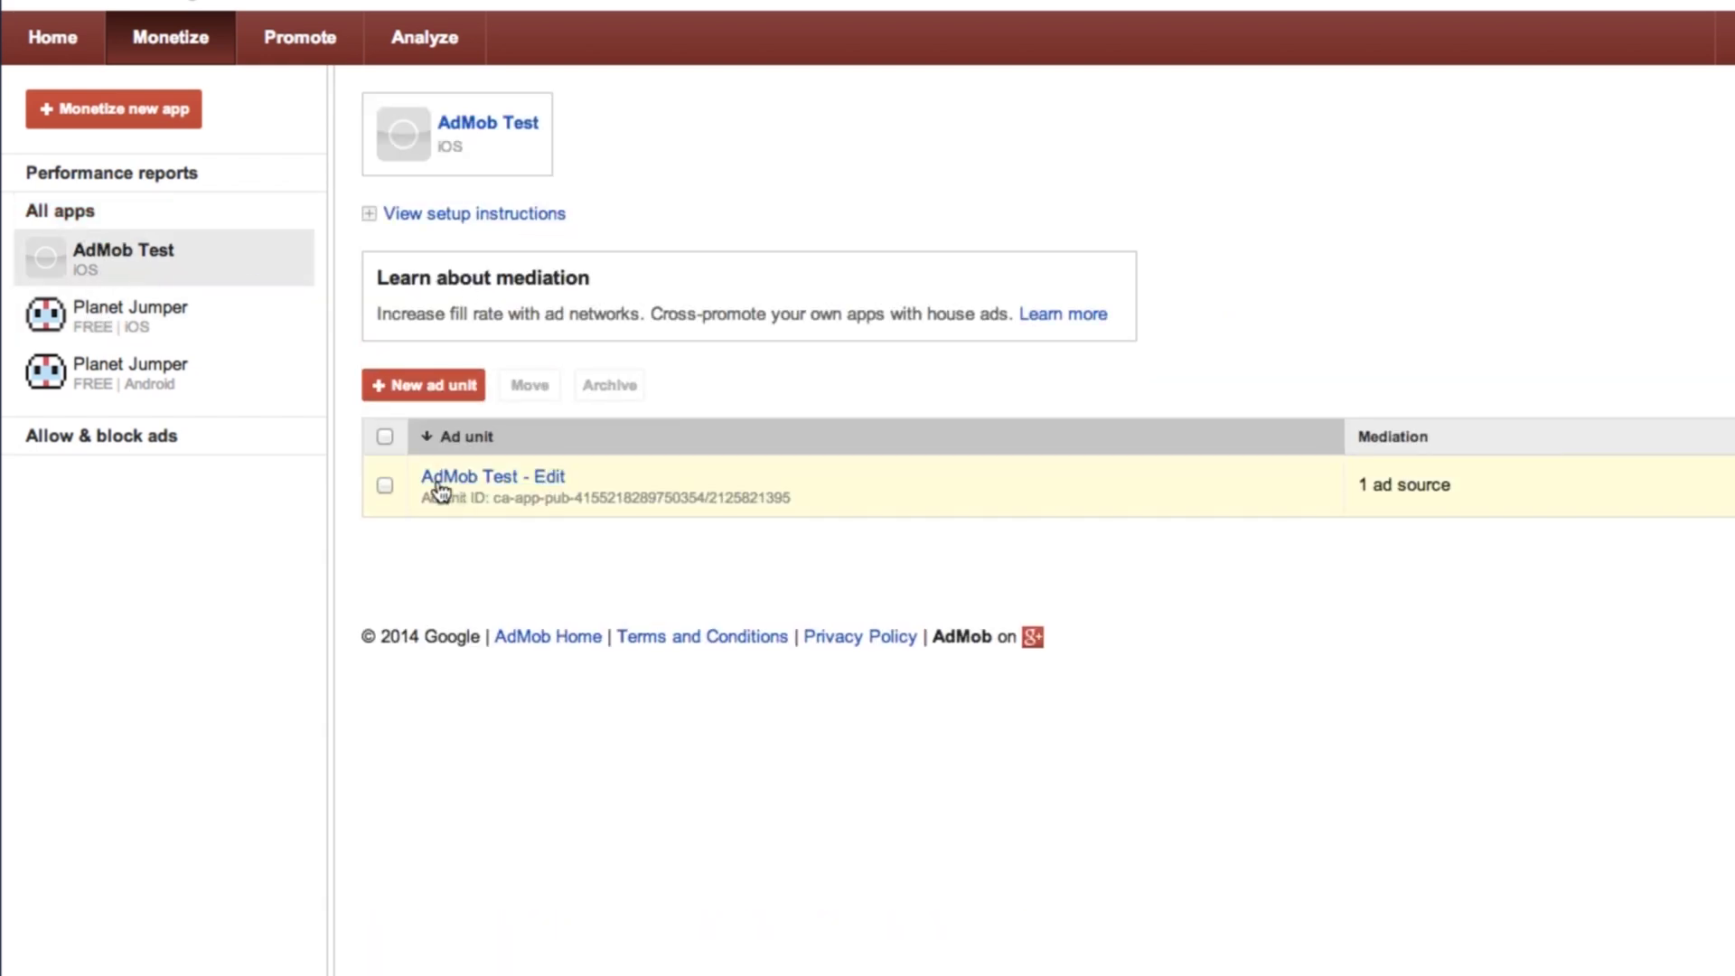
drag(493, 498, 767, 497)
Paste the banner ad unit ID over the iOS banner placeholder on line 75 and save
drag(768, 498, 795, 498)
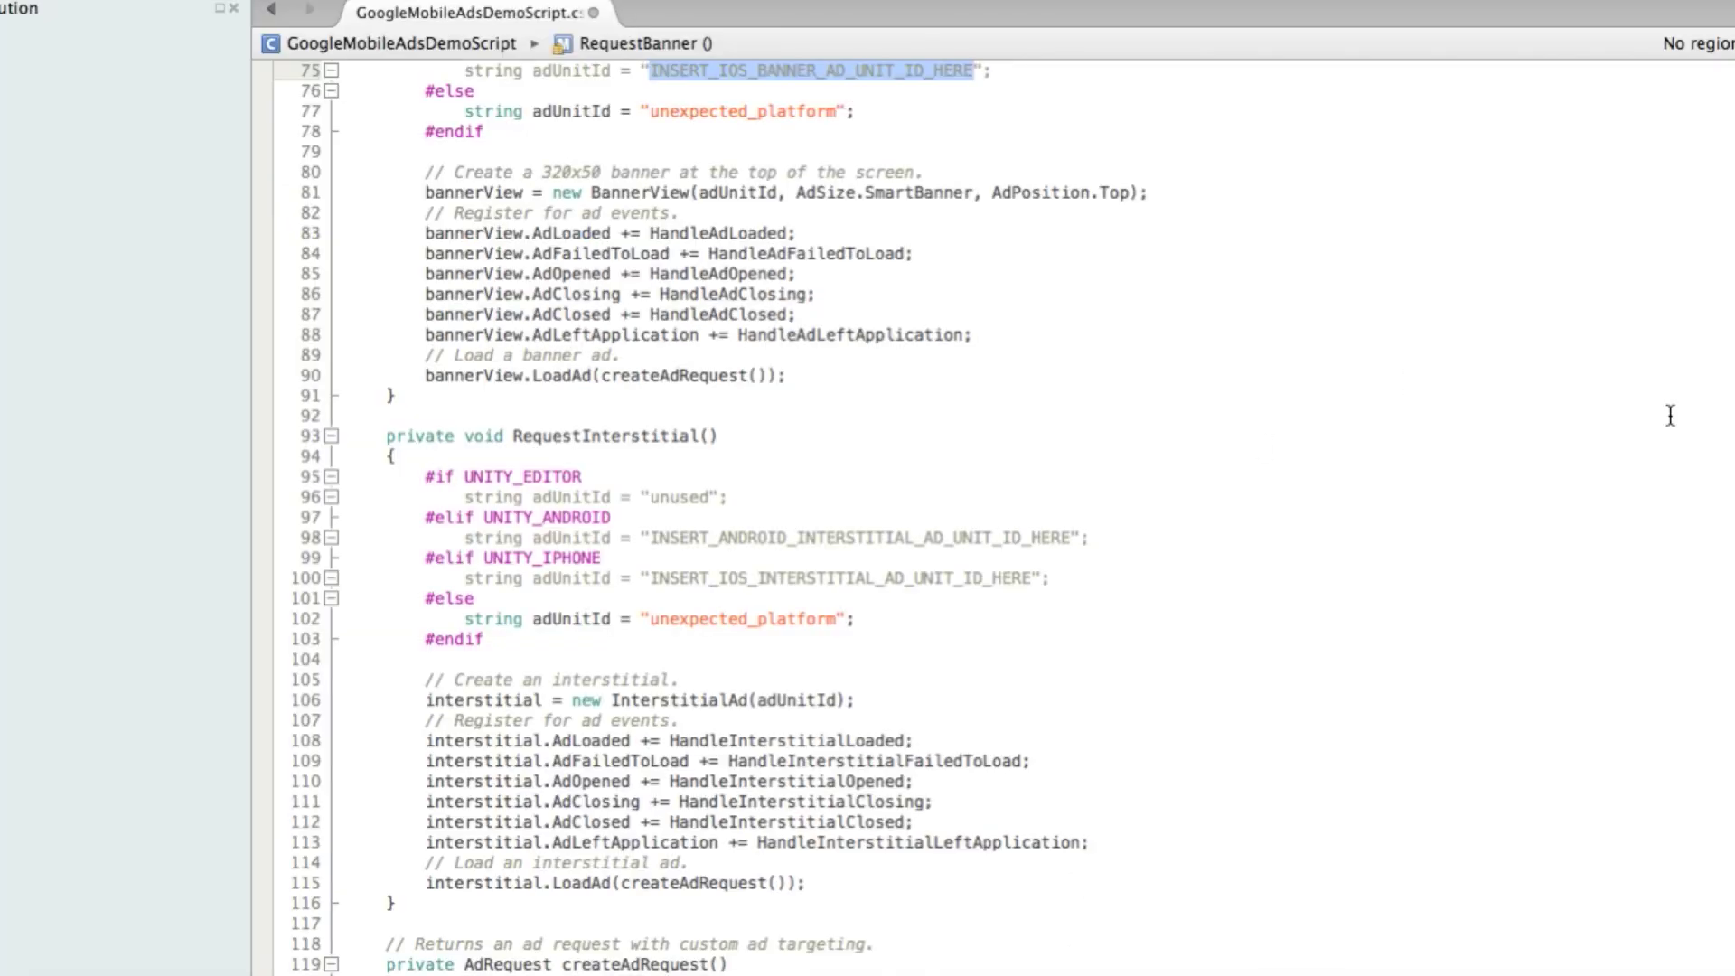
scroll(892, 305, up, 5)
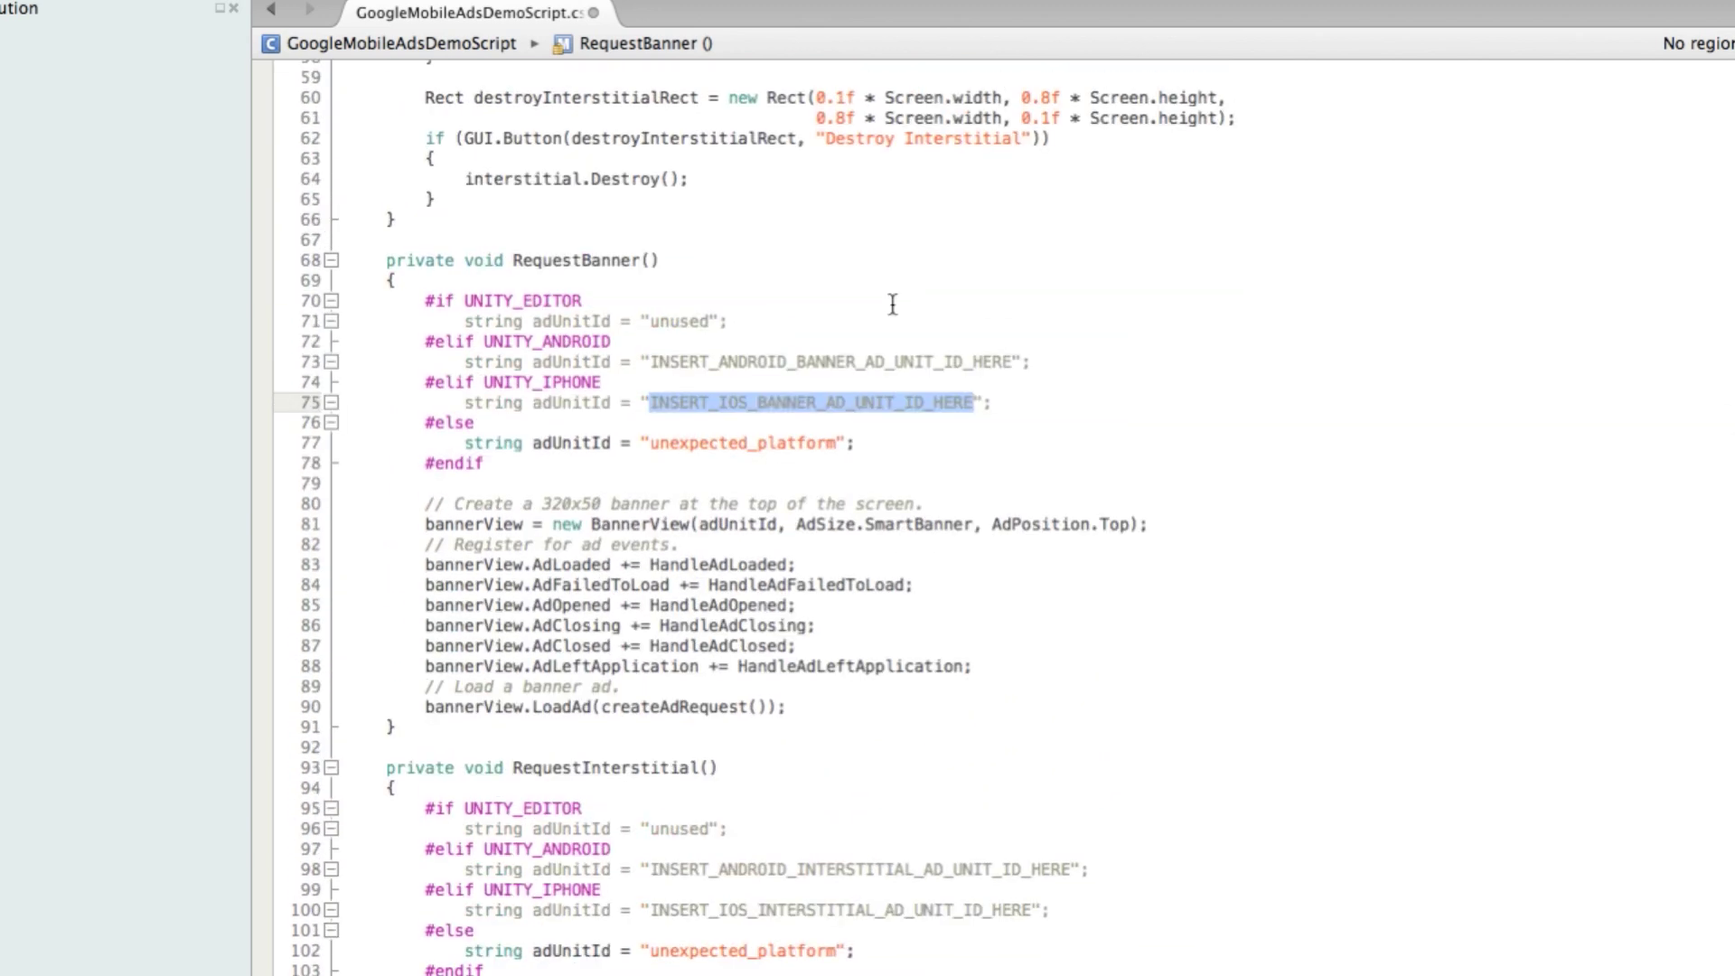
triple_click(604, 262)
click(691, 395)
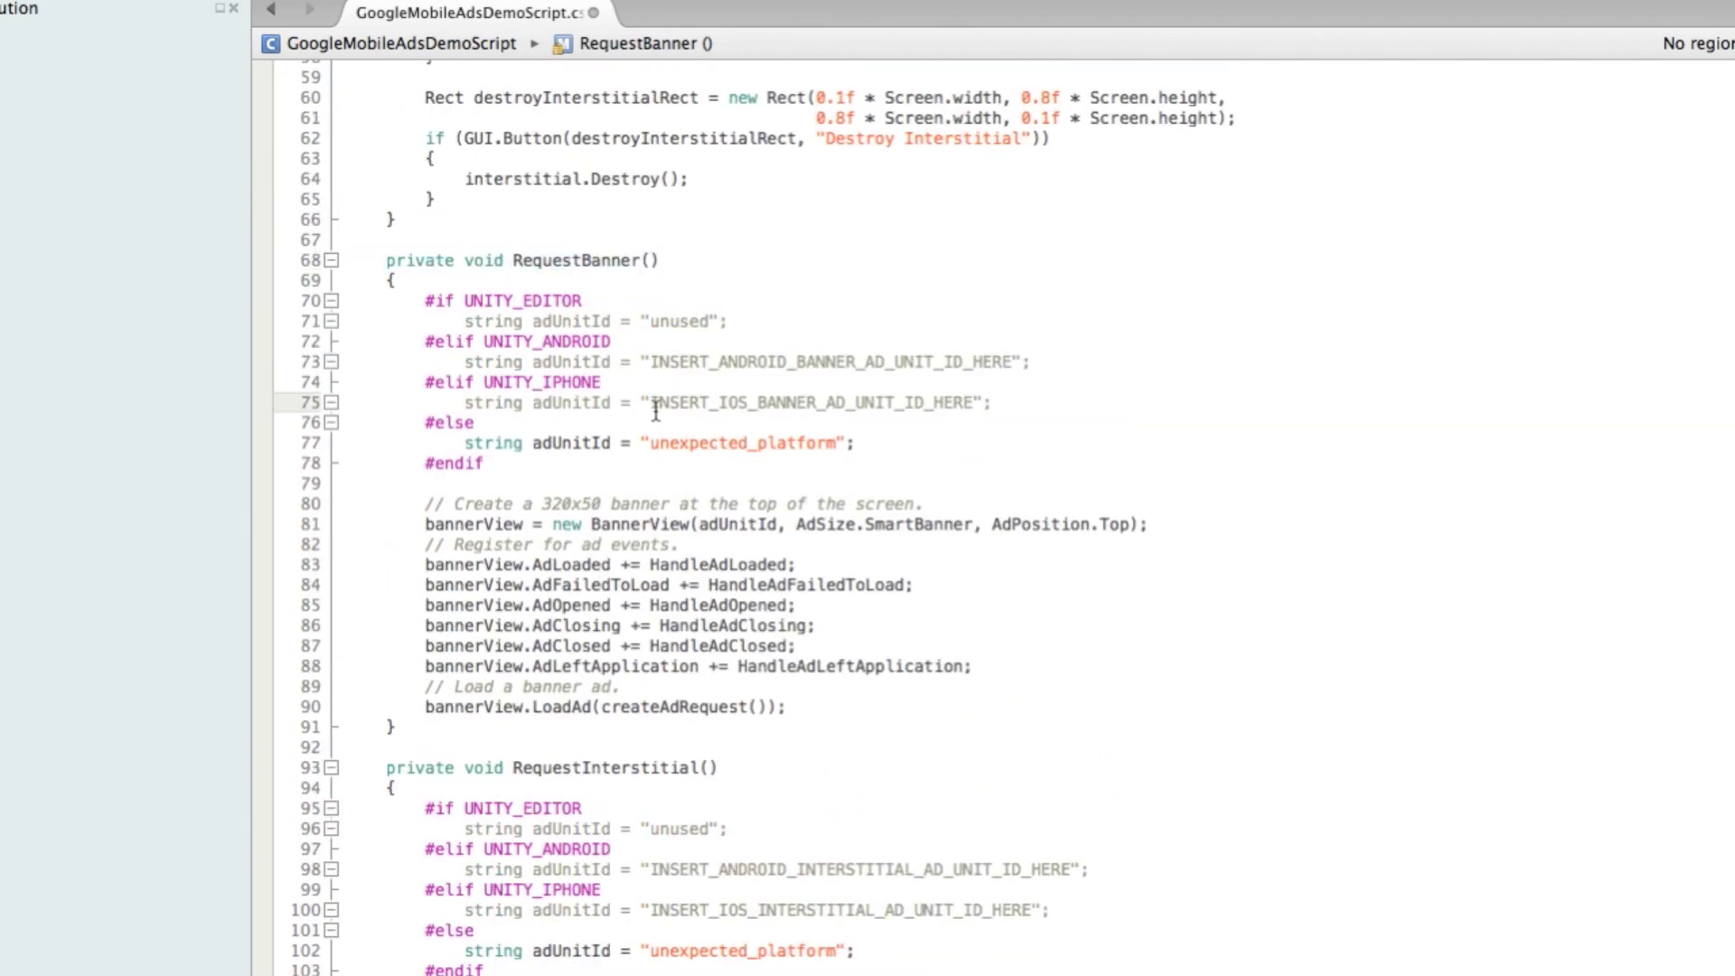
drag(650, 403, 973, 402)
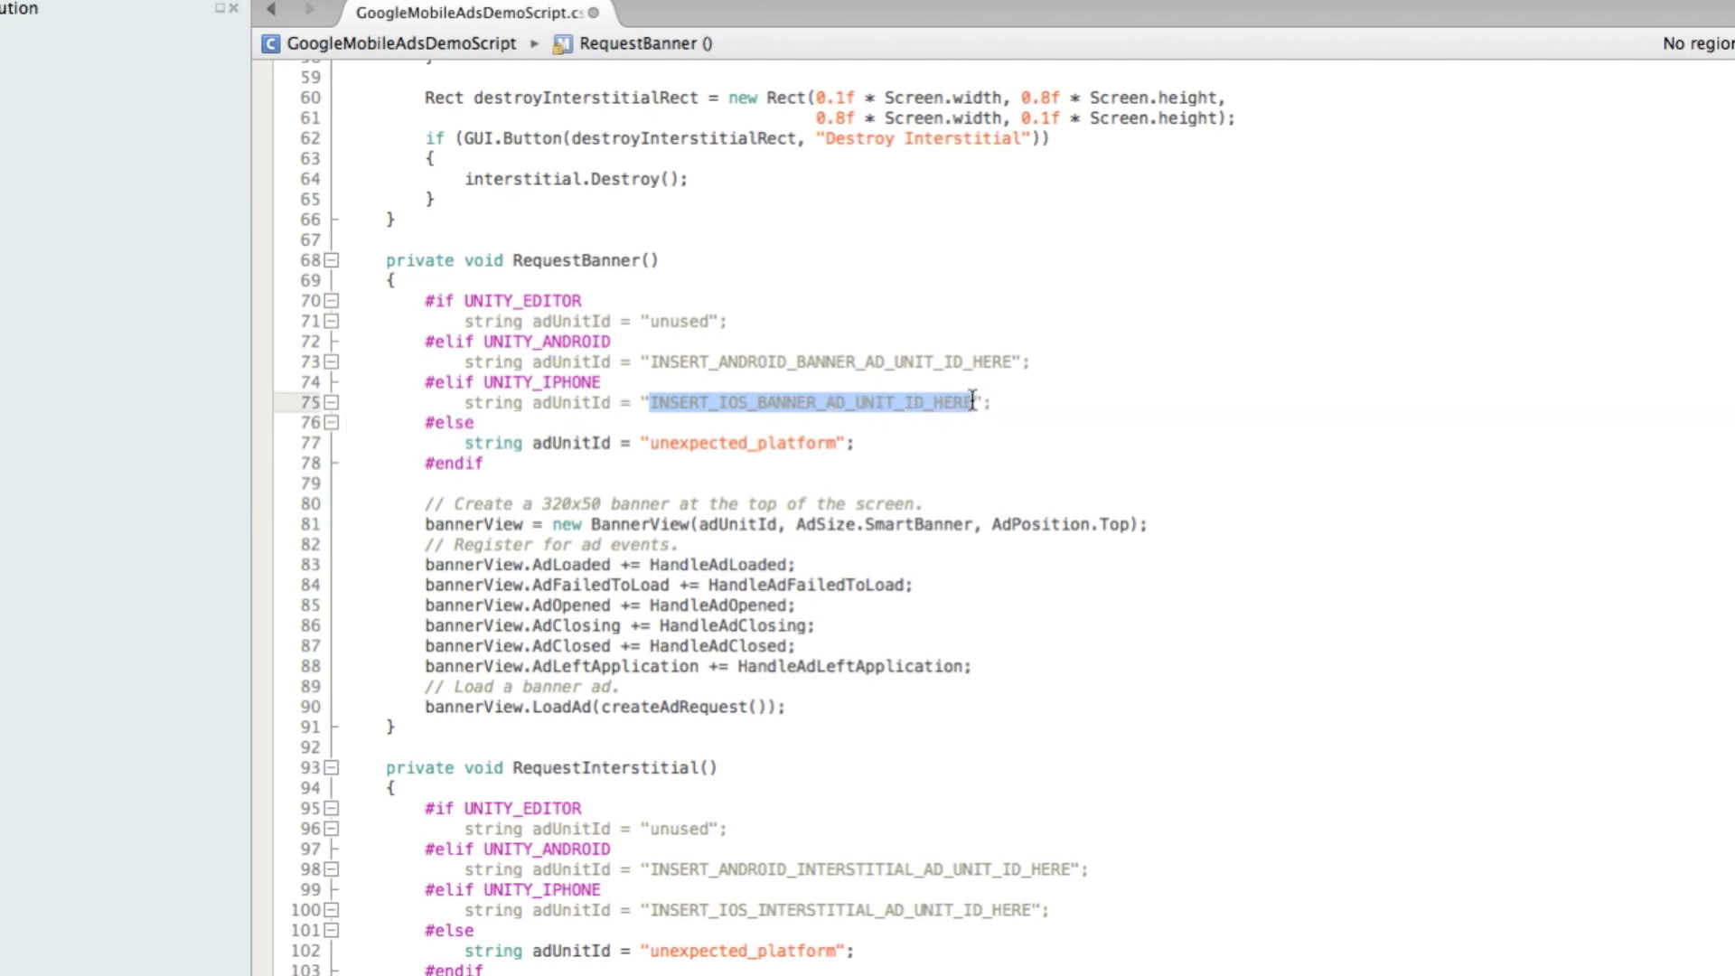
key(ctrl+v)
click(425, 403)
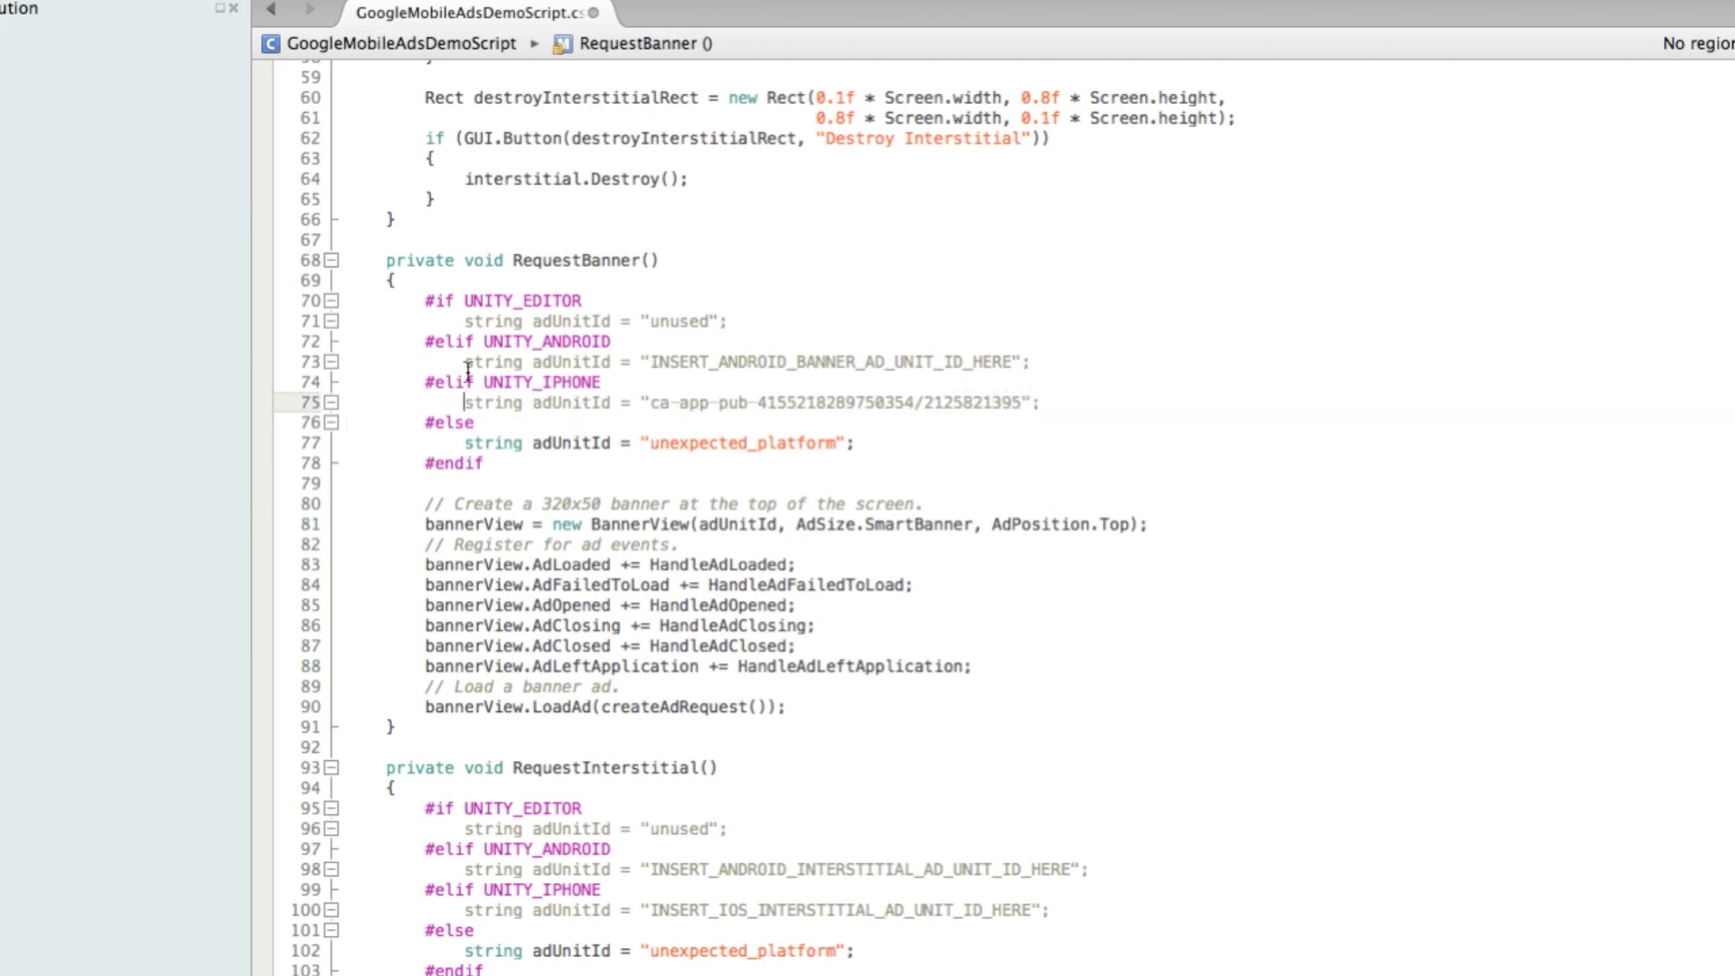
key(ctrl+s)
Copy the Interstitial ad unit ID from AdMob and paste it over line 100's placeholder
key(super+Tab)
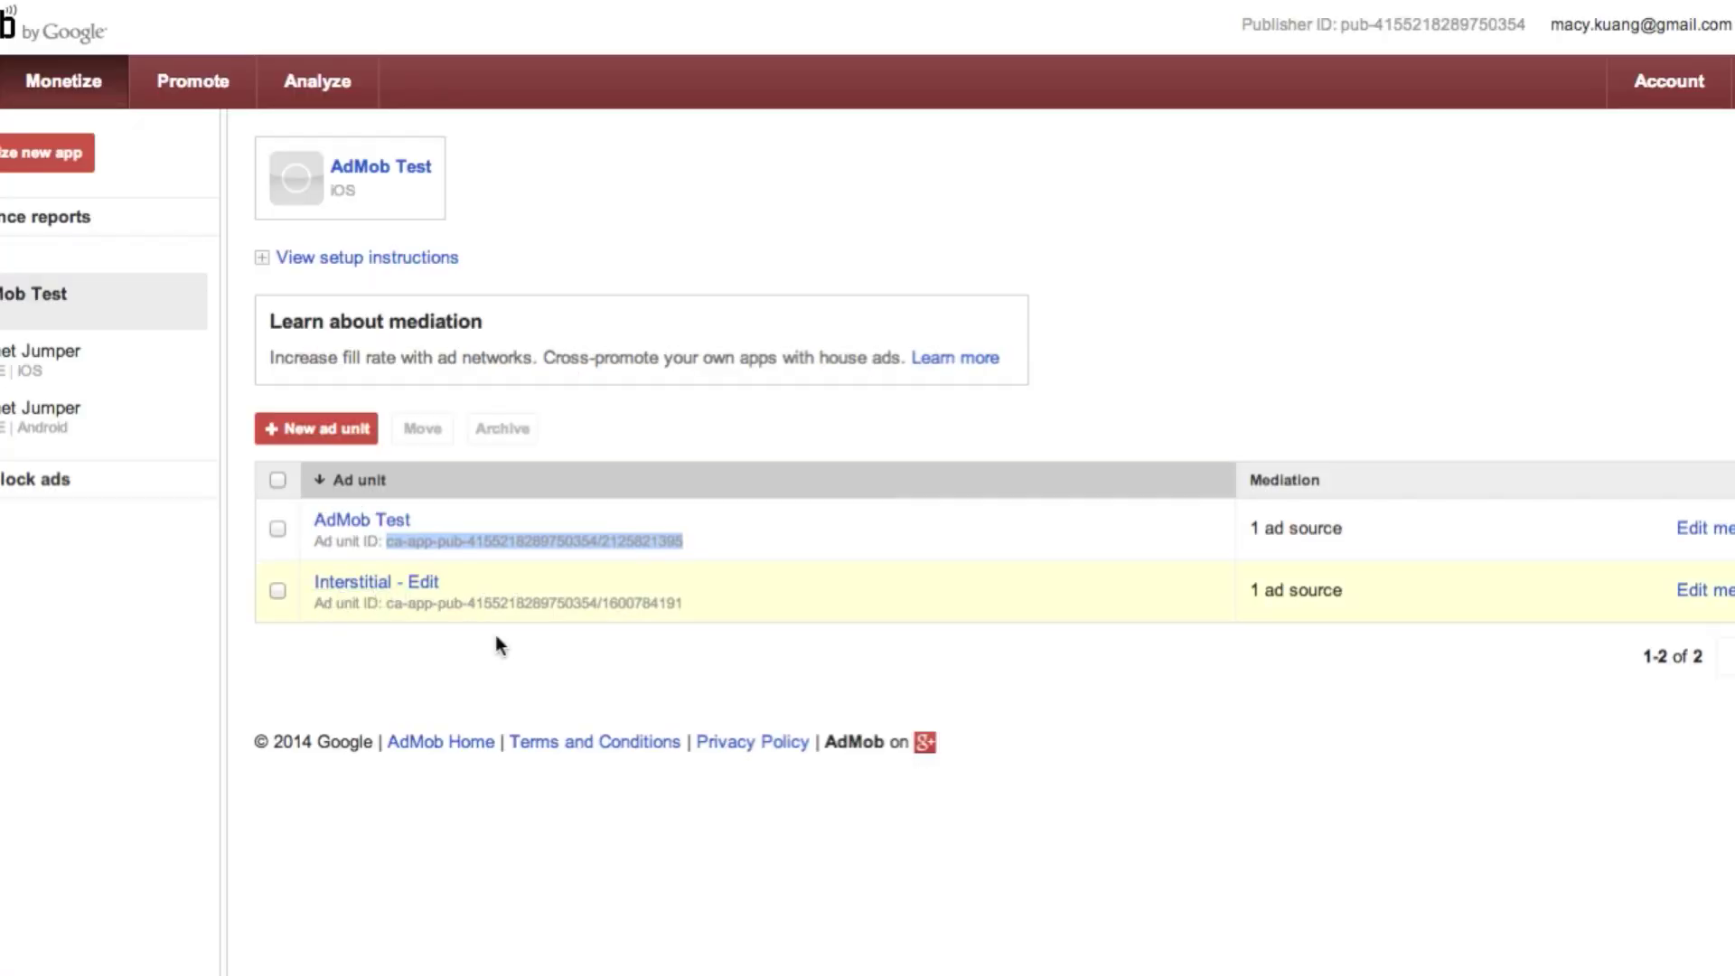
click(685, 605)
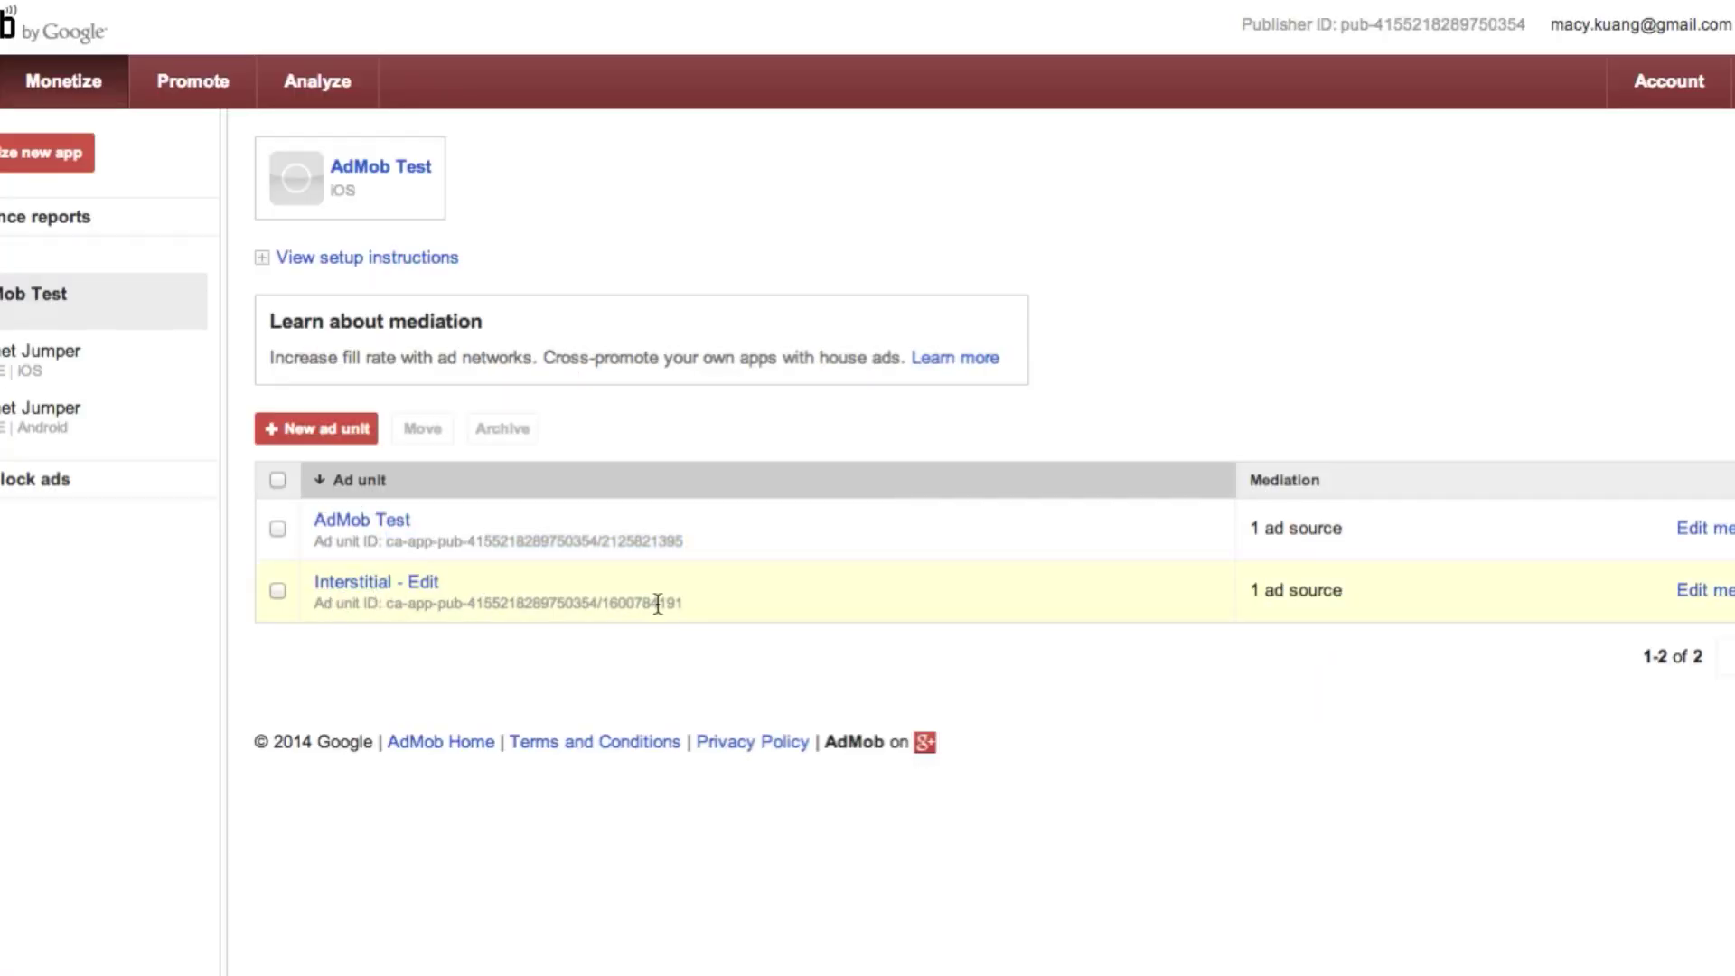
shift+click(389, 606)
key(super+c)
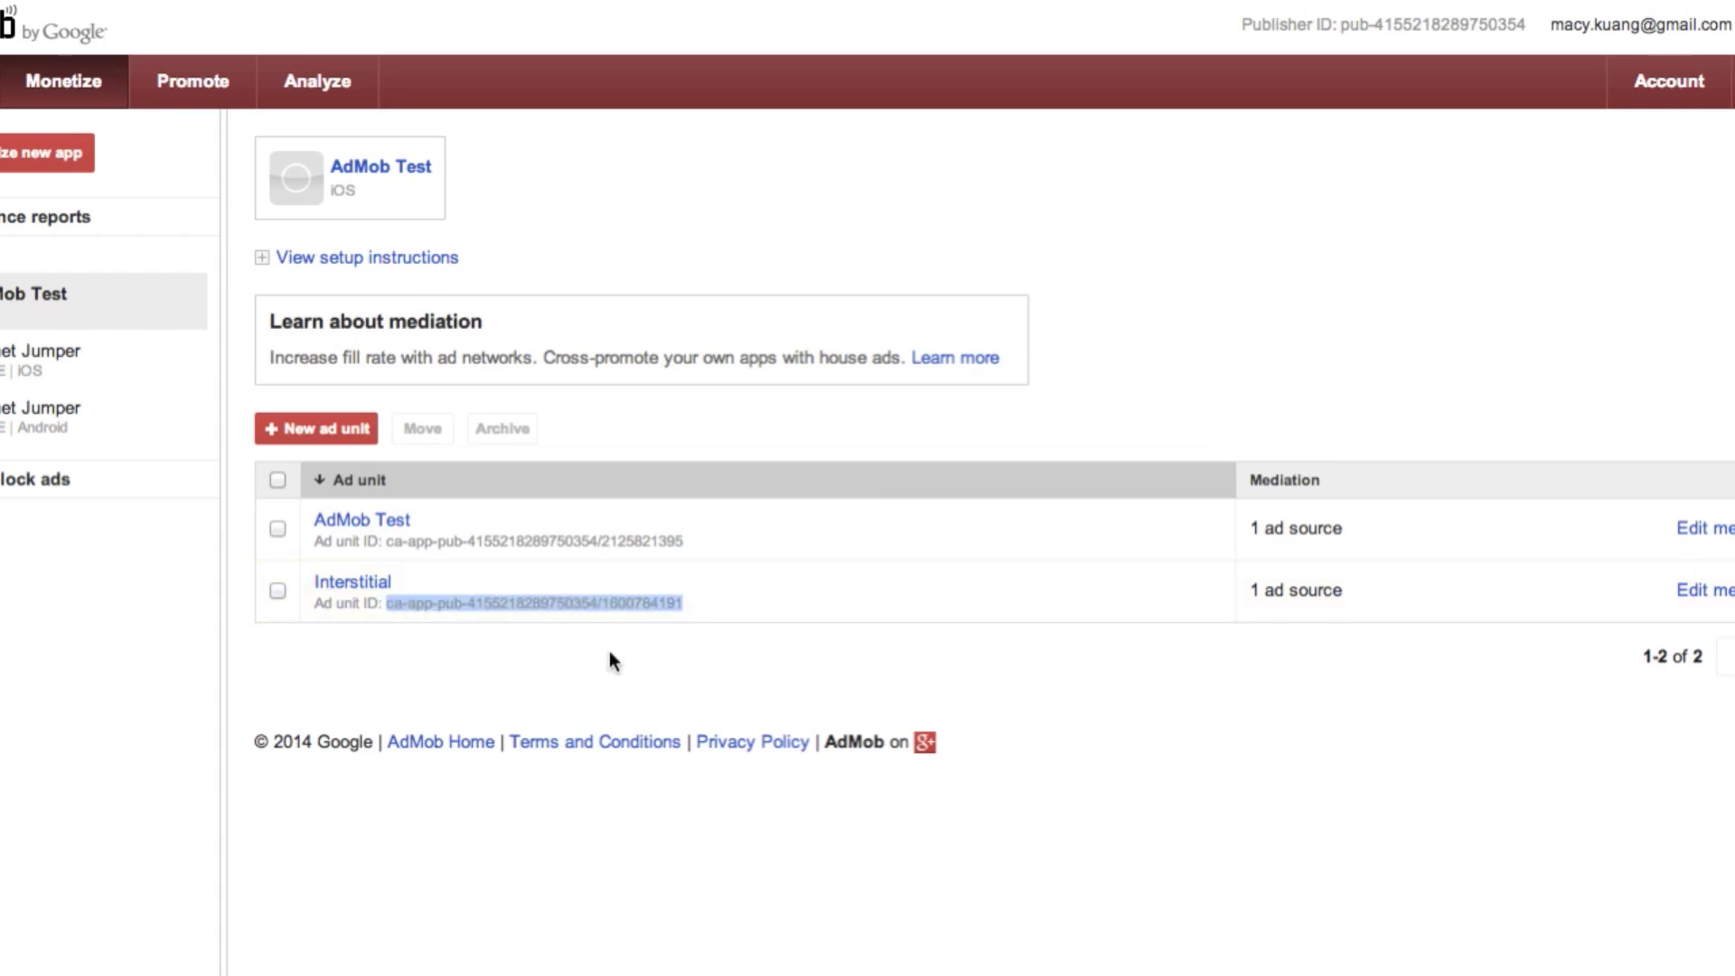
key(ctrl+Up)
click(1513, 301)
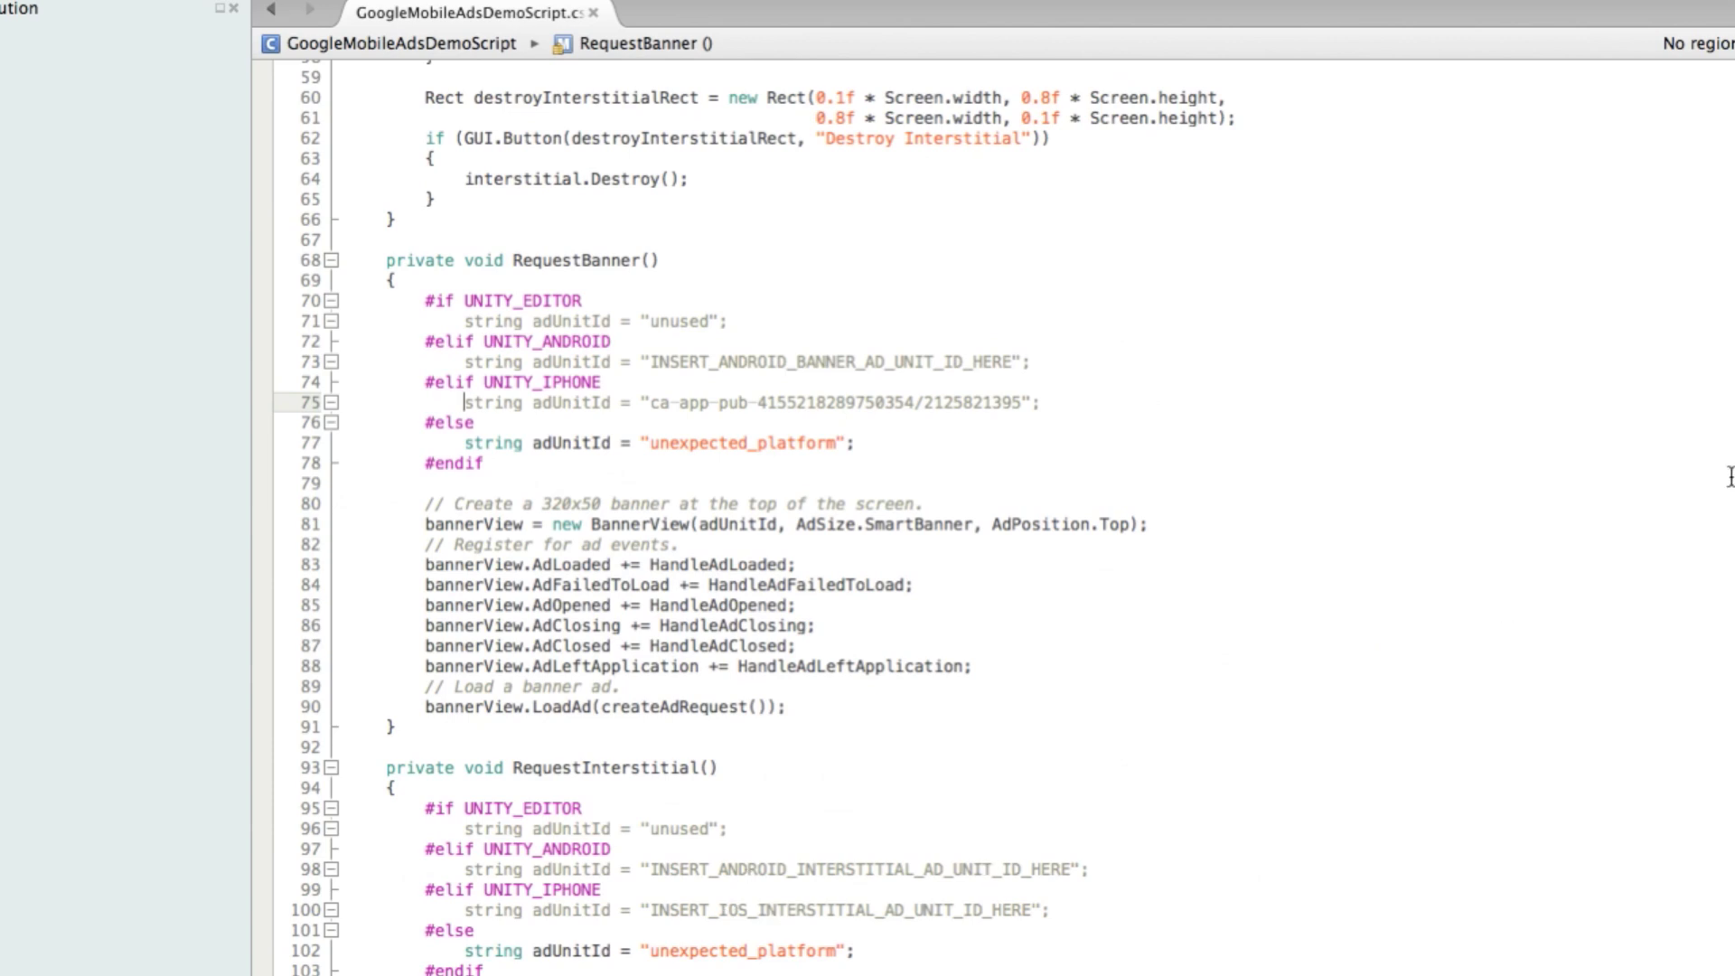
scroll(1731, 570, down, 6)
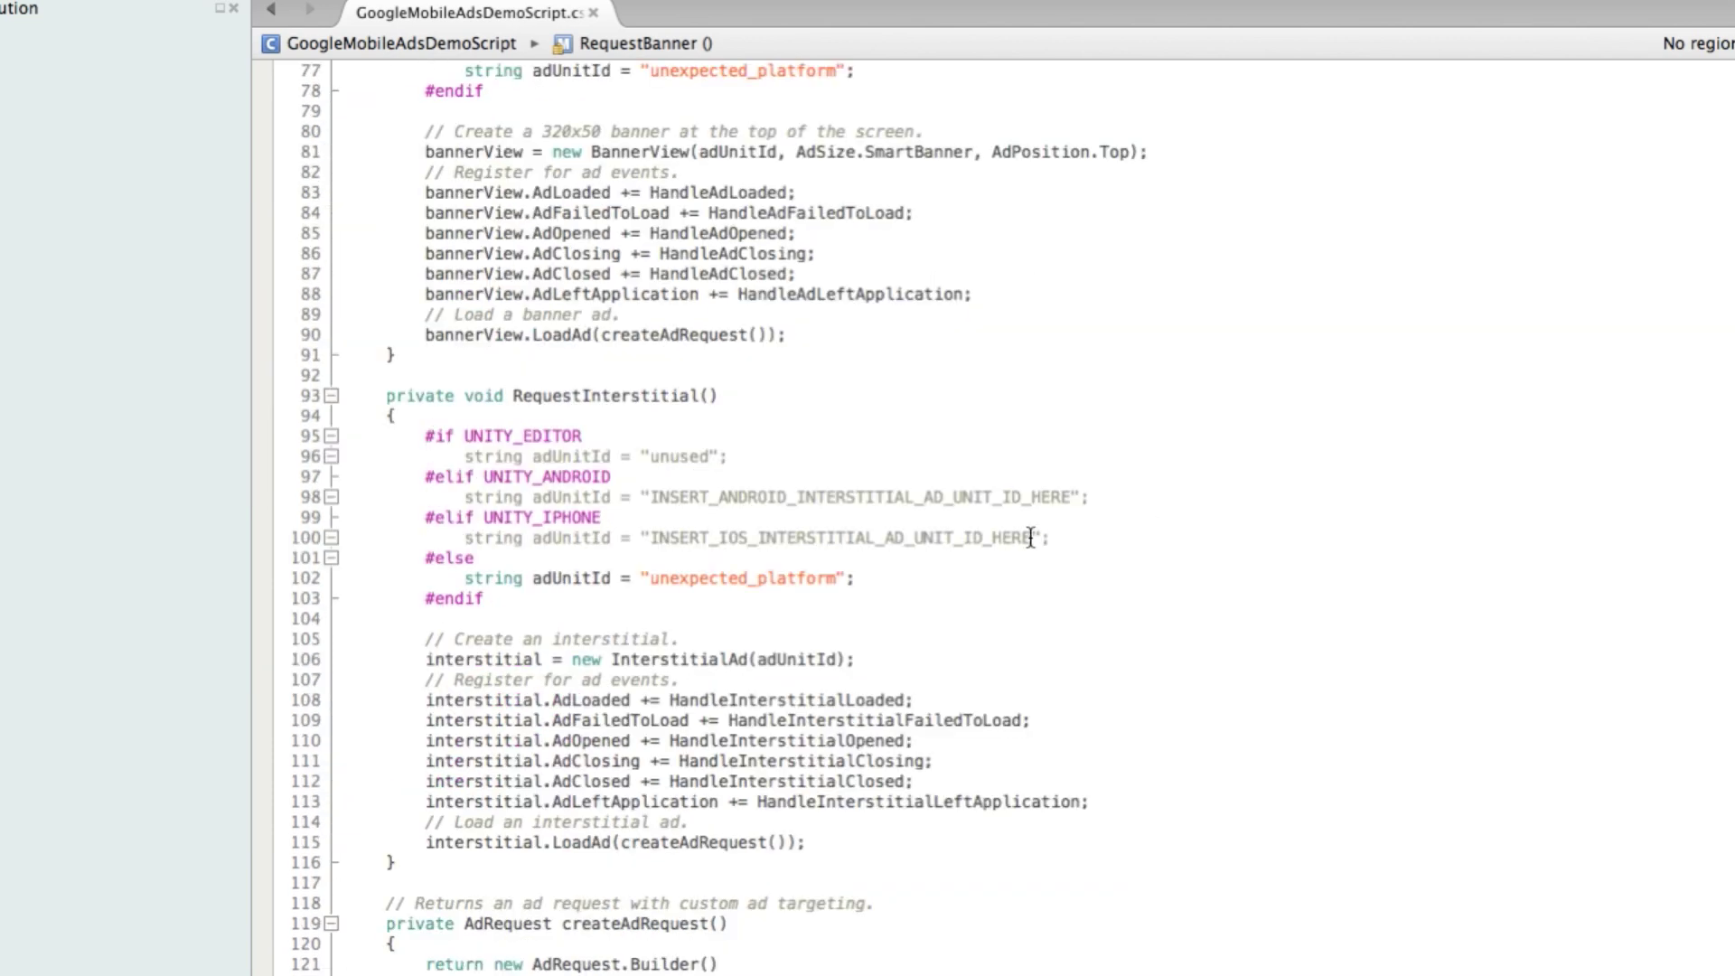
drag(1031, 538, 652, 536)
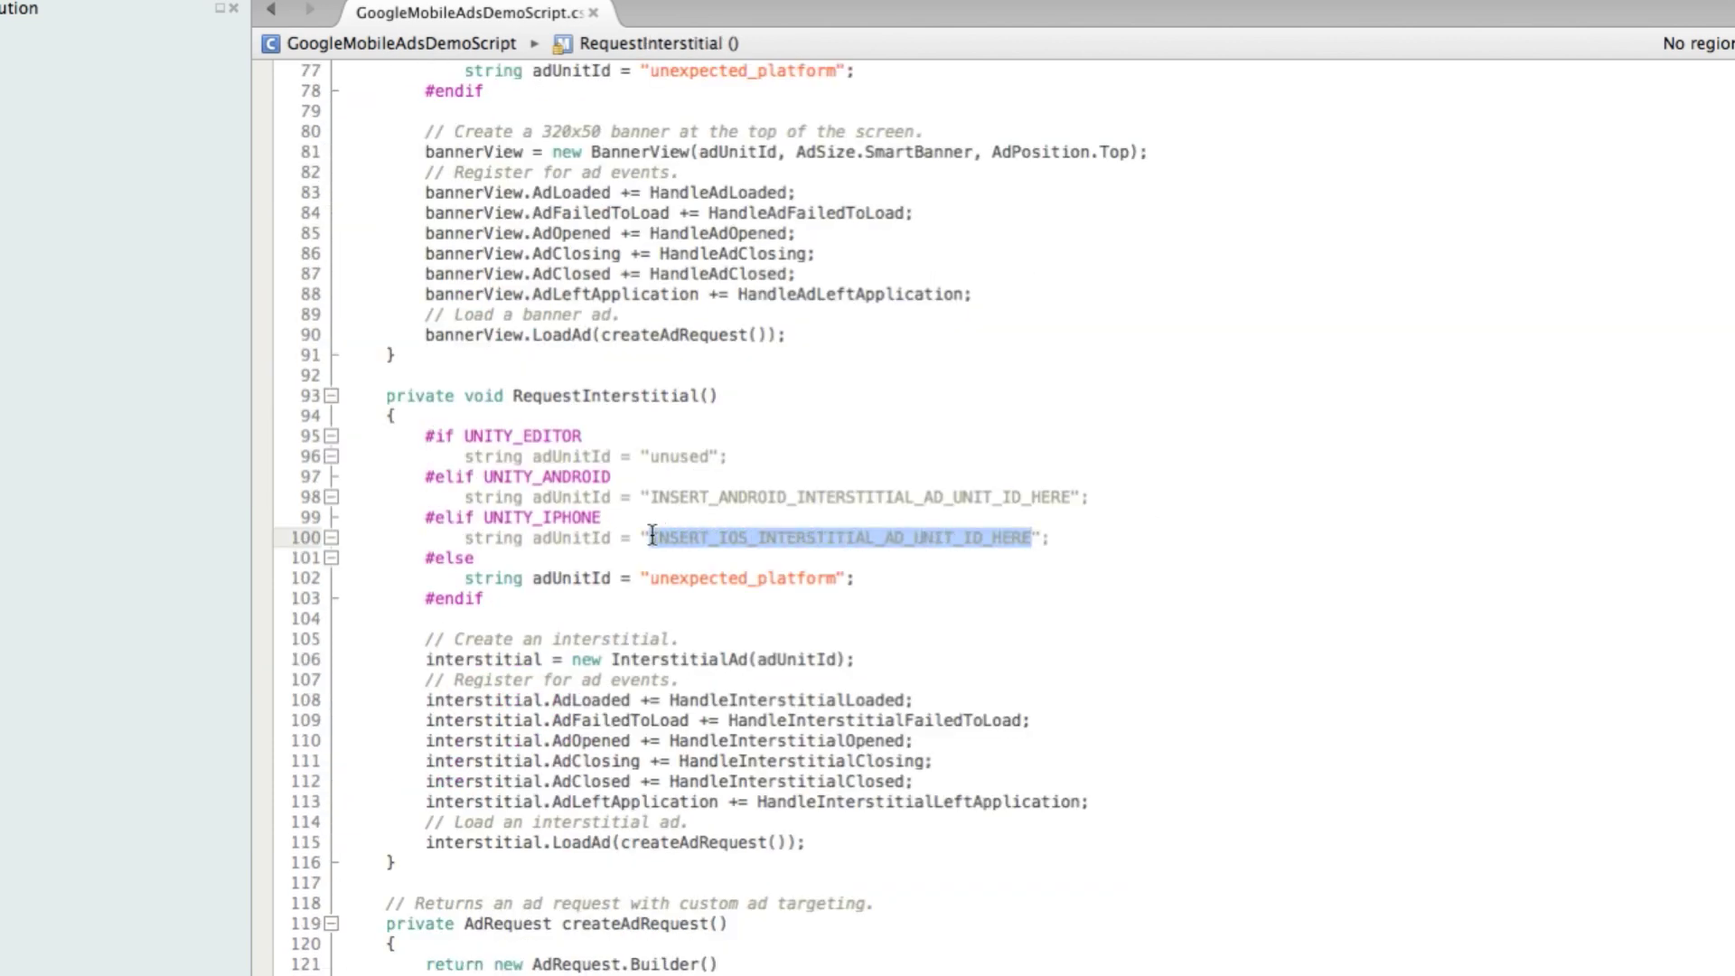
key(super+v)
click(421, 537)
key(Tab)
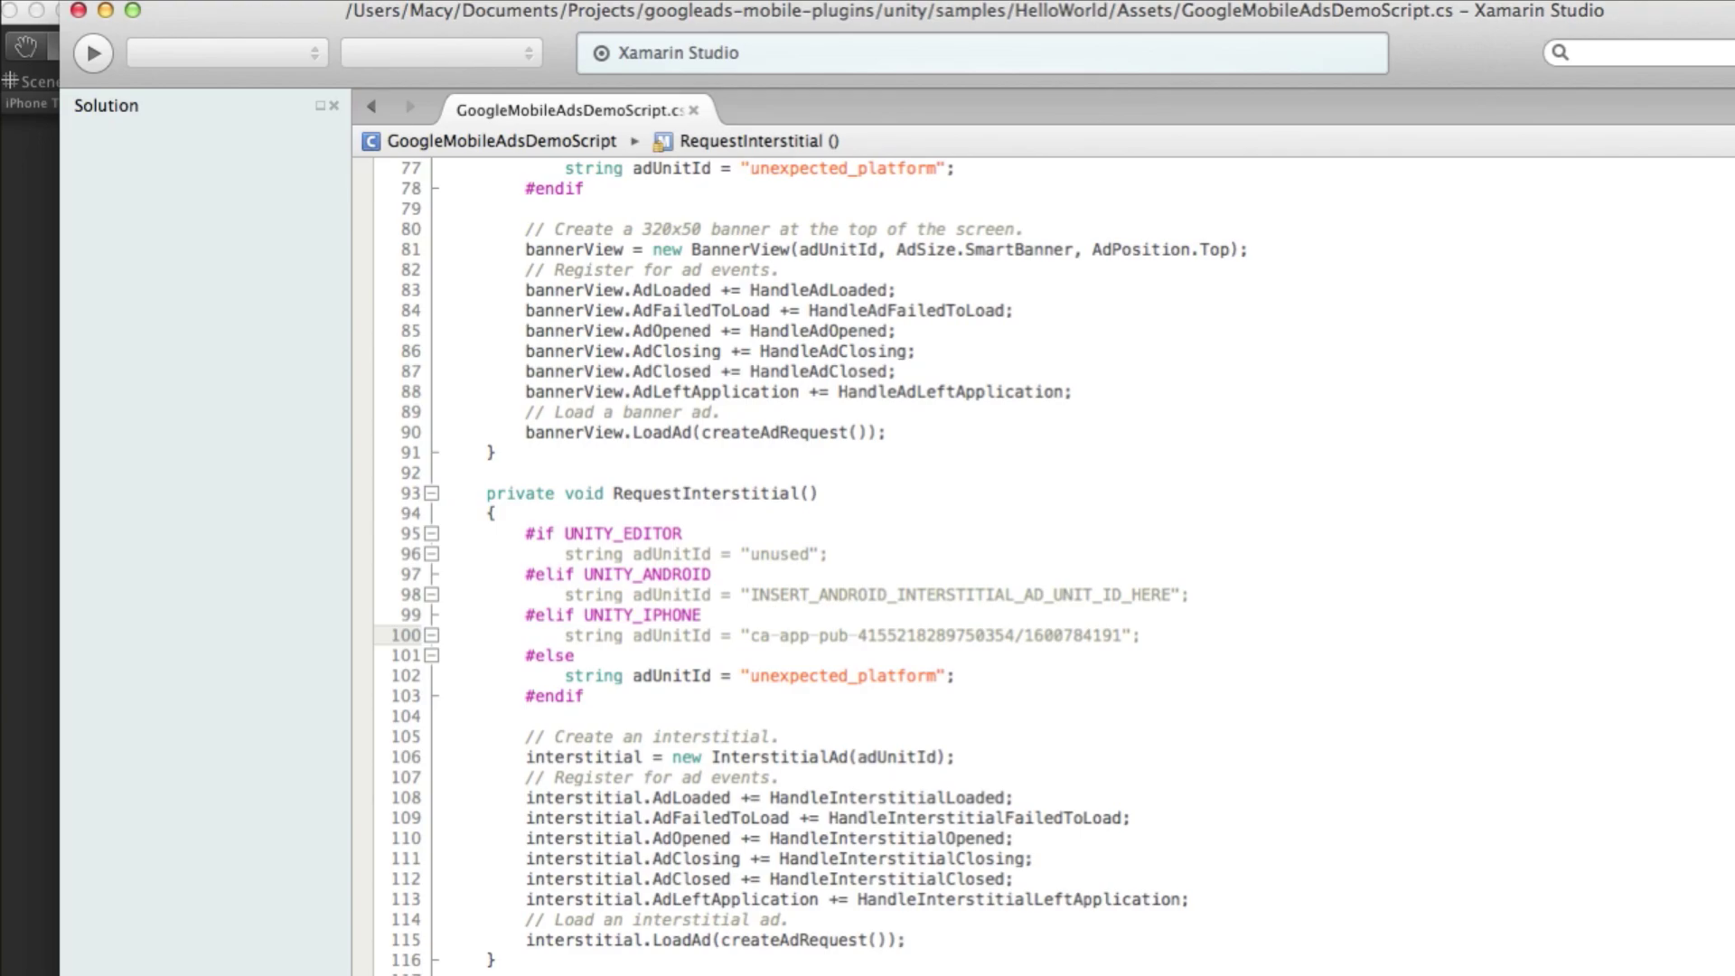
key(super+Tab)
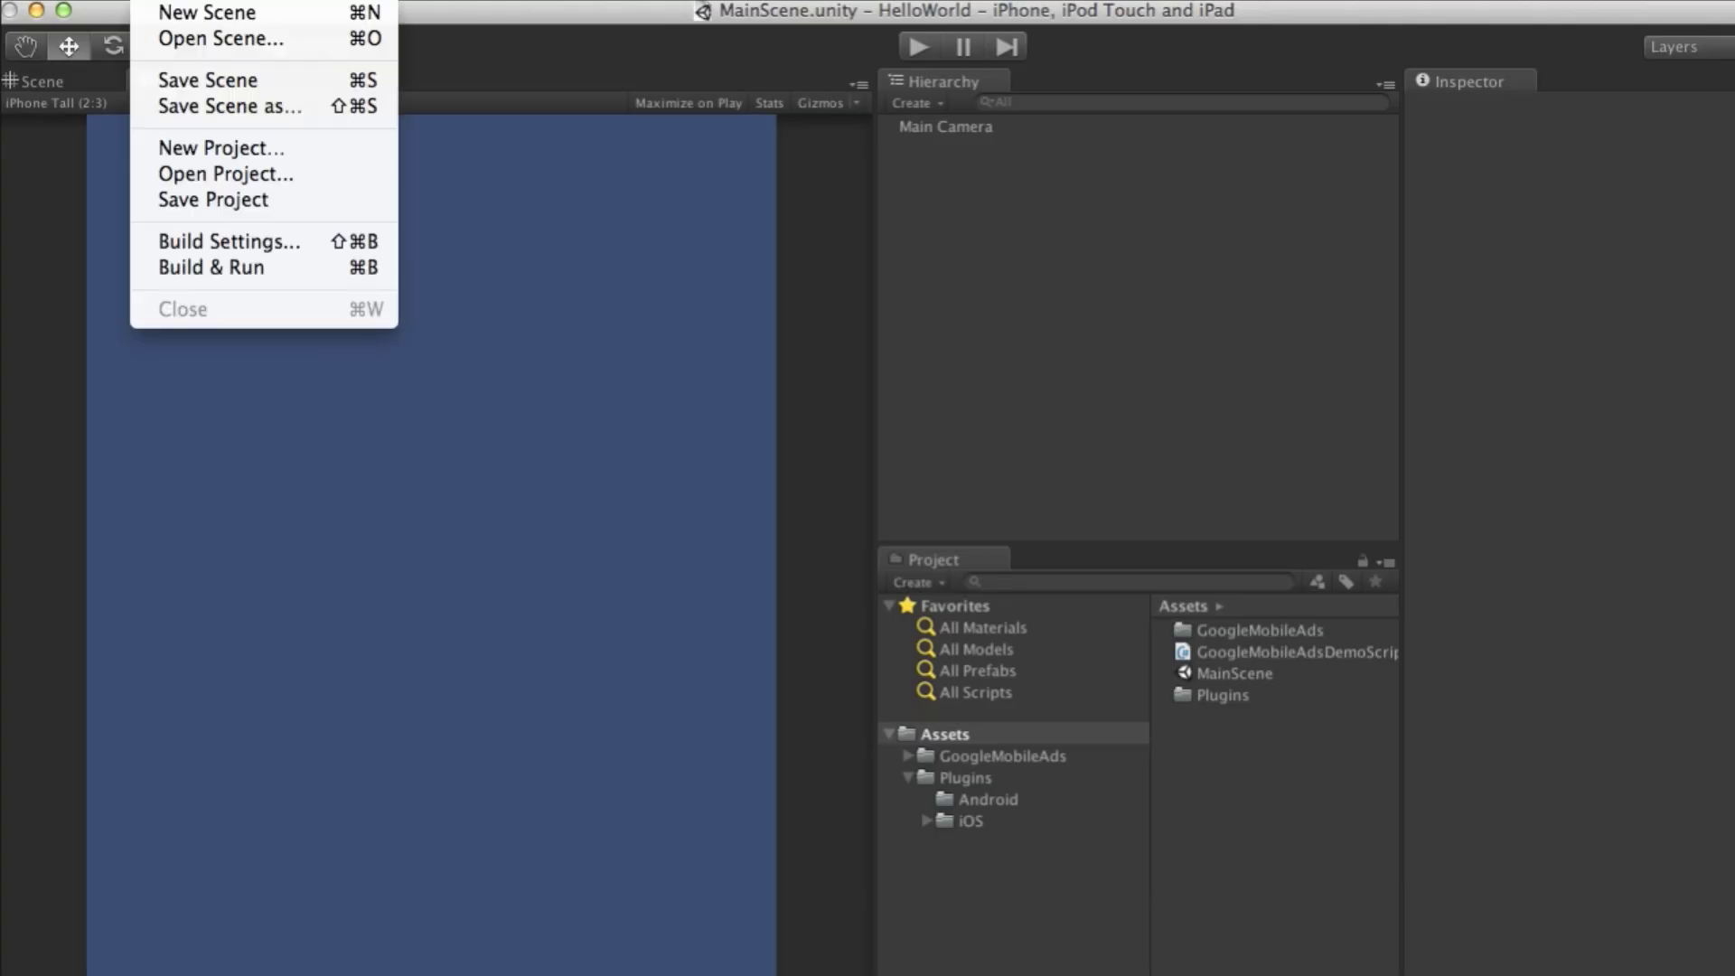
Build the HelloWorld project for iOS from Build Settings, exporting an Xcode project
click(232, 236)
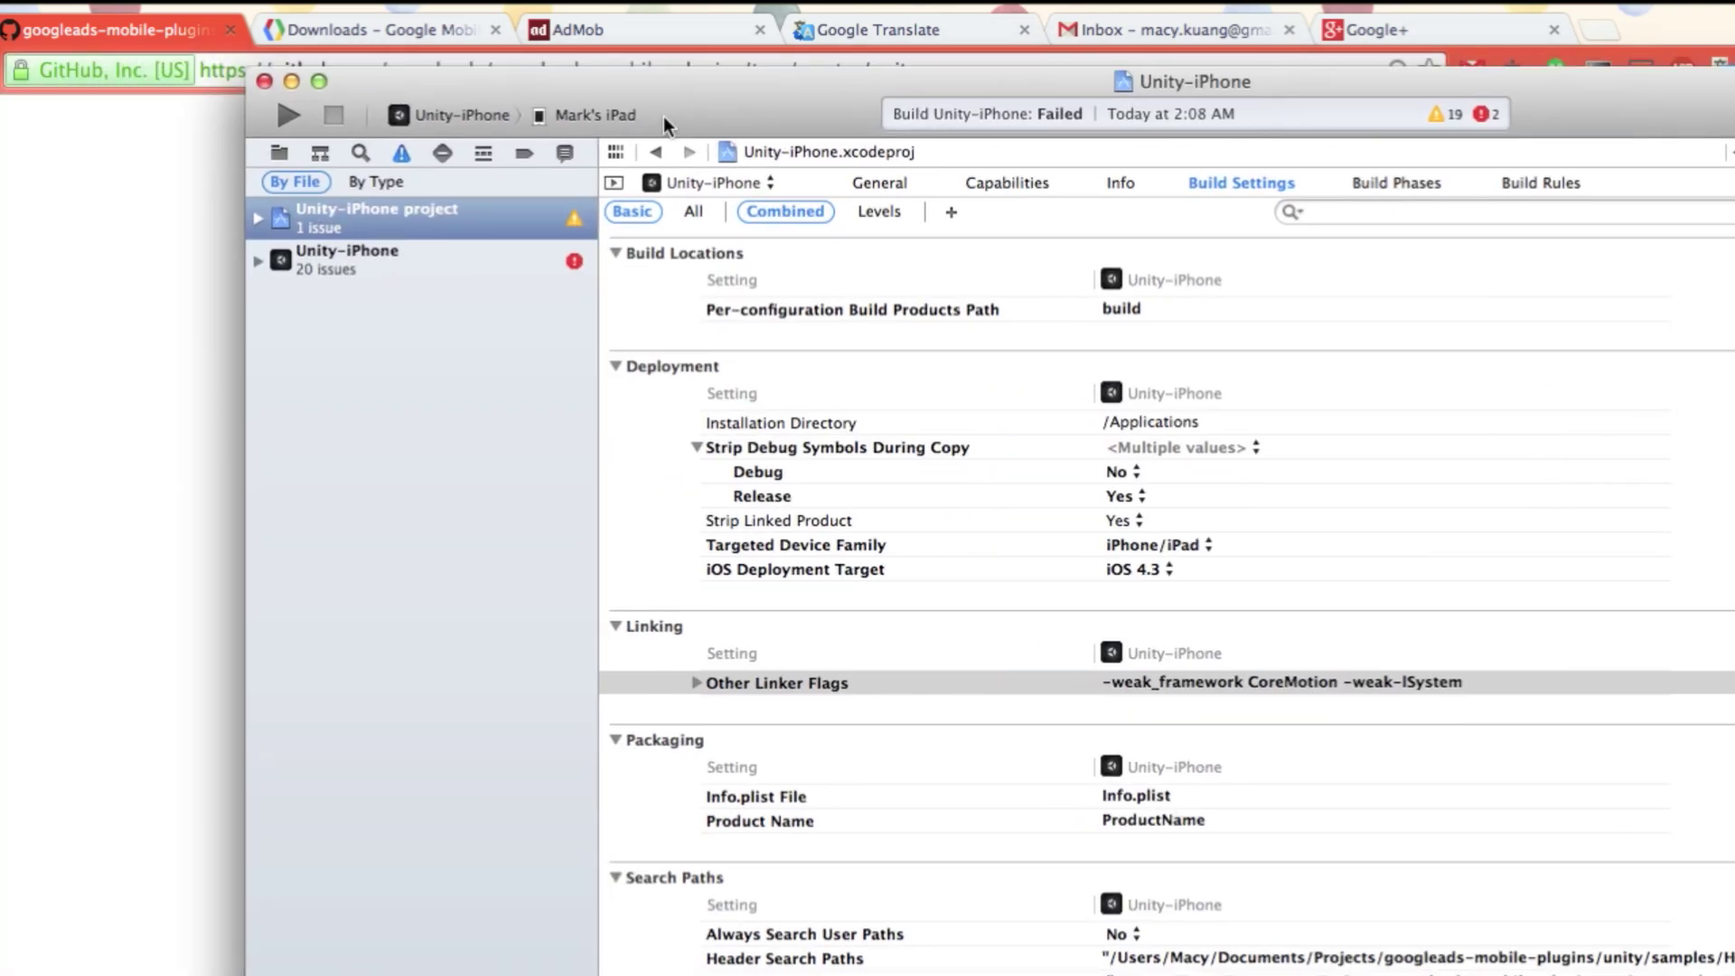
Show the Unity-iPhone target's Build Phases with Link Binary With Libraries expanded
drag(663, 115, 687, 49)
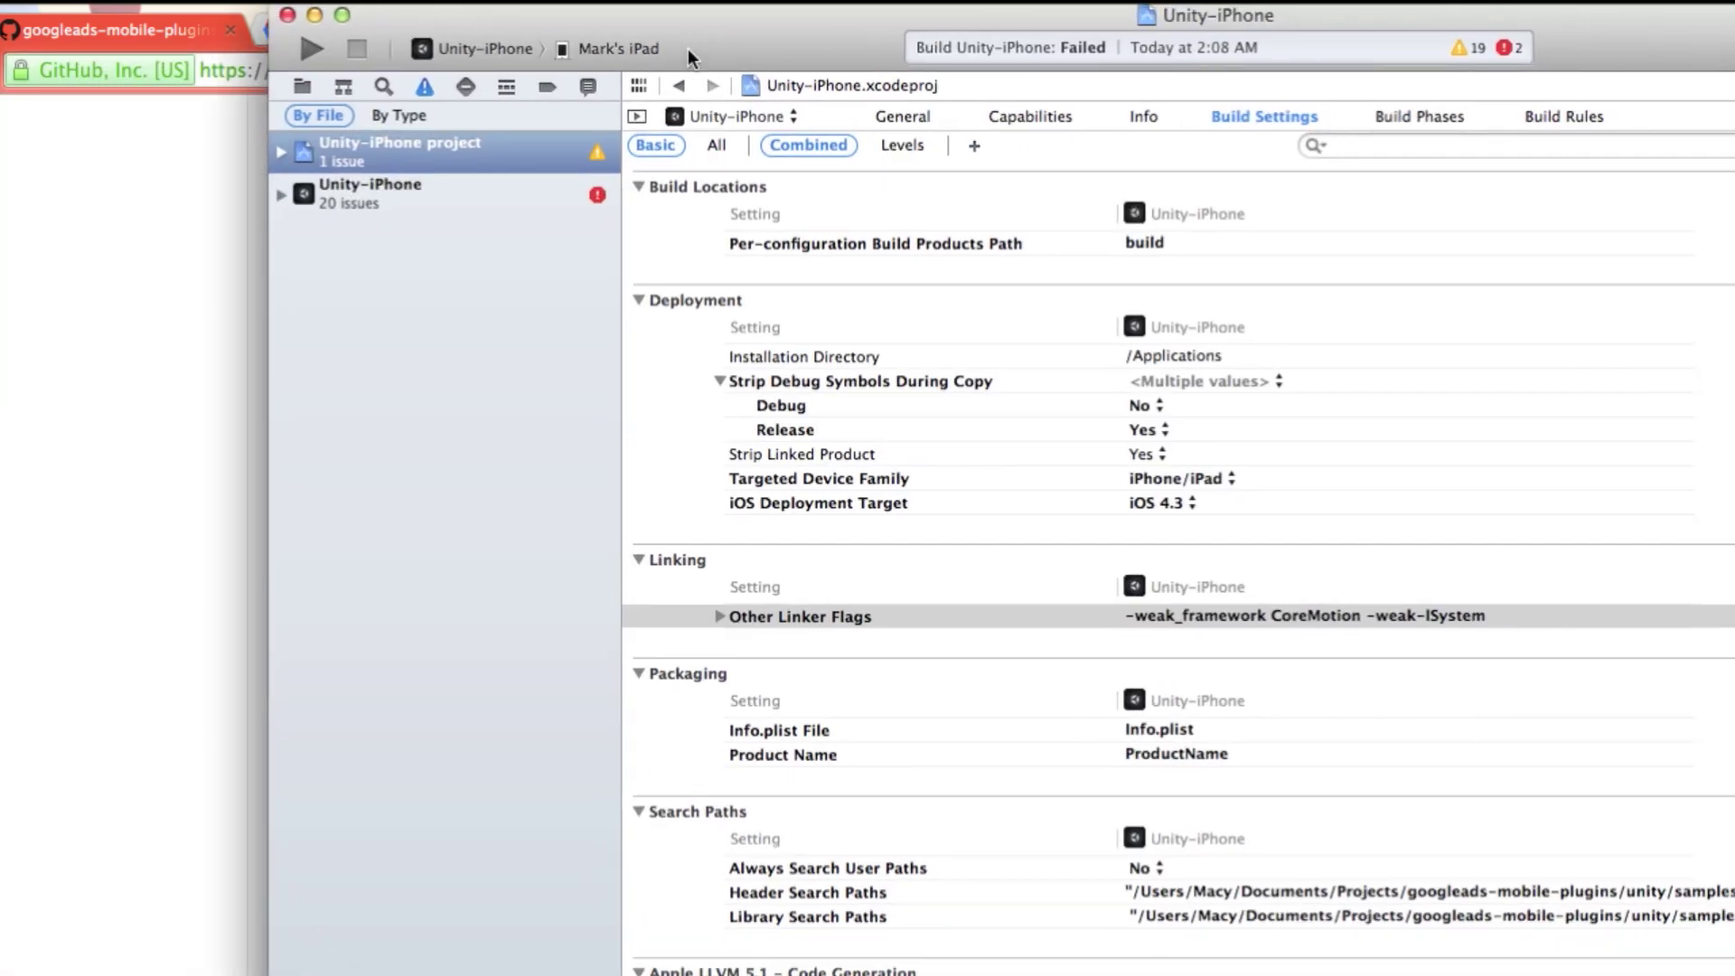
click(1455, 107)
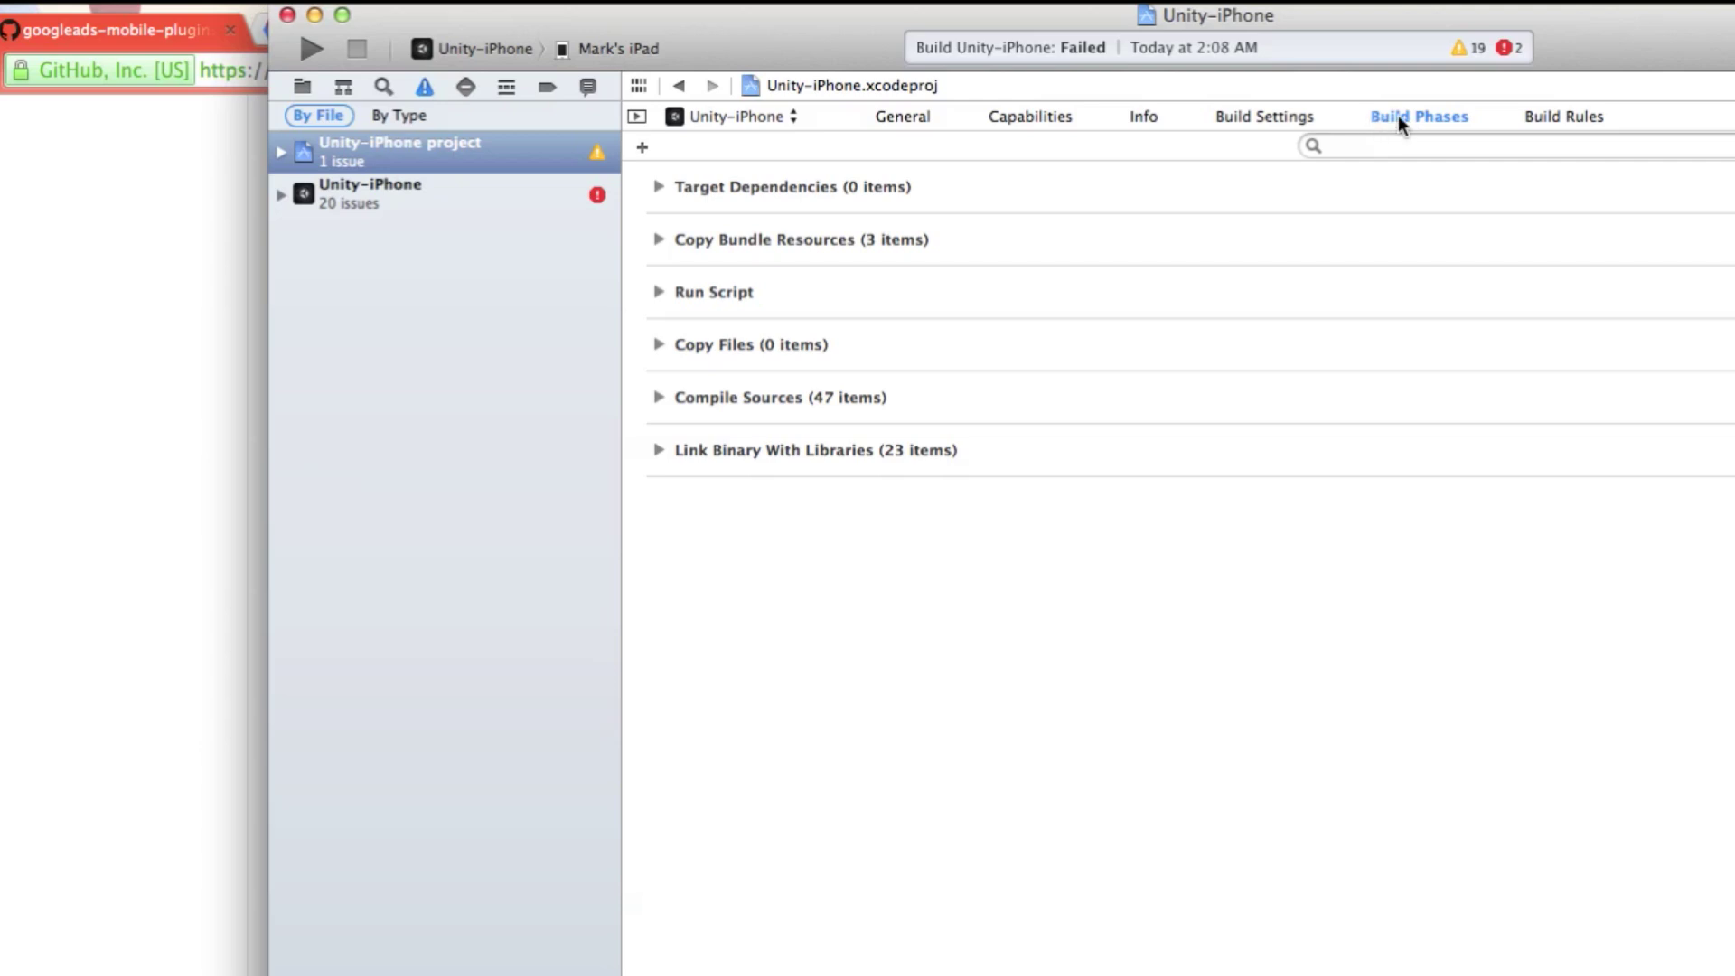
click(770, 452)
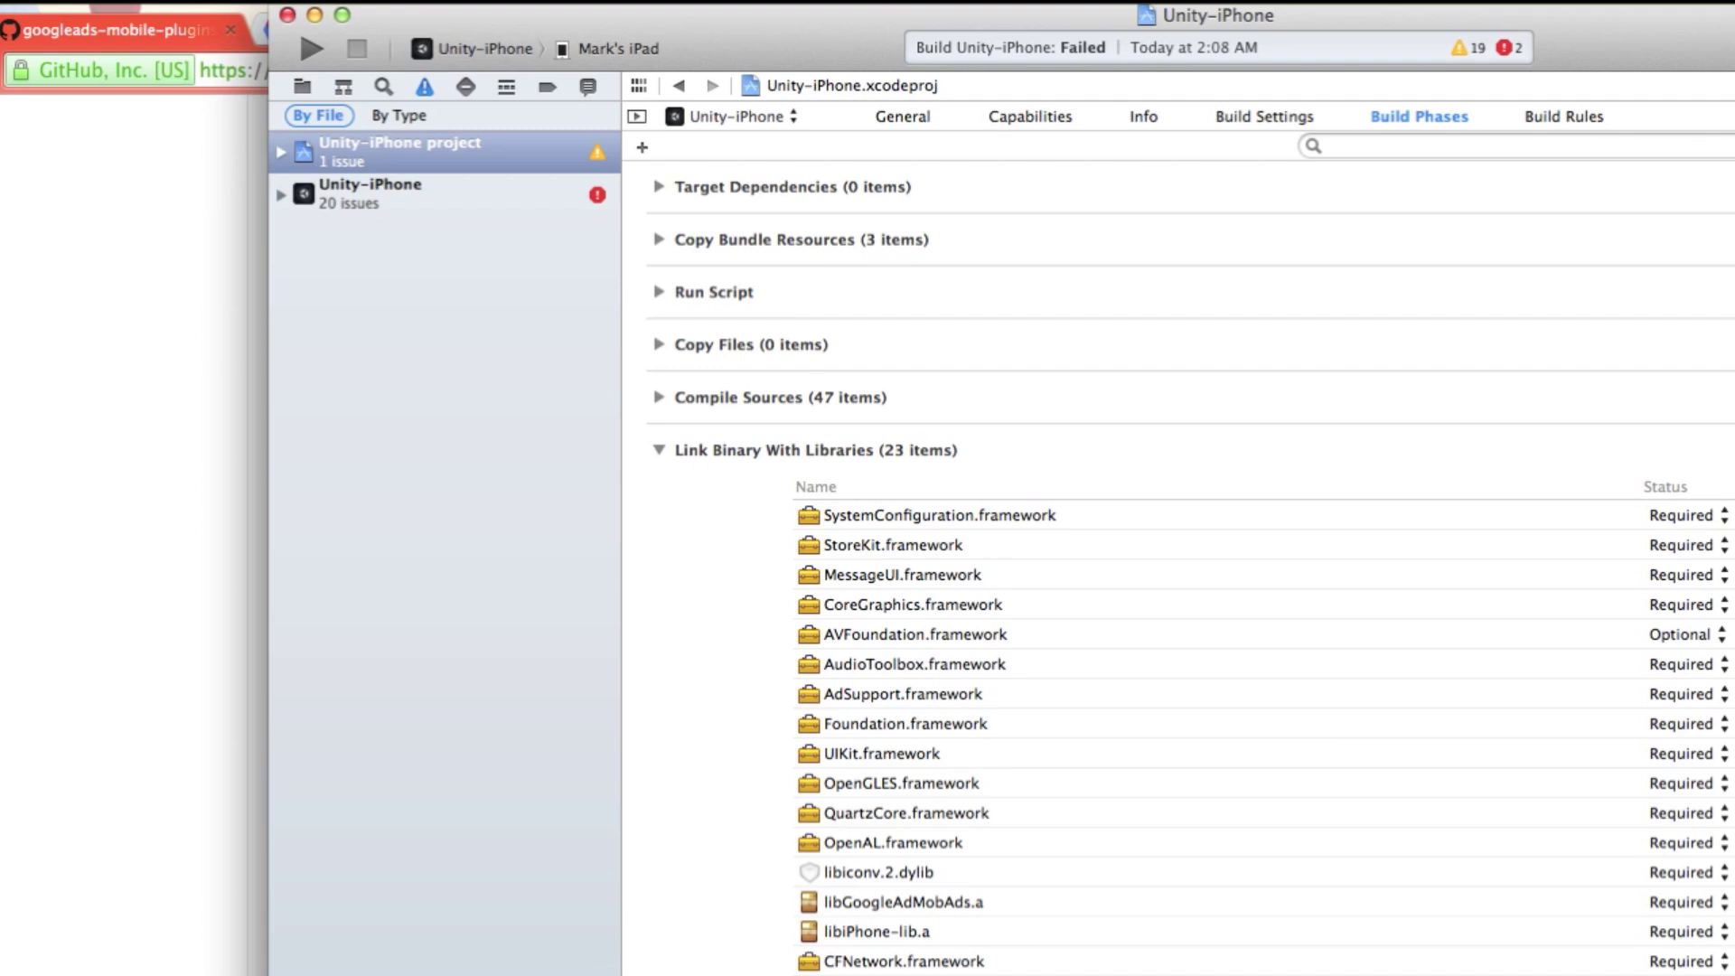
scroll(1627, 302, down, 2)
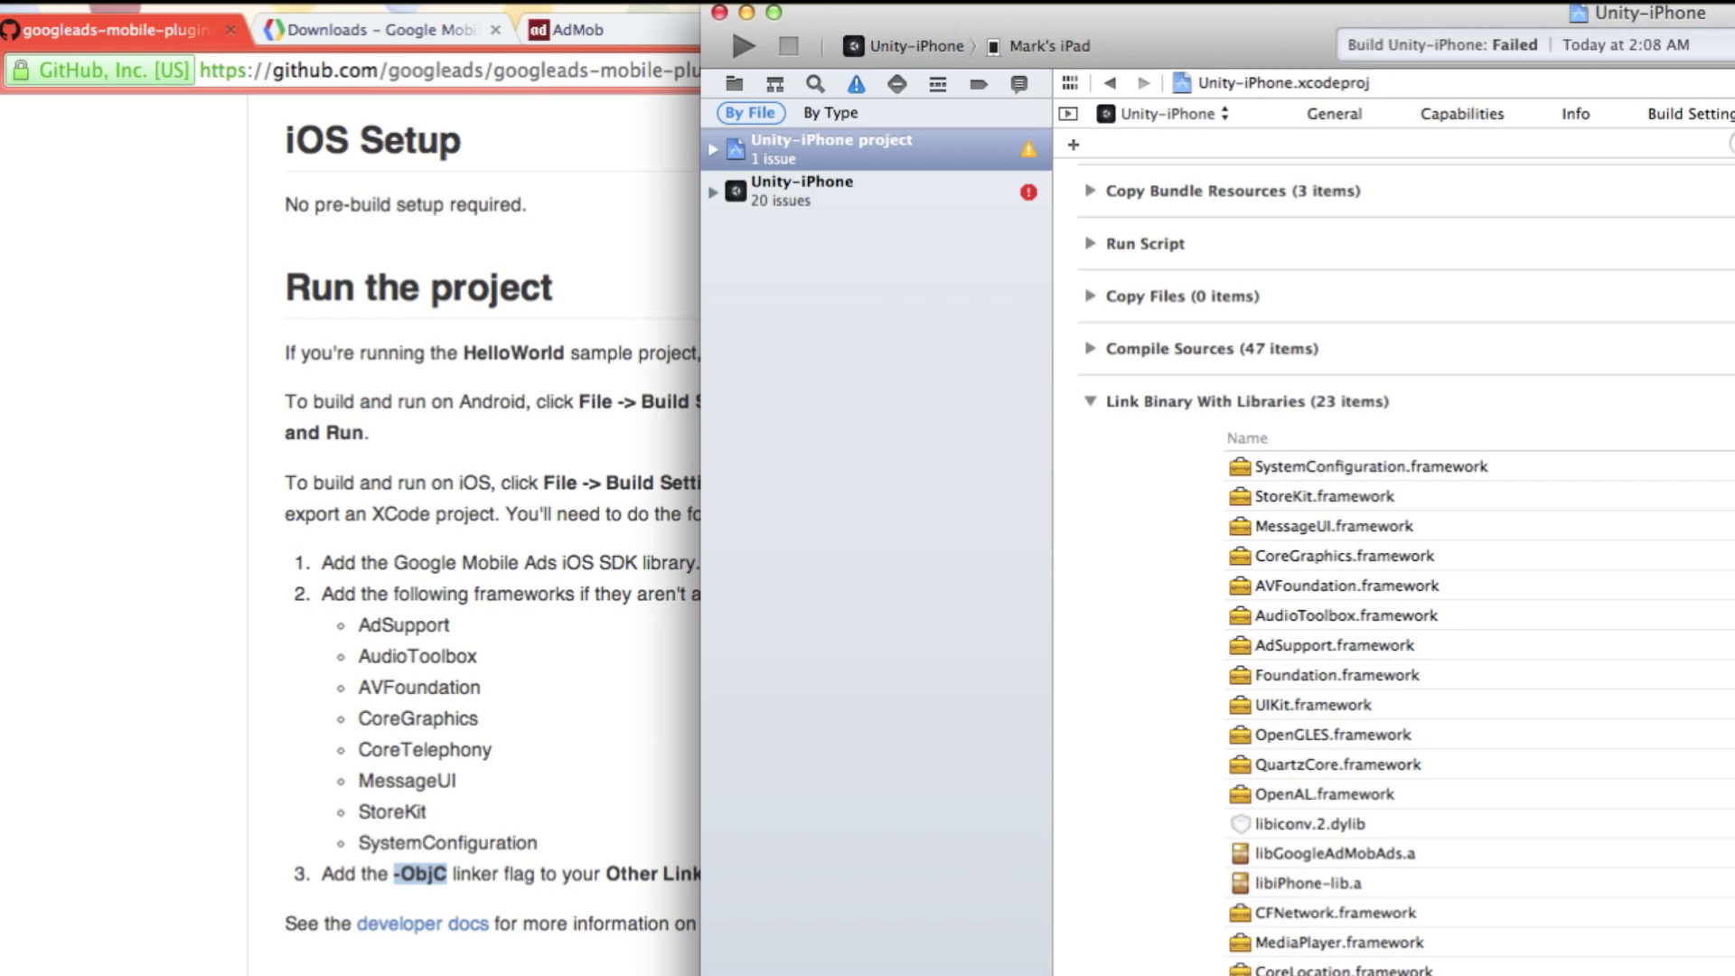
Link the AdSupport, AudioToolbox, AVFoundation and CoreTelephony frameworks
text(A)
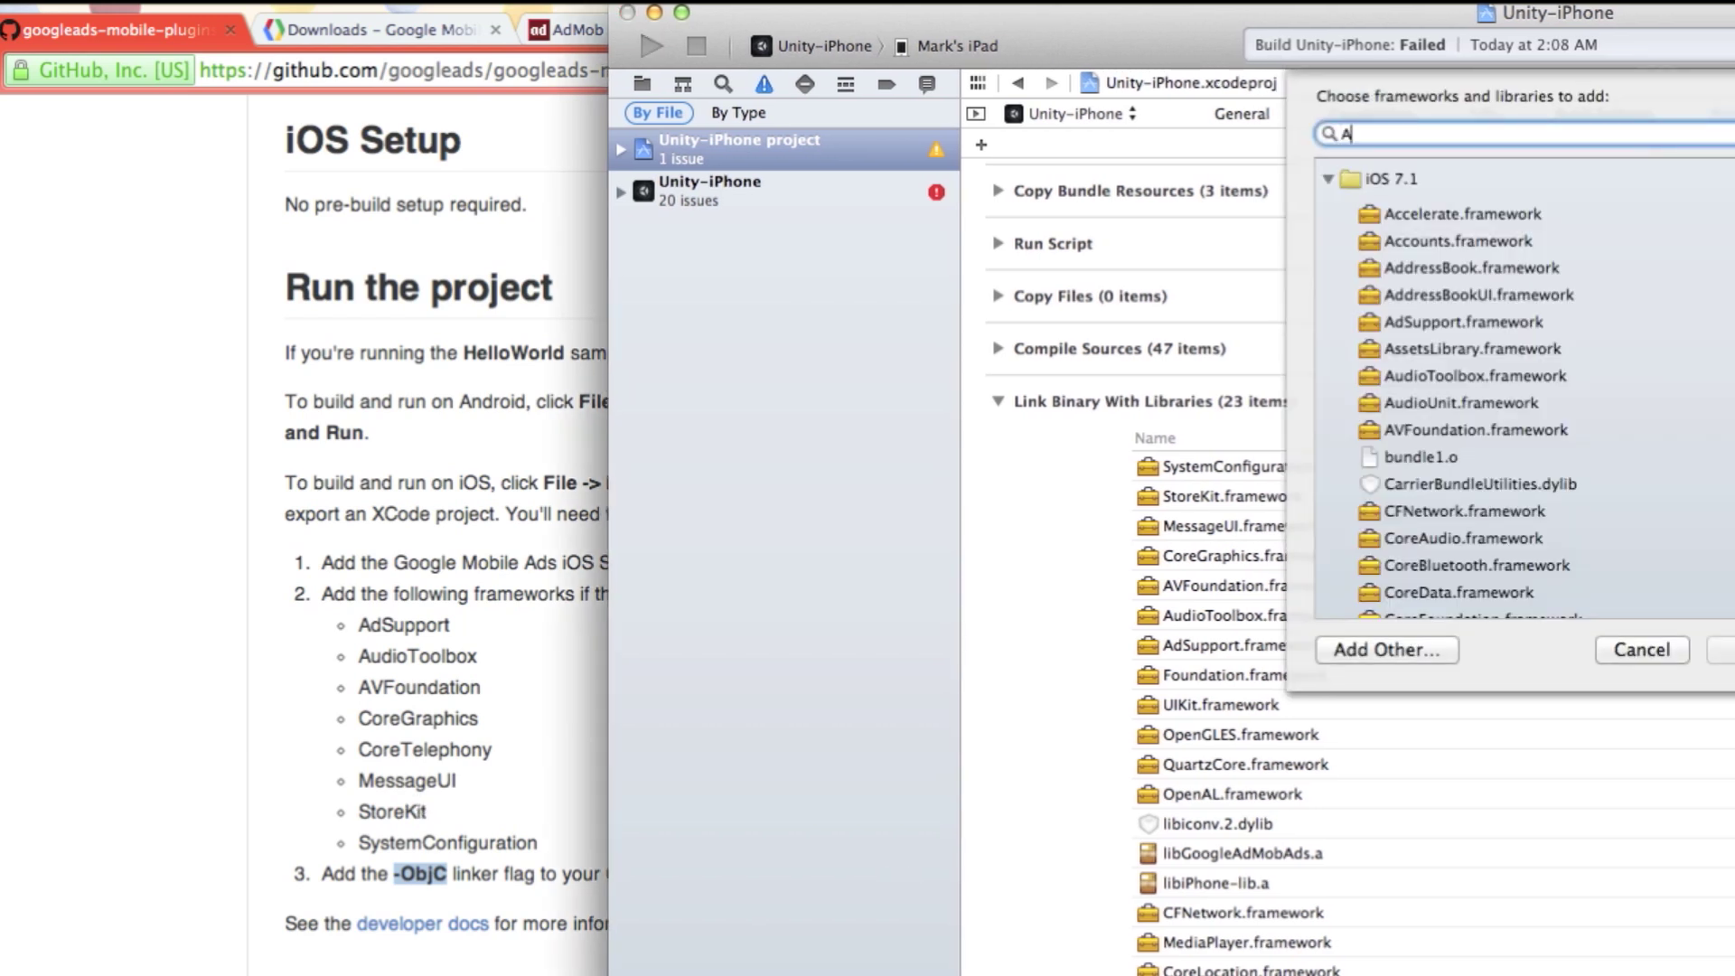
text(dS)
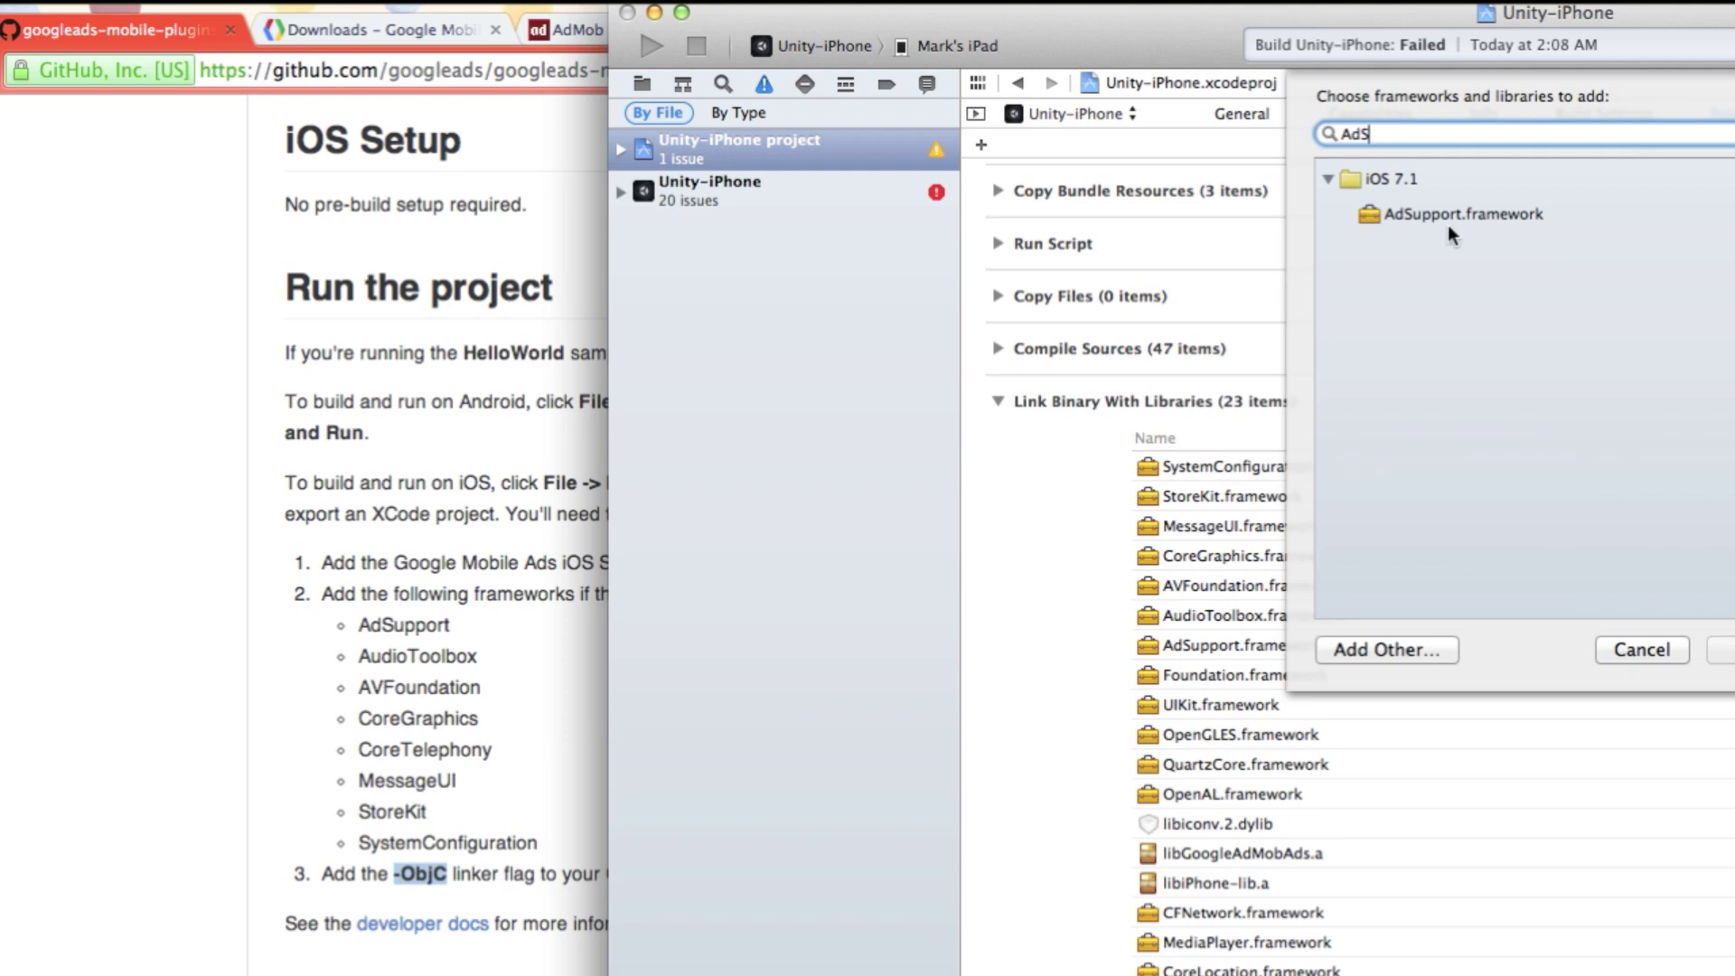
double_click(1441, 206)
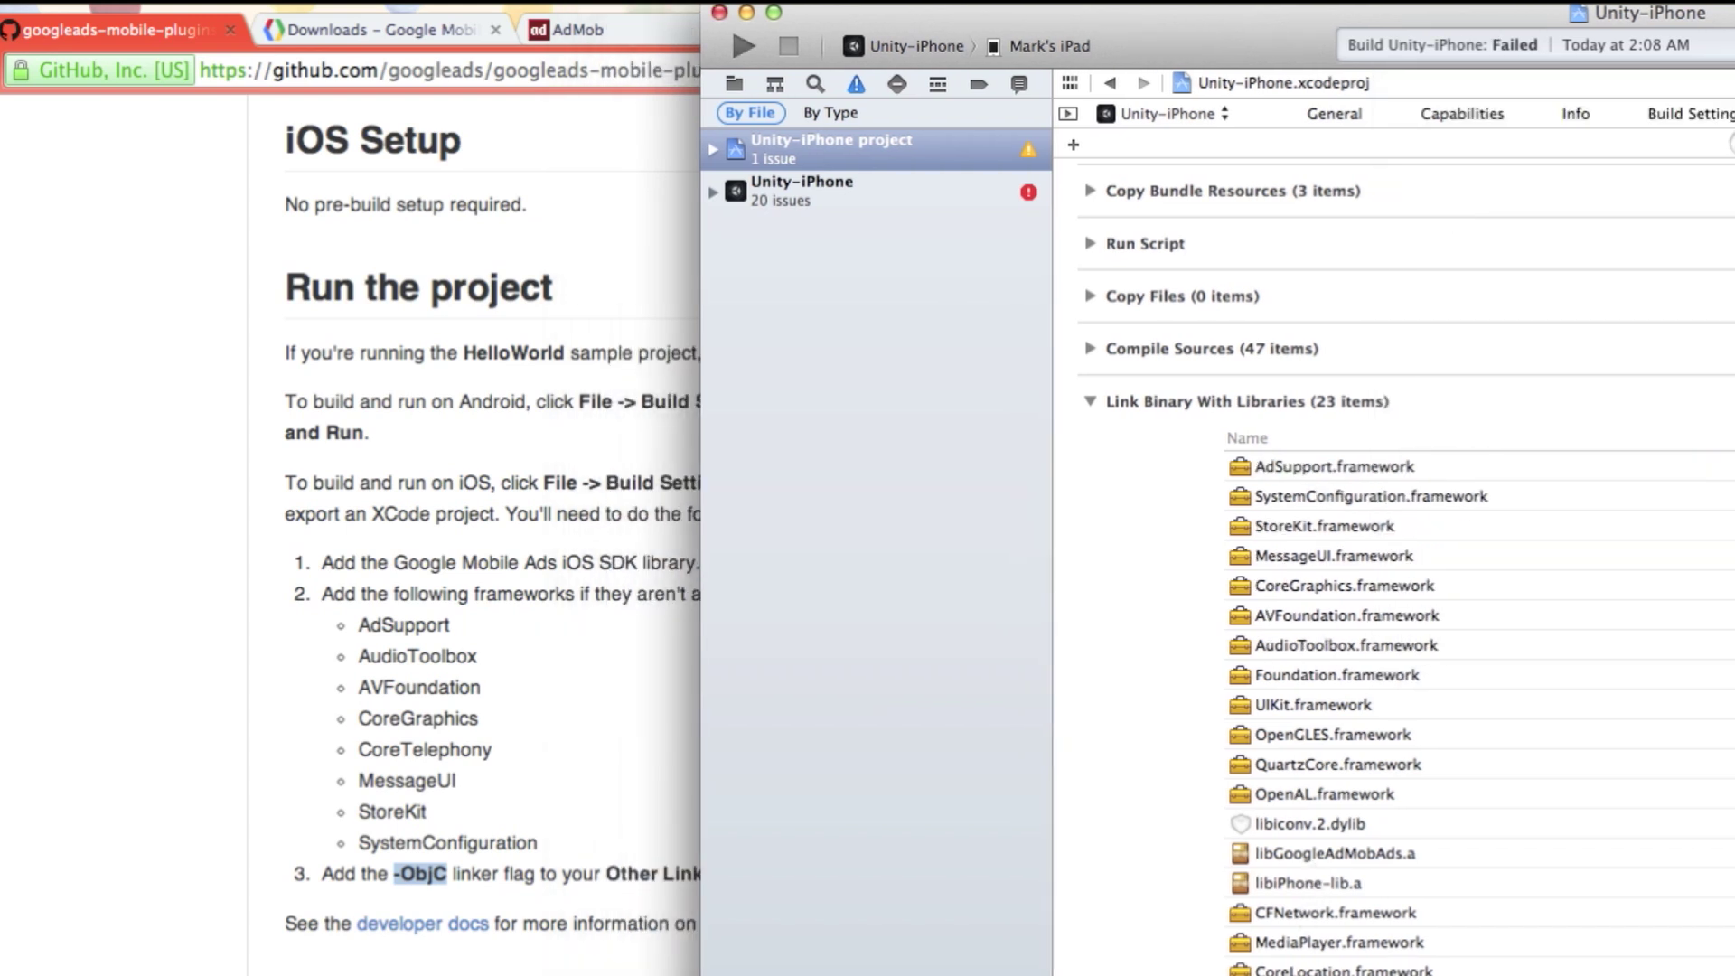
click(1073, 144)
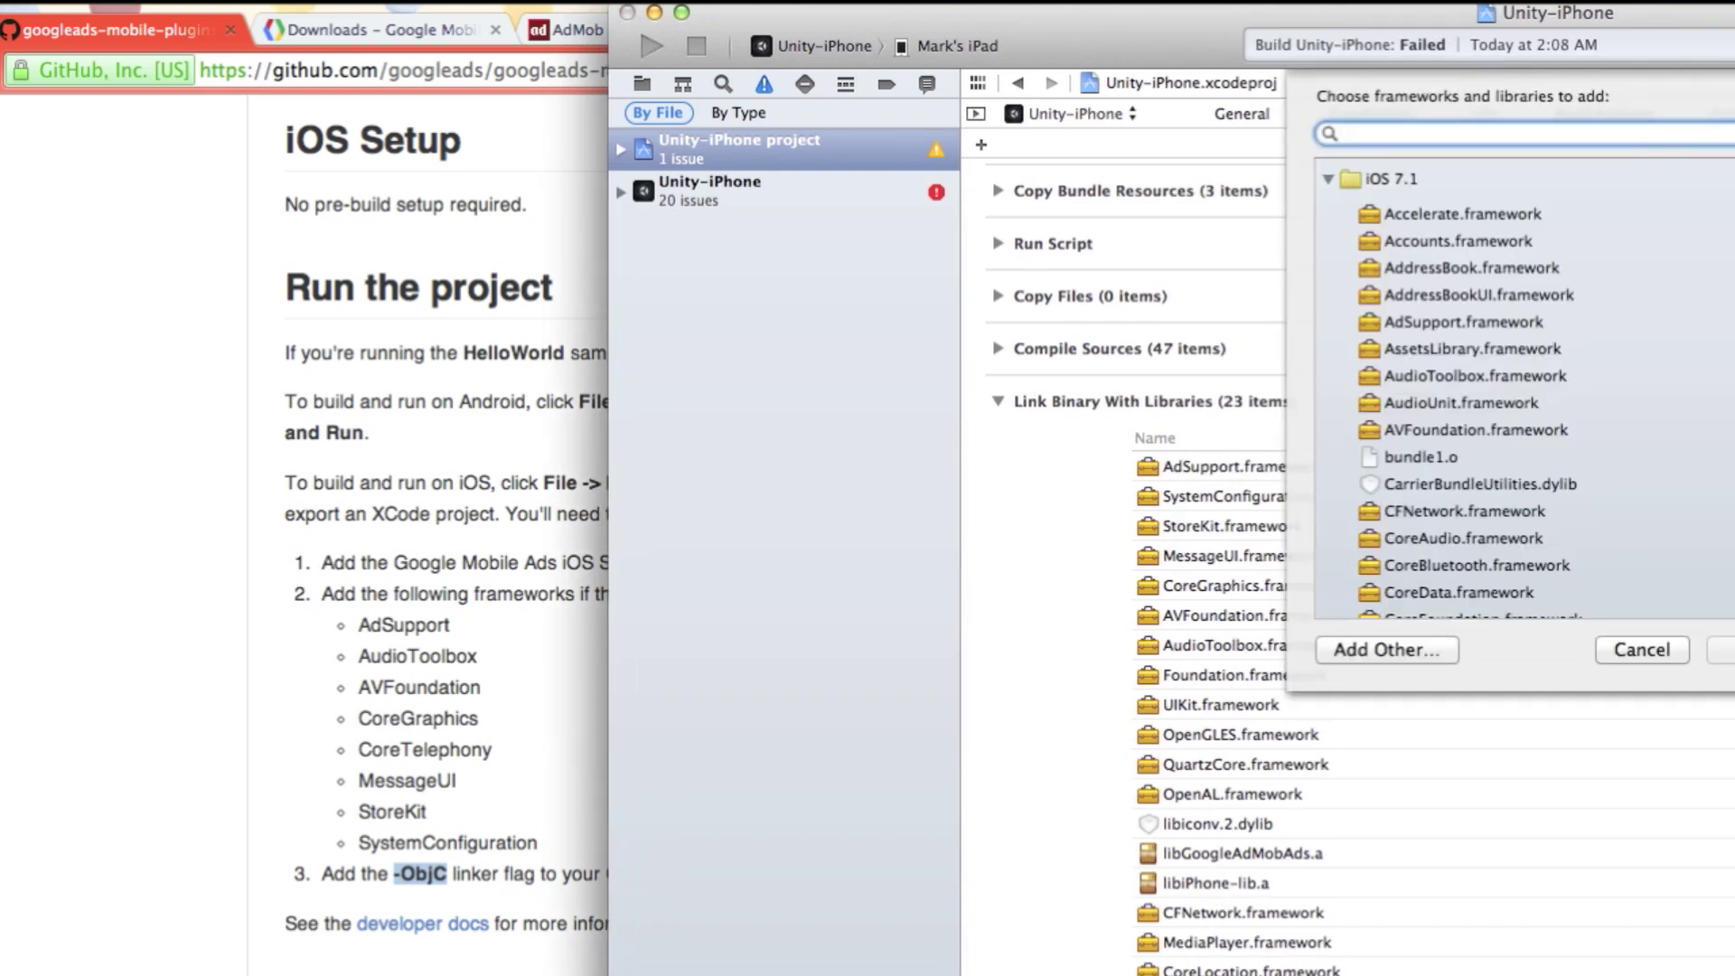
text(Aud)
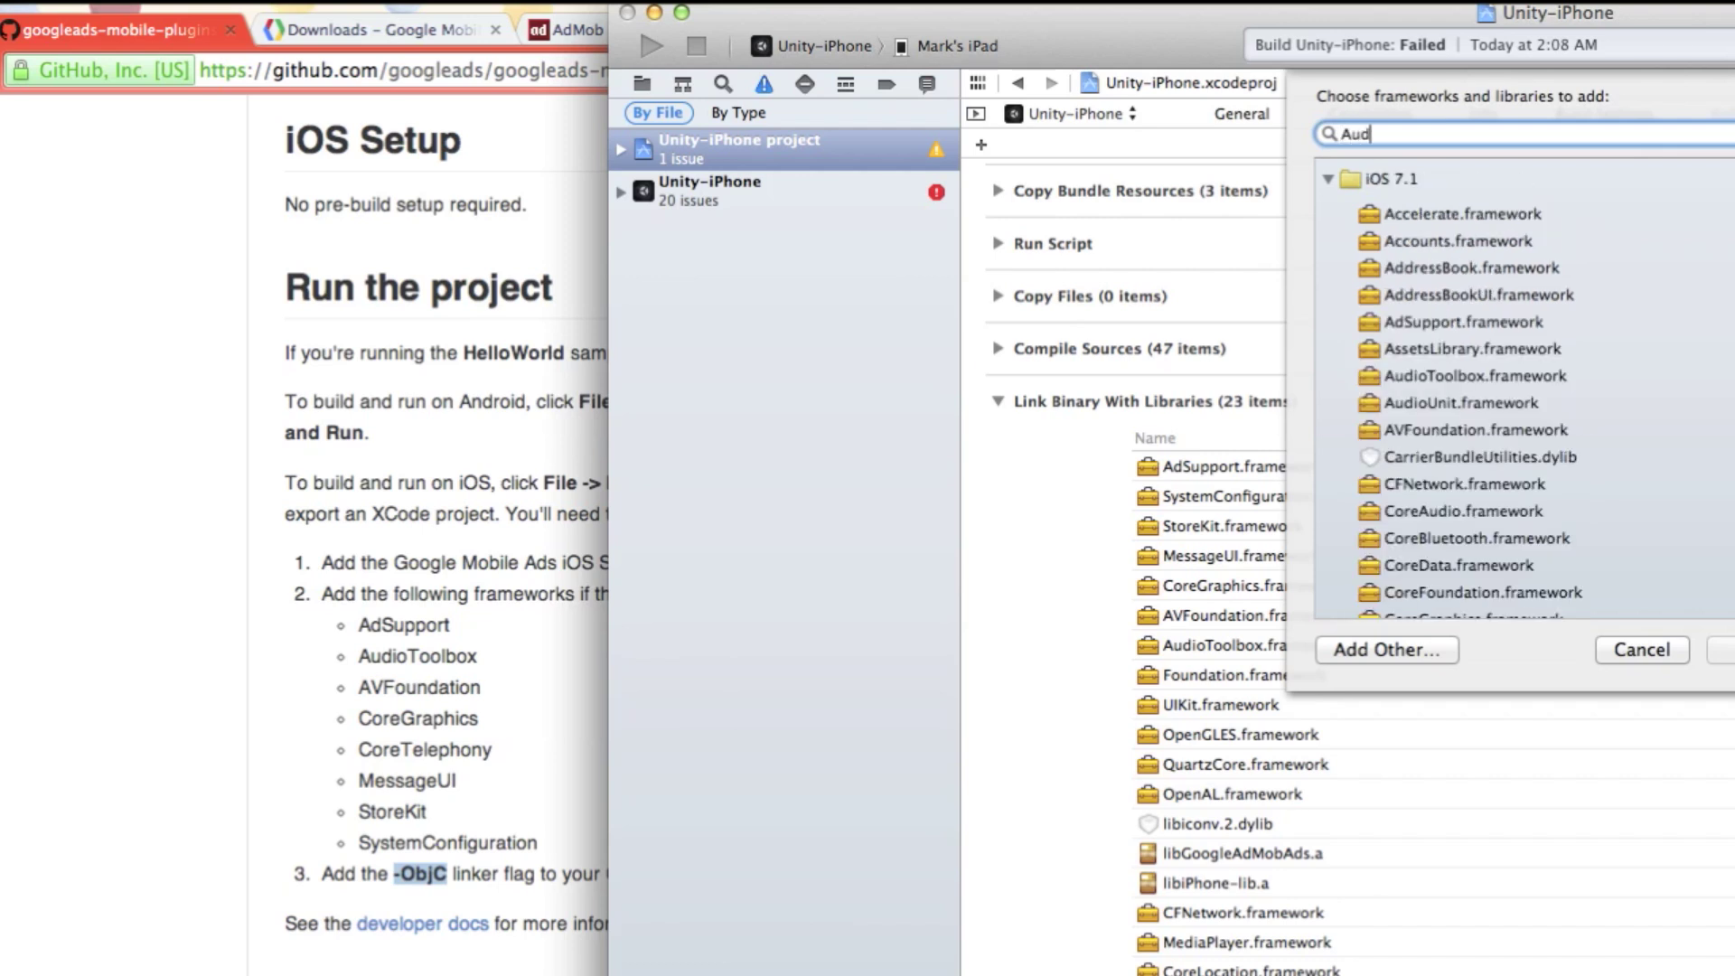
text(ioT)
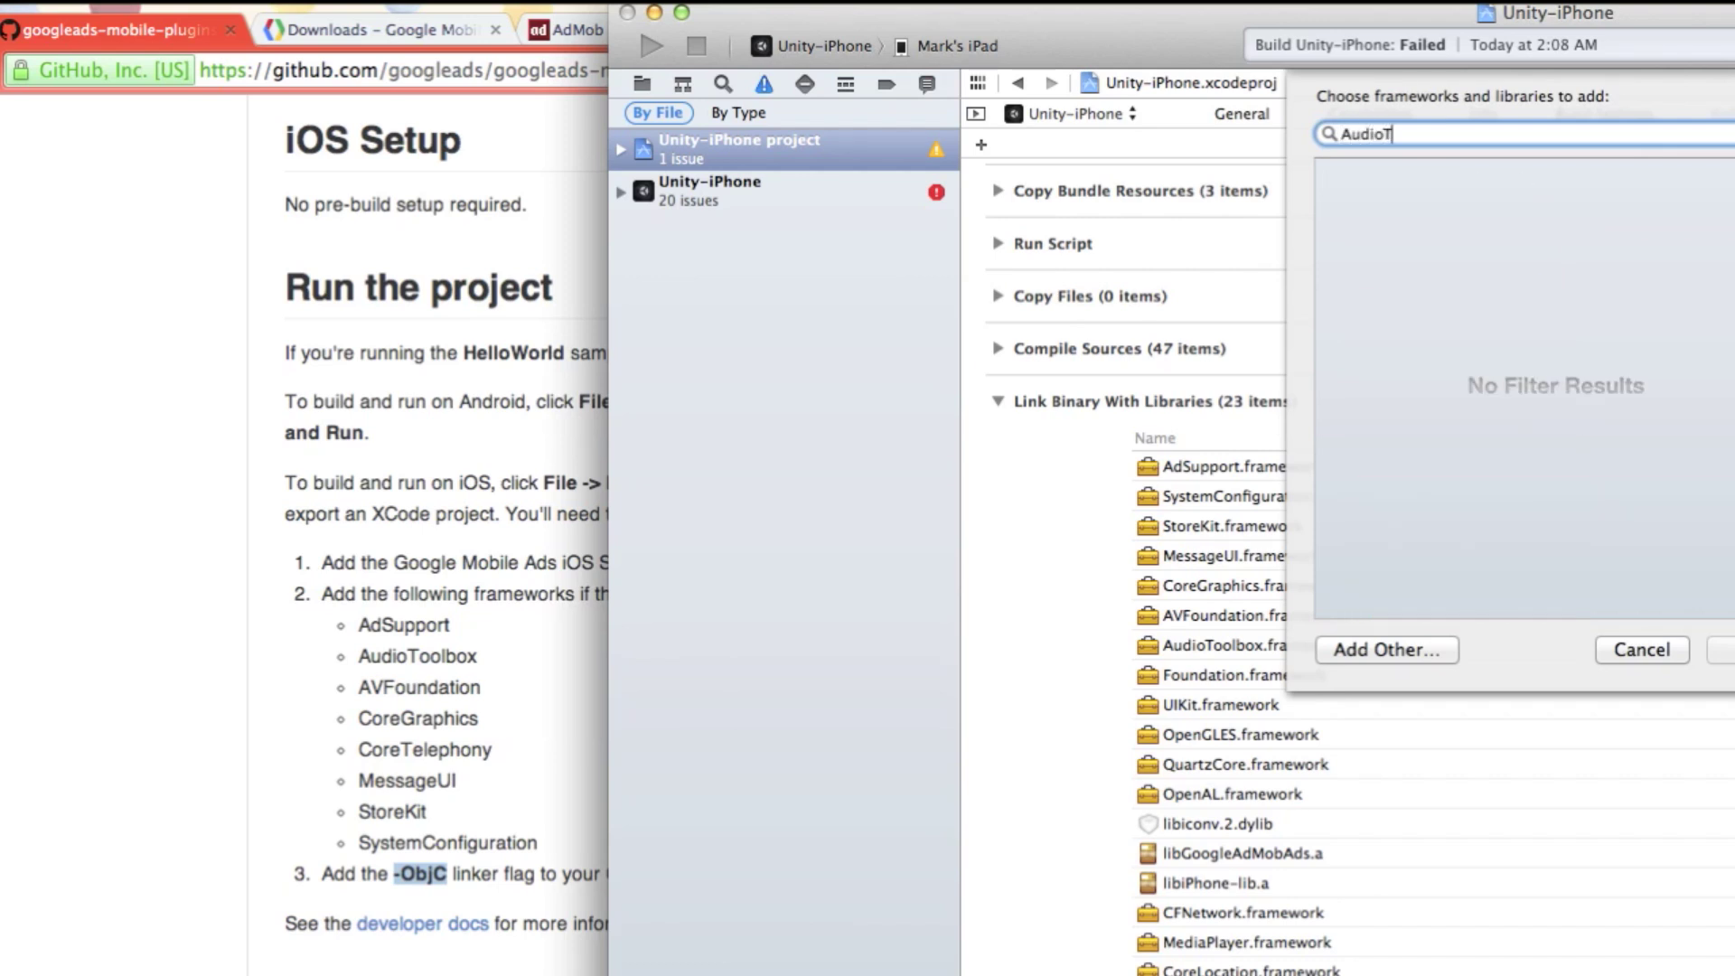
double_click(1448, 215)
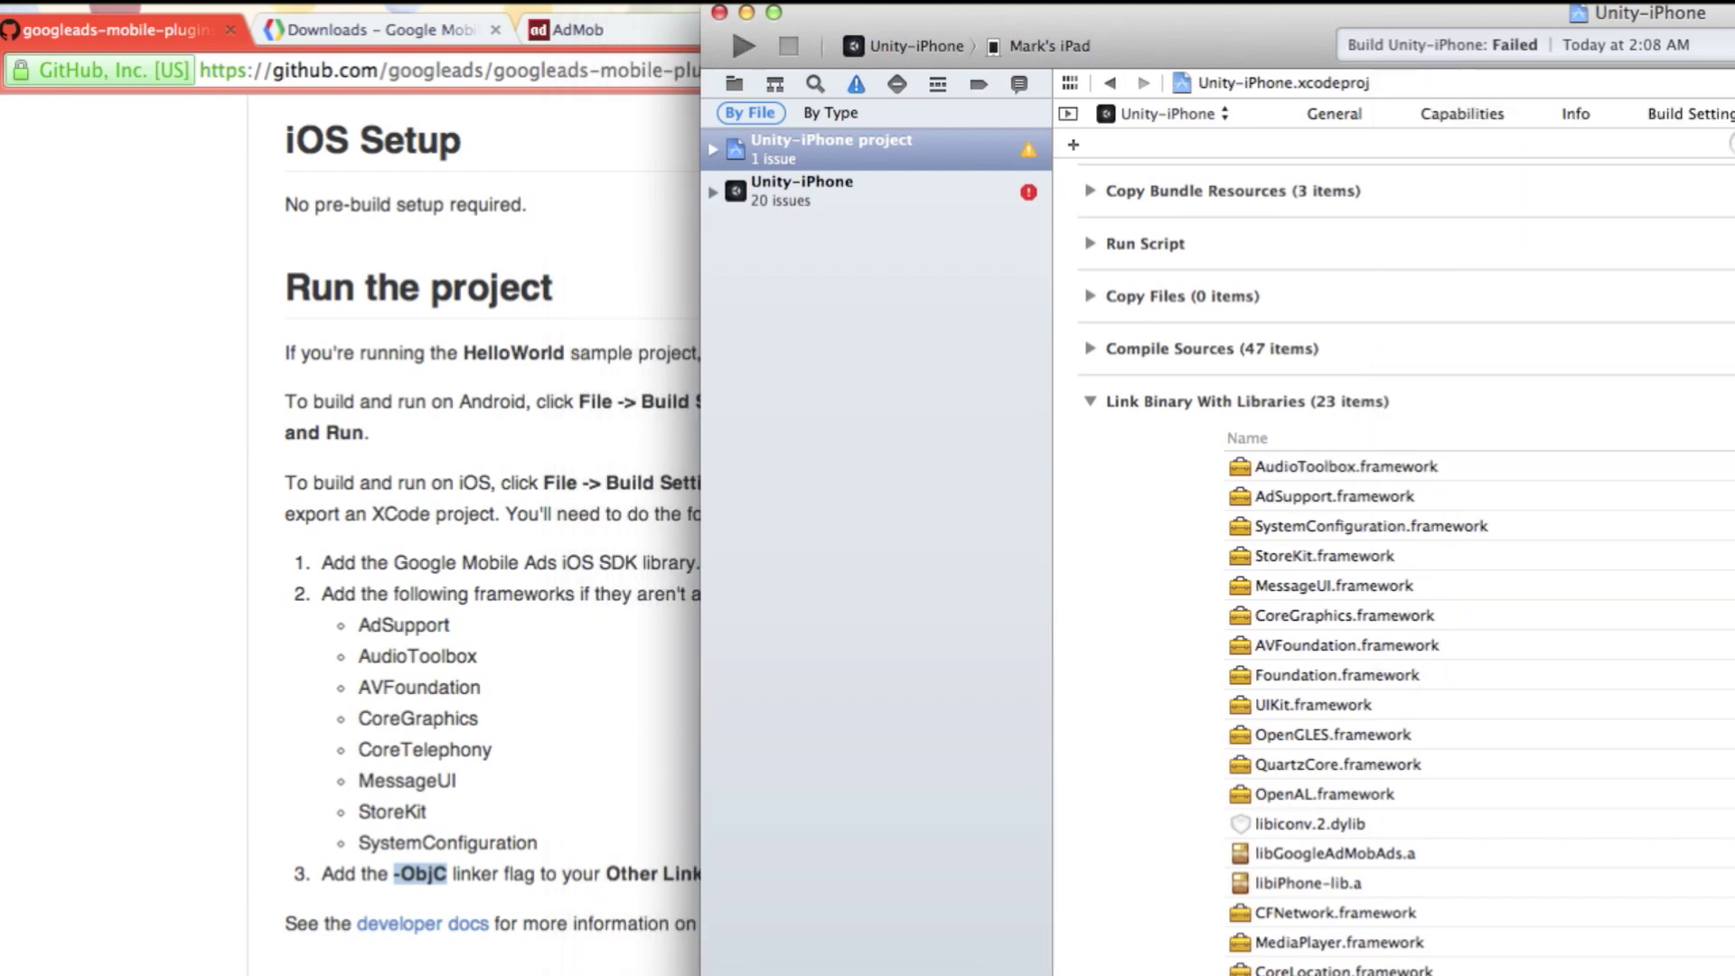
text(avfou)
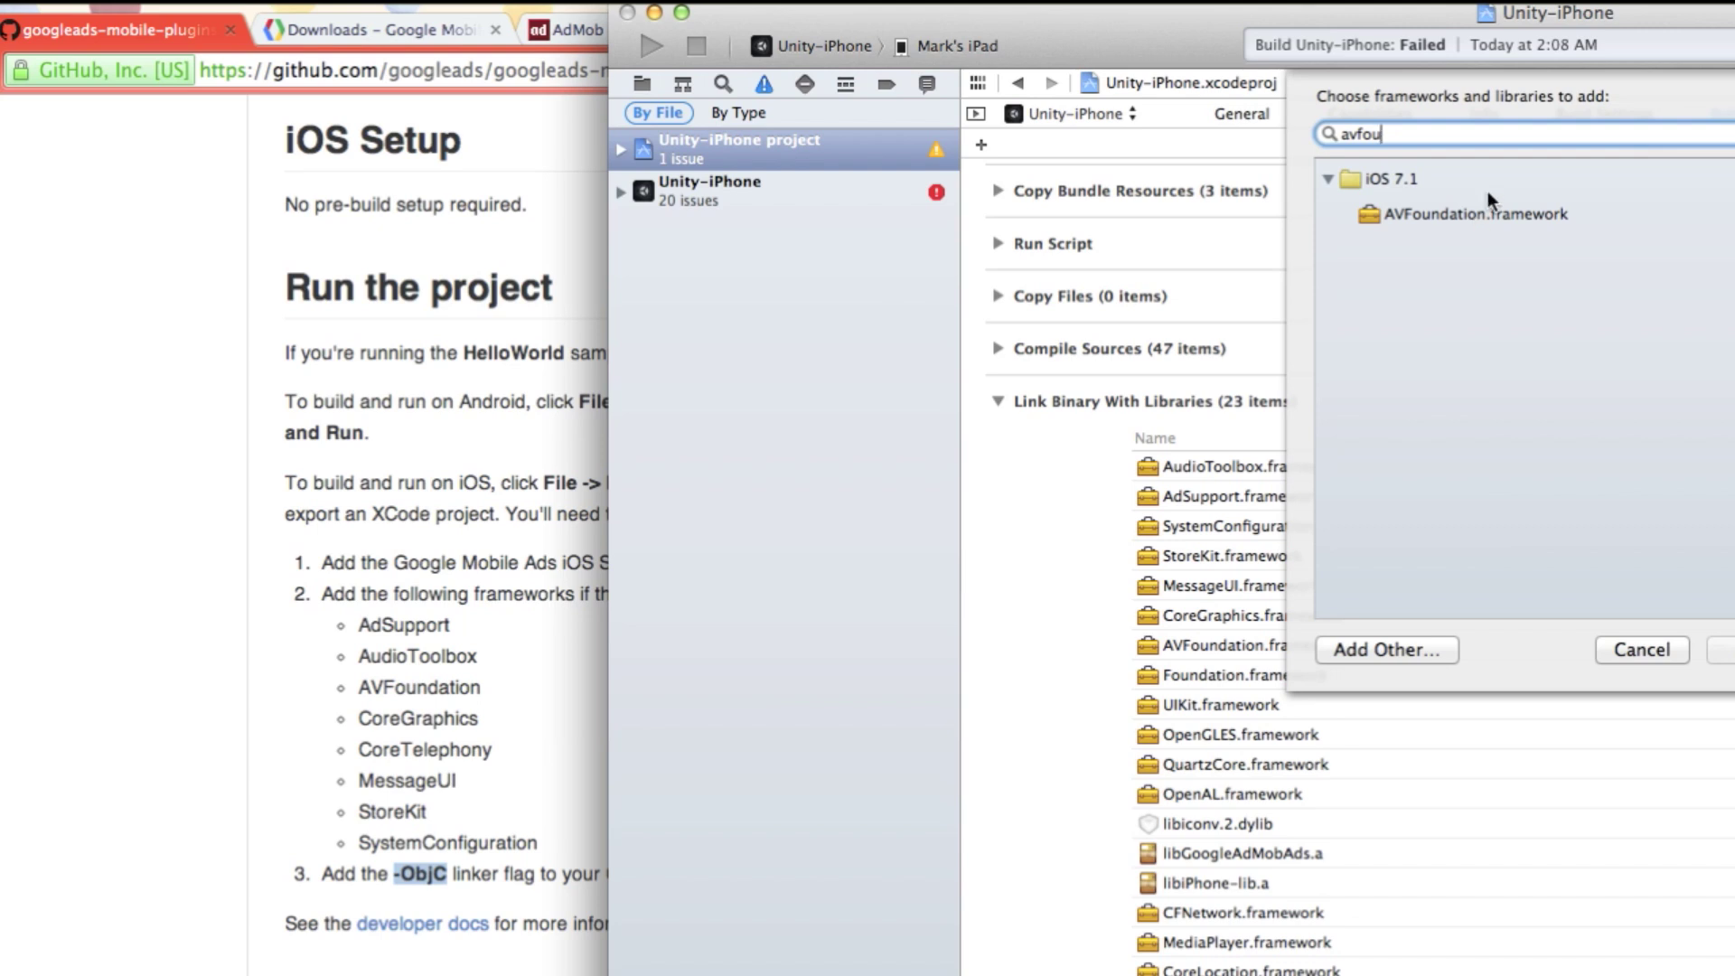
click(1477, 214)
key(Return)
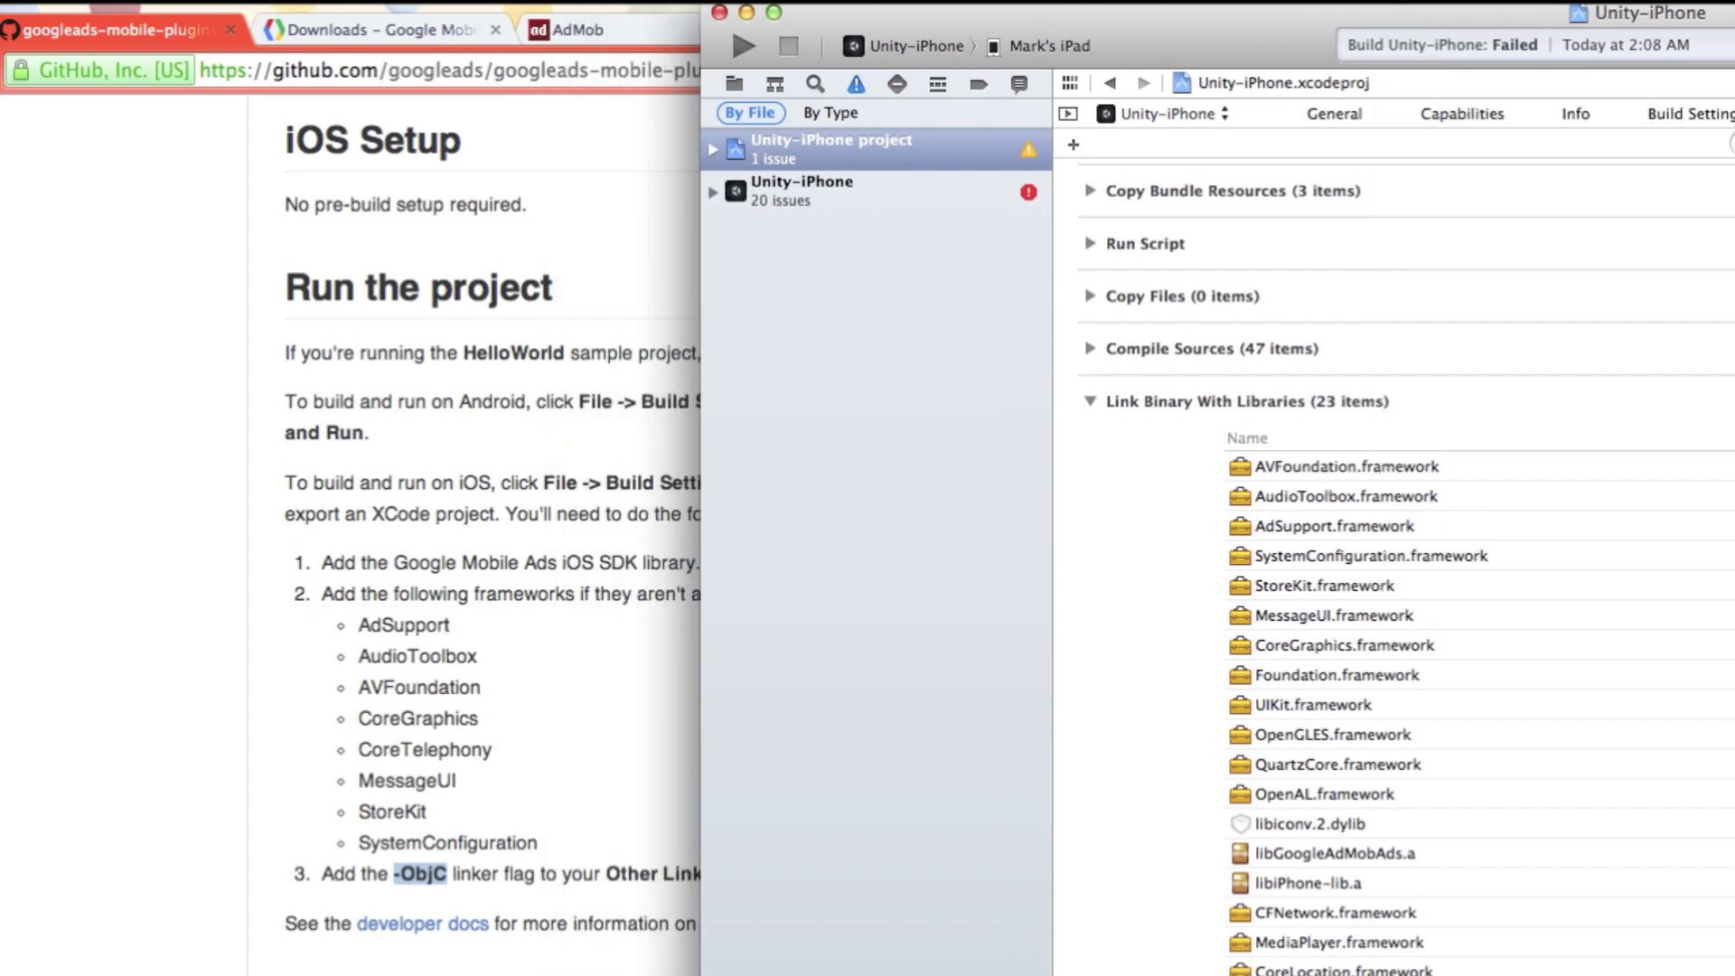
click(1074, 144)
text(Co)
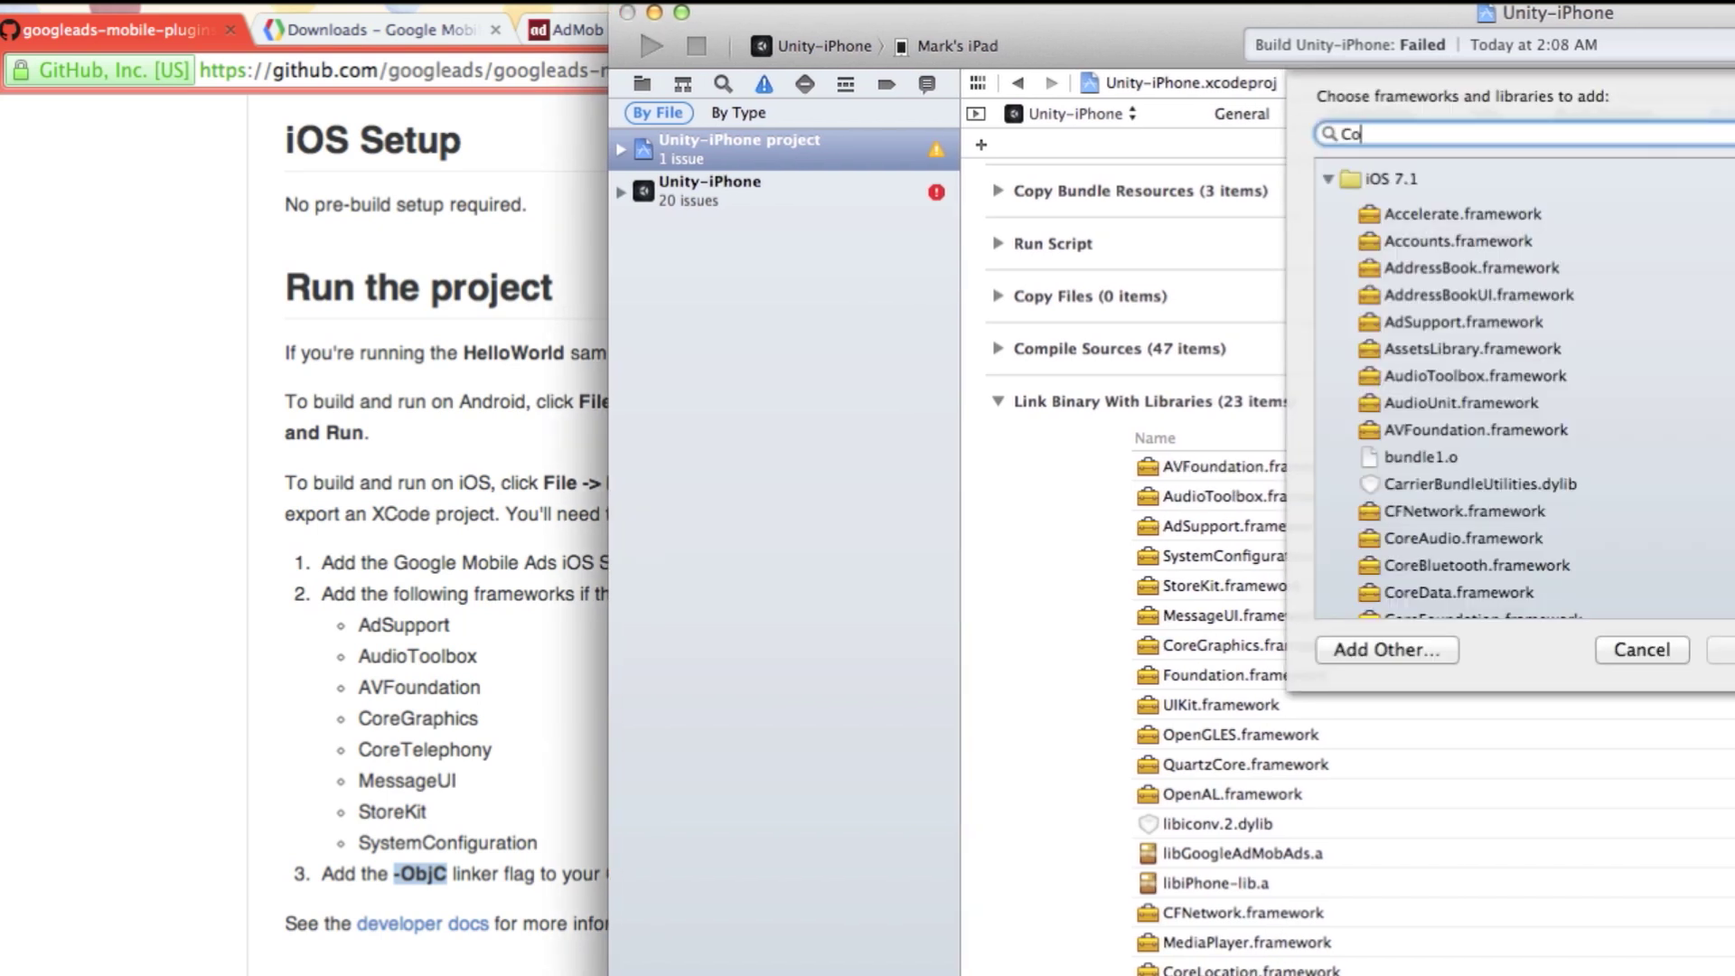
text(reT)
click(1522, 217)
key(Return)
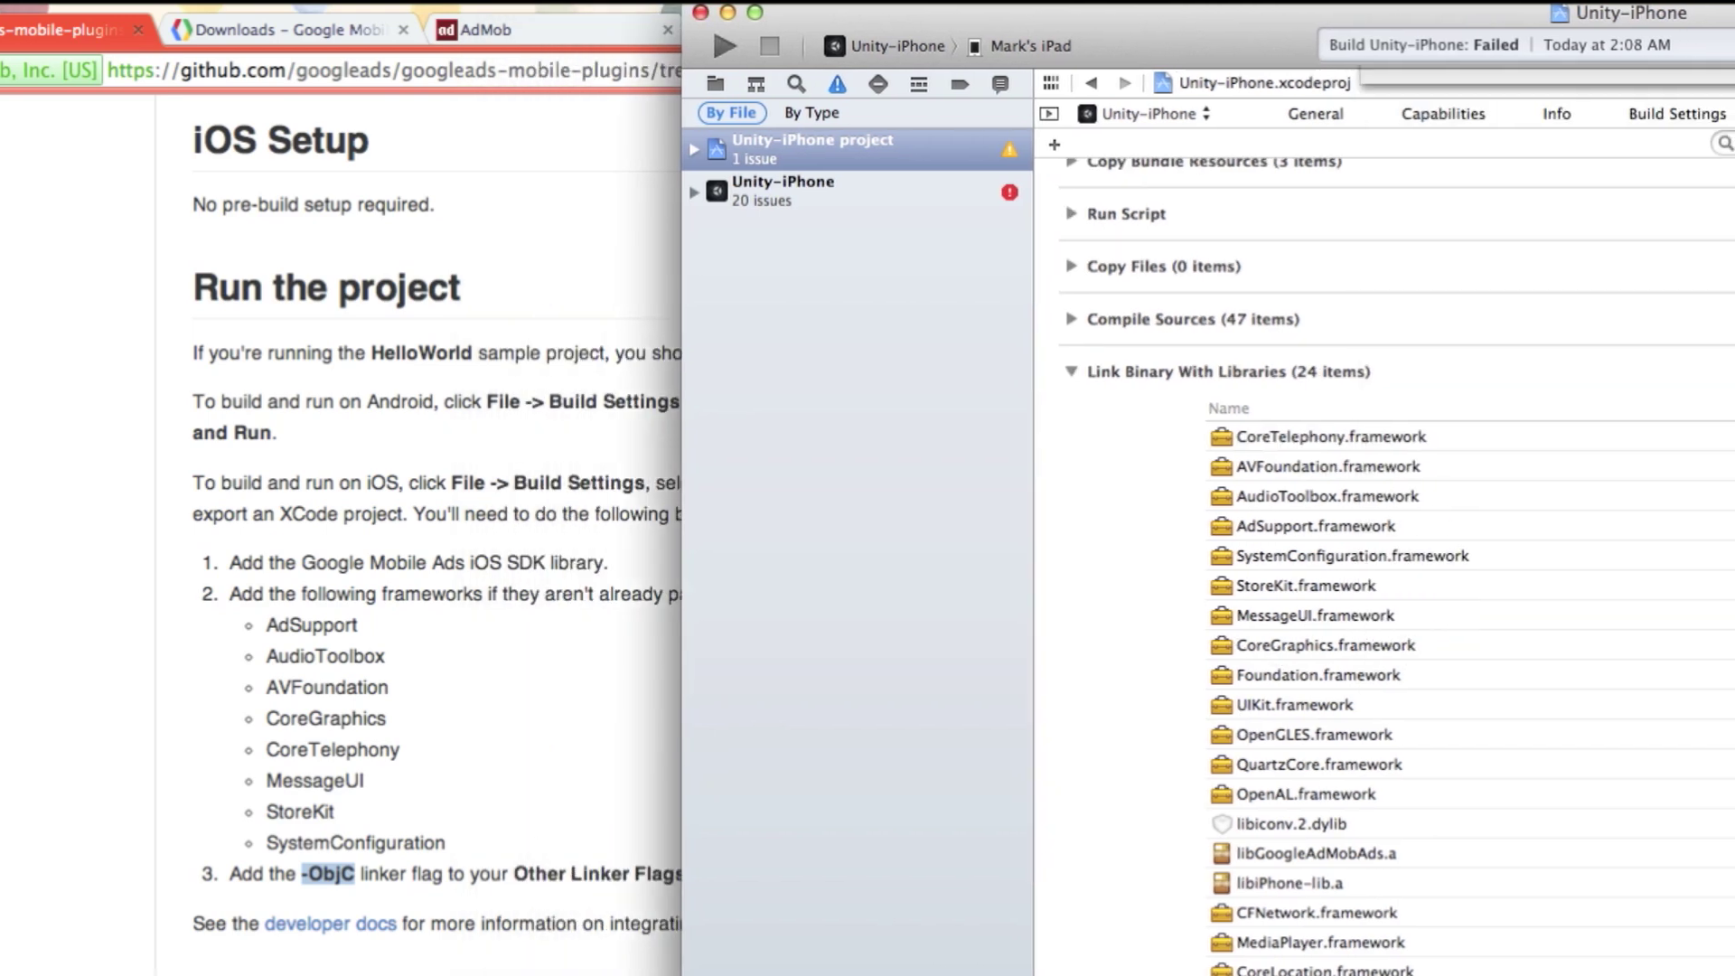
Link the MessageUI, StoreKit and SystemConfiguration frameworks
click(1053, 145)
text(mess)
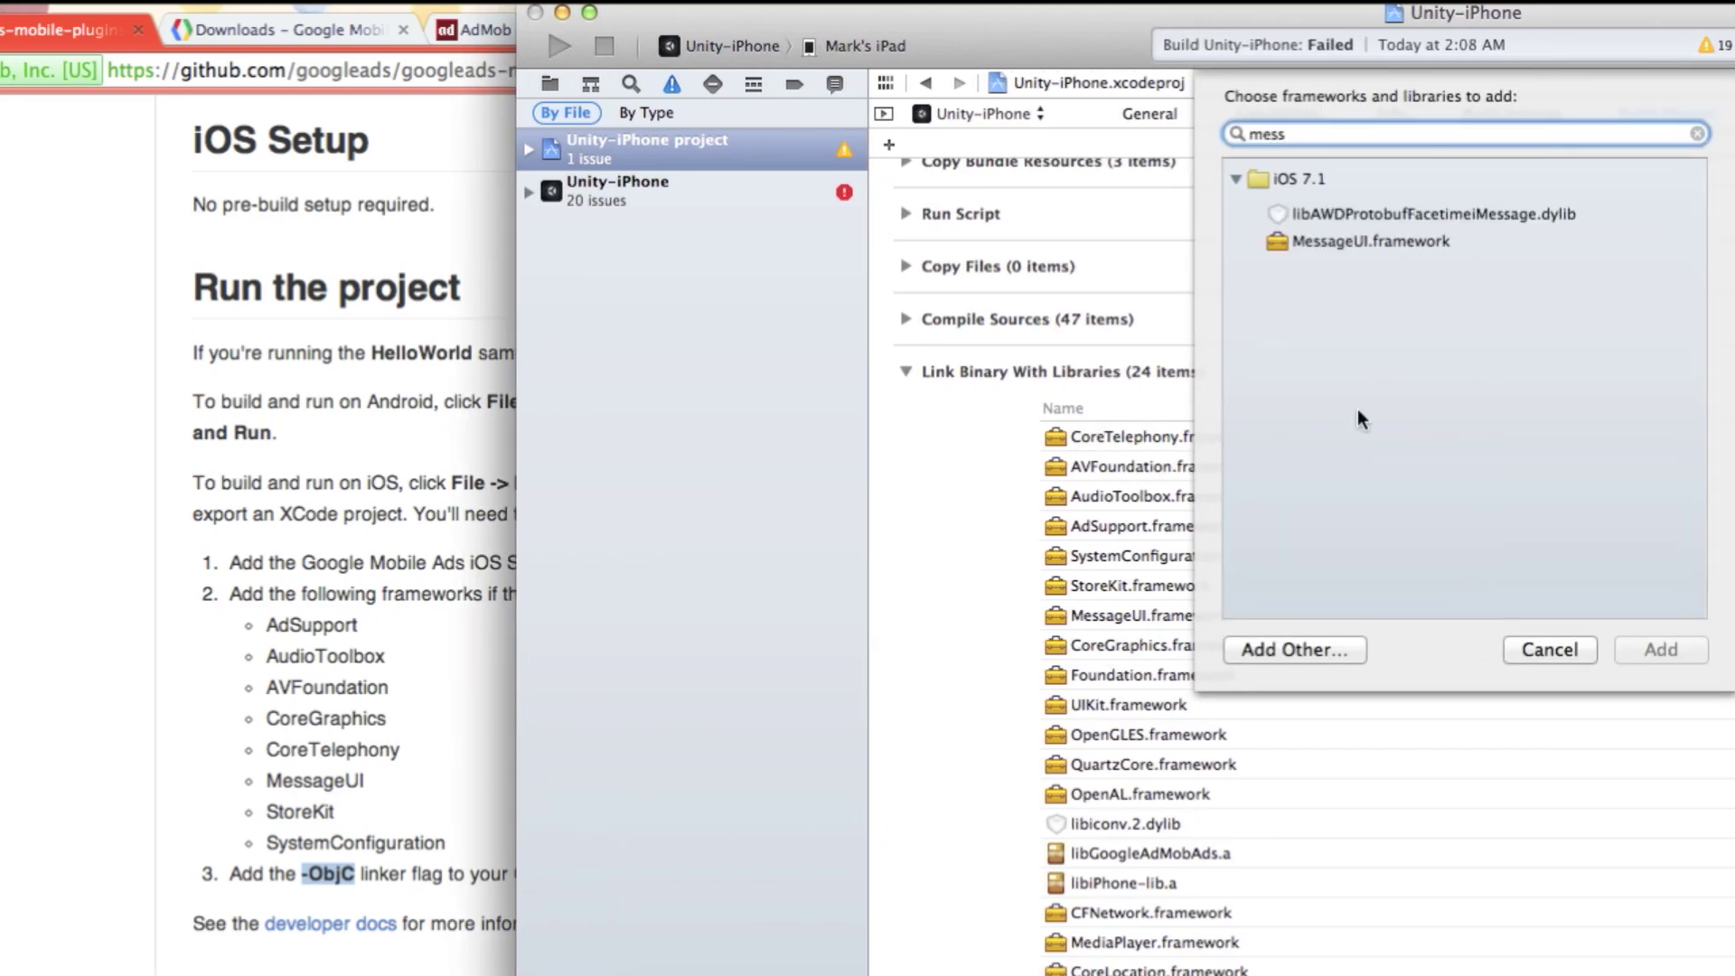
double_click(1347, 239)
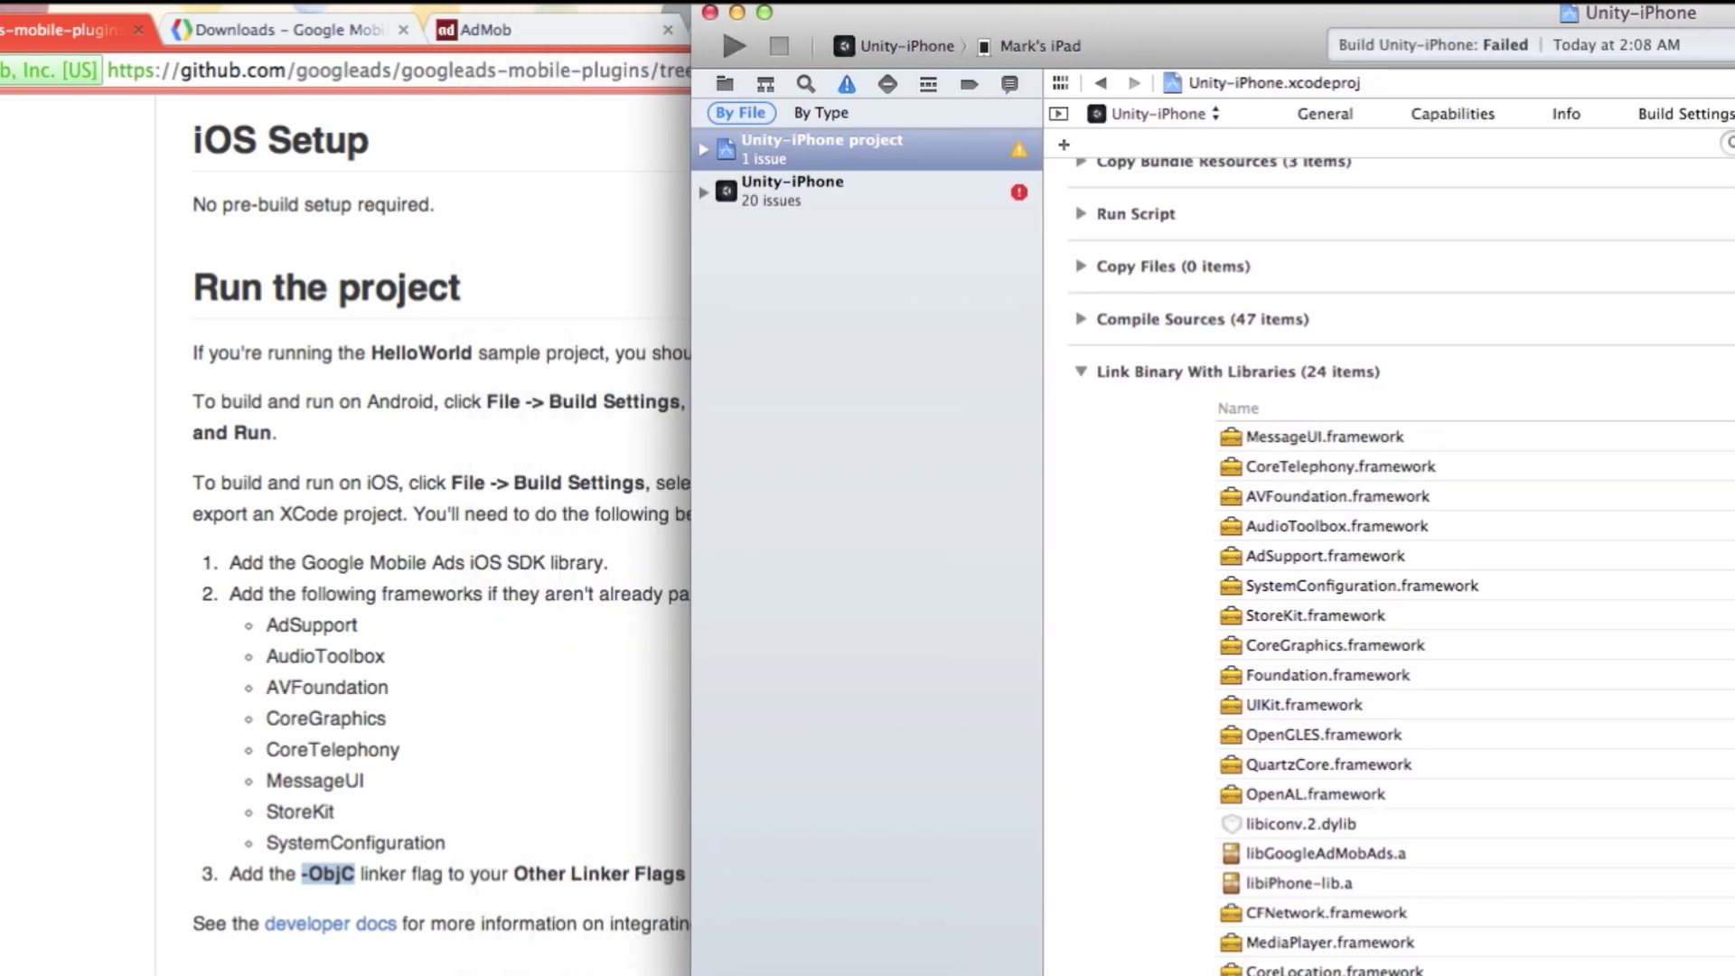
click(1064, 145)
text(store)
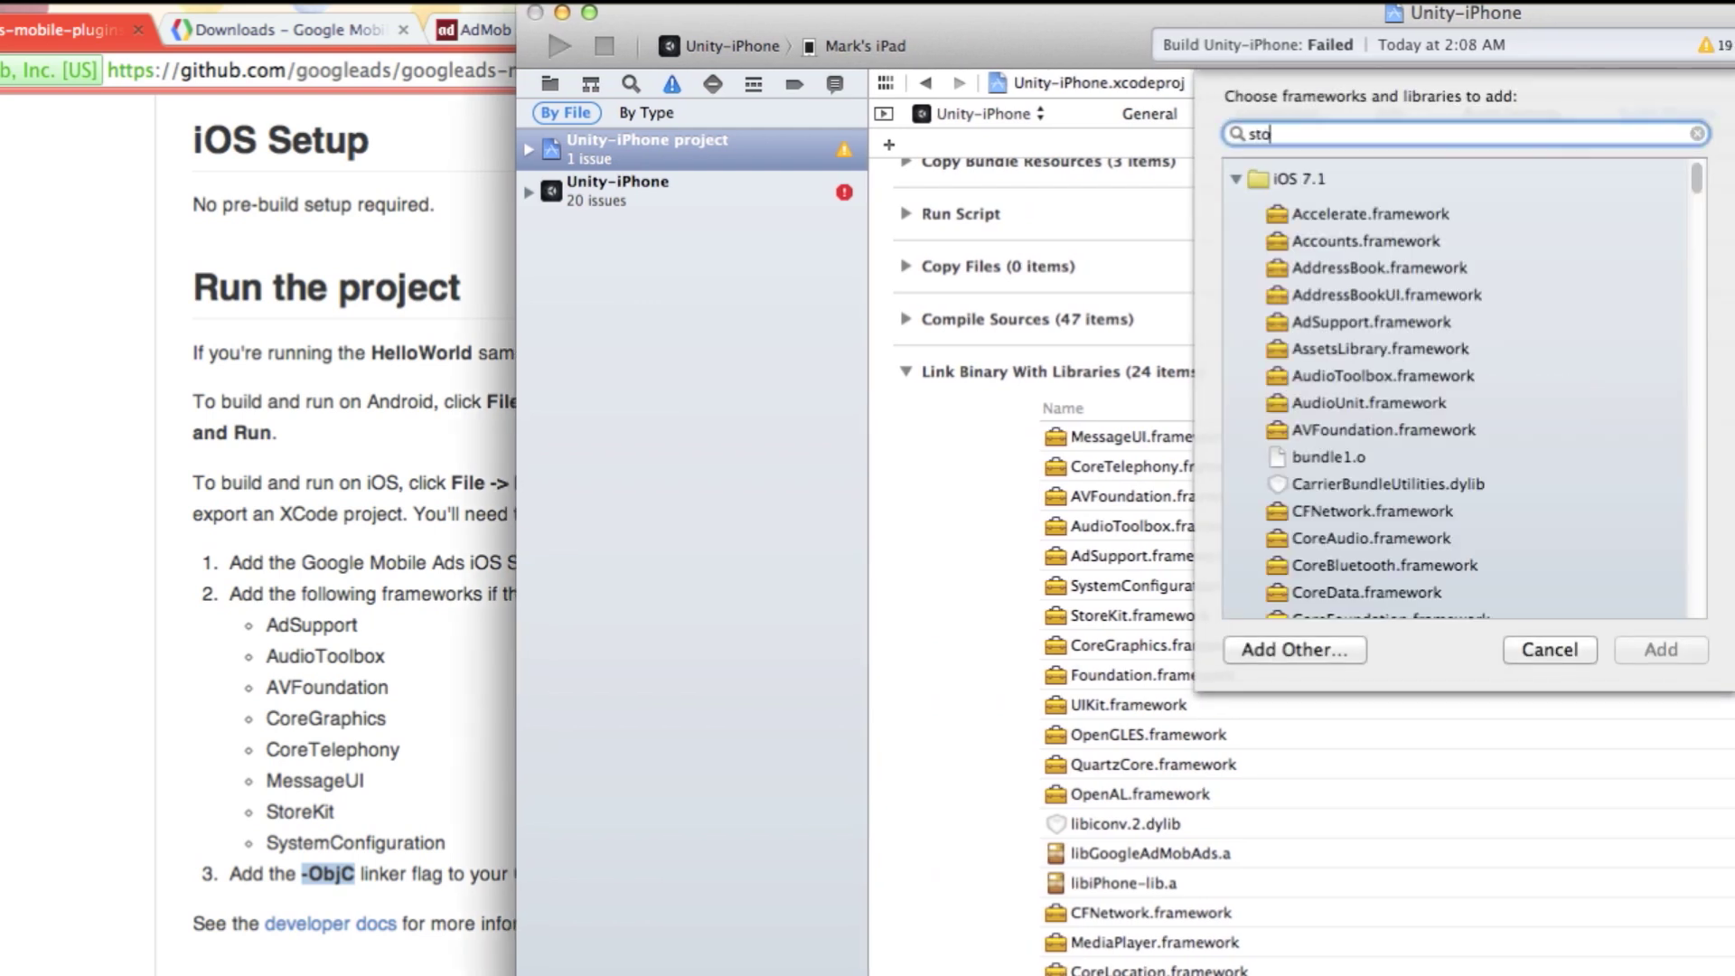
double_click(1352, 219)
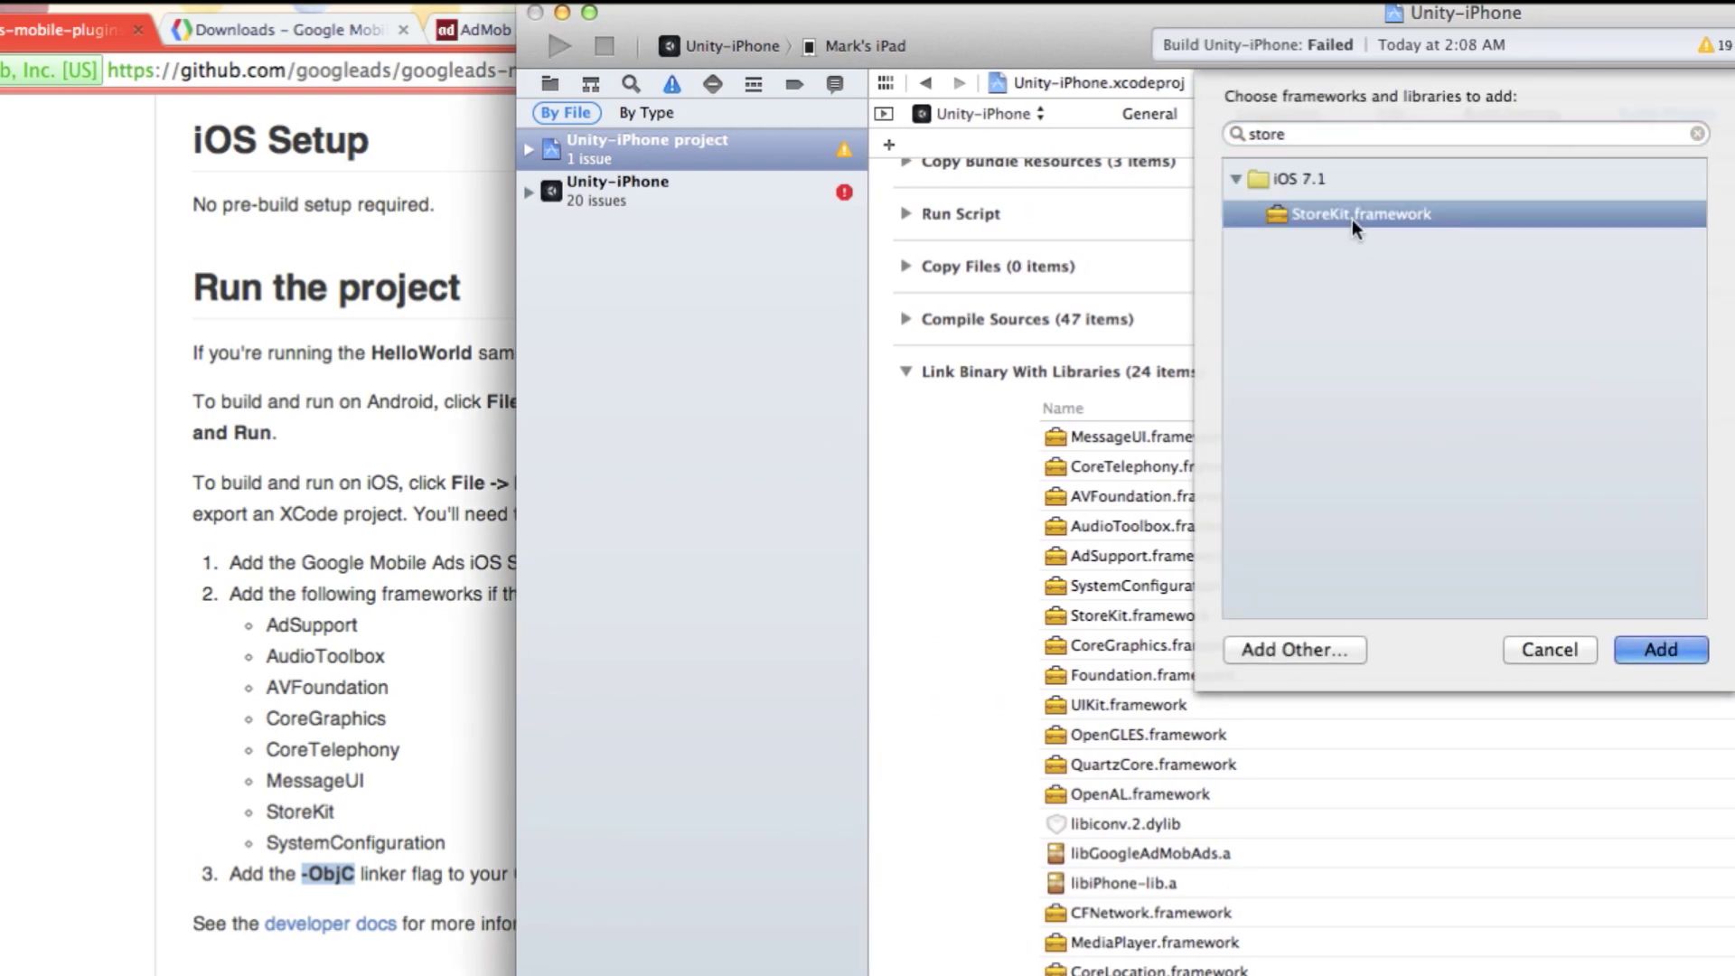
click(1064, 145)
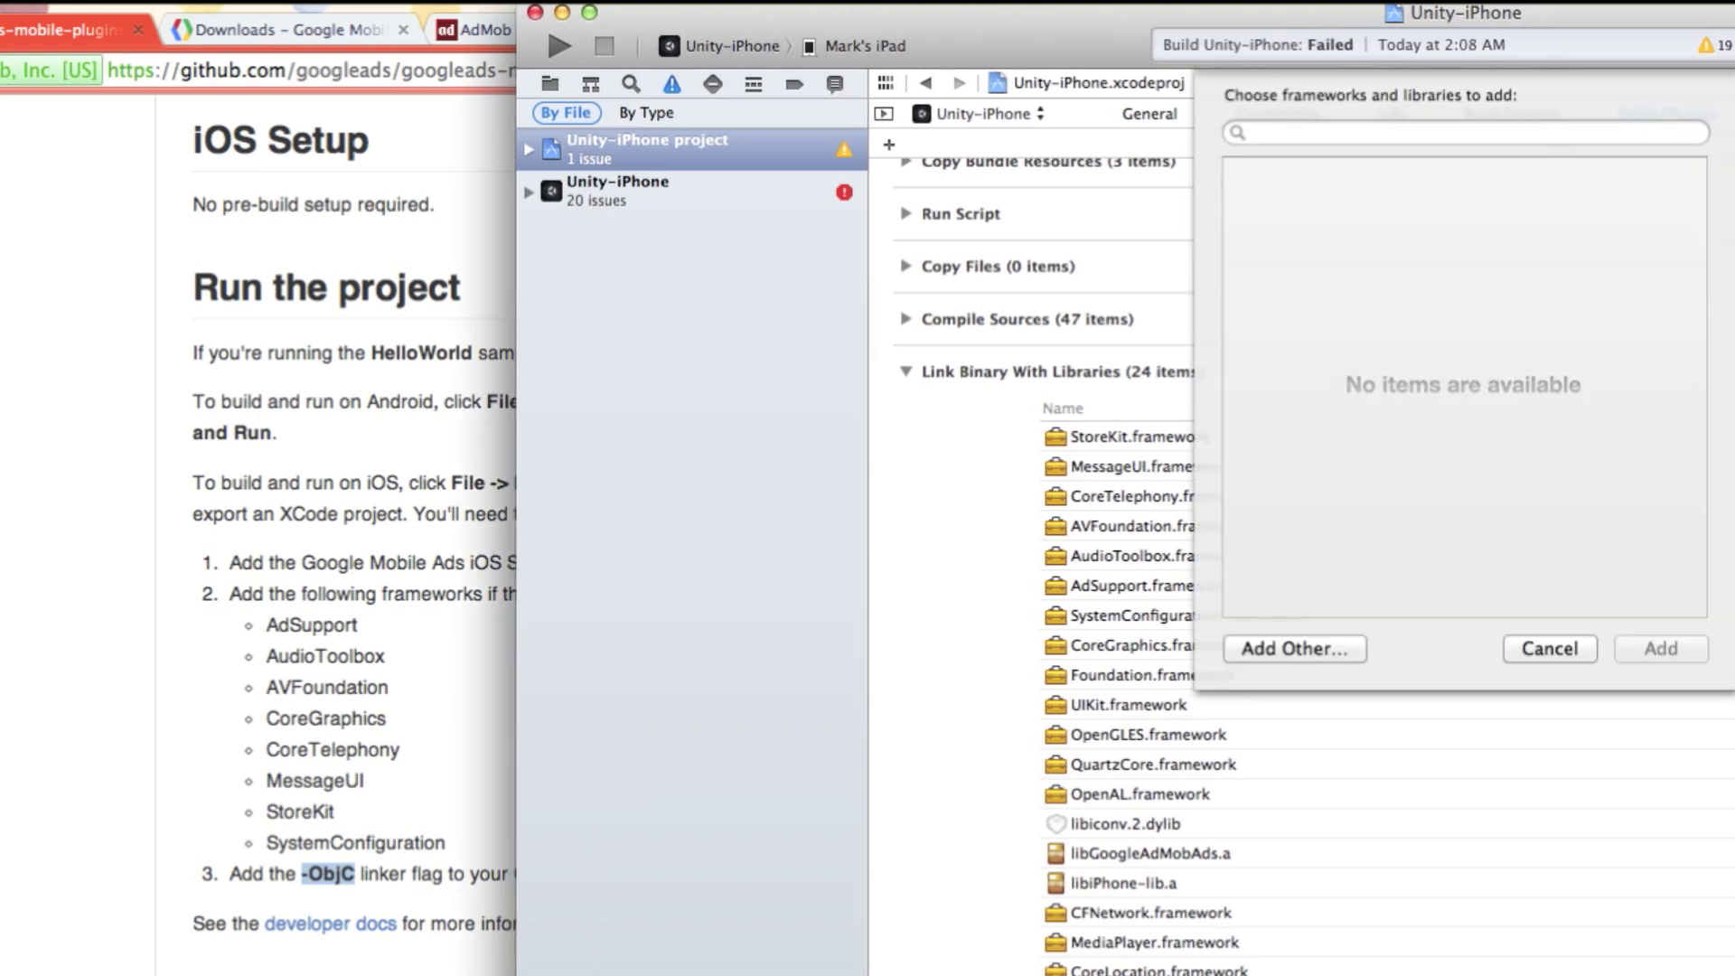
text(systemc)
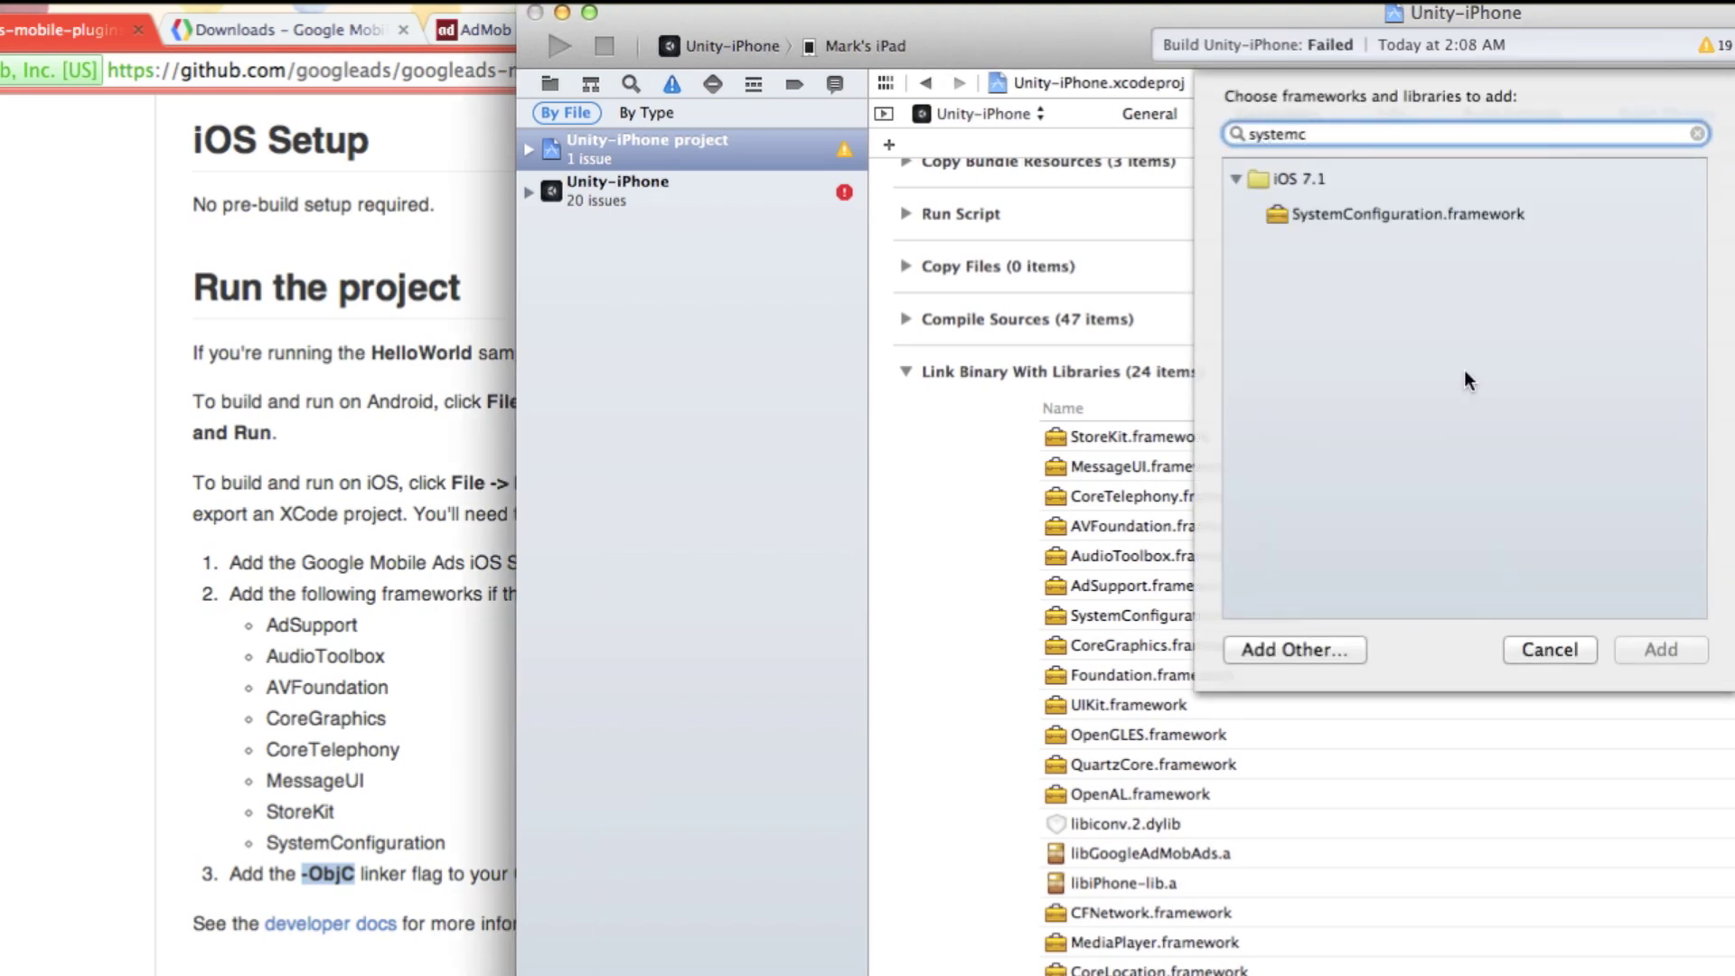
double_click(1428, 213)
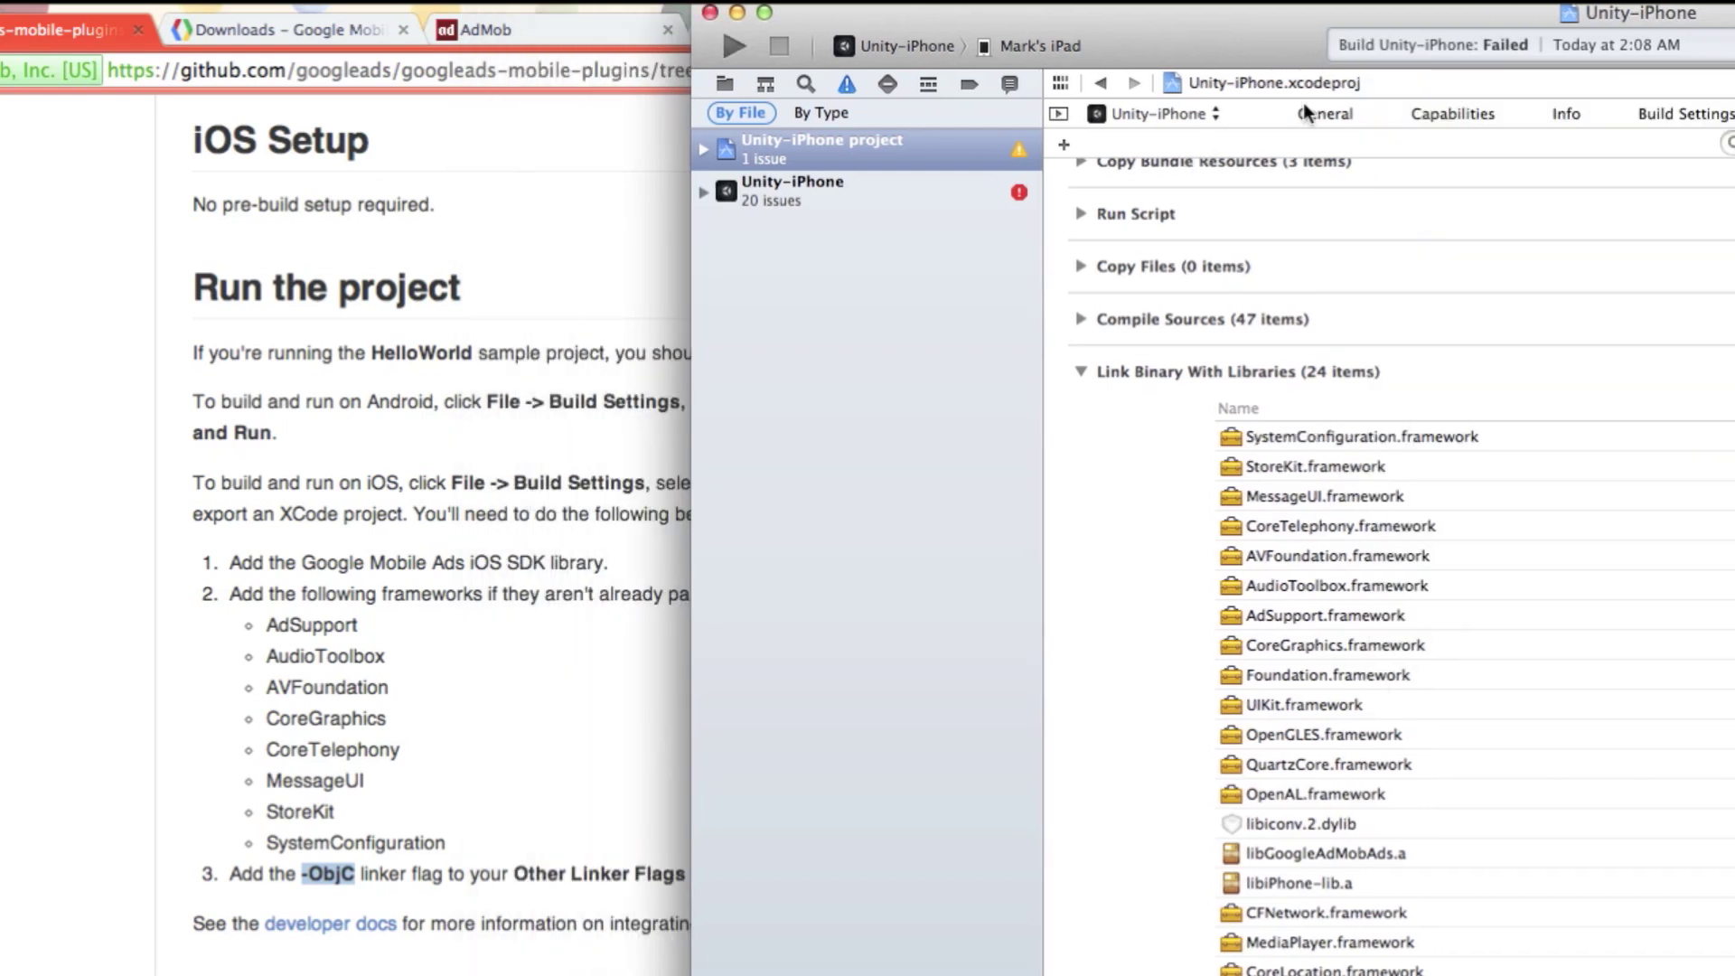
drag(1289, 25, 1107, 24)
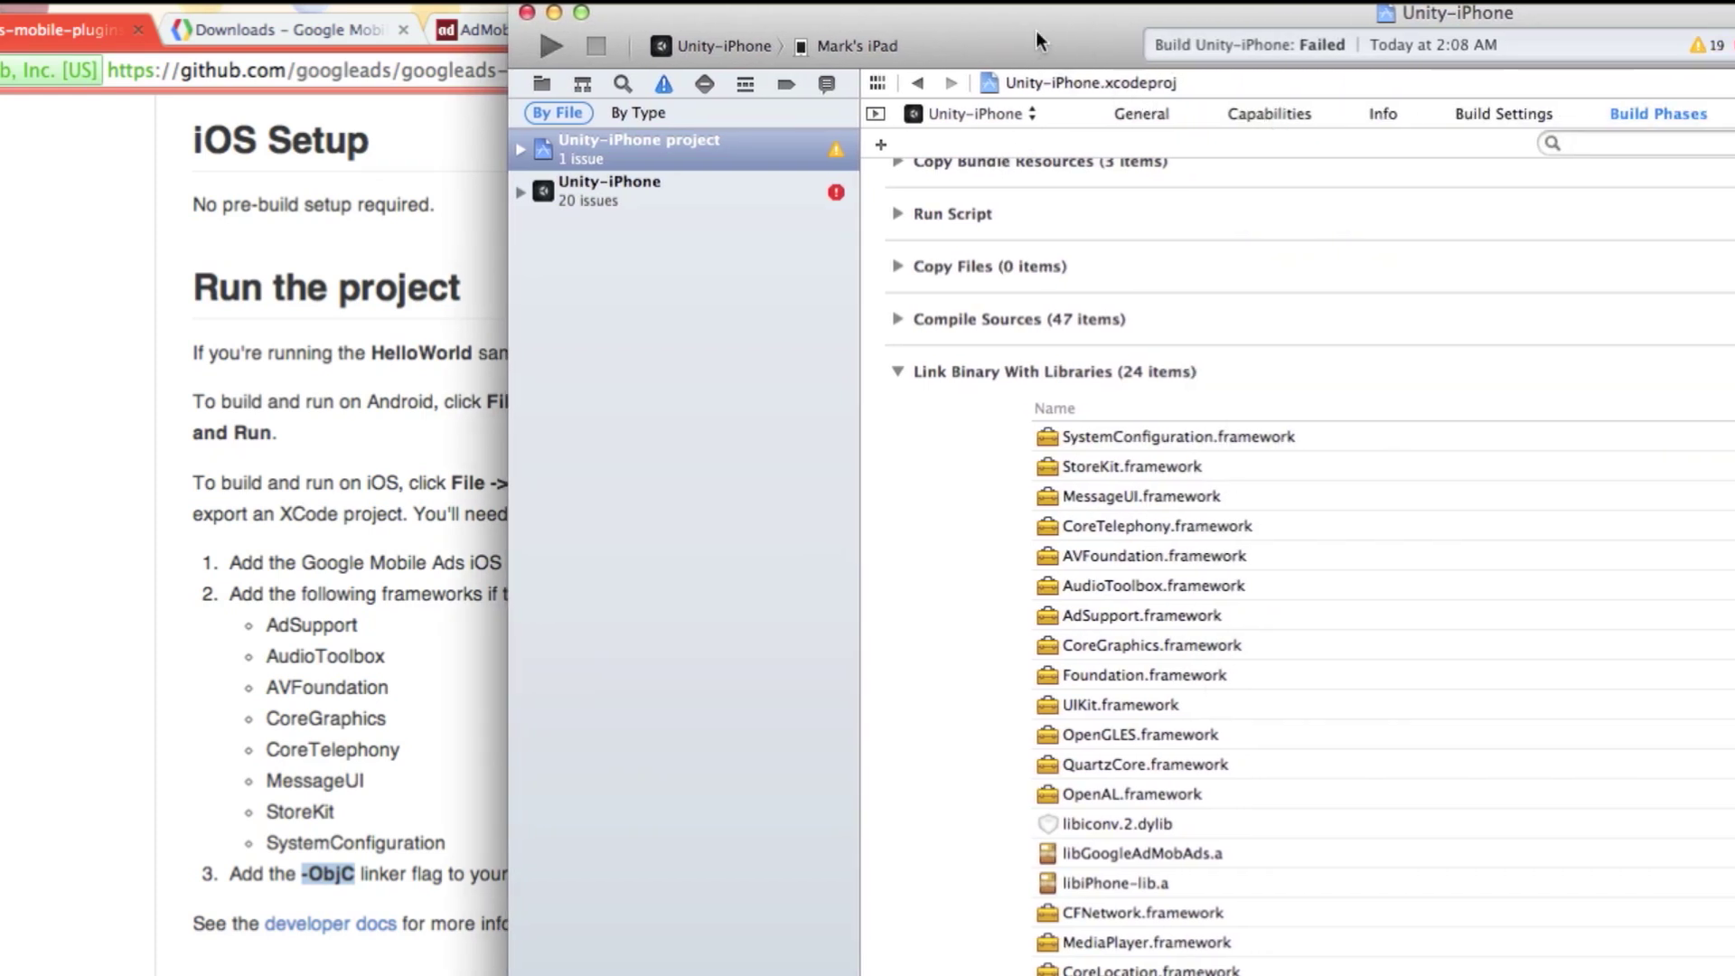
Add -ObjC to Other Linker Flags in Build Settings
click(1461, 110)
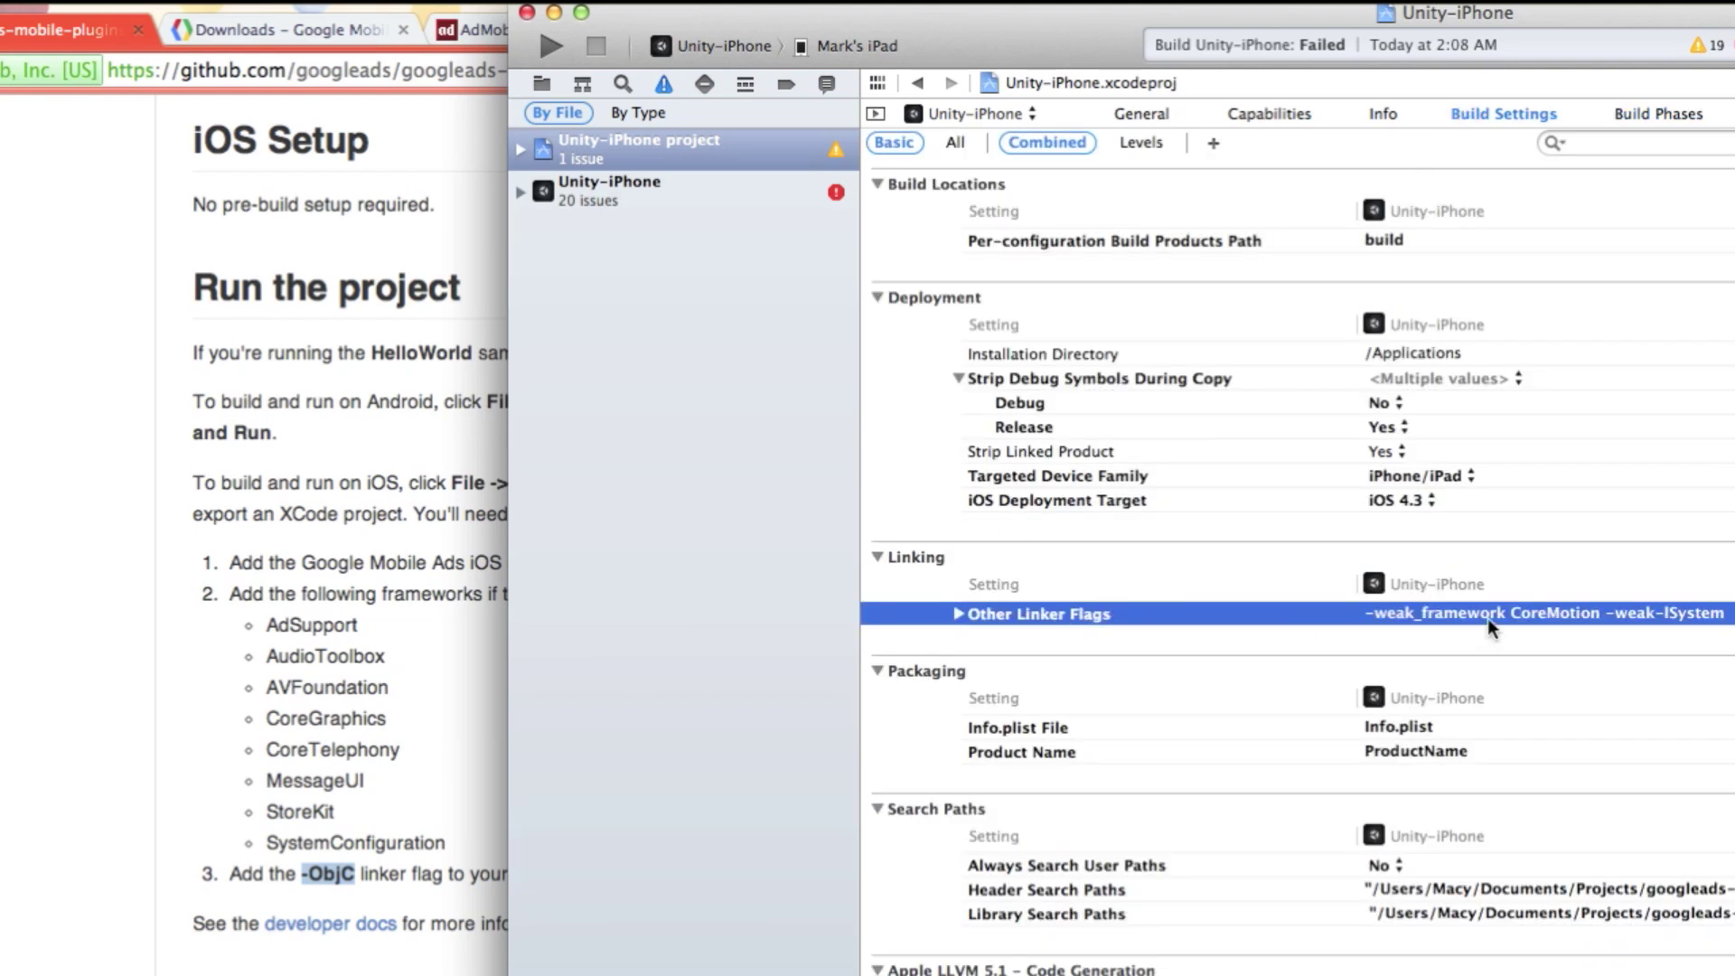
click(1457, 614)
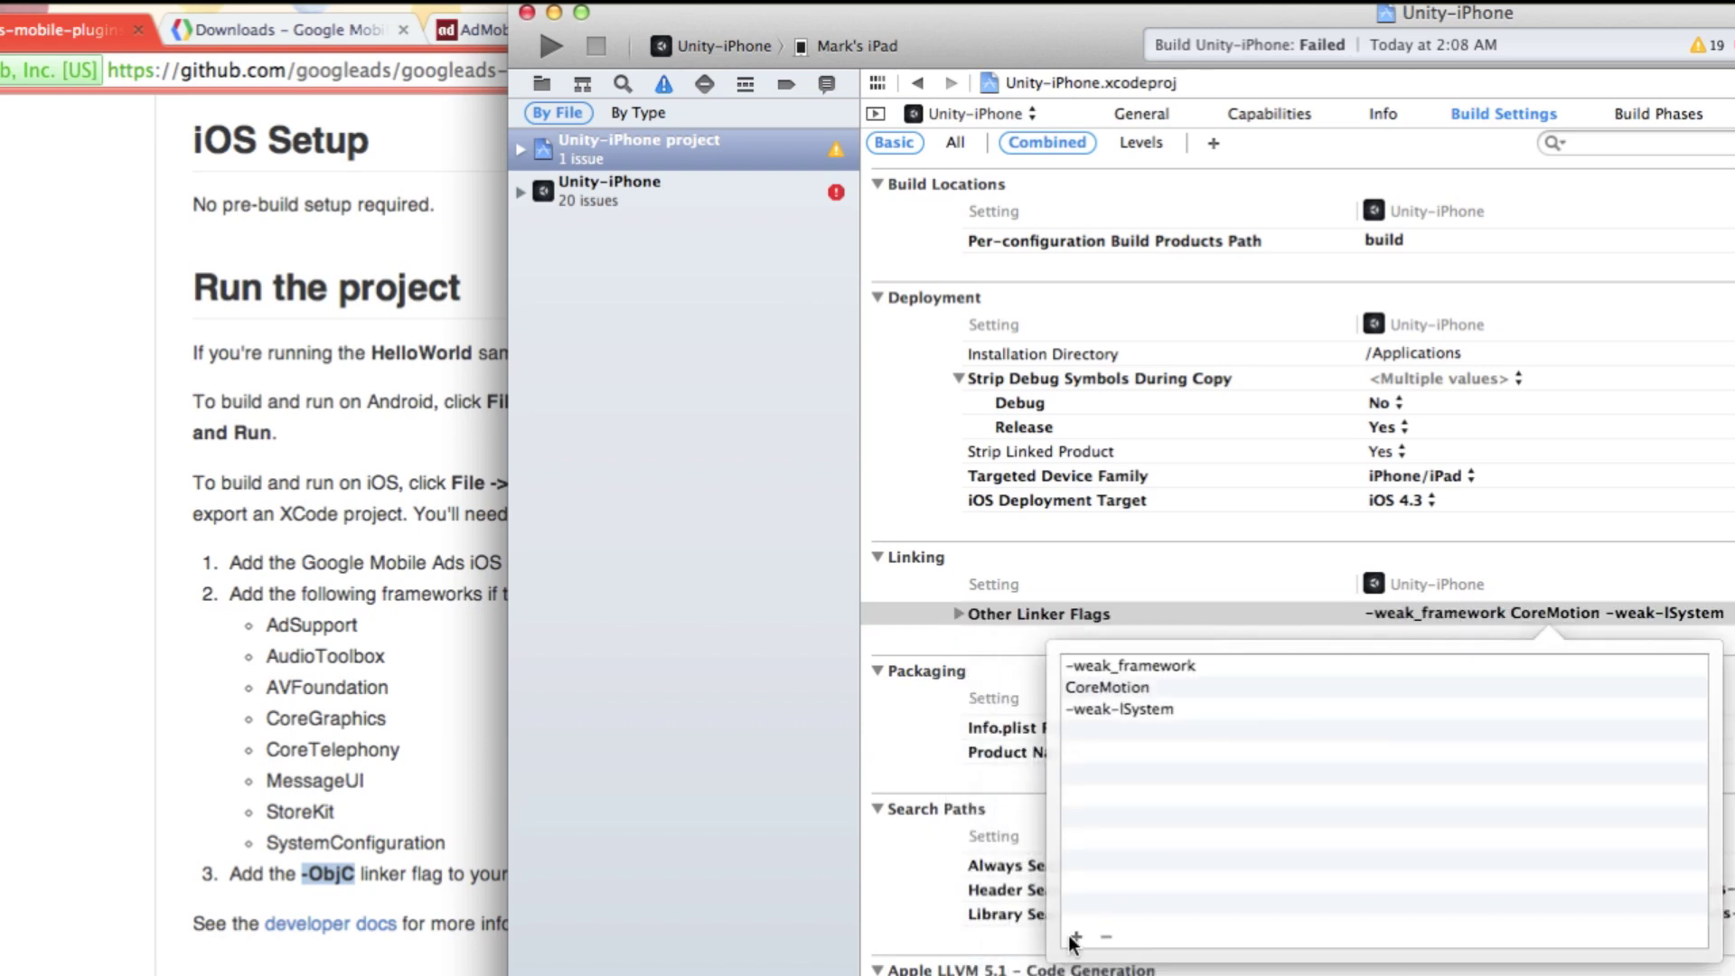
click(1076, 937)
text(-)
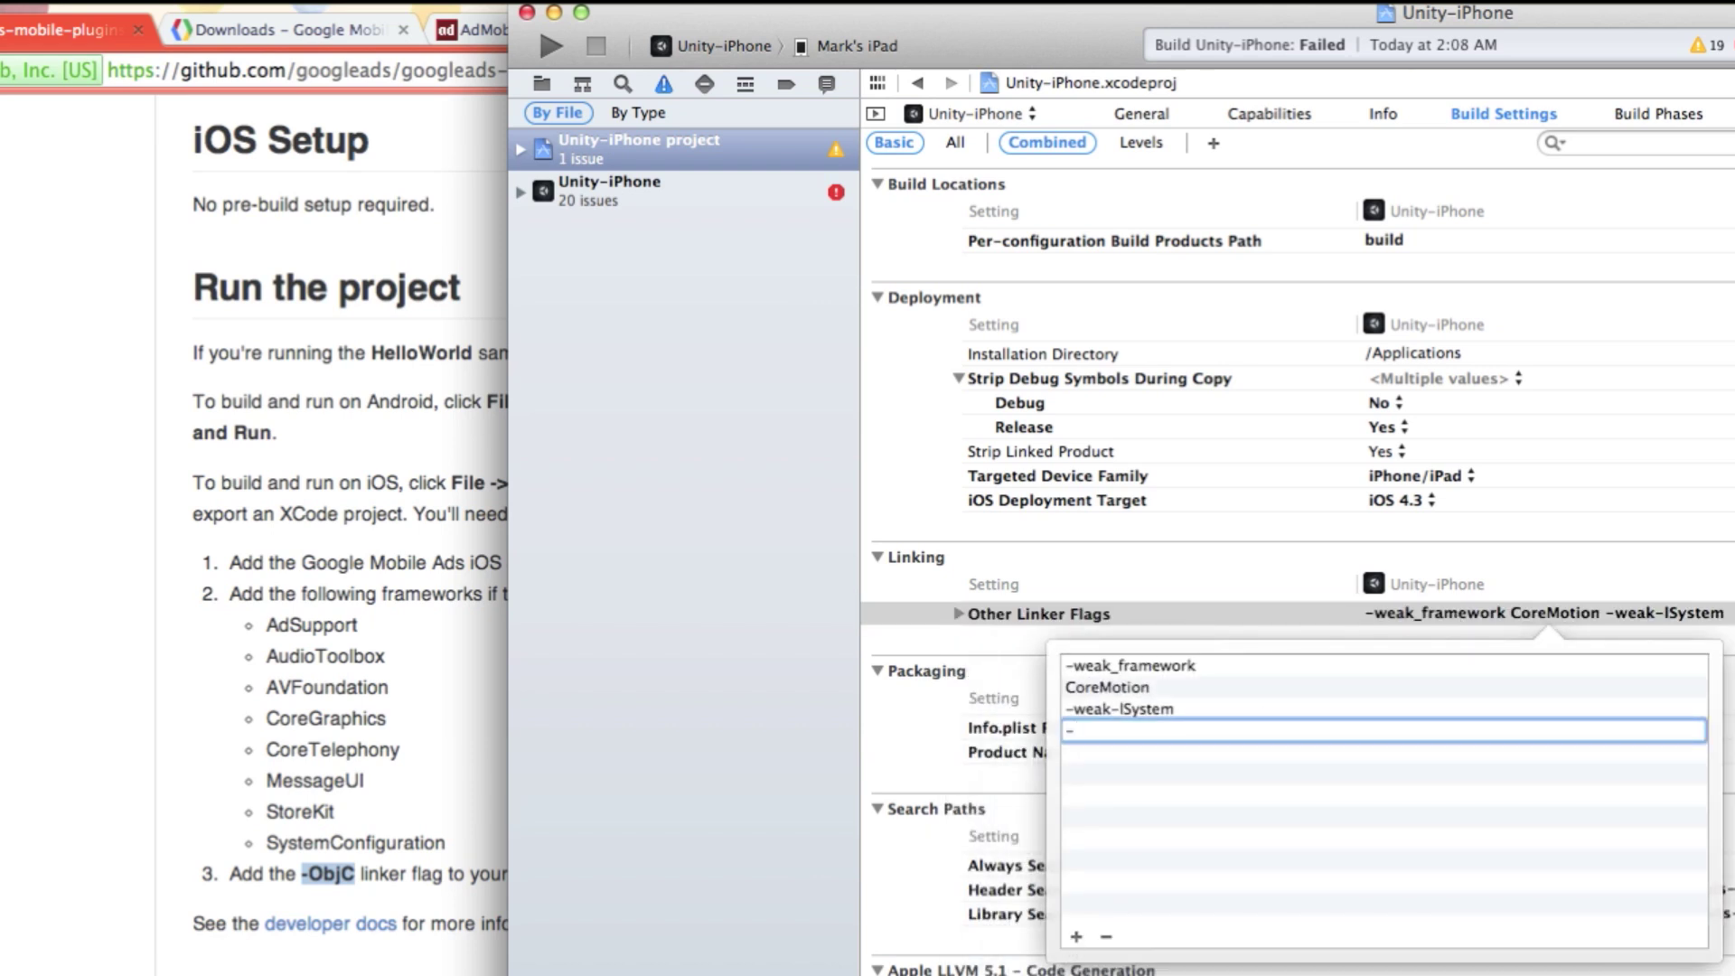
text(ObjC)
key(Return)
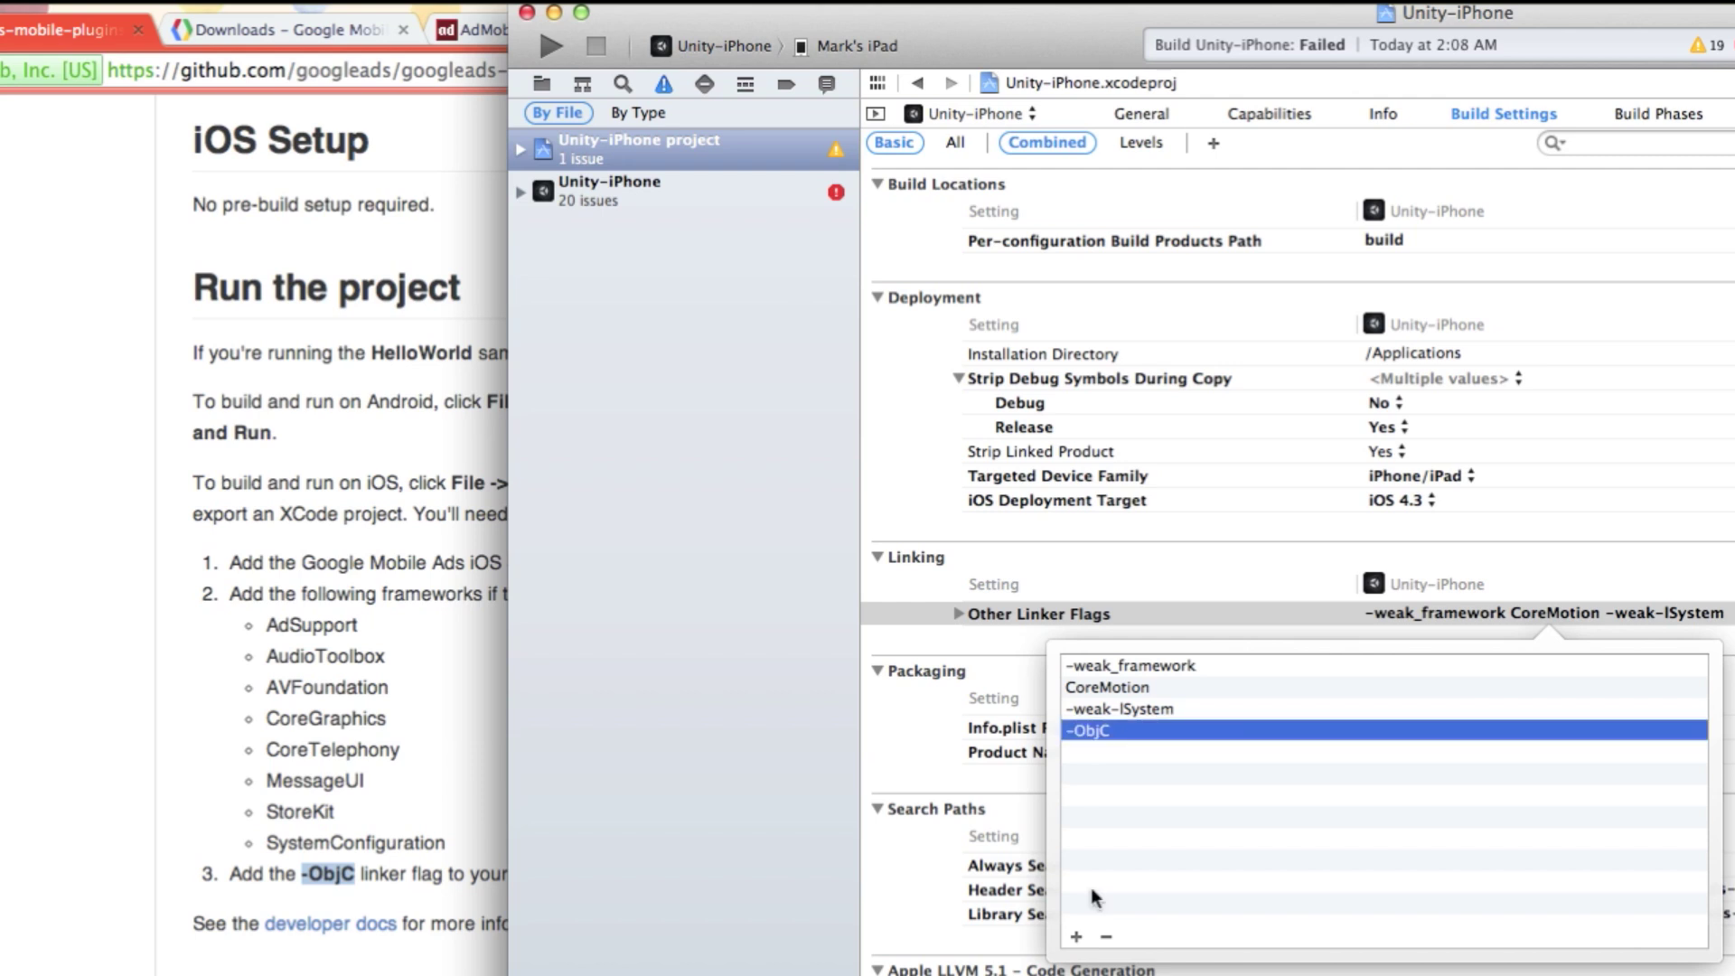
click(1162, 615)
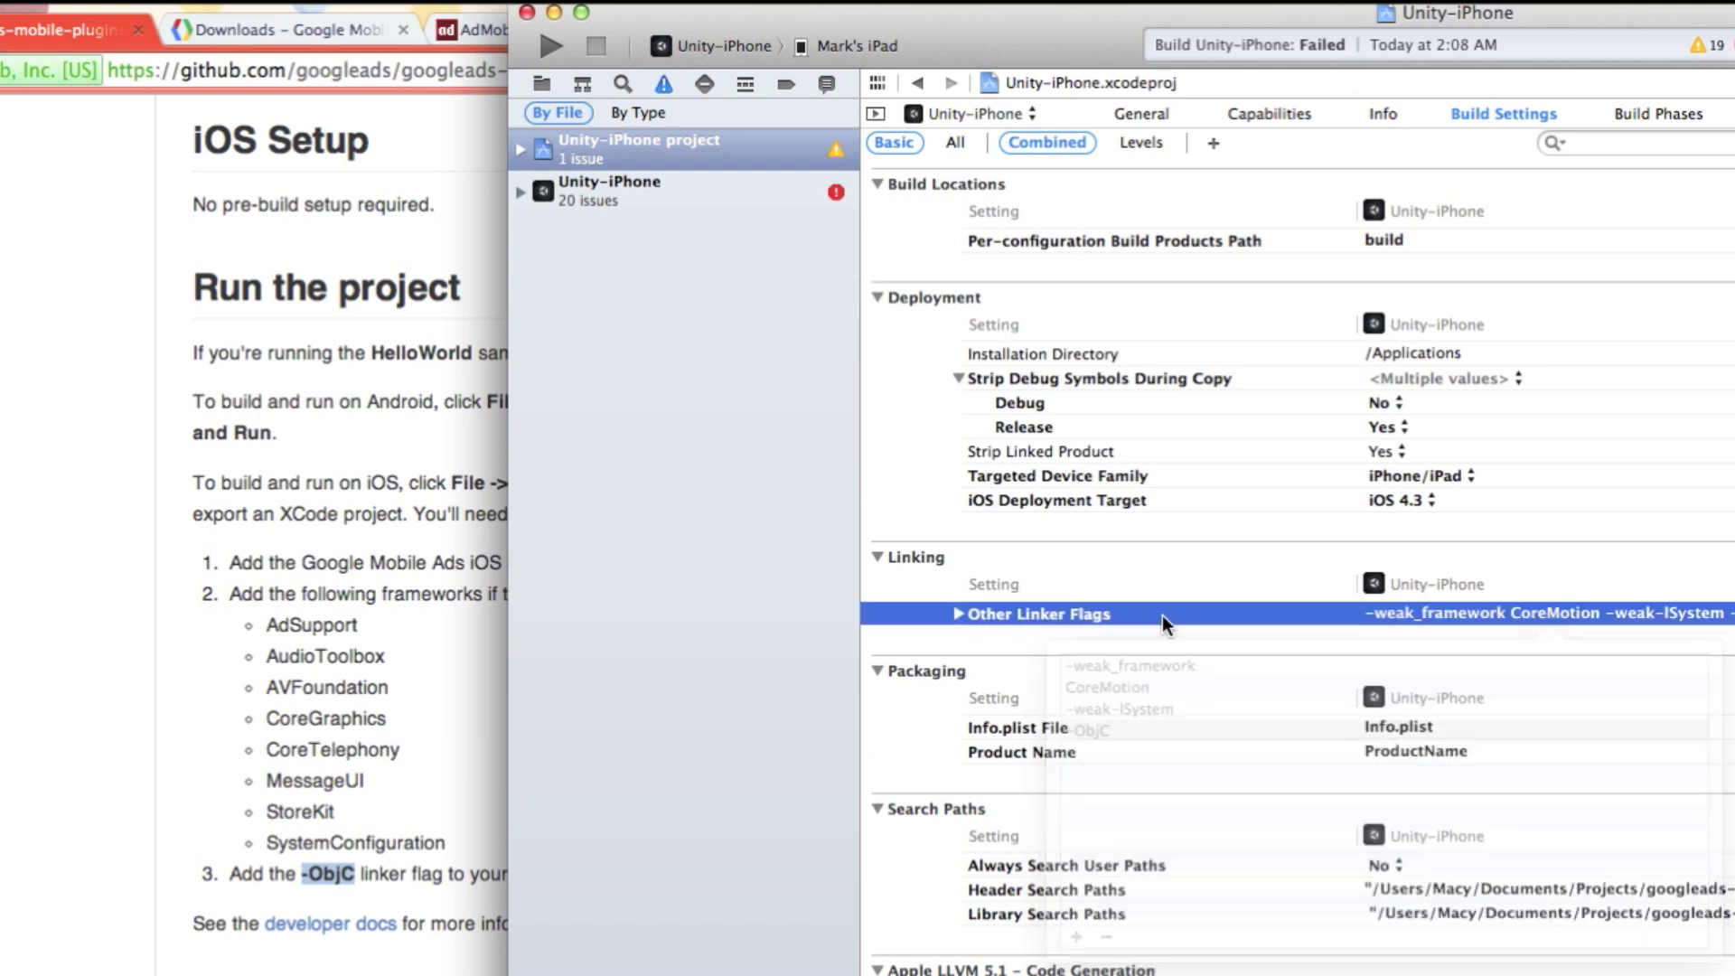
Confirm the linker flags include -ObjC and run the project on the iPad
double_click(1388, 615)
click(1388, 615)
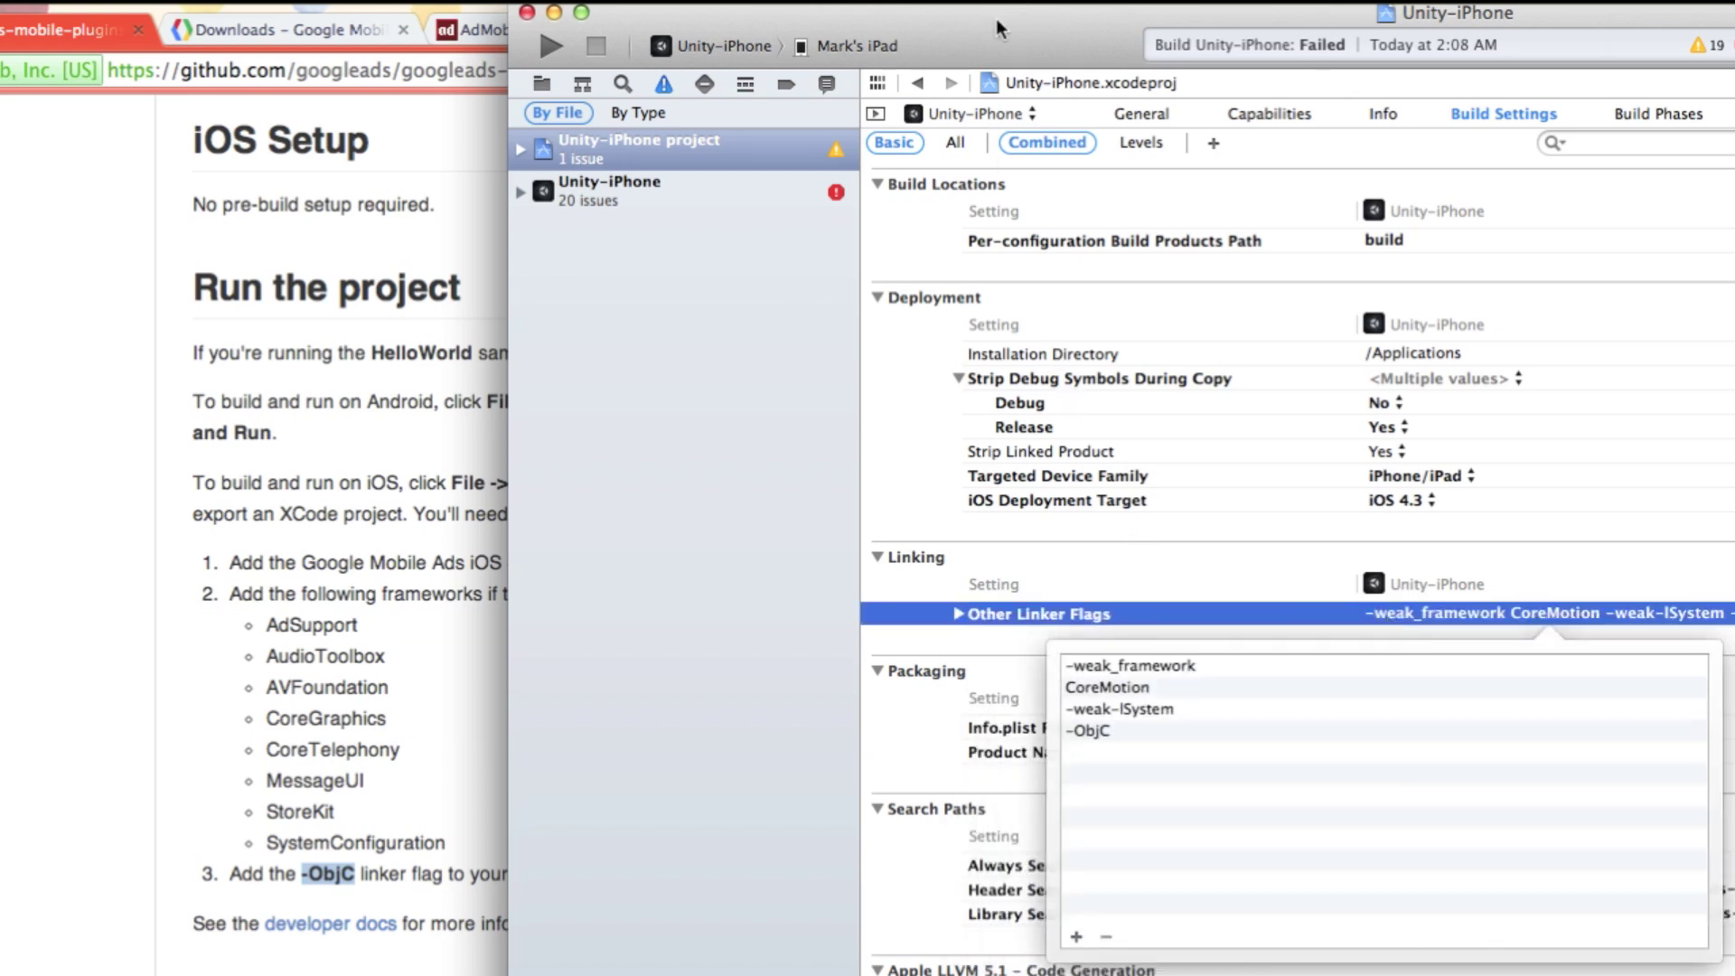
drag(996, 18, 973, 18)
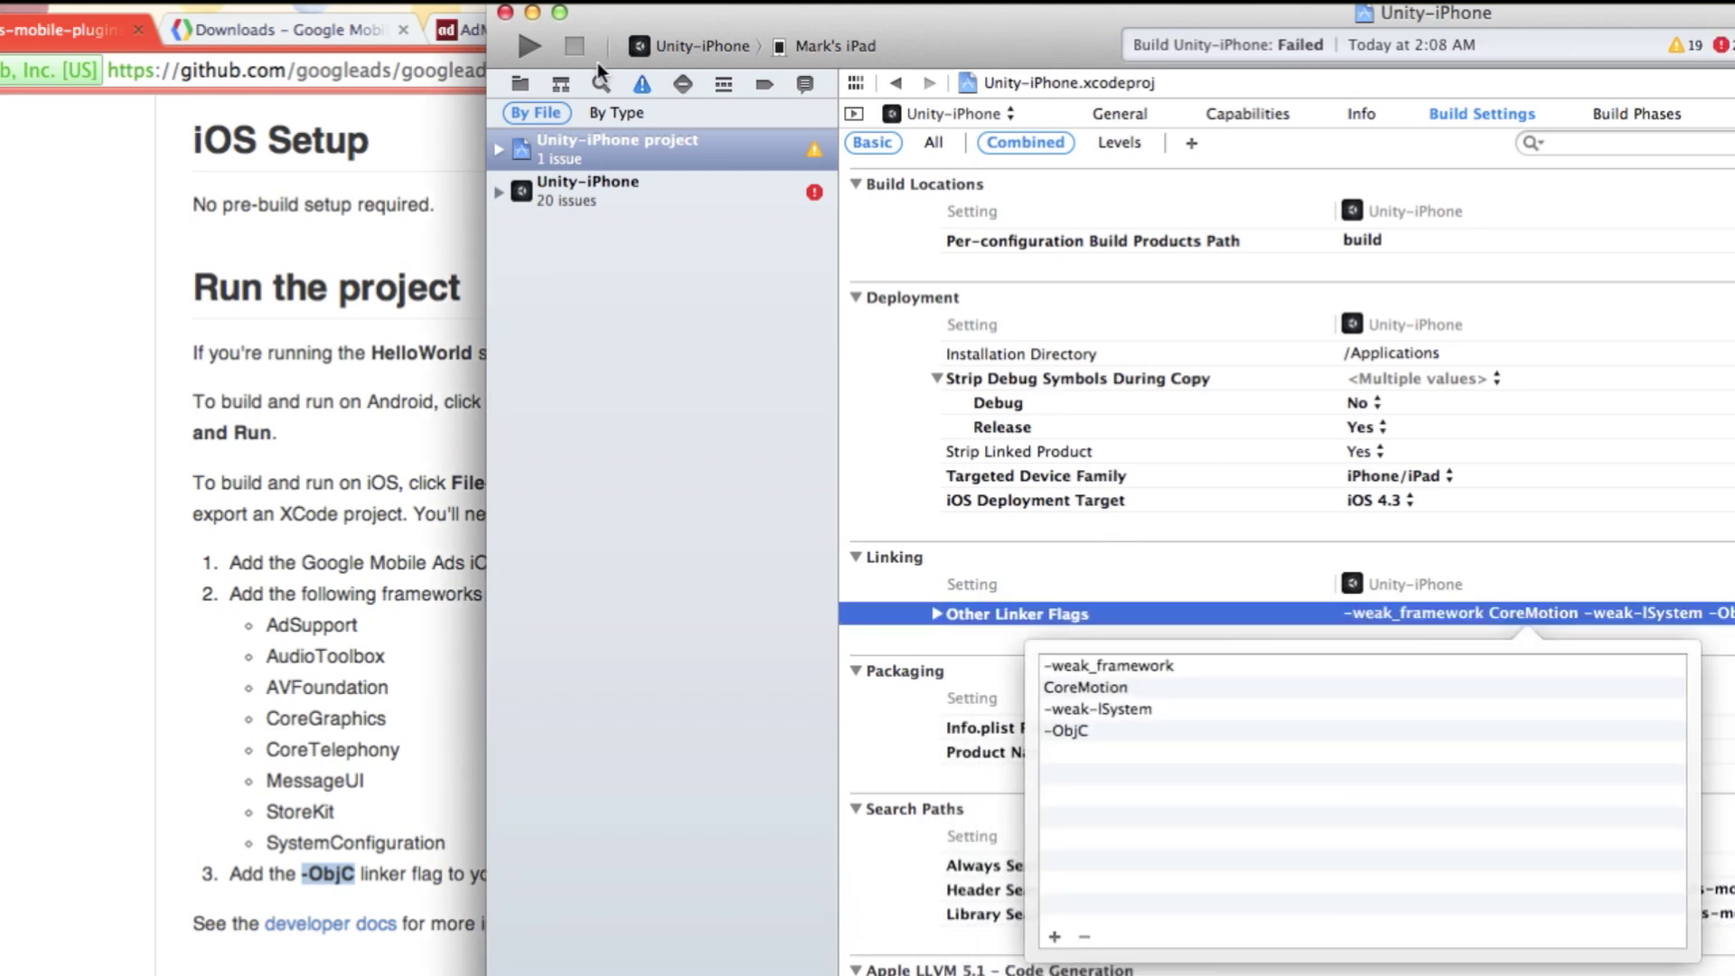
click(529, 50)
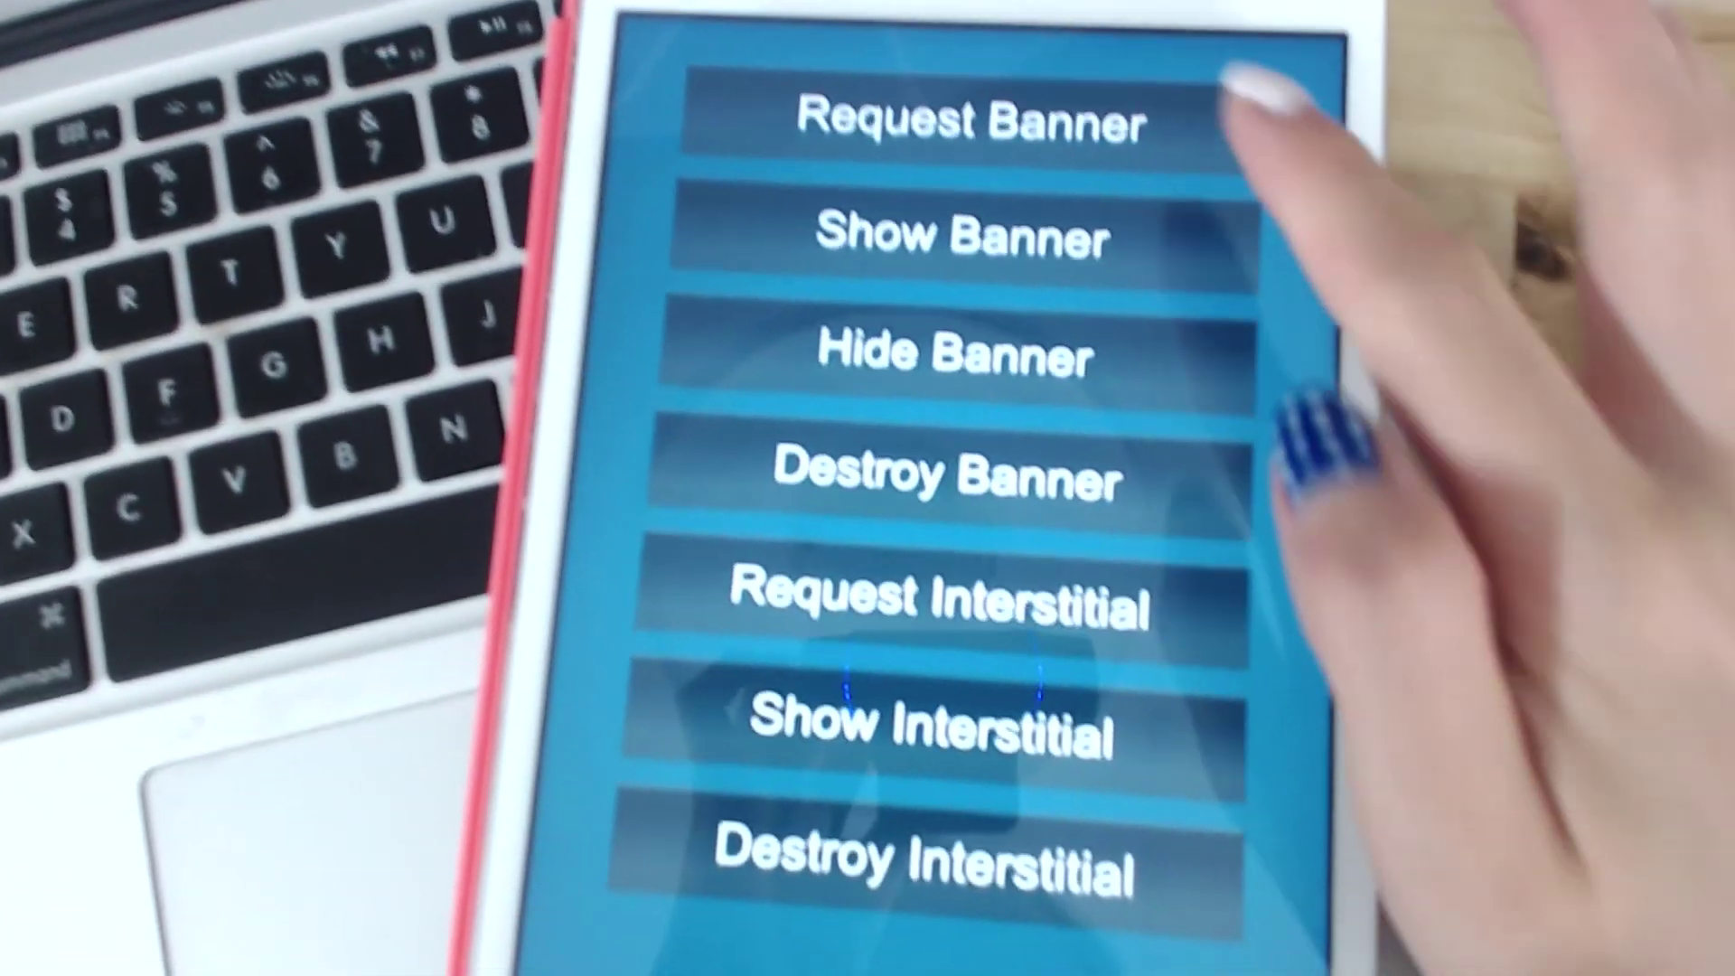
Request a banner ad, then close the full-screen interstitial ad
click(1166, 118)
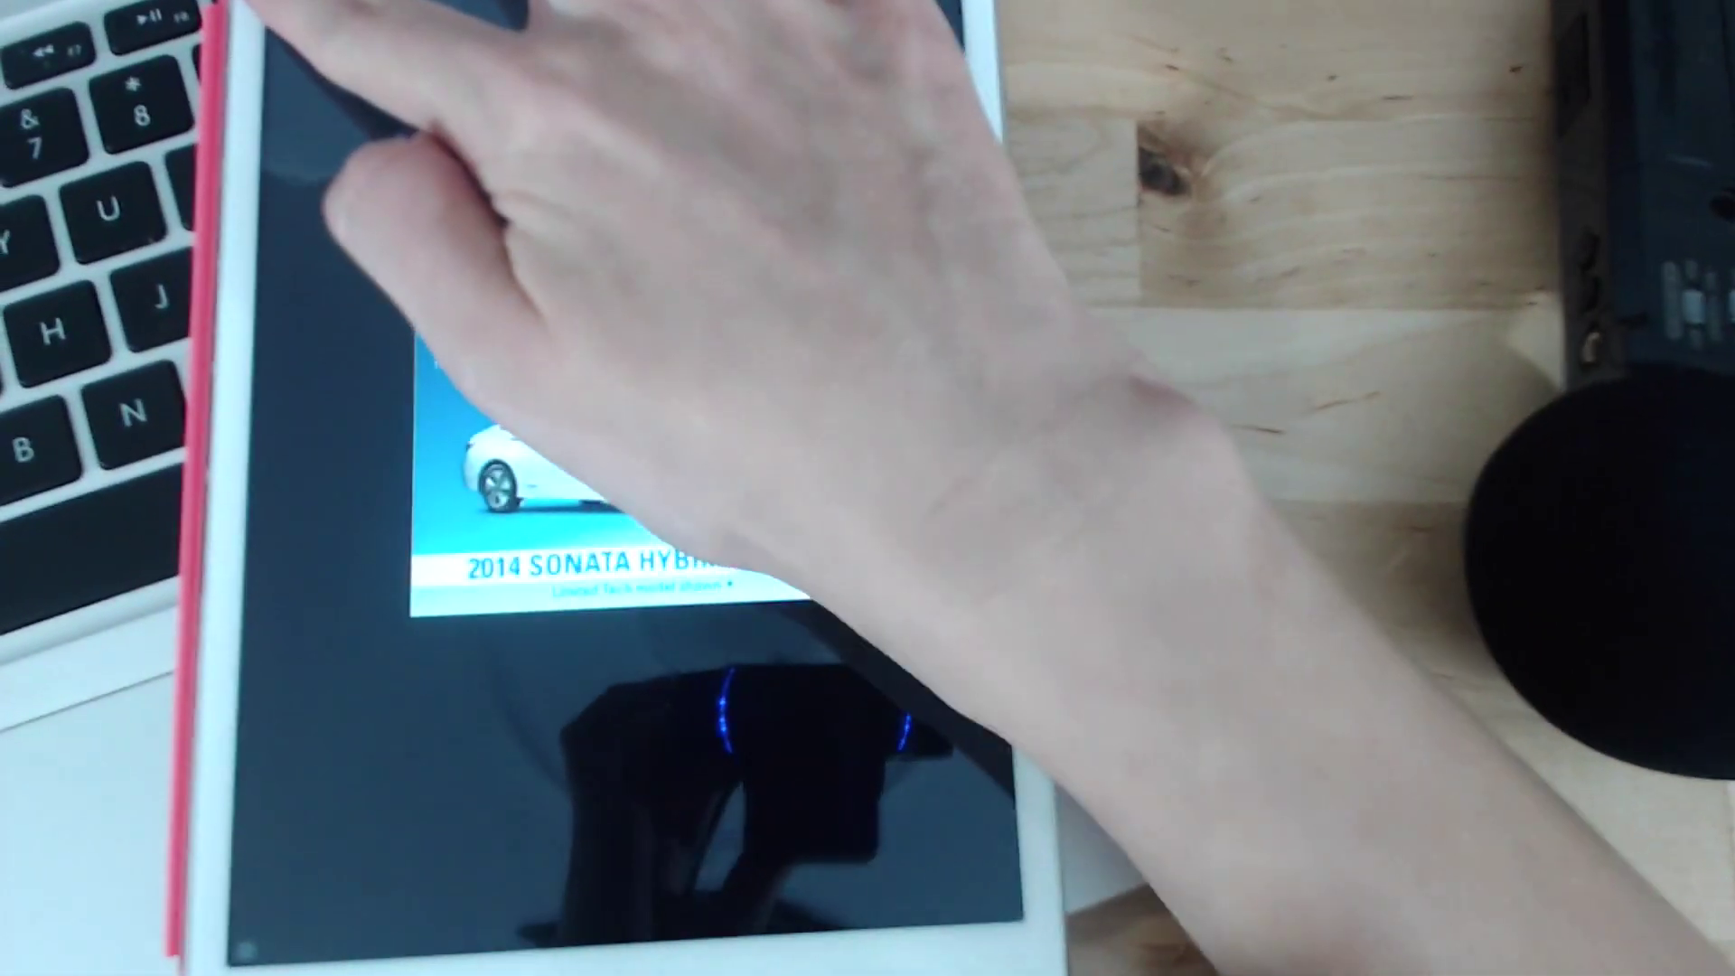
click(244, 20)
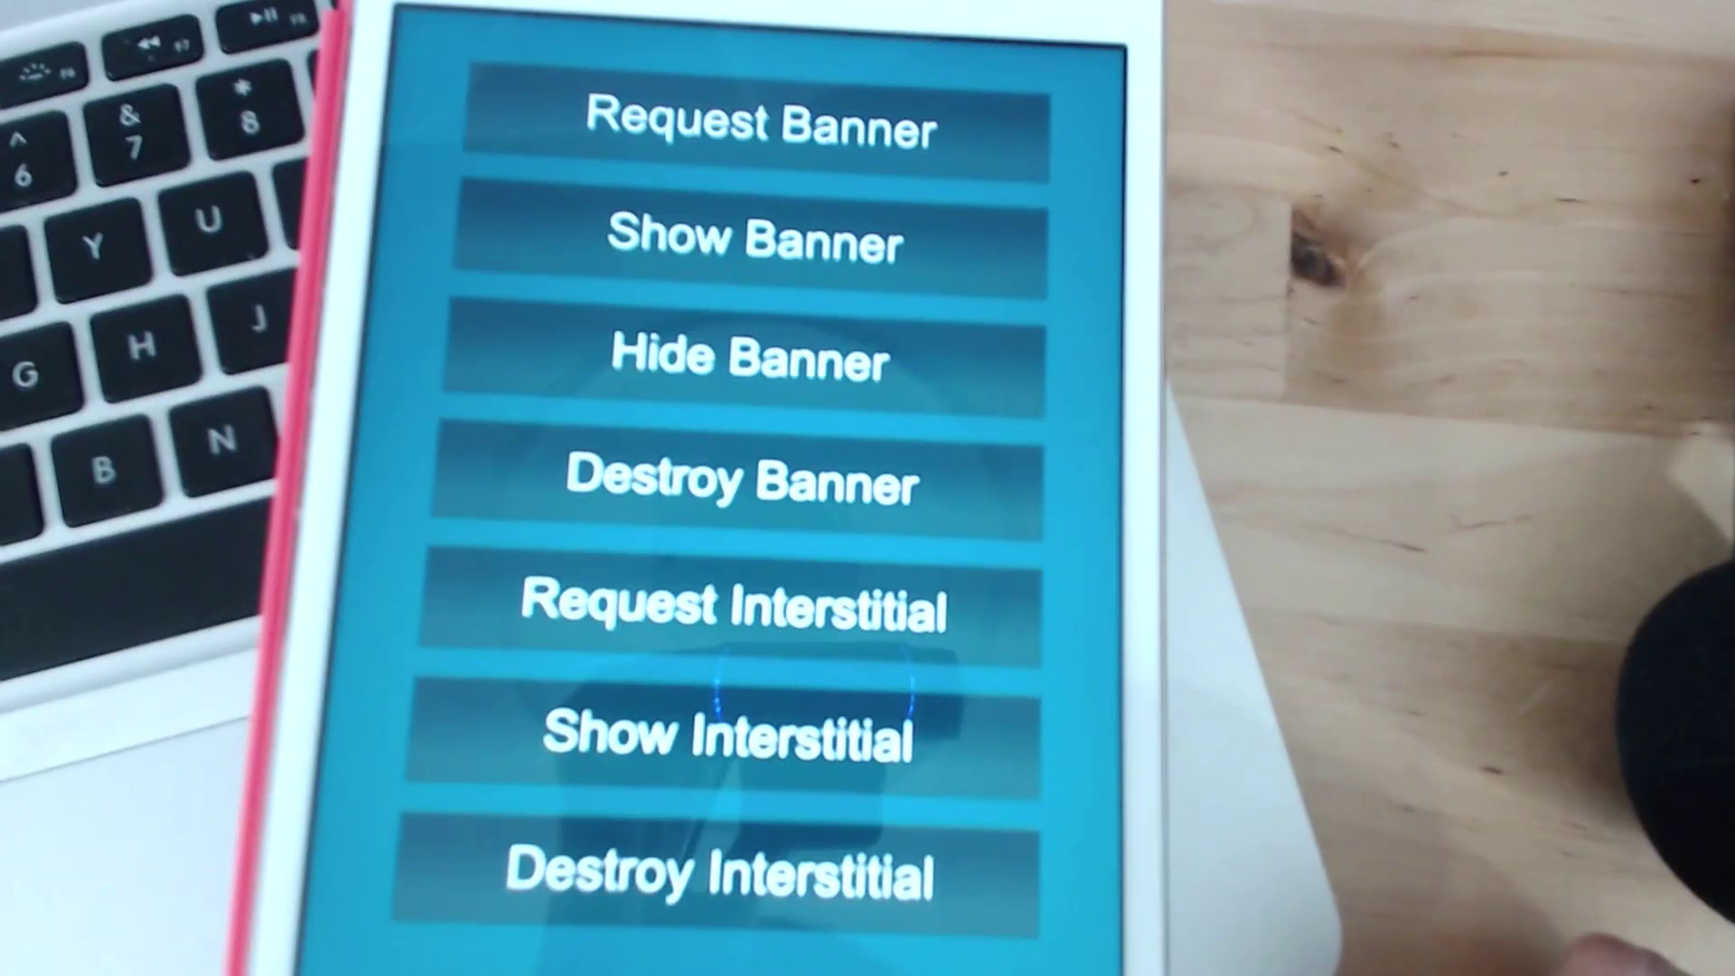